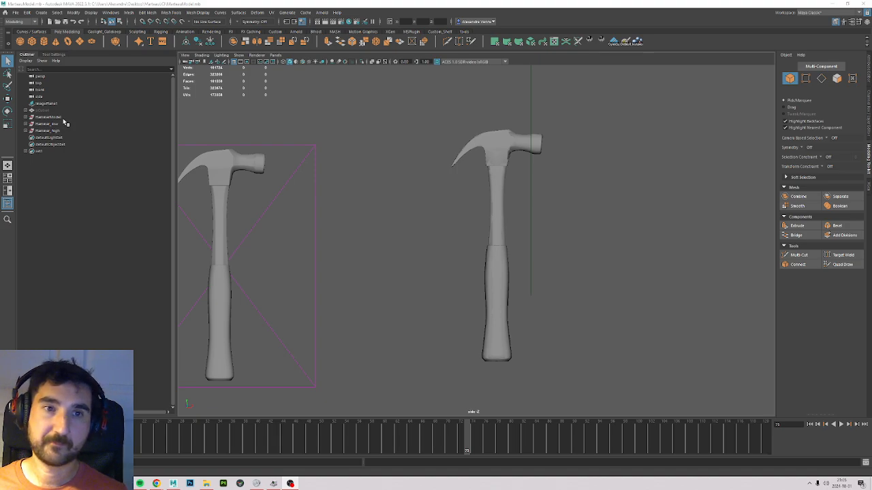
Hide the HammerModel and Hammer_high groups so that only the low-poly hammer is shown.
click(31, 116)
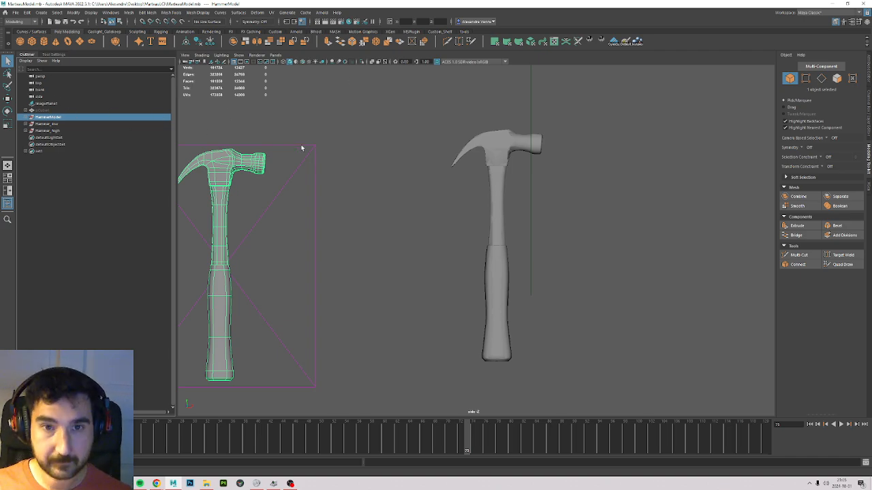
key(ctrl+h)
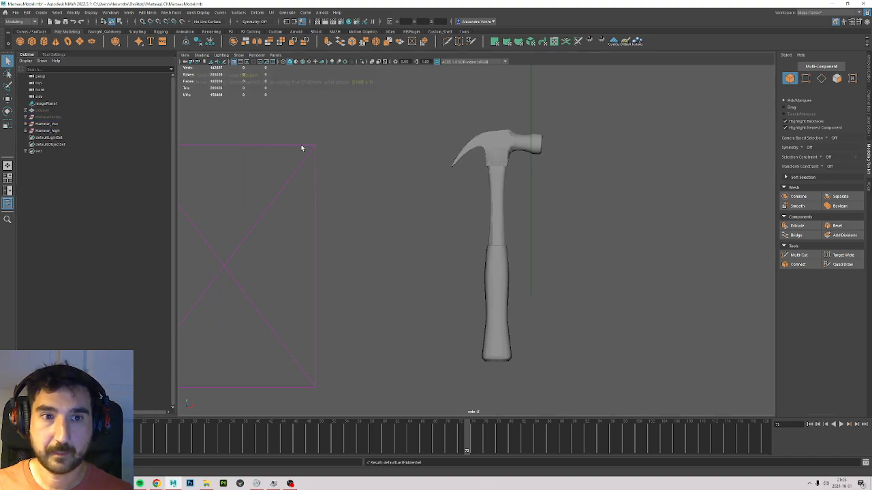
click(56, 132)
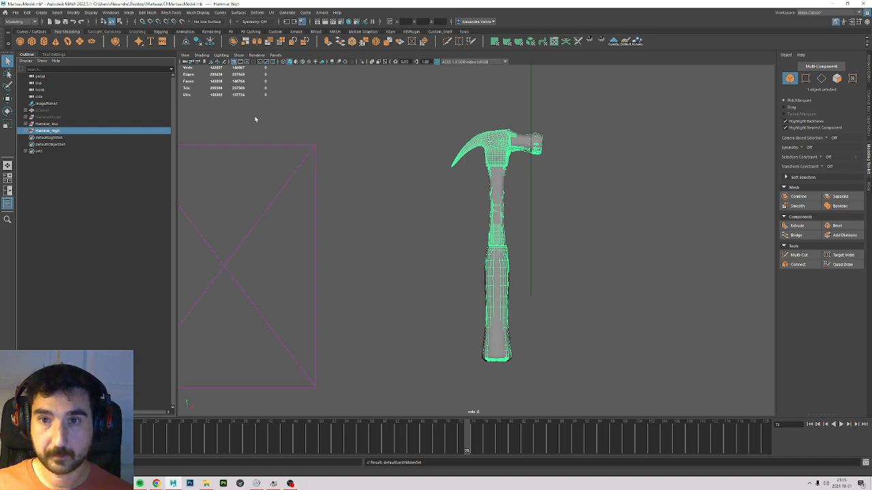
key(ctrl+h)
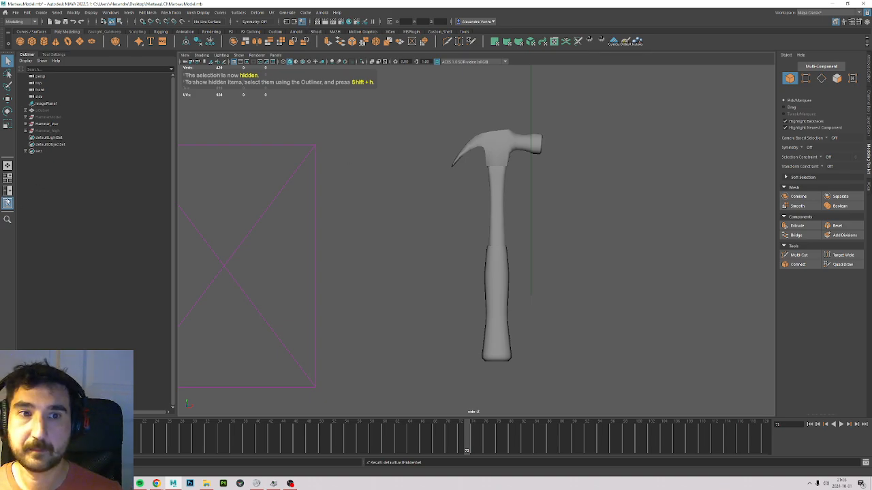
click(7, 204)
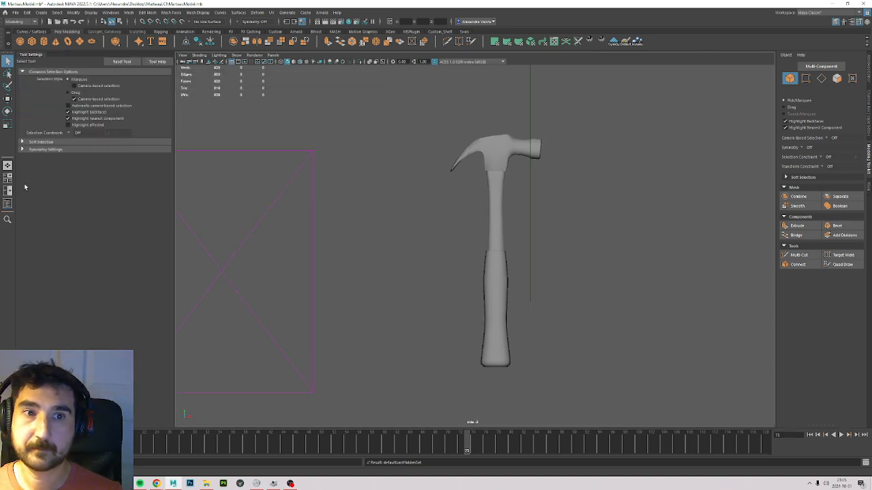
click(8, 204)
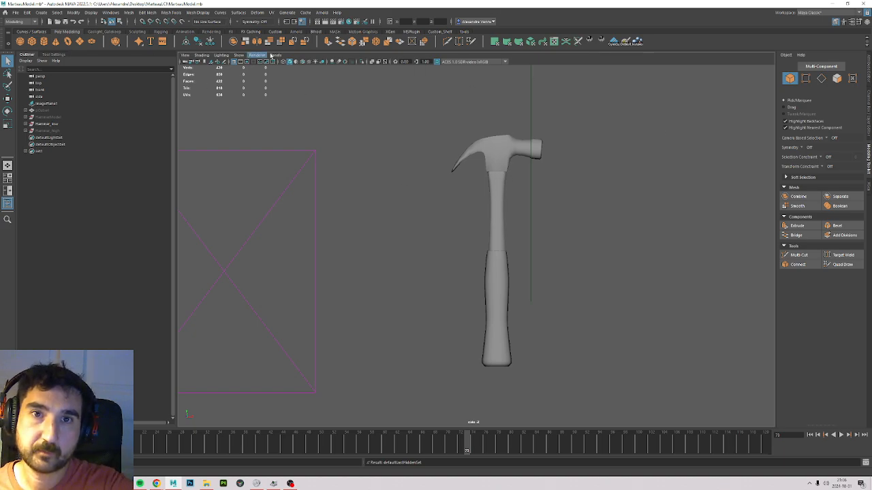
Open the Hotkey Editor, search application commands for "cut uv", and open the Cut UV Edges hotkey for editing.
click(149, 13)
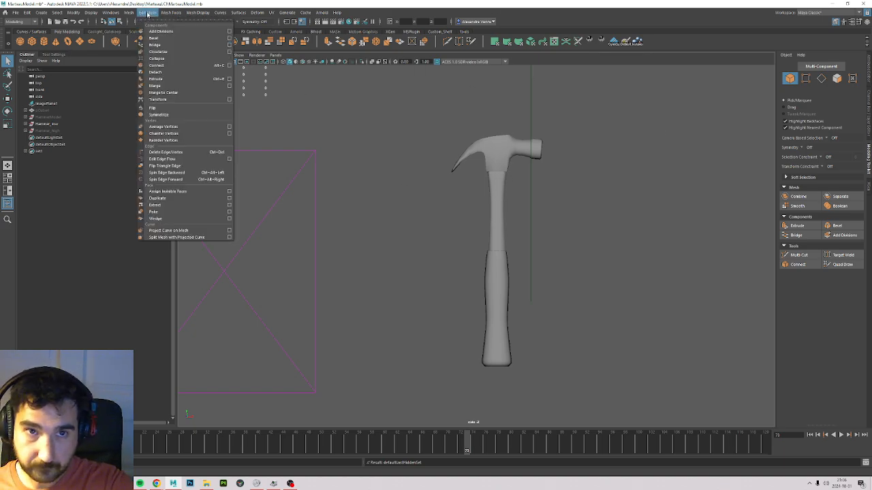
mouse_move(116, 13)
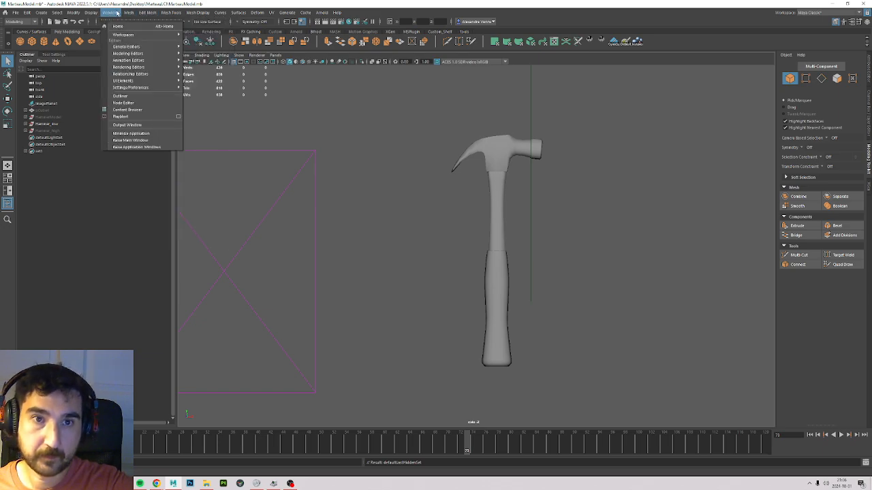
mouse_move(131, 87)
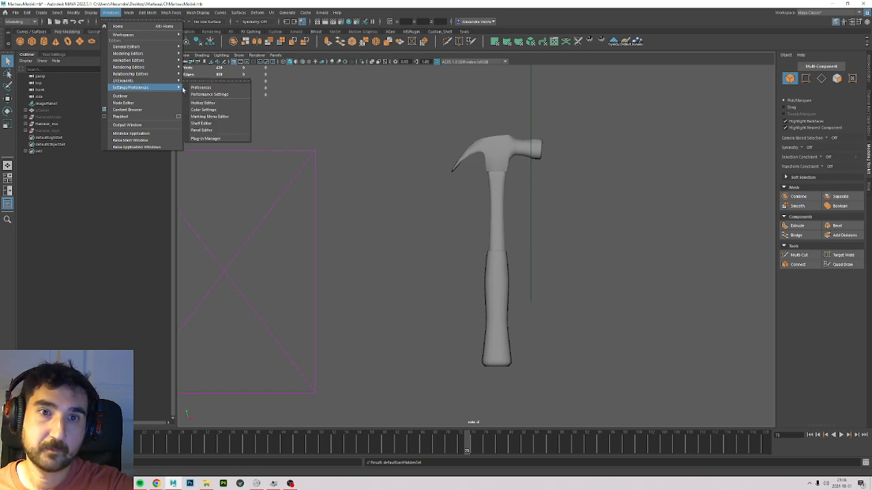
click(209, 102)
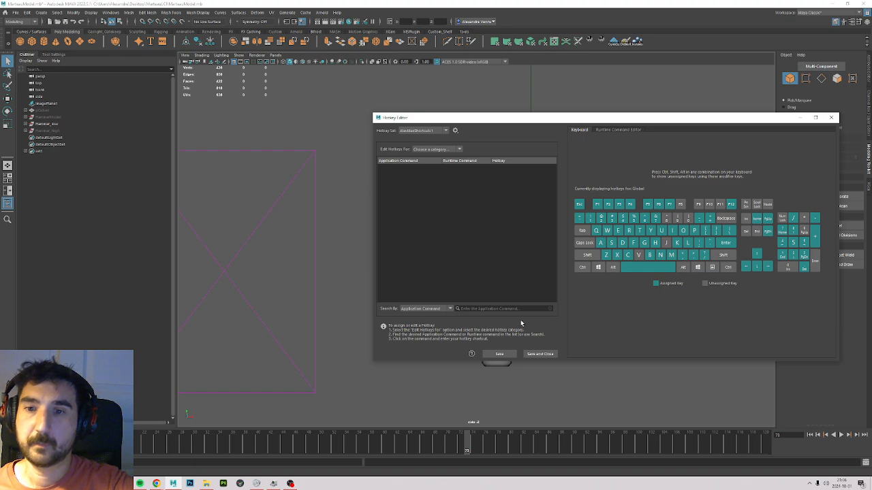
click(482, 310)
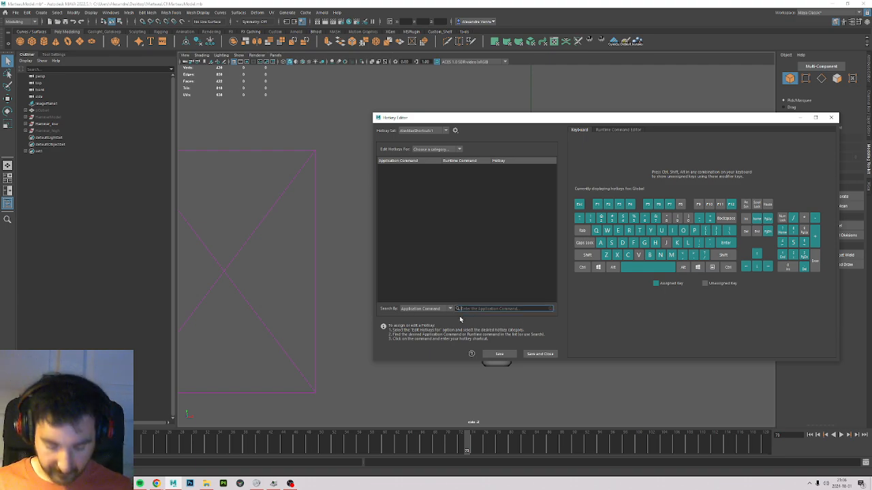
text(cut uv)
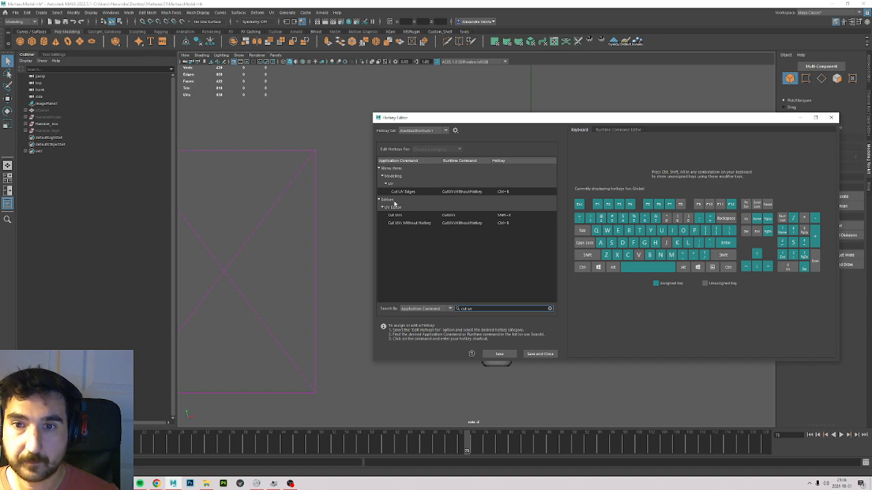
double_click(512, 191)
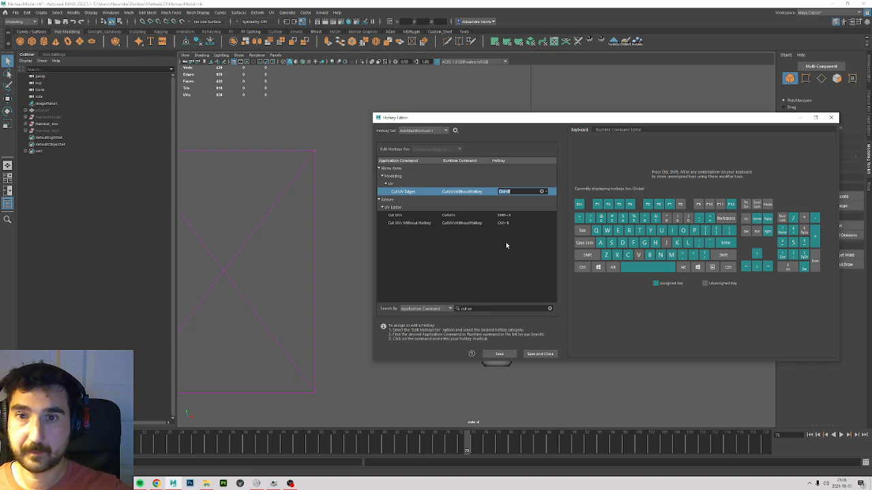
Look up which command is assigned to Alt+Q by searching the hotkey set by hotkey.
click(436, 309)
click(417, 332)
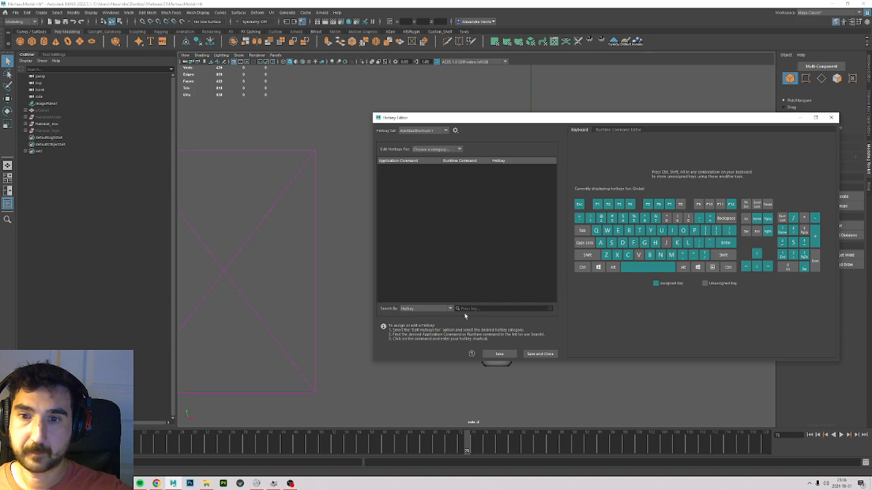
click(474, 309)
key(alt+q)
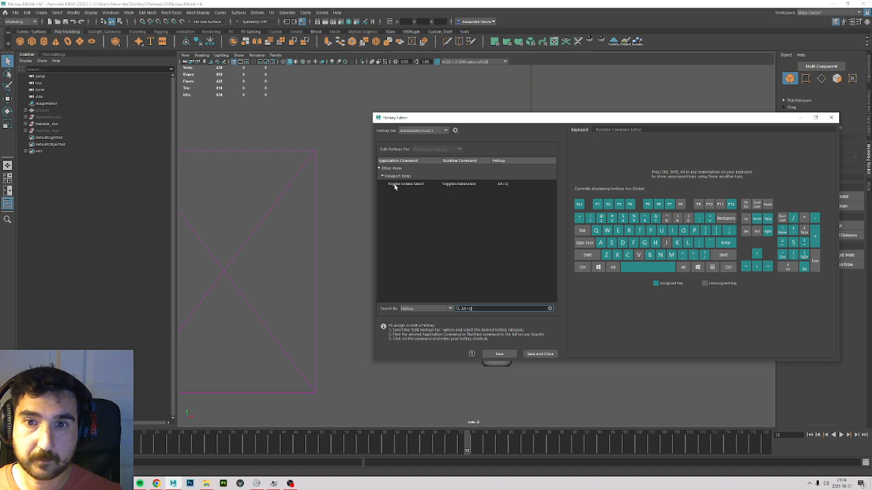
Search the hotkey list by application command for "toggle isola".
click(430, 308)
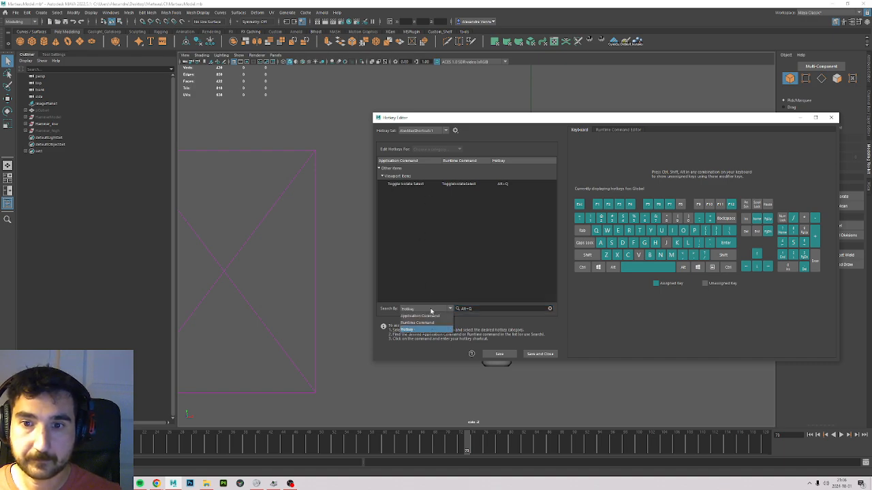
click(424, 315)
click(488, 309)
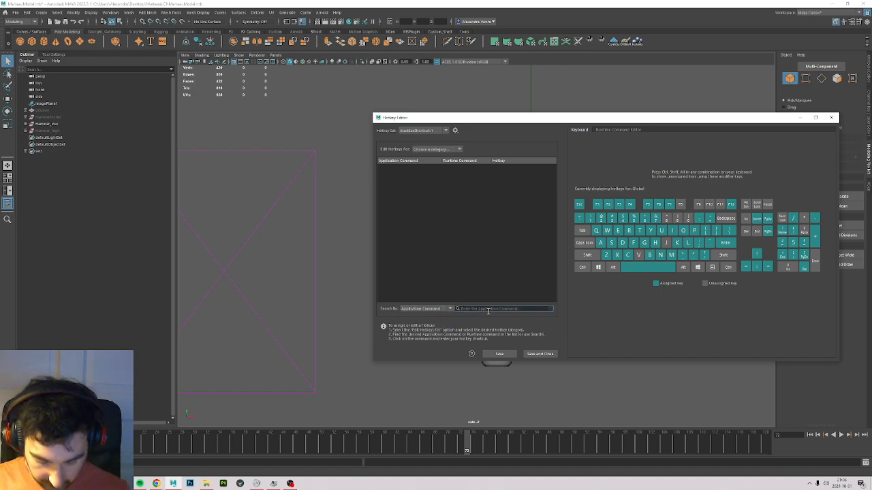
text(toggle)
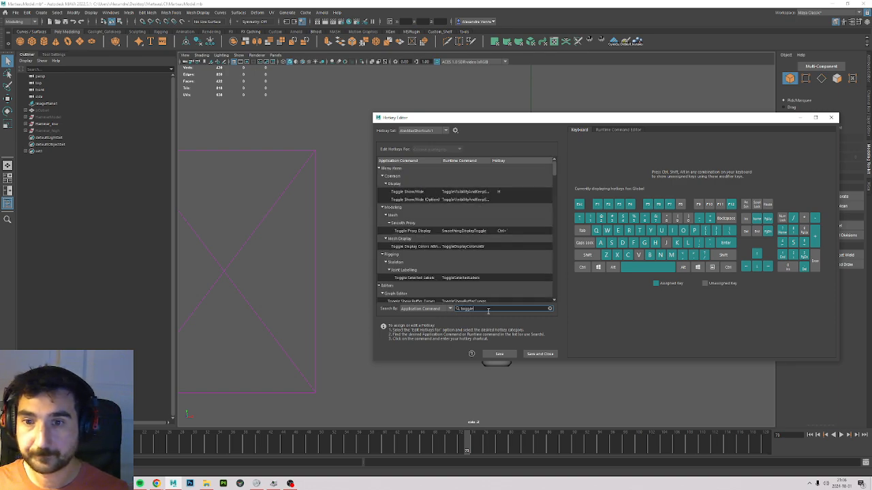
text( isola)
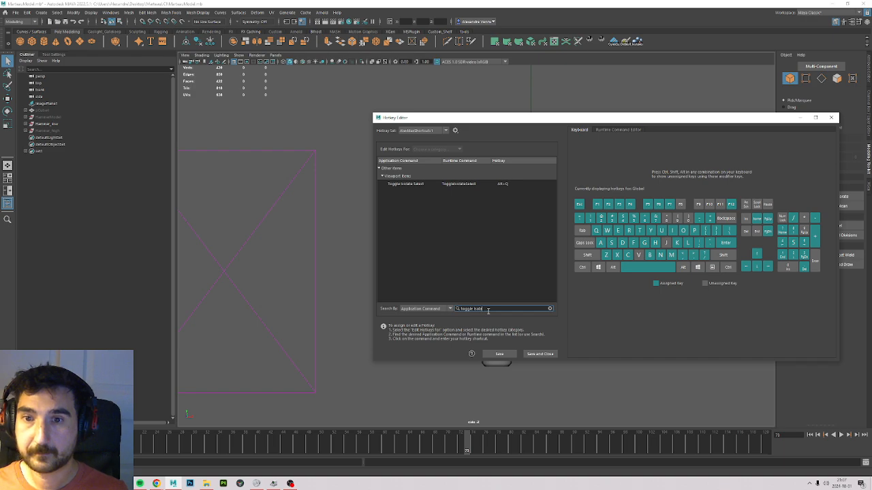
Open the Toggle Isolate Select hotkey for editing, leave its shortcut as is, and save the hotkey settings.
click(501, 183)
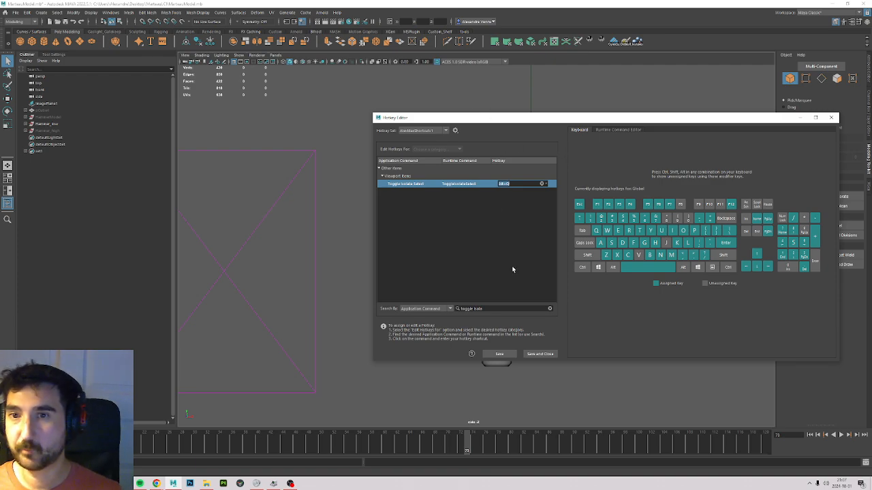
click(461, 255)
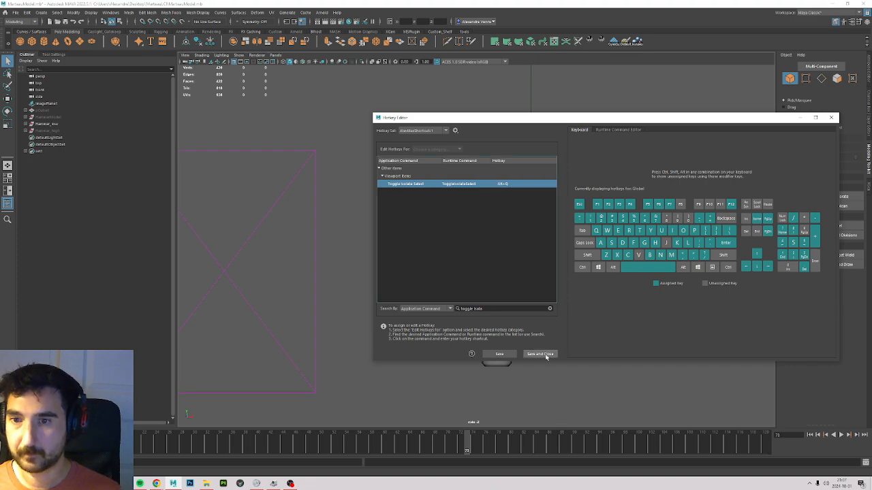
click(499, 356)
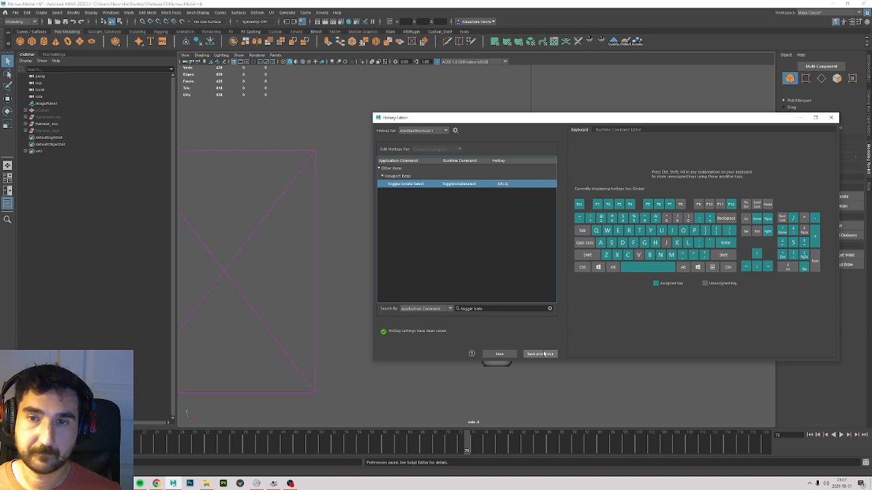
View the export dialog for the current hotkey set and leave it without exporting.
click(457, 130)
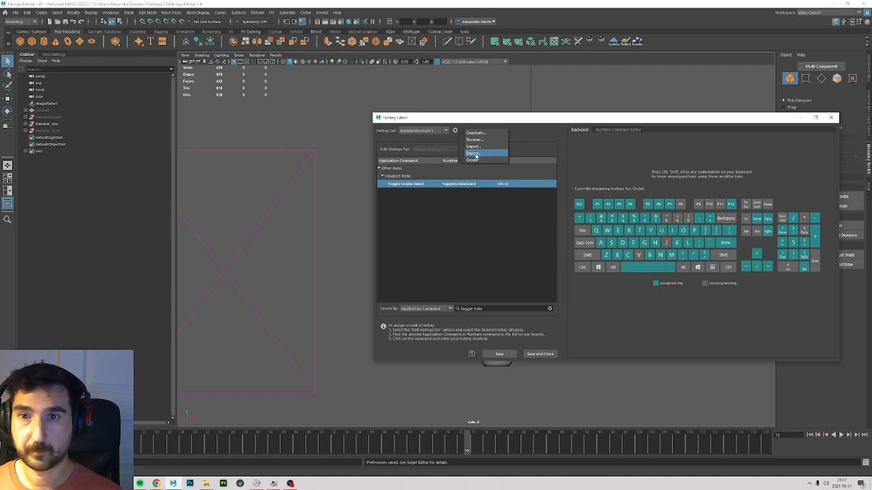
click(475, 155)
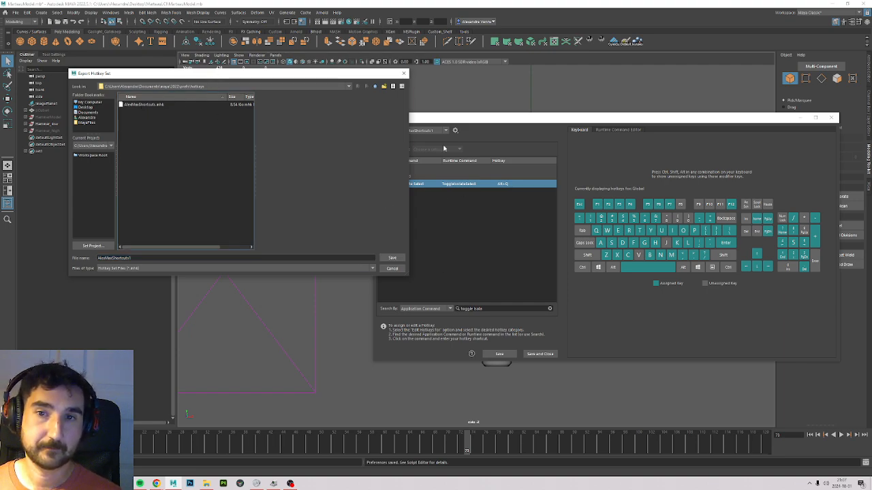
click(392, 268)
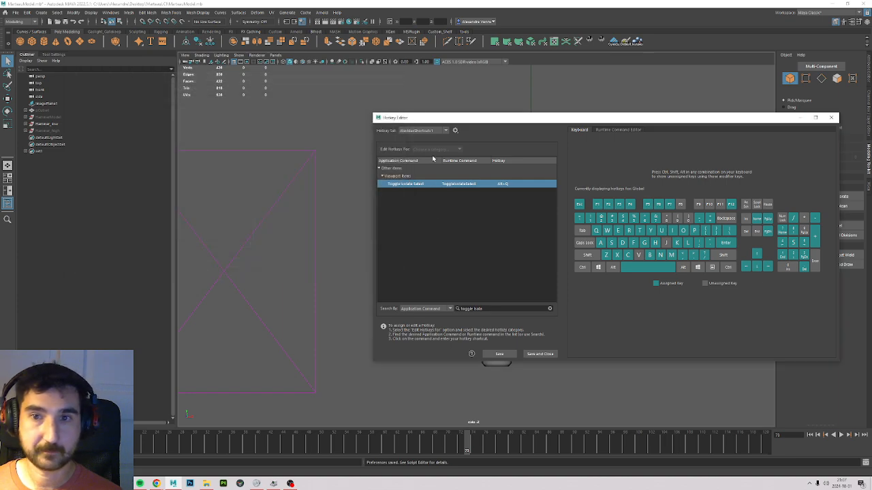
View the hotkey set import dialog, pick the existing .mhk shortcuts file, and leave without importing.
click(455, 131)
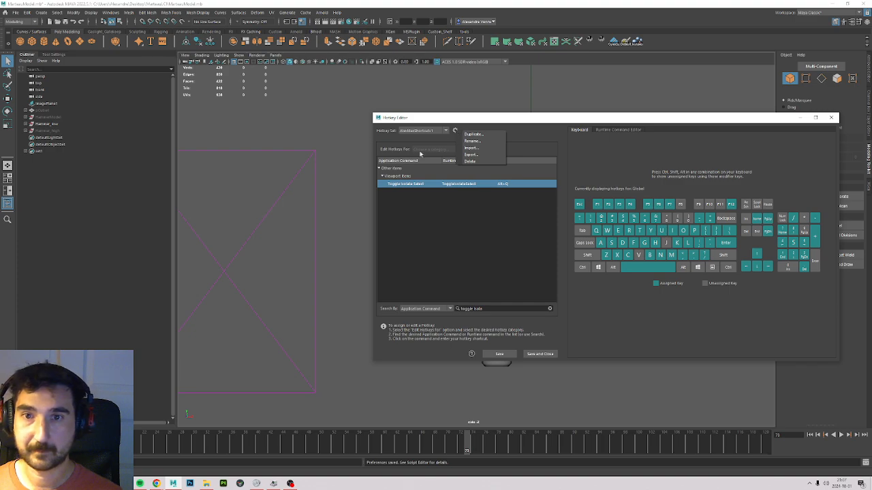
click(472, 148)
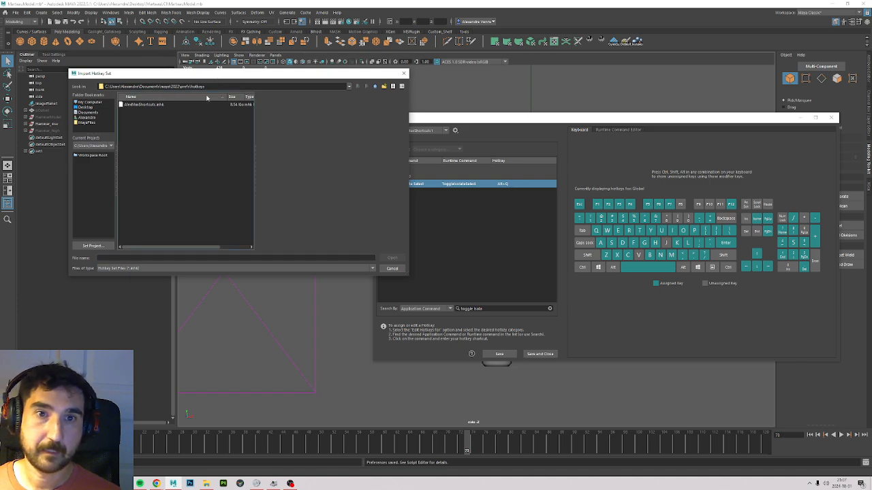
click(136, 104)
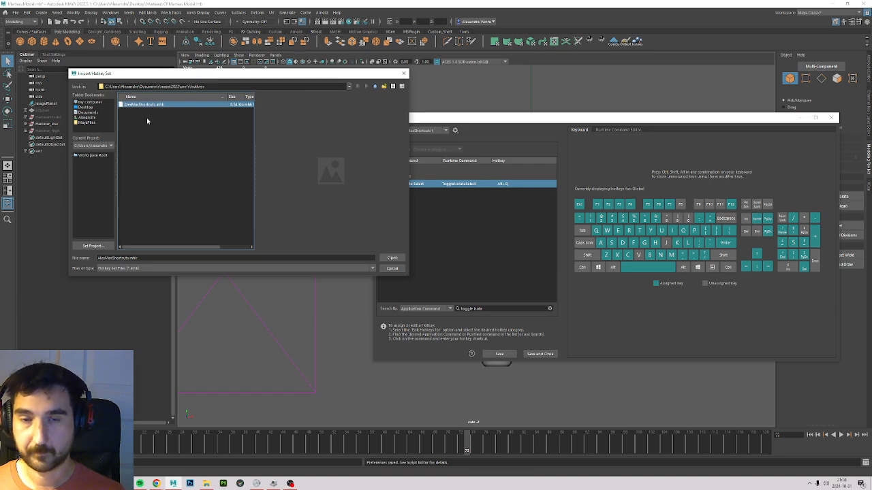
click(392, 268)
Save the hotkey settings and close the Hotkey Editor.
click(499, 354)
click(538, 354)
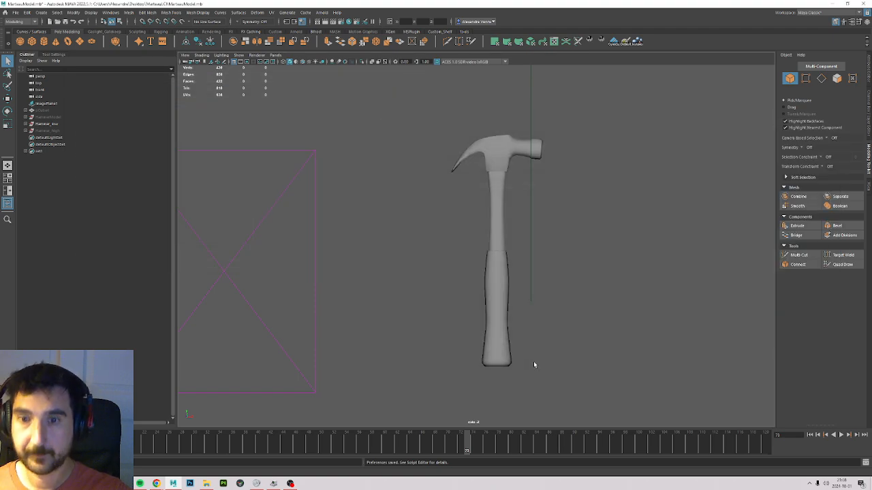
Select the low-poly hammer's head and look through the viewport's framing and camera commands.
click(506, 176)
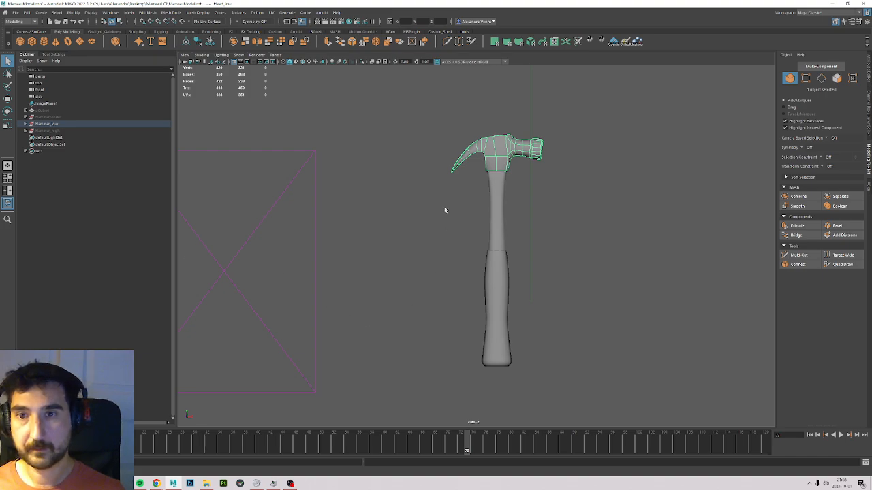
alt+middle_drag(444, 210, 408, 194)
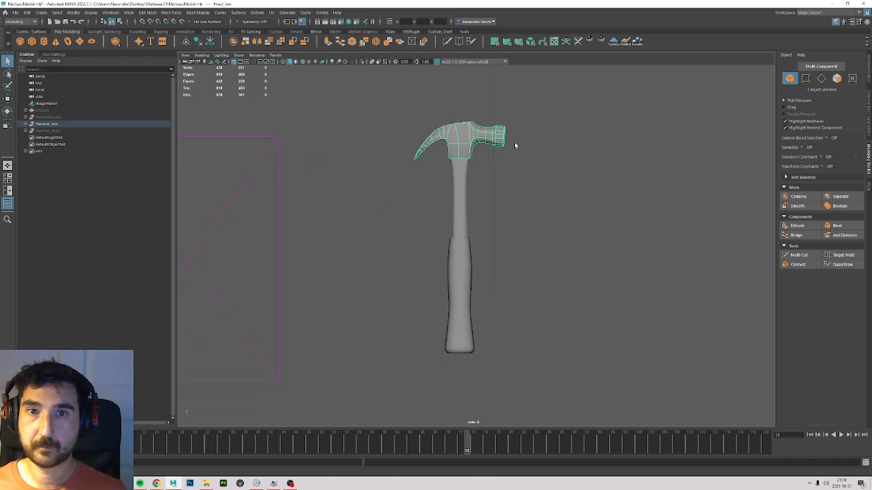
click(190, 57)
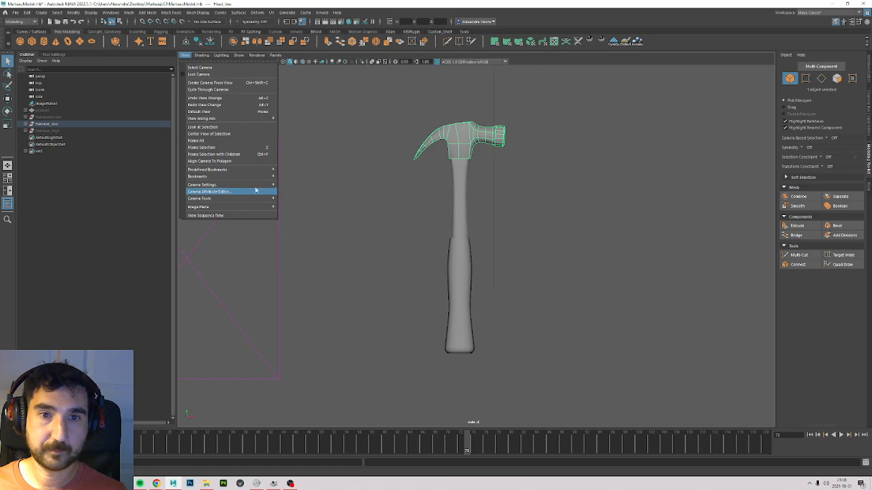
click(201, 154)
click(464, 148)
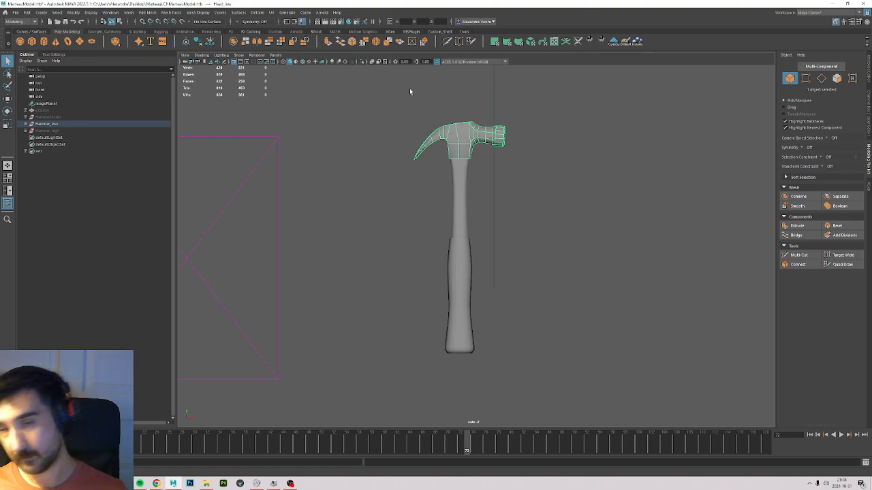
Open the Tumble Tool settings, toggle Locked for orthographic views on and off, and return to the Select tool.
click(185, 56)
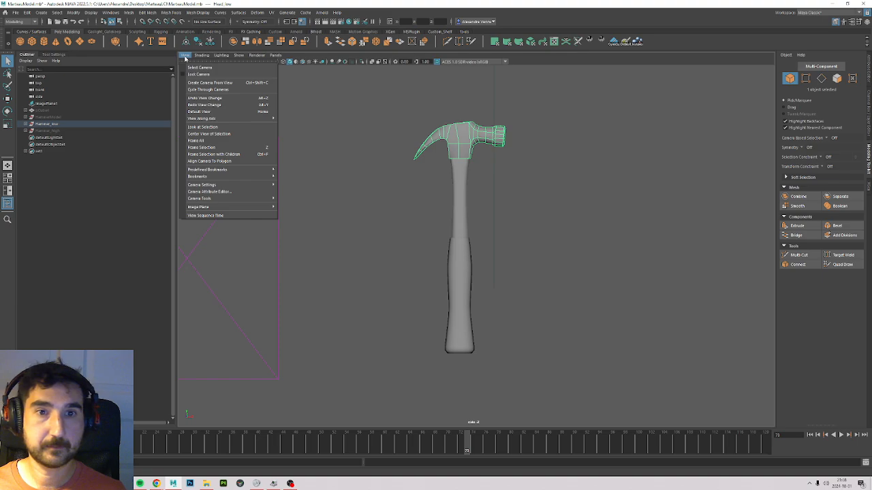
mouse_move(204, 188)
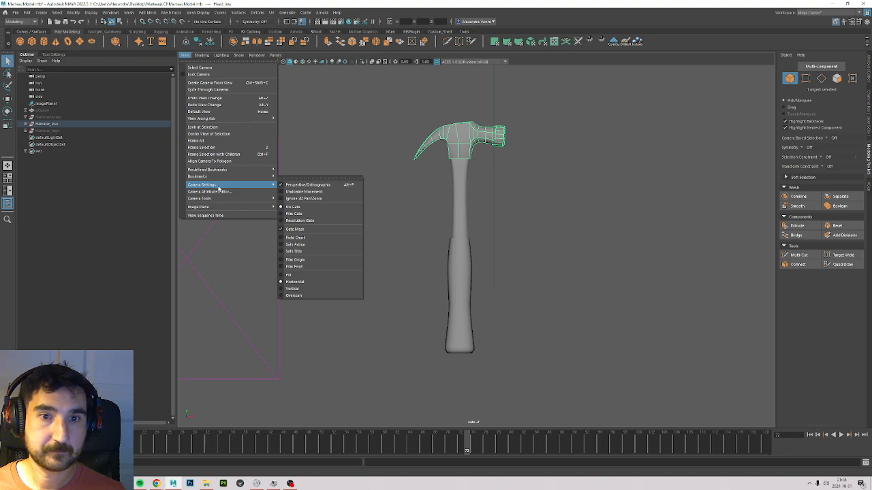
mouse_move(222, 201)
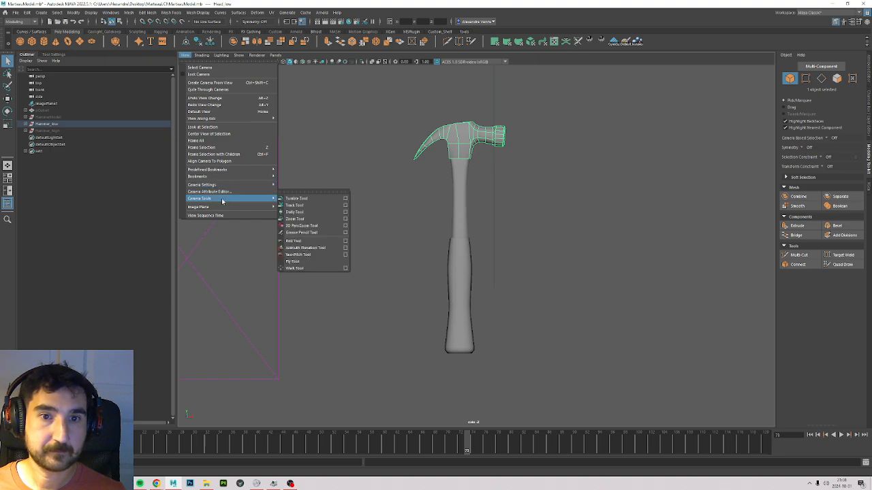
click(346, 198)
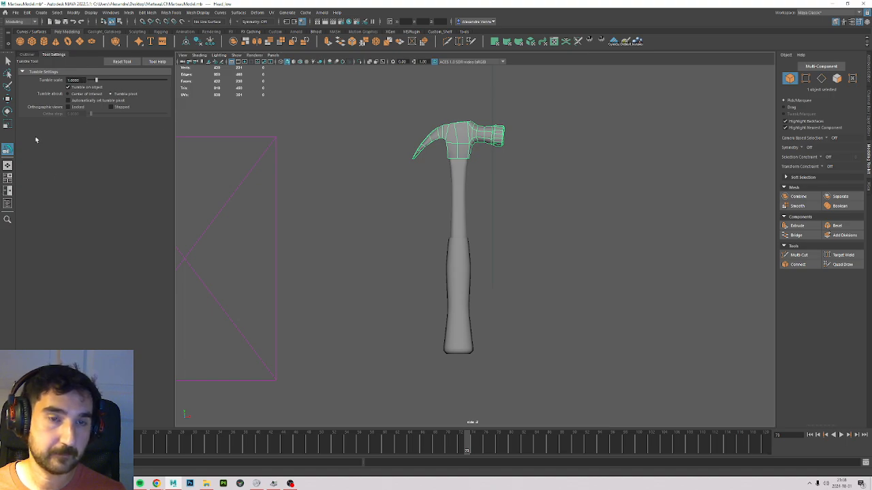
click(118, 109)
click(78, 108)
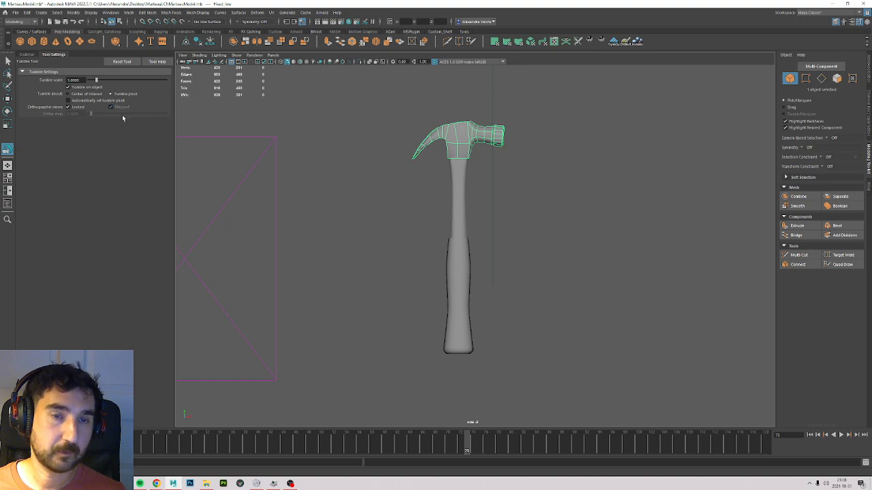
click(68, 107)
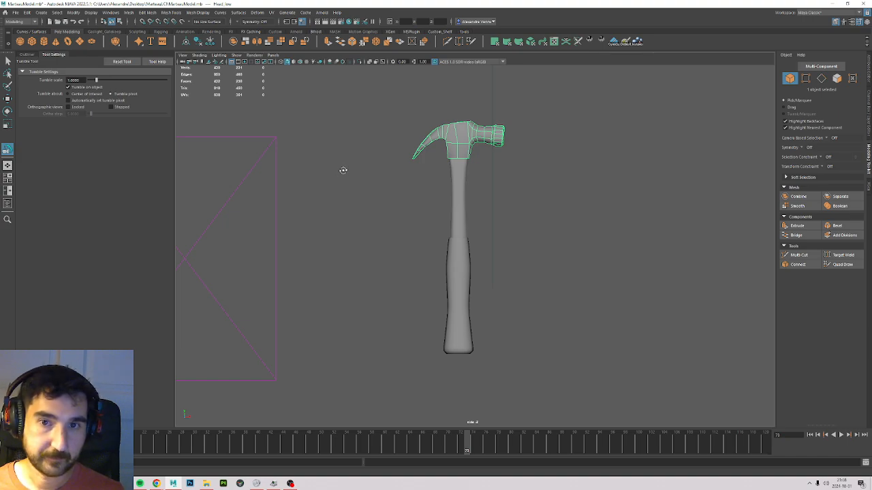
key(q)
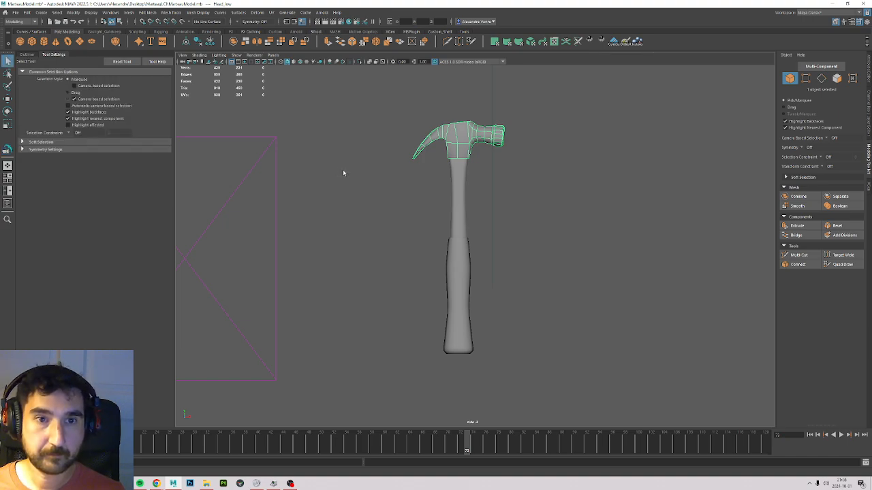
Select the low-poly hammer's head and isolate it in the viewport, trying isolation off and on.
click(344, 171)
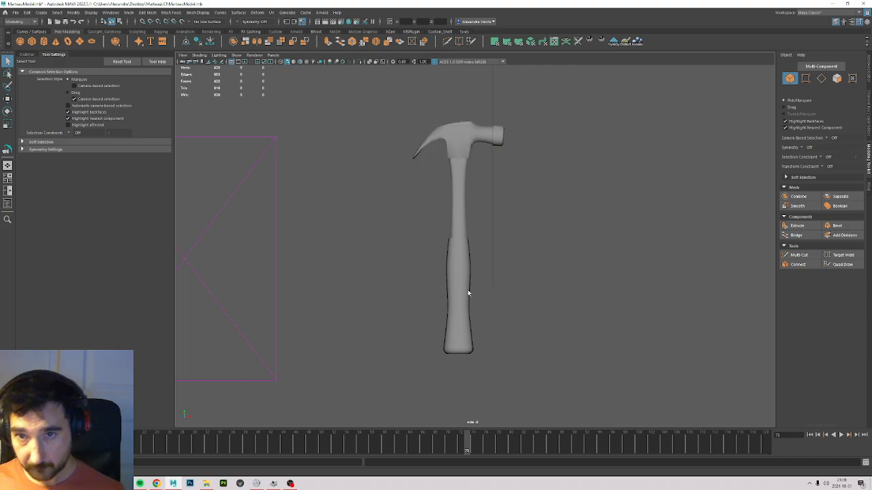
click(460, 151)
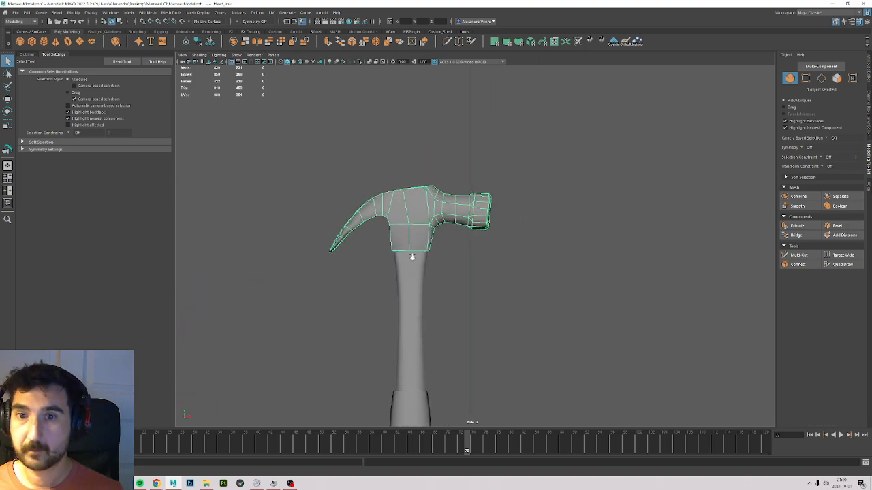
key(ctrl+1)
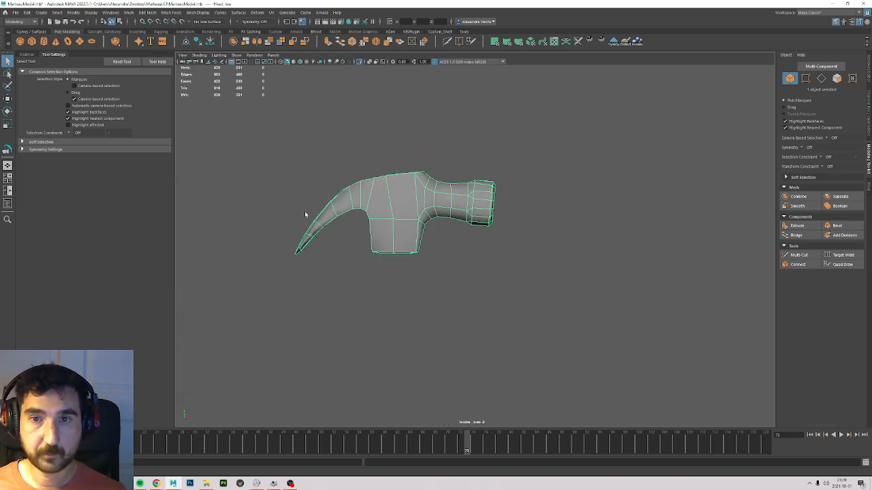
click(360, 63)
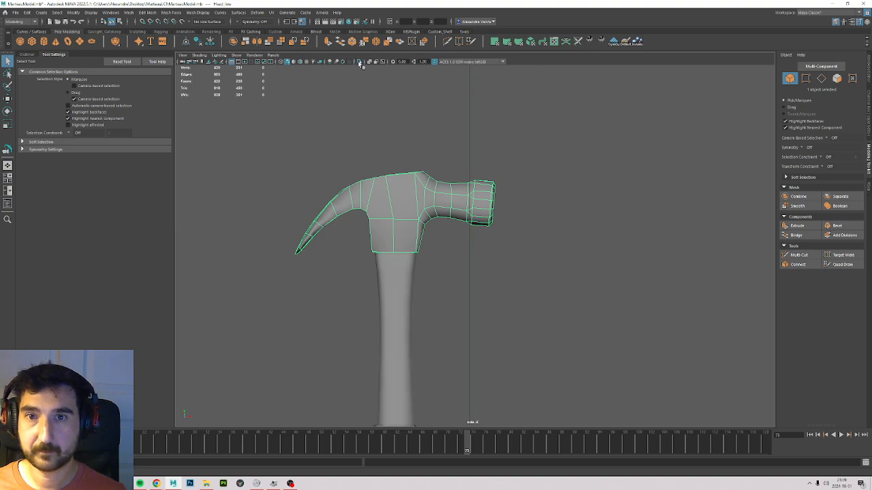
click(360, 62)
click(360, 63)
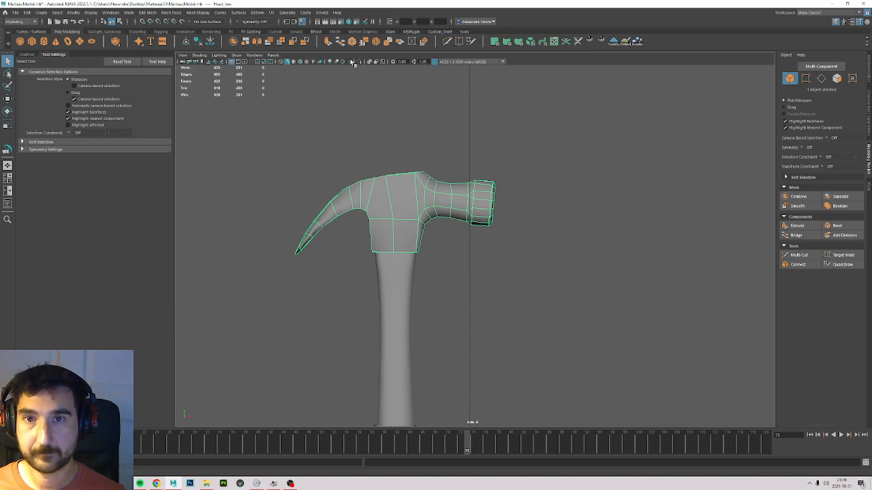
click(360, 62)
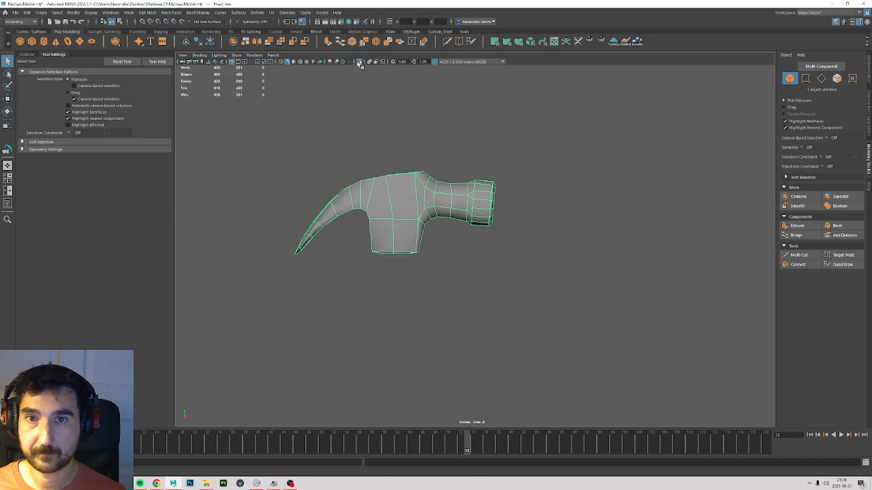
Inspect the isolated hammer head from several angles and frame it in the viewport.
alt+right_drag(401, 219, 422, 203)
alt+middle_drag(286, 183, 420, 255)
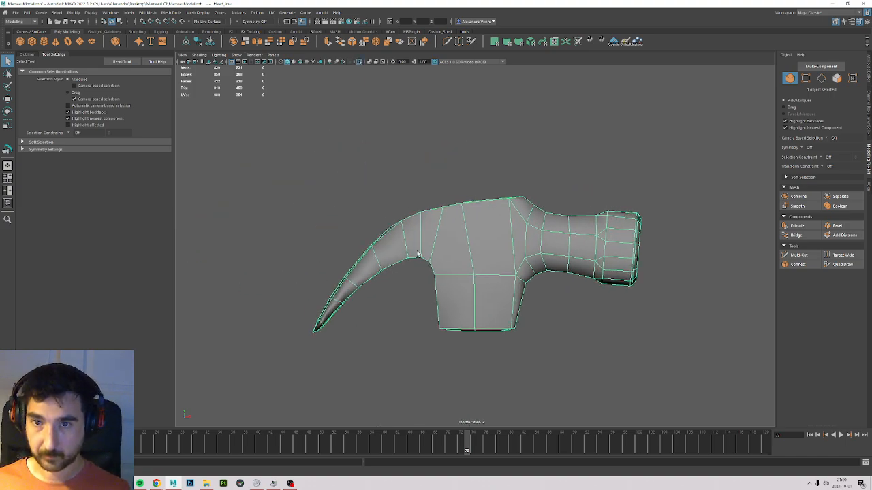
alt+drag(420, 254, 428, 290)
key(f)
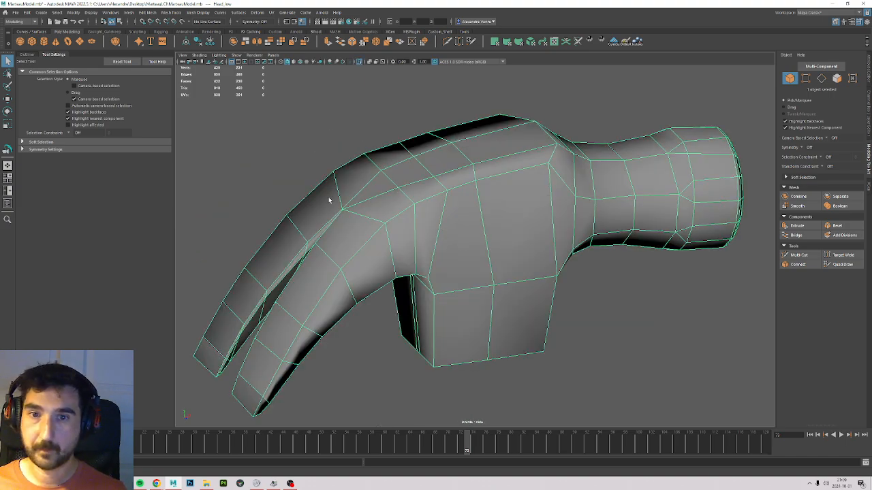
alt+drag(329, 200, 349, 222)
alt+middle_drag(349, 222, 429, 202)
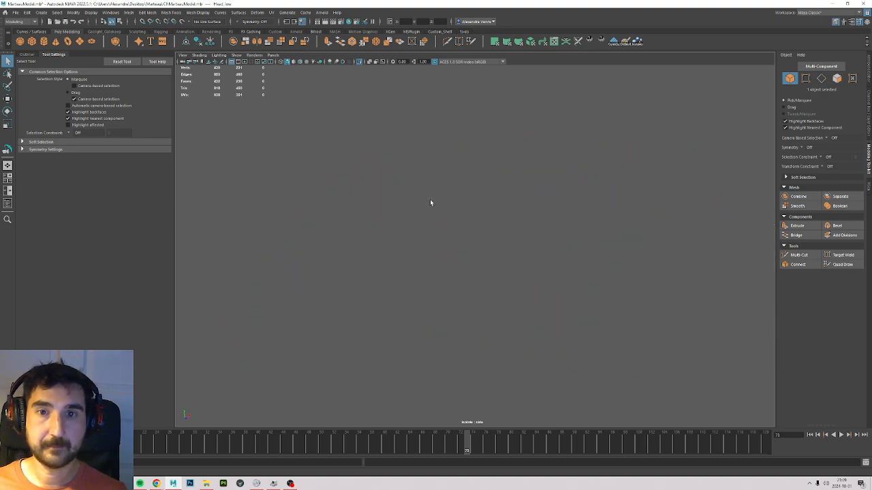
alt+drag(429, 202, 478, 201)
alt+drag(424, 163, 418, 136)
alt+drag(392, 168, 466, 164)
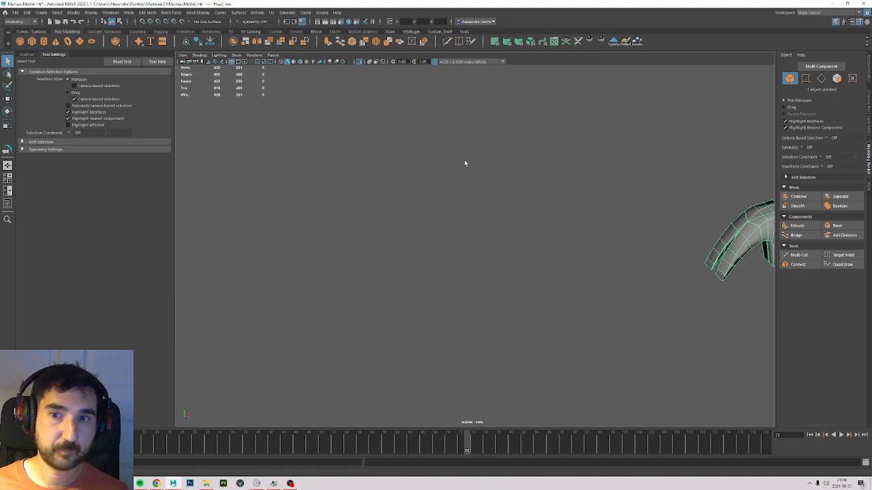
key(f)
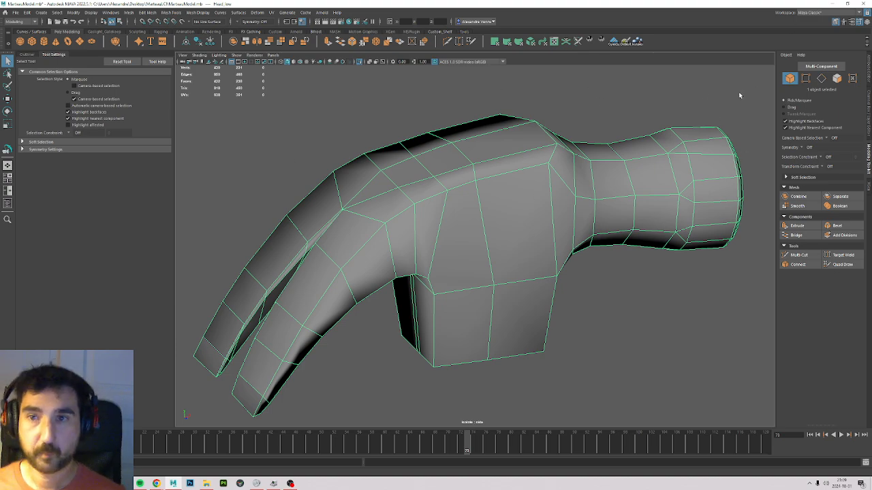
Switch to the UV Editing workspace and widen the 3D viewport beside the UV Editor.
click(813, 13)
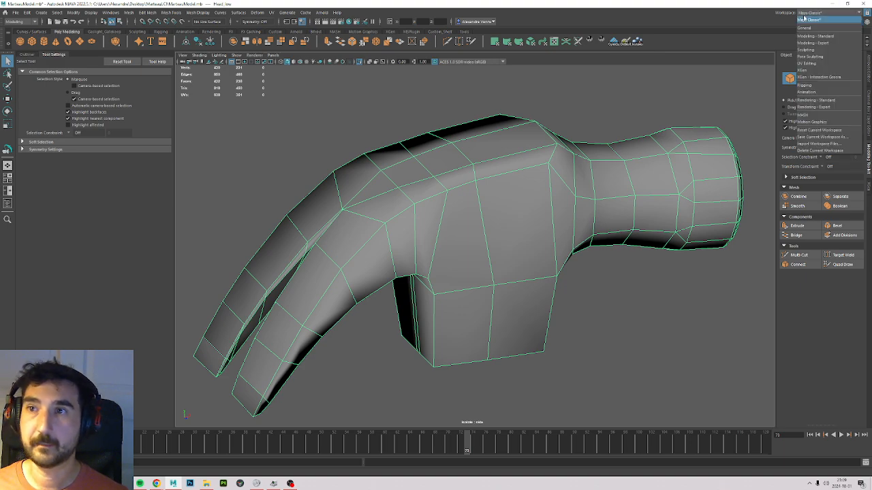
click(809, 64)
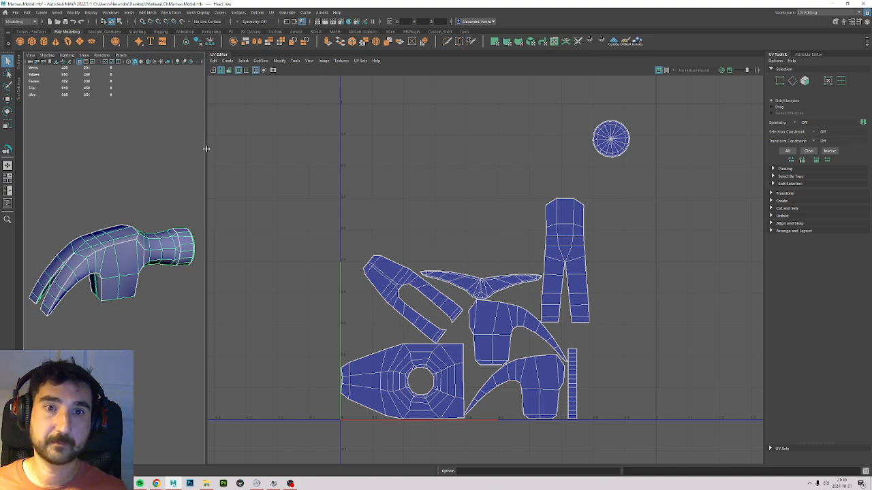
drag(206, 148, 355, 170)
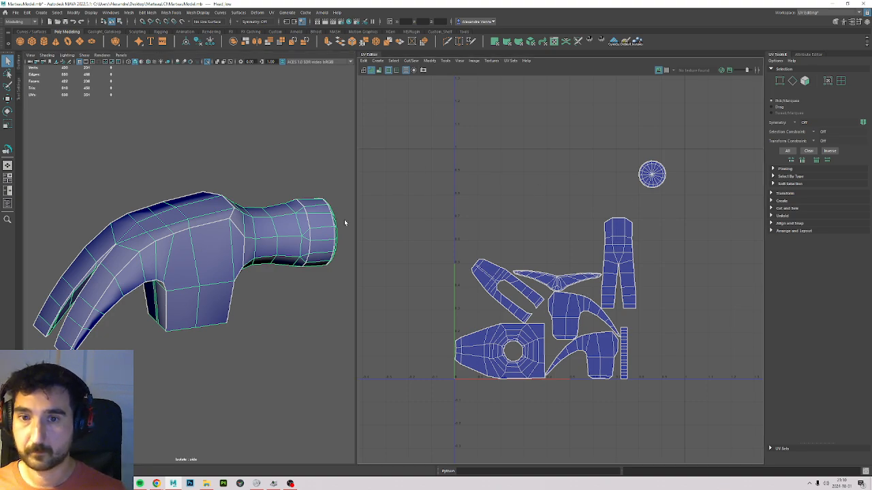
Select all faces of the hammer head and create new UVs for them with a Planar projection.
key(F11)
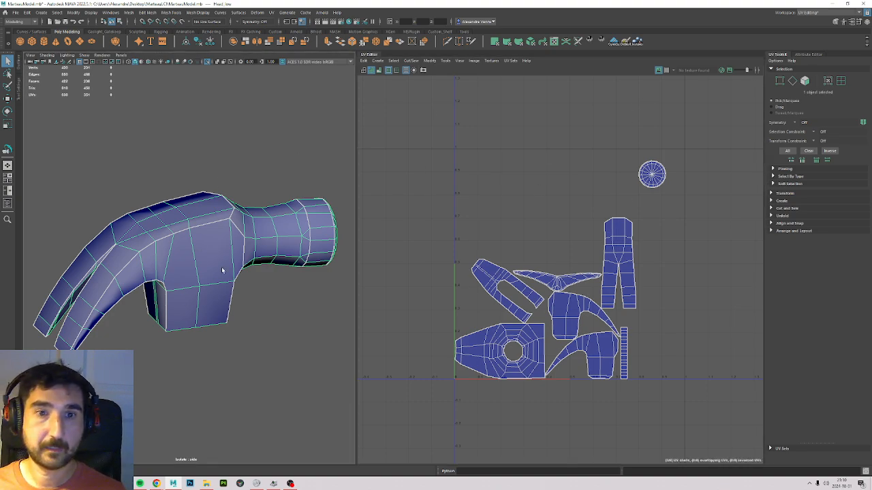
click(179, 256)
double_click(180, 256)
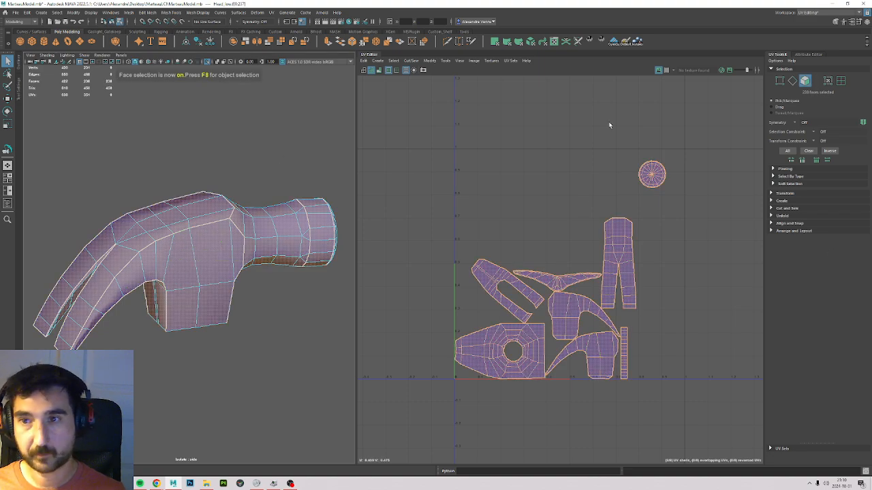
click(782, 201)
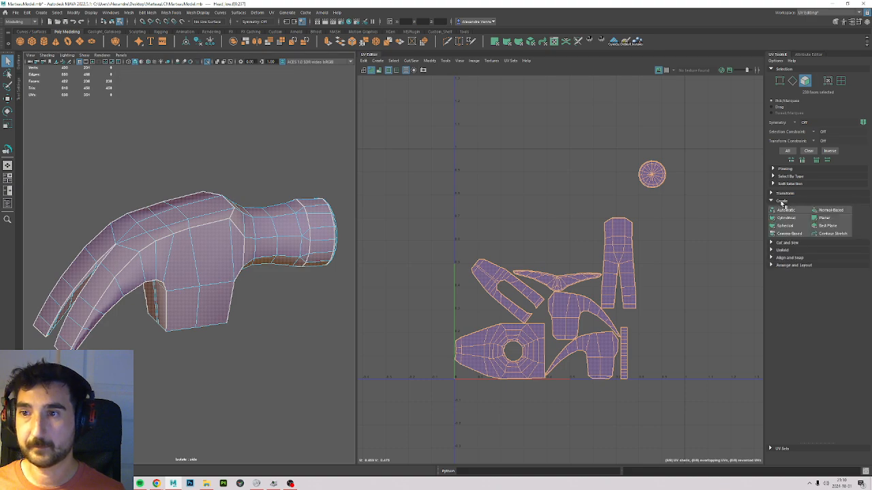
click(831, 219)
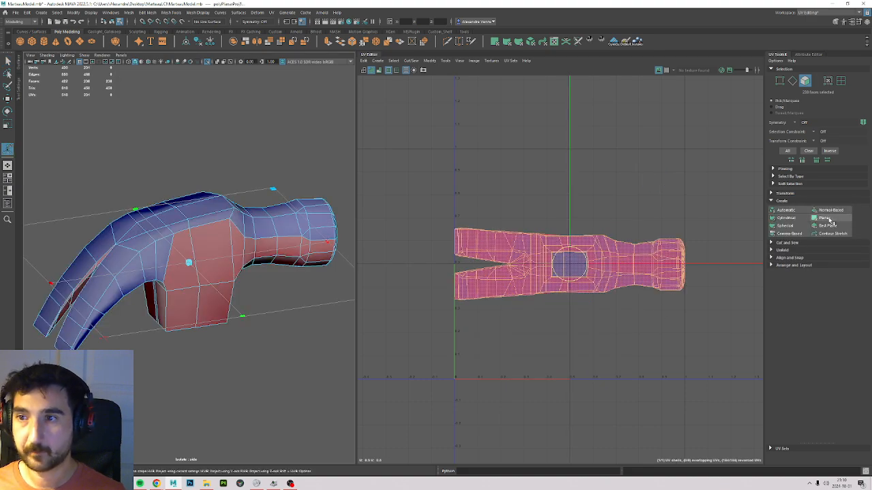
click(582, 197)
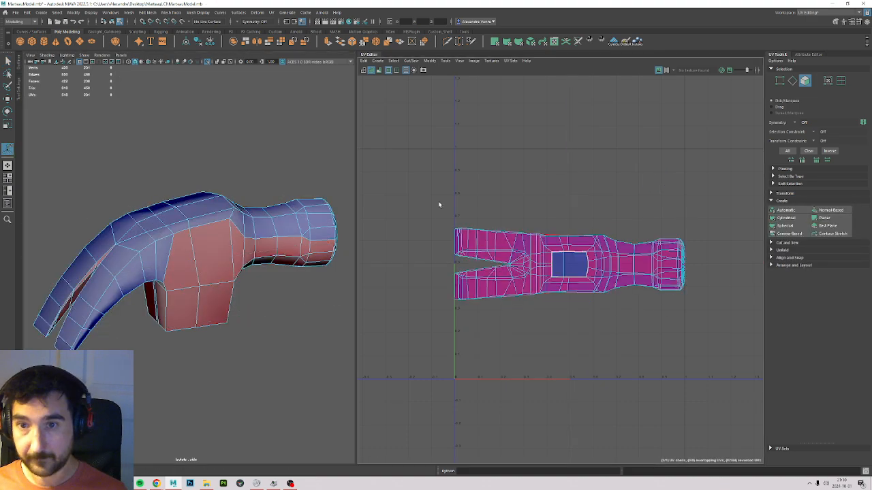
Compare the planar projection in the UV Editor with the head's claw, striking face, top and underside, and return to face selection.
scroll(638, 274, down, 2)
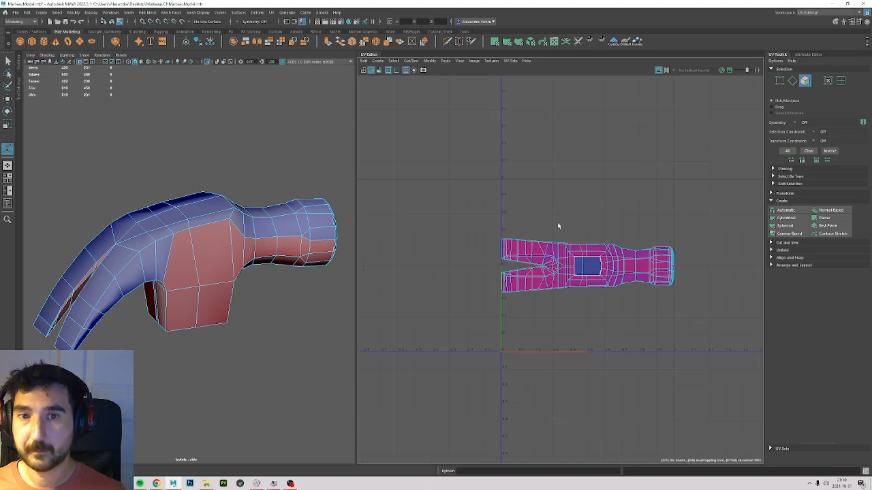
alt+middle_drag(597, 188, 614, 169)
alt+drag(150, 376, 108, 321)
scroll(224, 302, up, 4)
scroll(234, 302, down, 2)
alt+drag(255, 207, 164, 221)
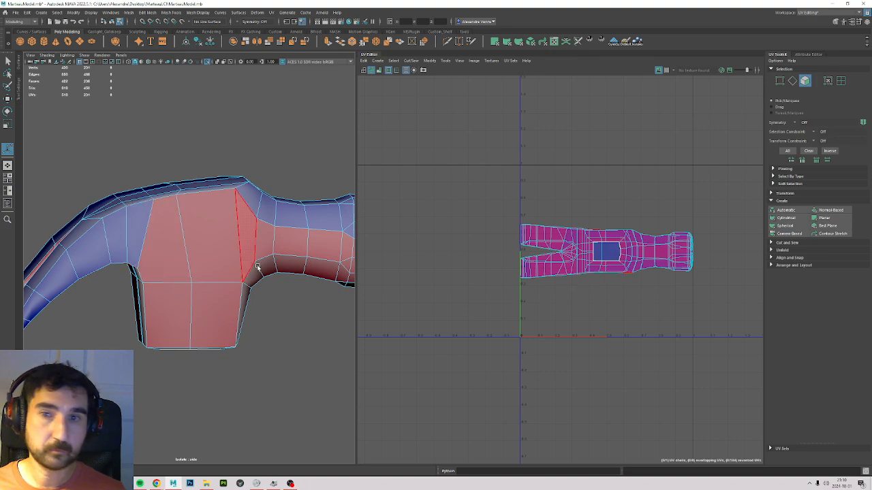
alt+drag(308, 389, 139, 279)
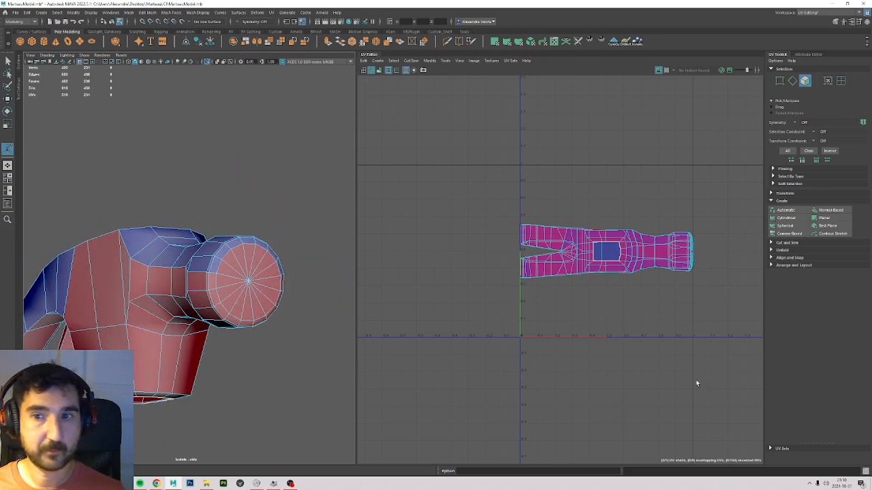
scroll(565, 237, up, 2)
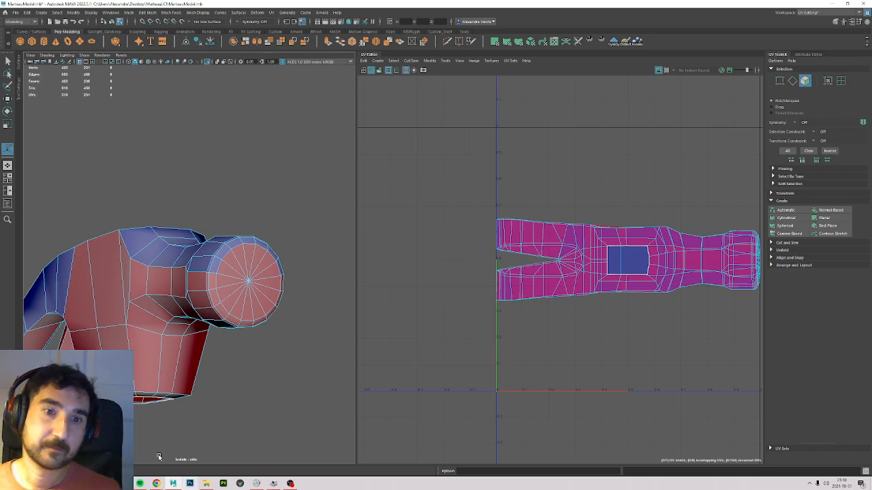
mouse_move(163, 422)
alt+mouse_down()
mouse_move(245, 275)
mouse_move(222, 160)
mouse_move(247, 171)
alt+mouse_up()
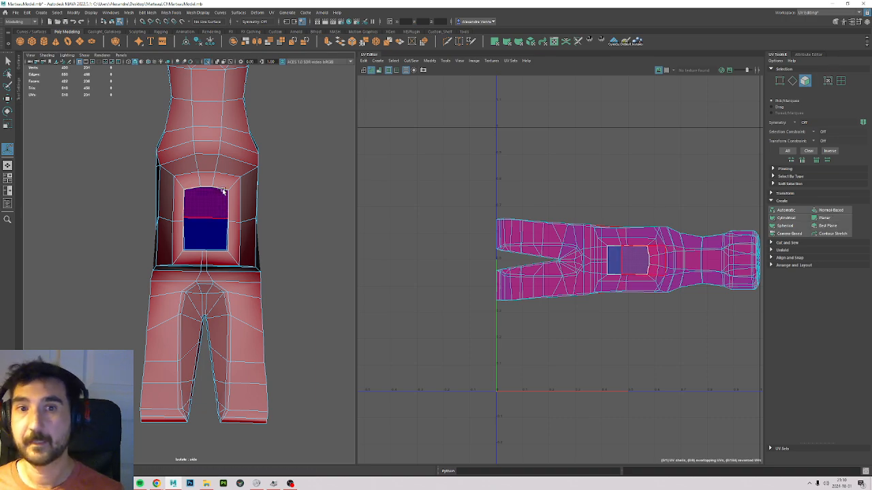
mouse_move(258, 132)
alt+mouse_down()
mouse_move(279, 111)
mouse_move(255, 152)
mouse_move(274, 263)
mouse_move(304, 265)
mouse_move(261, 259)
mouse_move(159, 86)
mouse_move(175, 299)
mouse_move(220, 288)
alt+mouse_up()
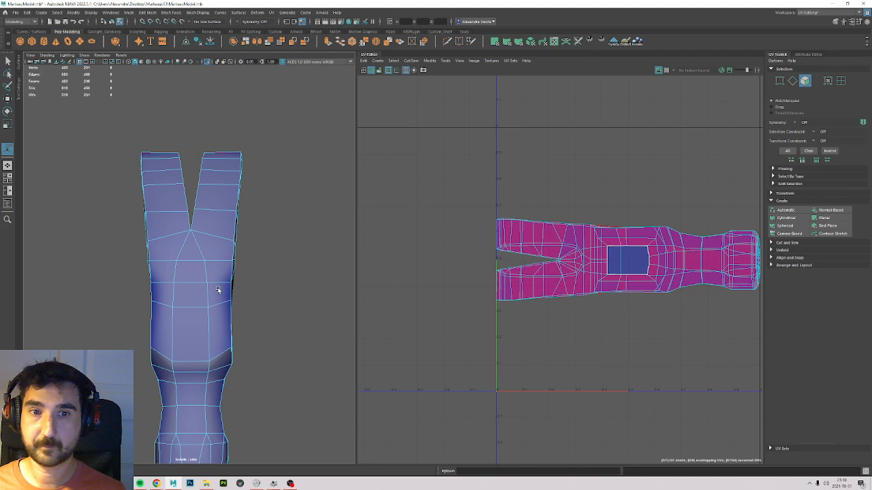
mouse_move(265, 374)
alt+mouse_down()
mouse_move(254, 241)
mouse_move(234, 247)
mouse_move(294, 237)
alt+mouse_up()
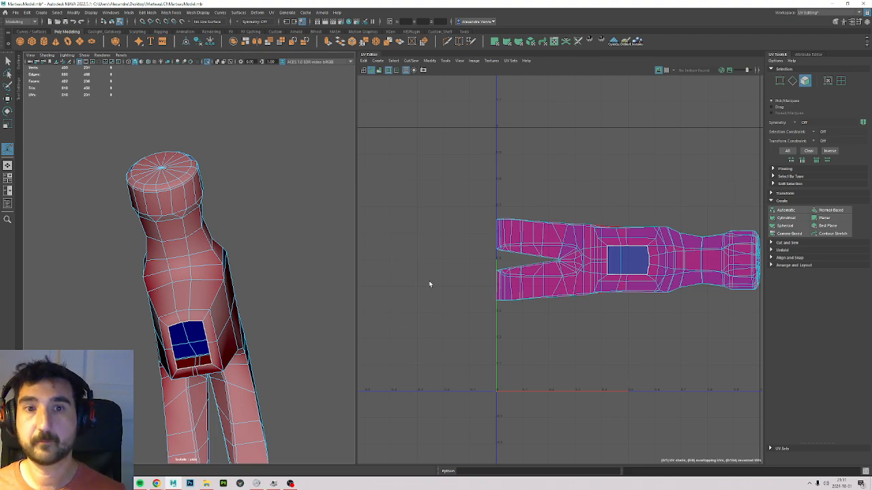
mouse_move(94, 138)
alt+mouse_down()
mouse_move(208, 143)
mouse_move(249, 189)
alt+mouse_up()
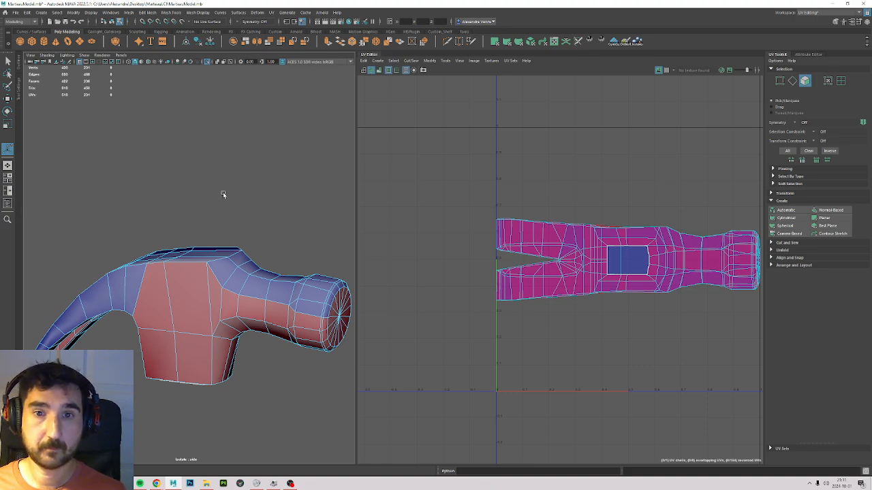
key(F11)
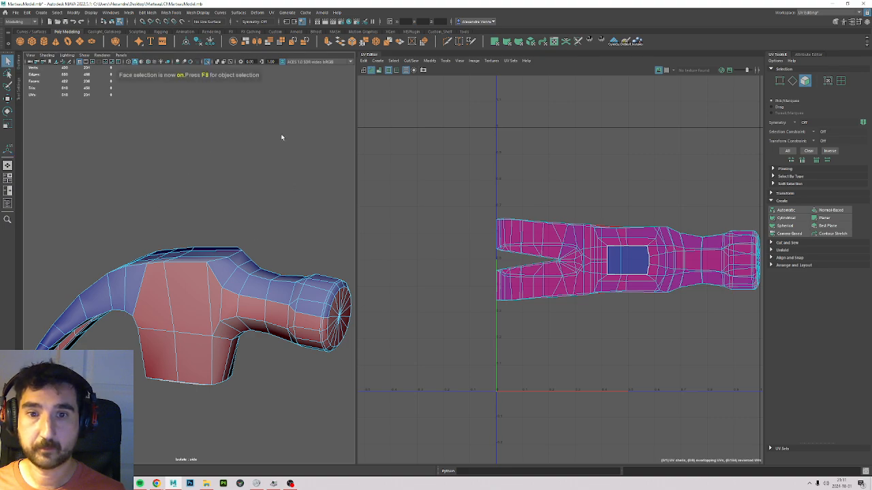
Return to object selection, select the hammer head, and switch it to face selection.
alt+drag(176, 140, 175, 188)
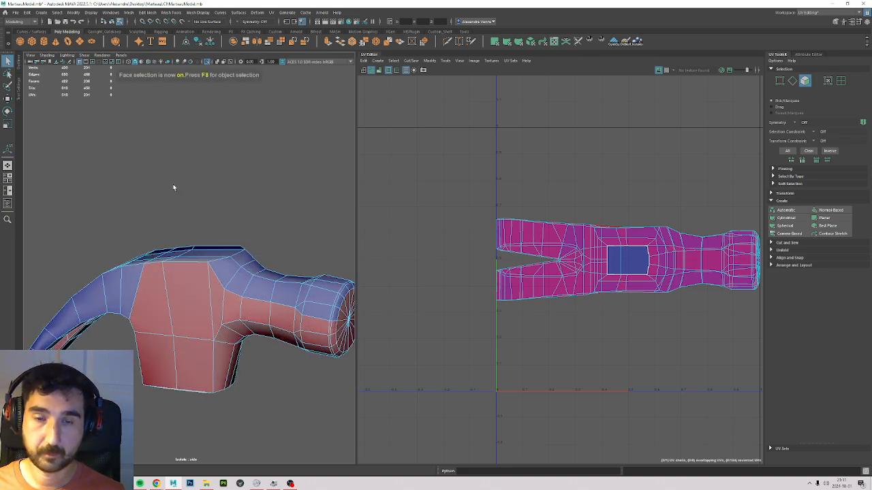
key(F8)
click(251, 180)
drag(267, 382, 177, 237)
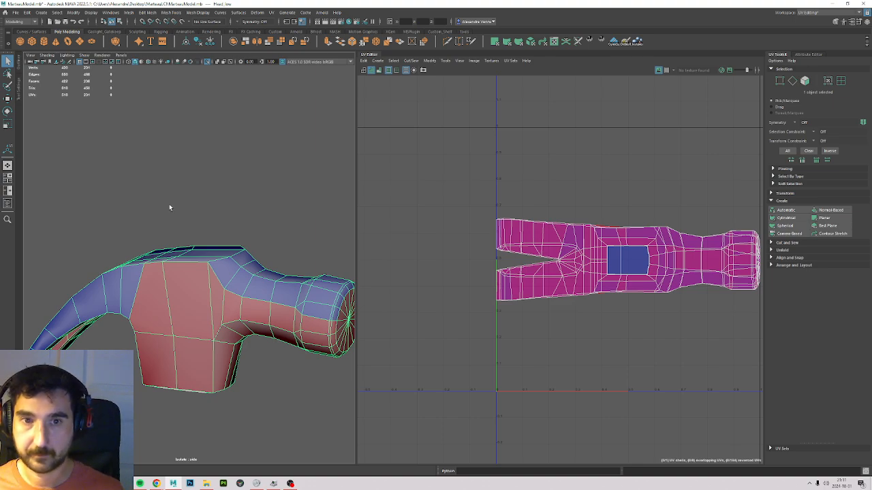
right_drag(170, 199, 174, 218)
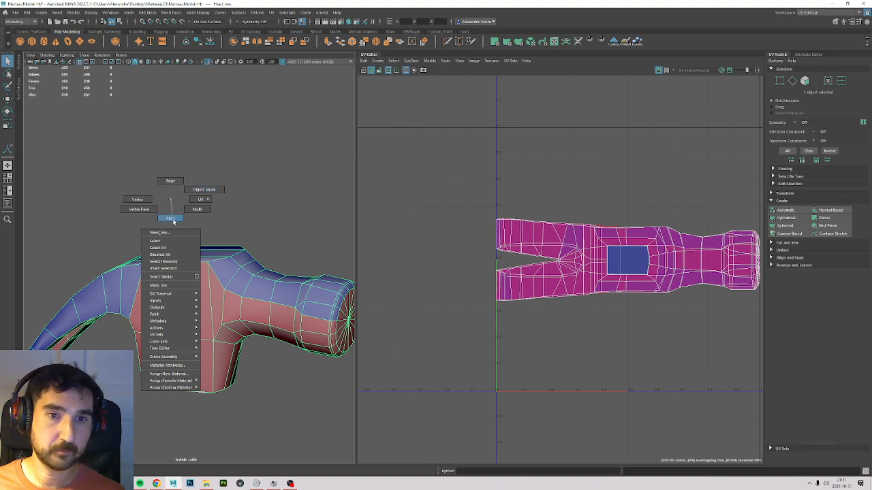
right_drag(174, 220, 175, 195)
right_click(194, 160)
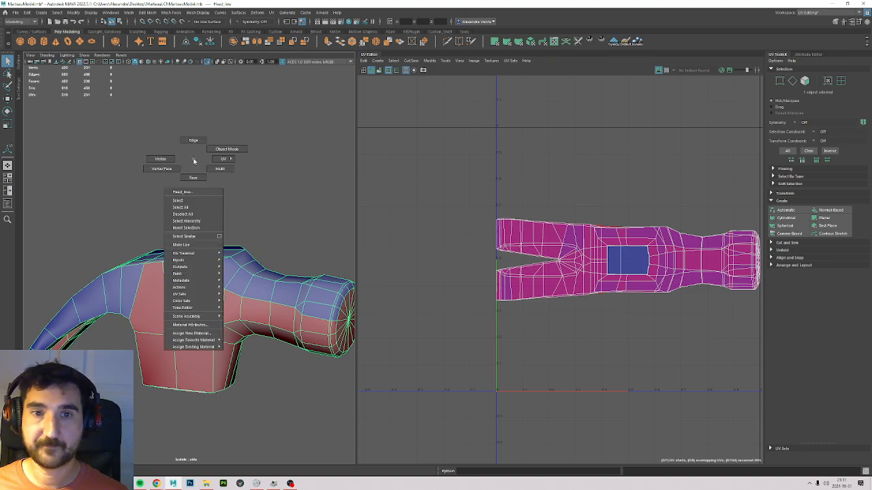
click(193, 178)
Select individual faces one at a time on the side of the hammer head's body.
click(178, 285)
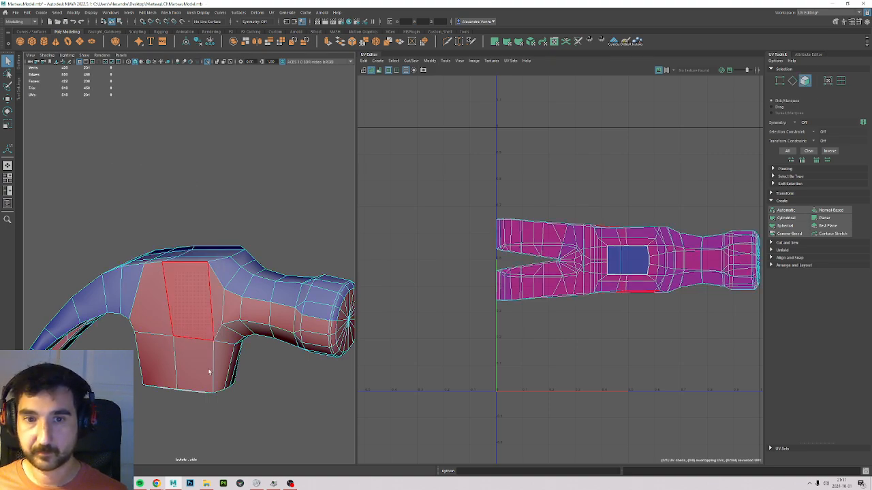
click(178, 285)
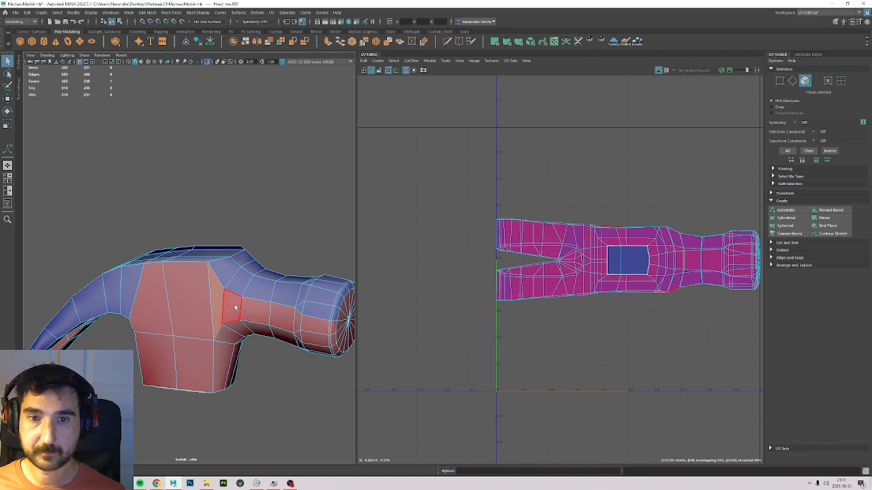
click(185, 300)
click(157, 361)
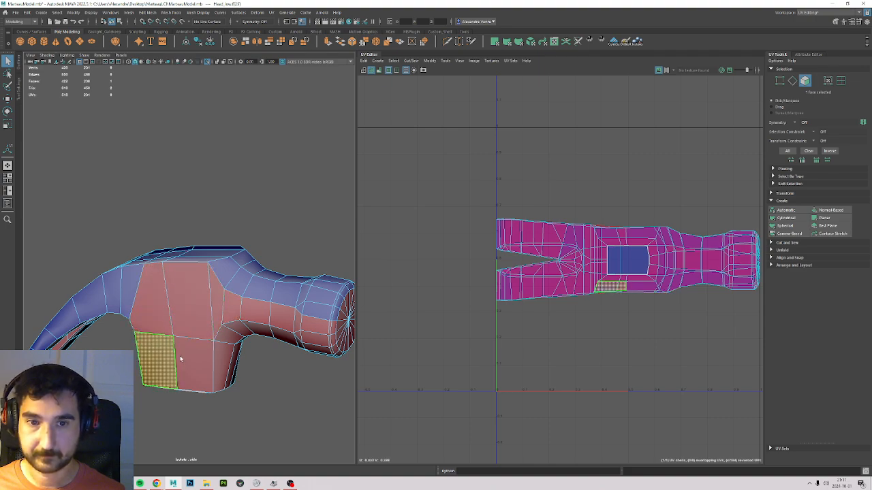
click(194, 364)
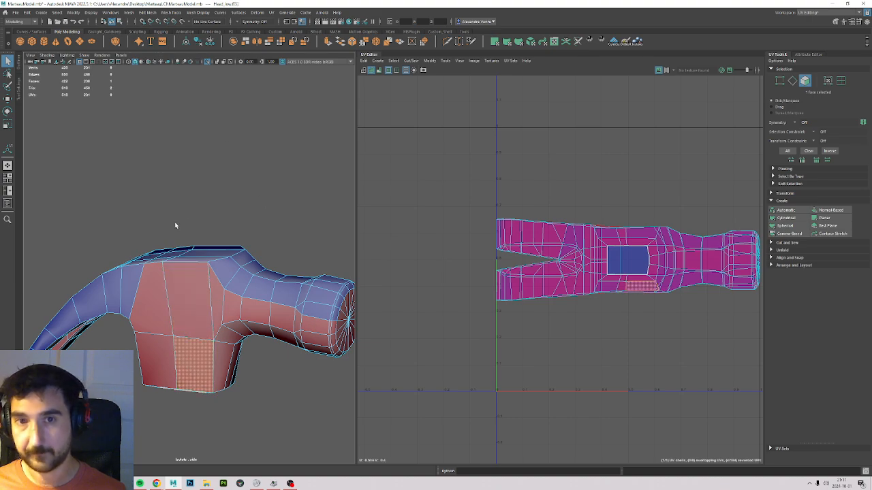
Select the central upper side face, add two neighbouring faces toward the neck, and deselect the last one added.
click(184, 299)
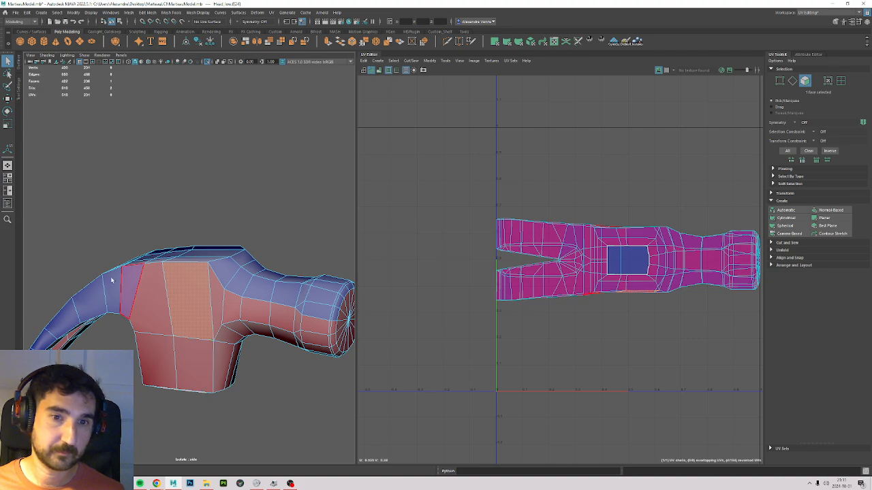
shift+click(213, 294)
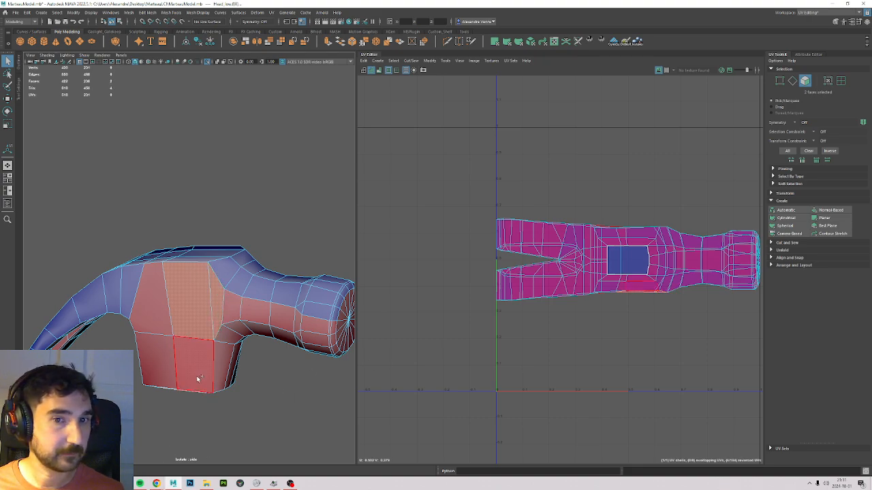
shift+click(230, 270)
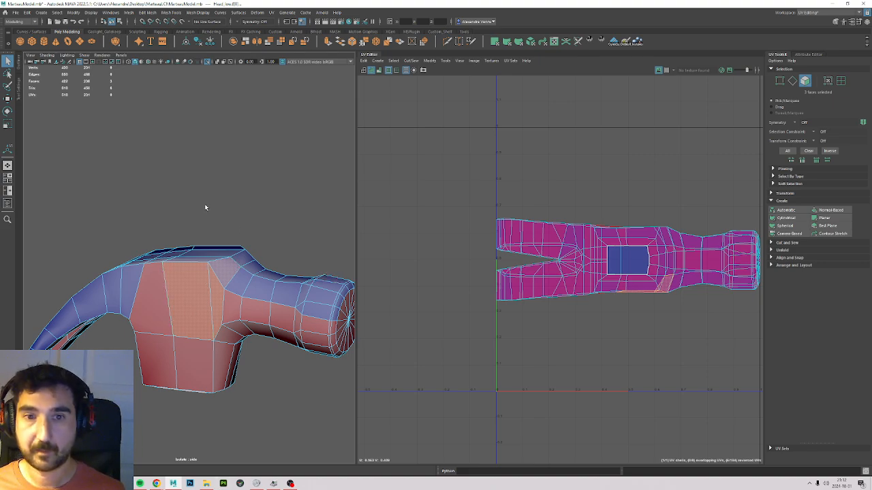
ctrl+click(222, 268)
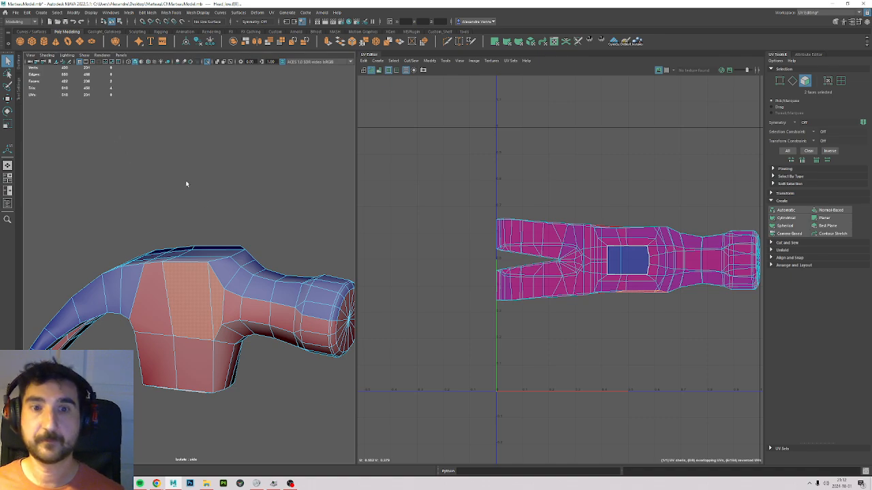
Select four adjacent faces from the body's corner along the neck, deselect two of them, and clear the selection.
click(221, 269)
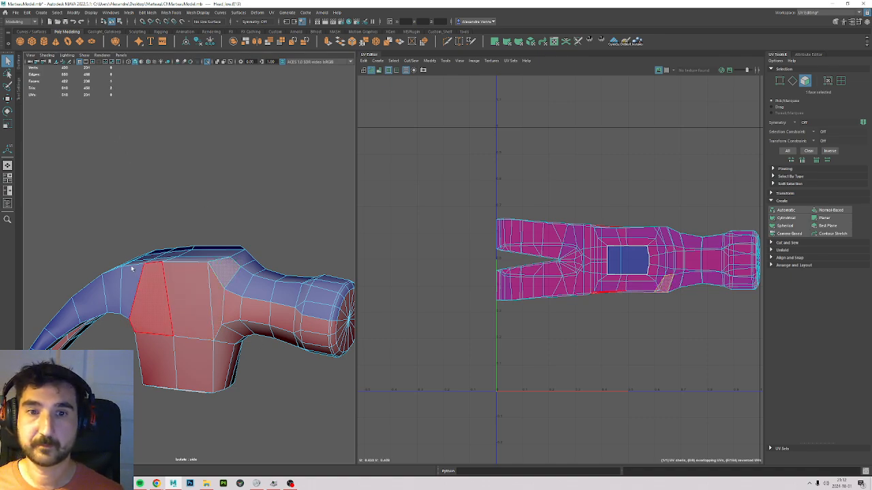
shift+click(241, 285)
shift+click(255, 293)
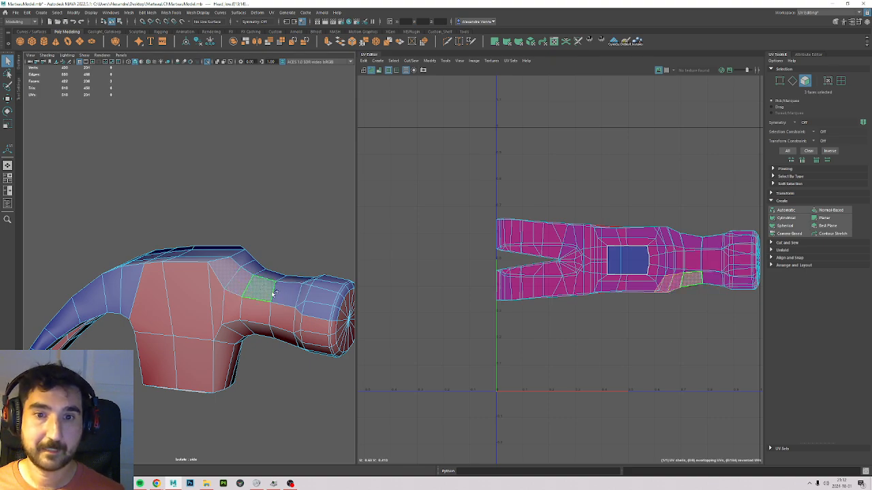
shift+click(272, 293)
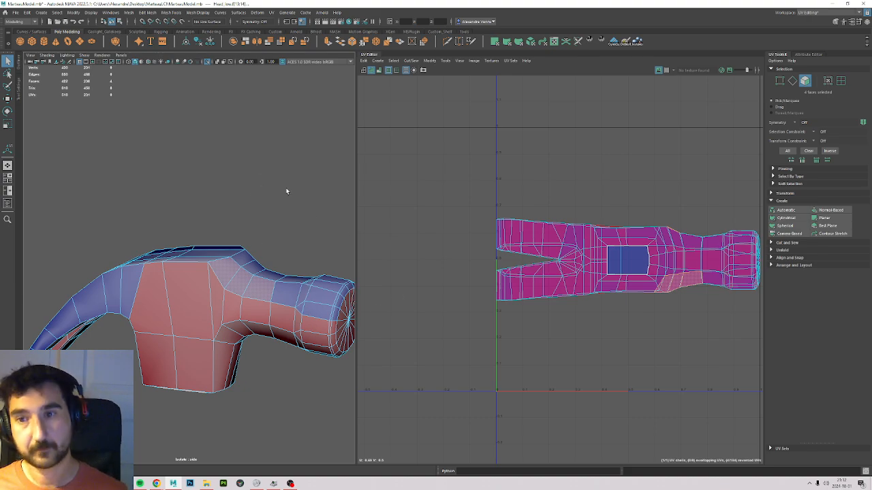
ctrl+click(233, 279)
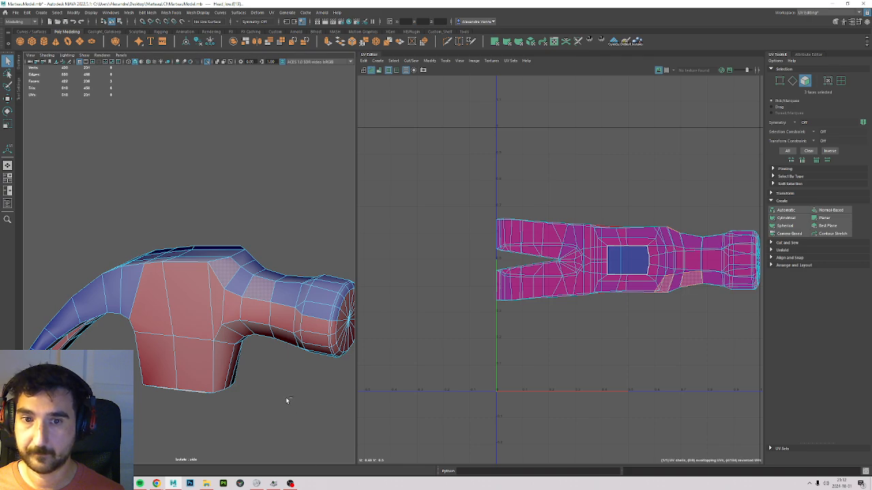
ctrl+click(256, 291)
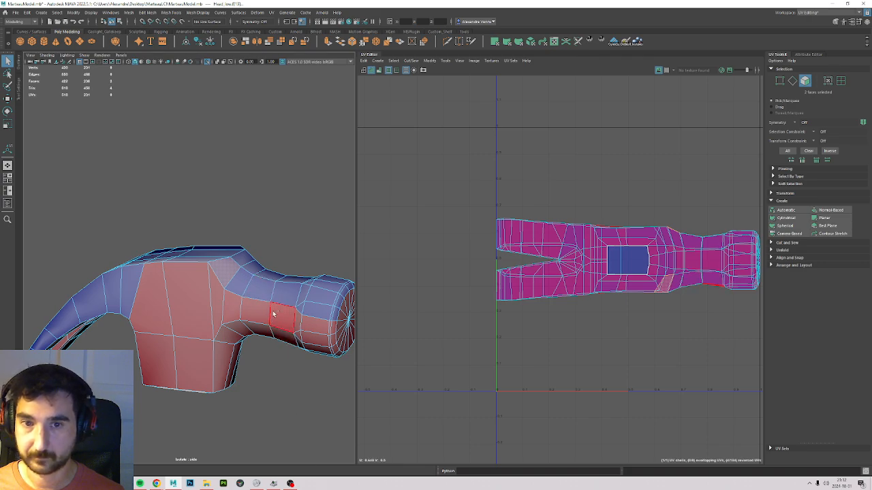
click(268, 339)
Switch to edge selection and select the edge line along the upper side of the body and claw.
scroll(187, 211, up, 1)
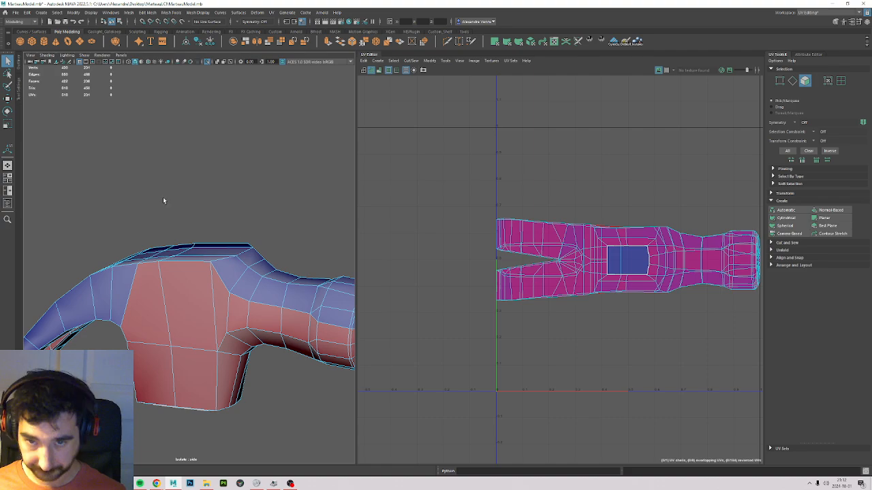
alt+drag(163, 200, 104, 214)
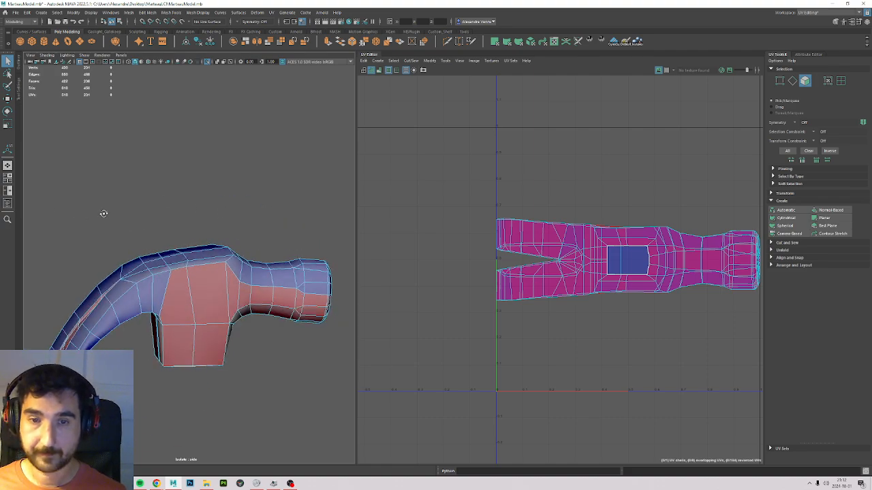
scroll(177, 343, up, 3)
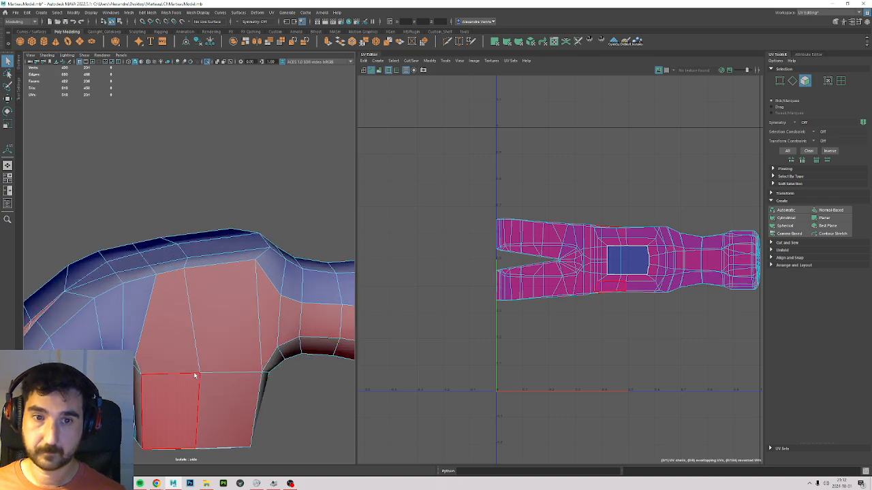
key(F10)
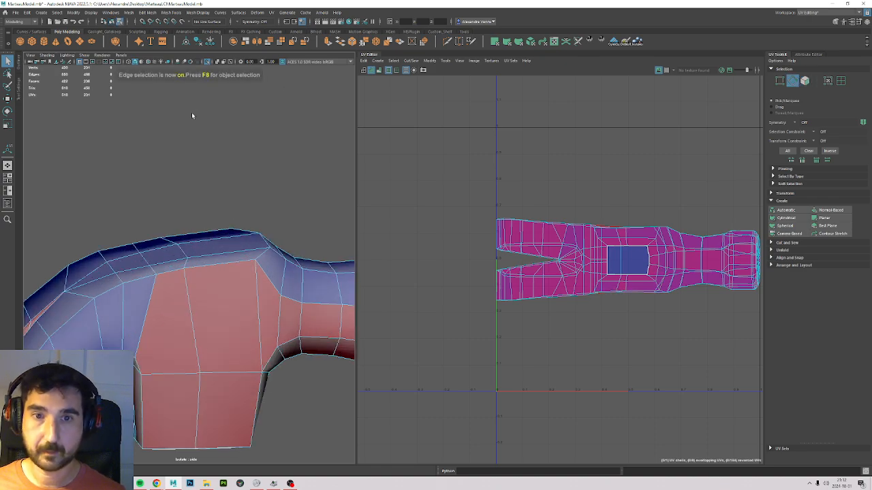
right_drag(185, 158, 184, 142)
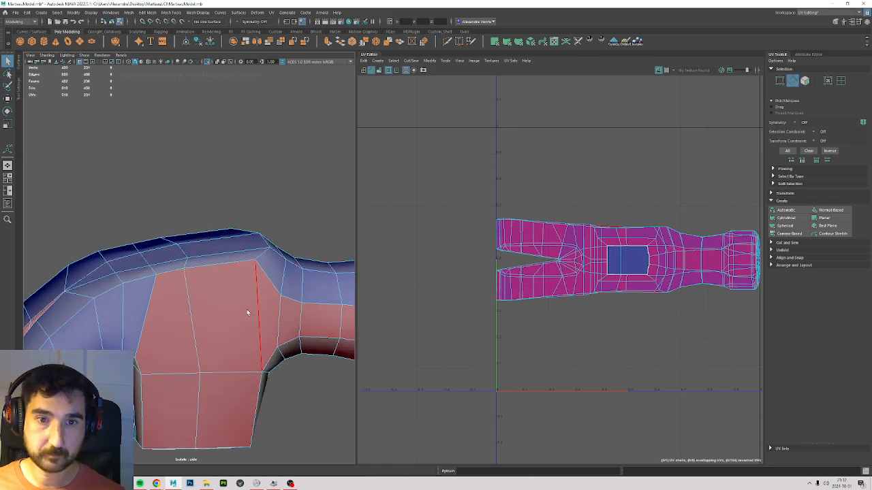
click(201, 272)
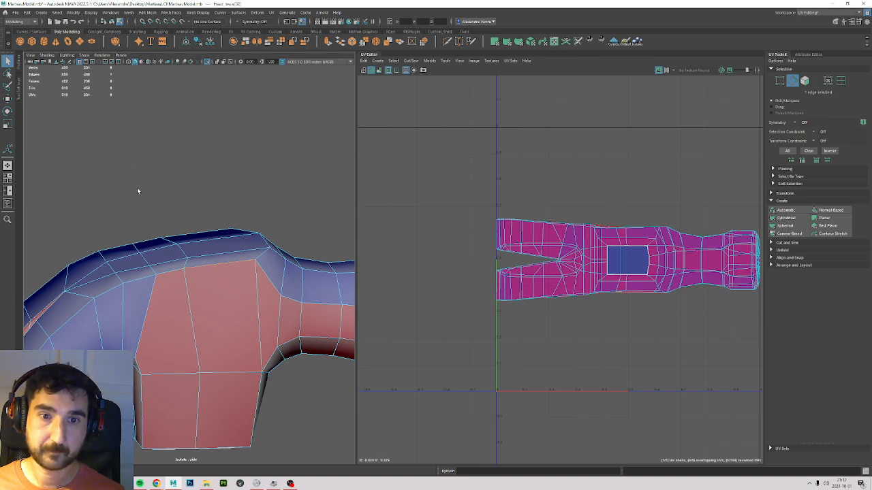
alt+drag(158, 195, 251, 286)
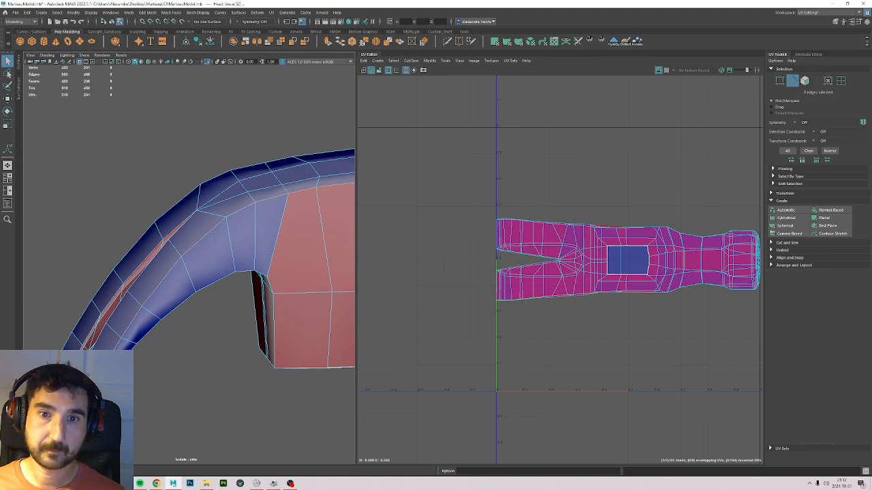
Examine the selected upper side edge line on the body and claw from the front, side and underside.
alt+drag(232, 364, 186, 305)
click(198, 222)
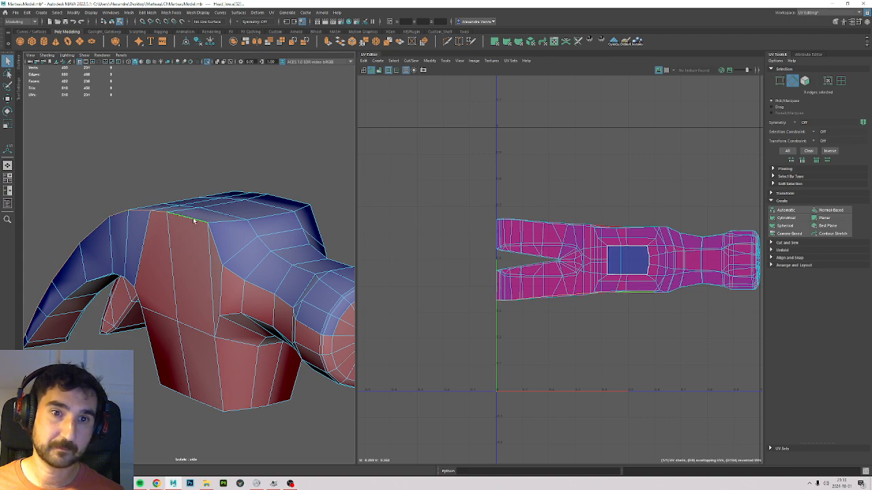
alt+drag(130, 249, 168, 350)
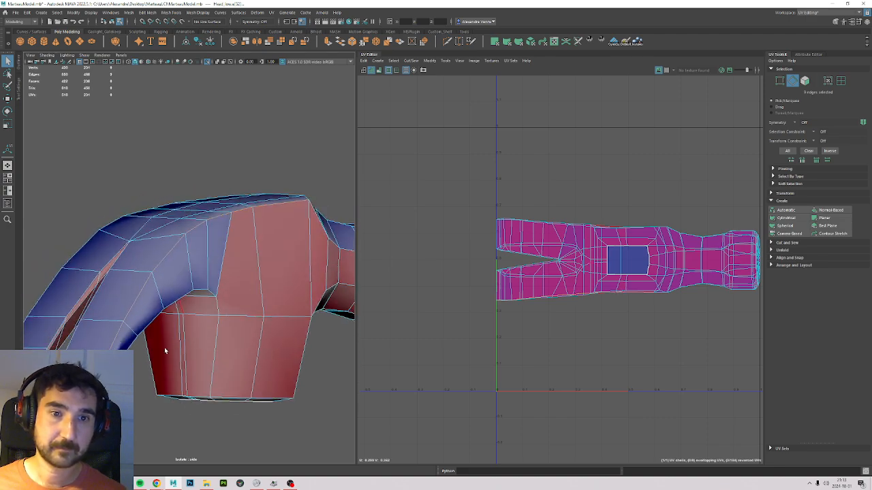
alt+drag(159, 425, 140, 368)
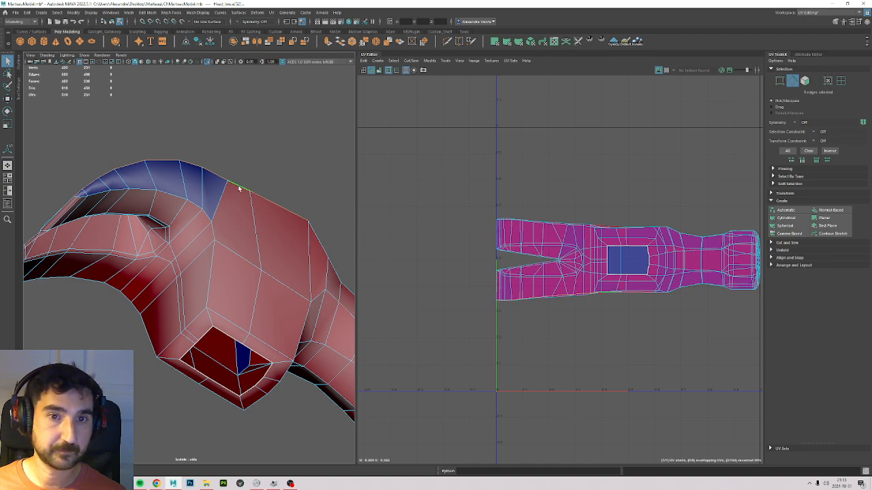
alt+drag(247, 249, 175, 293)
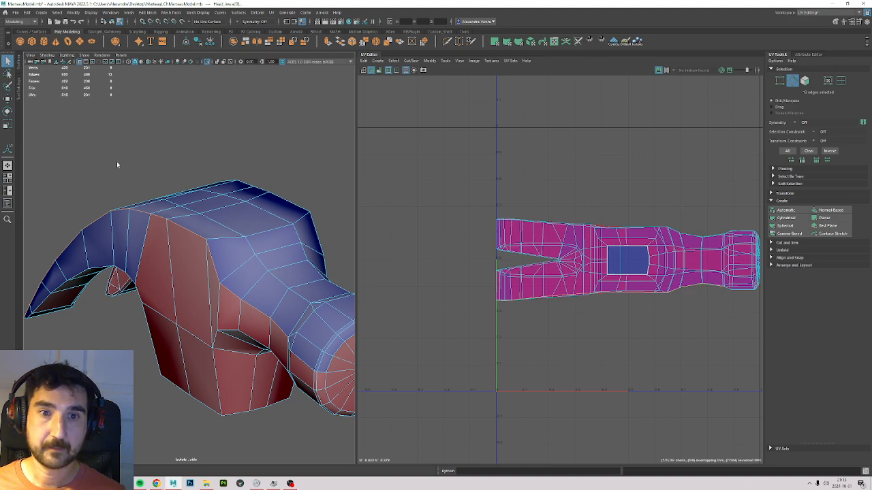
Reselect the edge line along the upper side of the claw and body and cut the UVs along it.
alt+drag(116, 164, 197, 130)
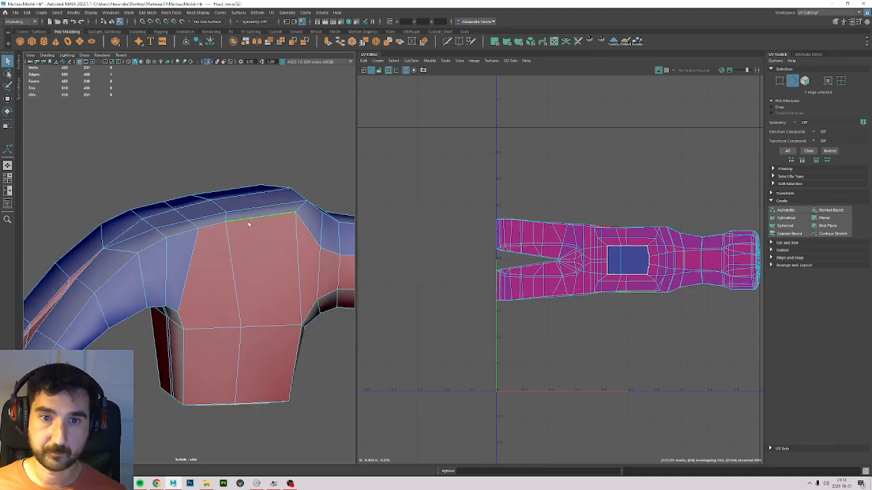
alt+drag(249, 225, 127, 304)
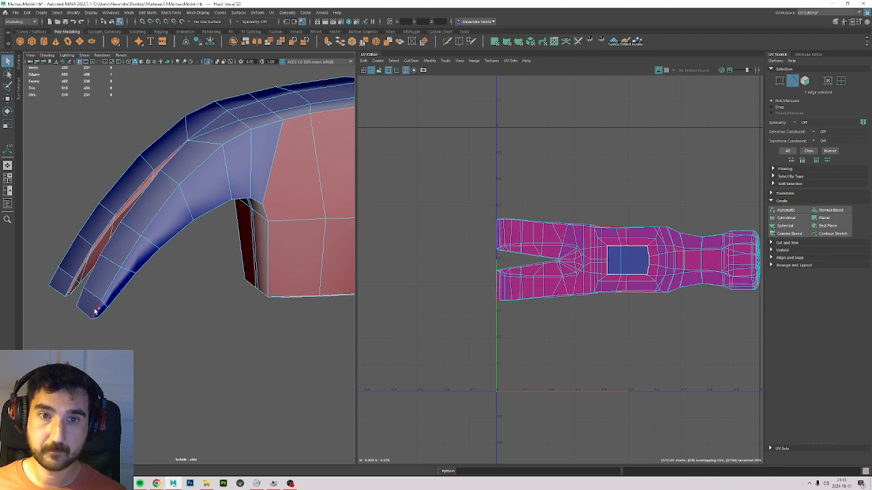
alt+drag(196, 245, 292, 288)
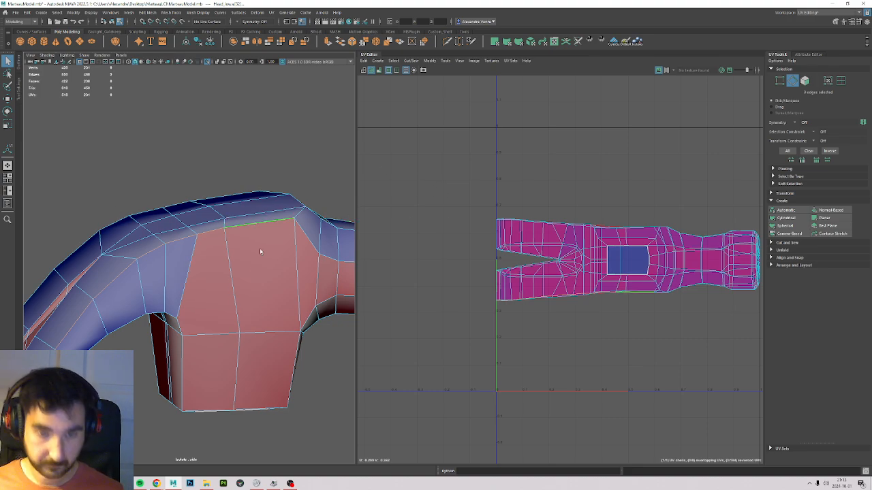
key(shift+x)
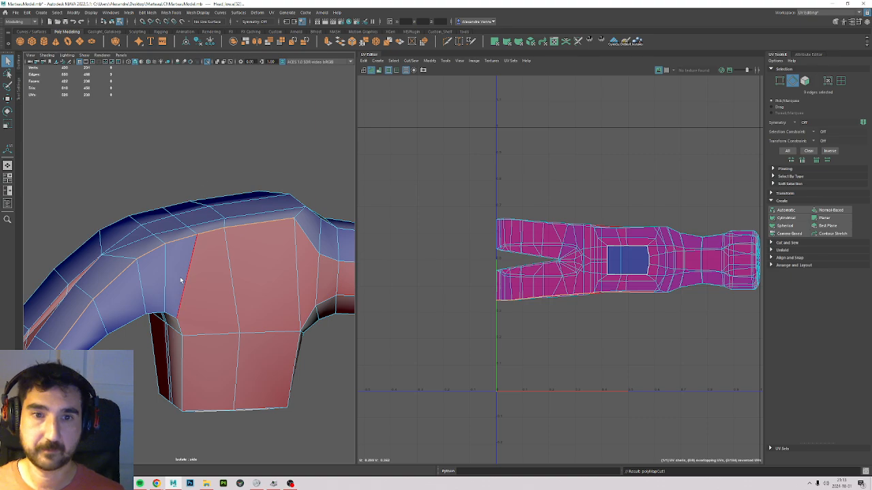
Clear the edge selection and examine the UV cut along the side of the body and claw.
click(251, 257)
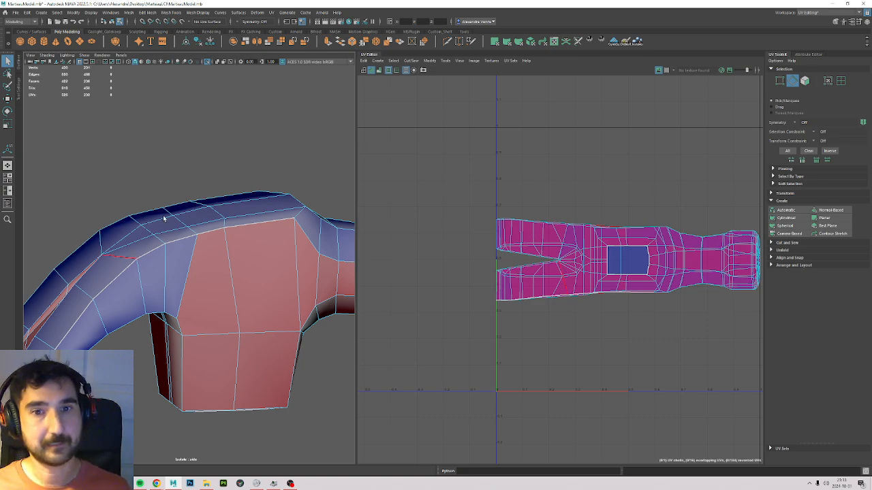
alt+middle_drag(167, 196, 249, 124)
alt+middle_drag(280, 176, 197, 216)
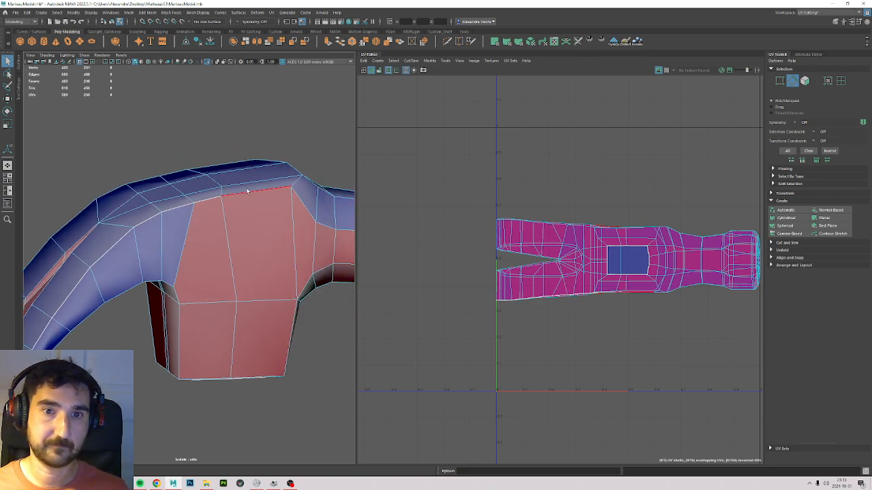
alt+middle_drag(136, 297, 198, 263)
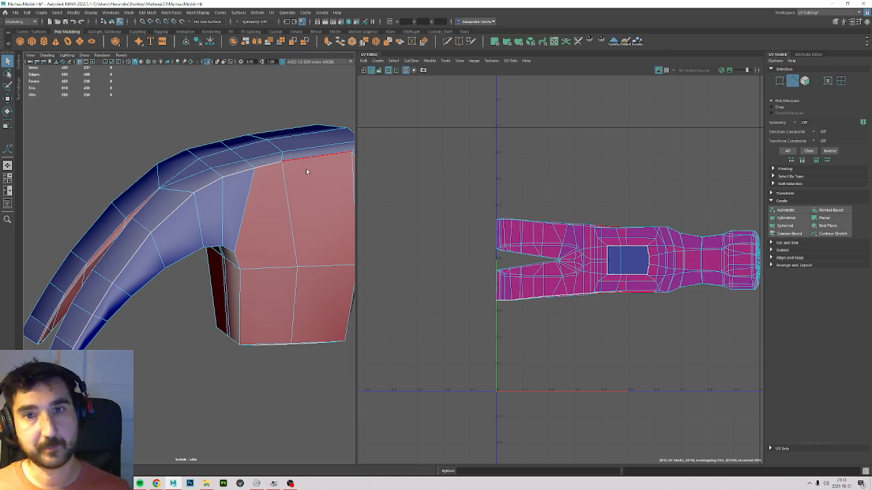
alt+drag(306, 172, 220, 237)
click(238, 224)
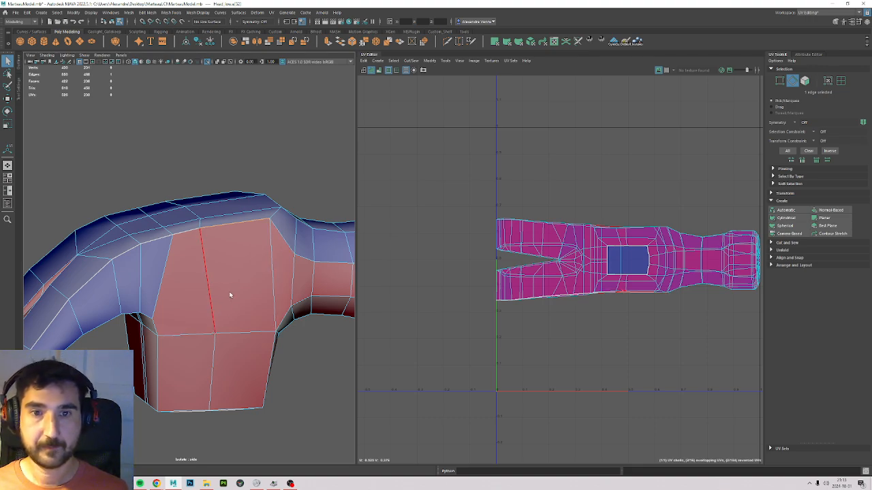
alt+drag(229, 293, 194, 297)
click(219, 145)
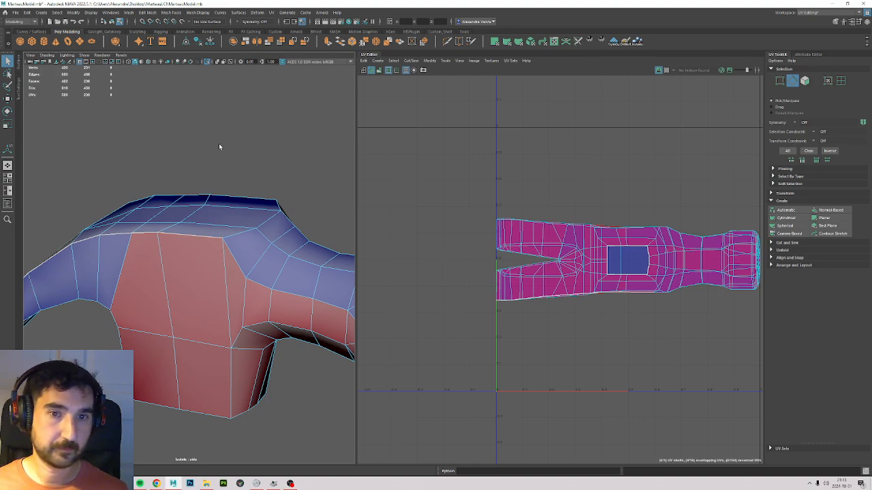
Select the edges crossing the top of the body where it meets the neck and cut the UVs along them.
alt+drag(168, 297, 142, 306)
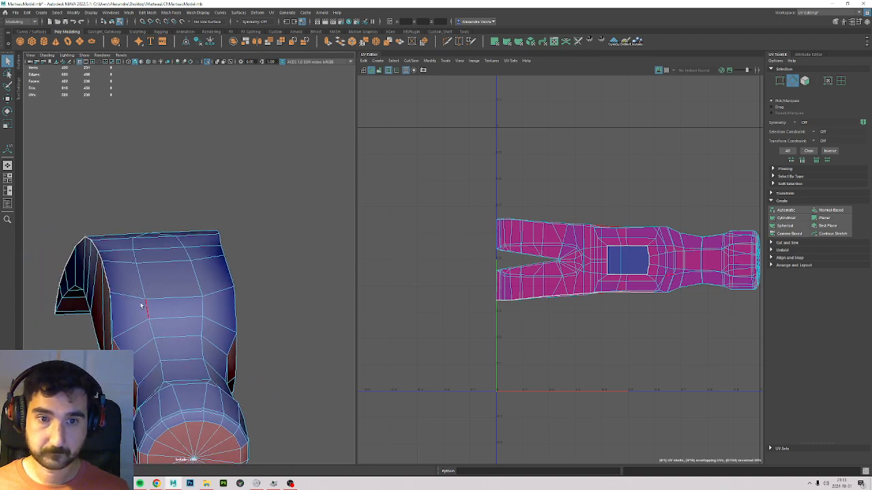
click(147, 301)
double_click(151, 304)
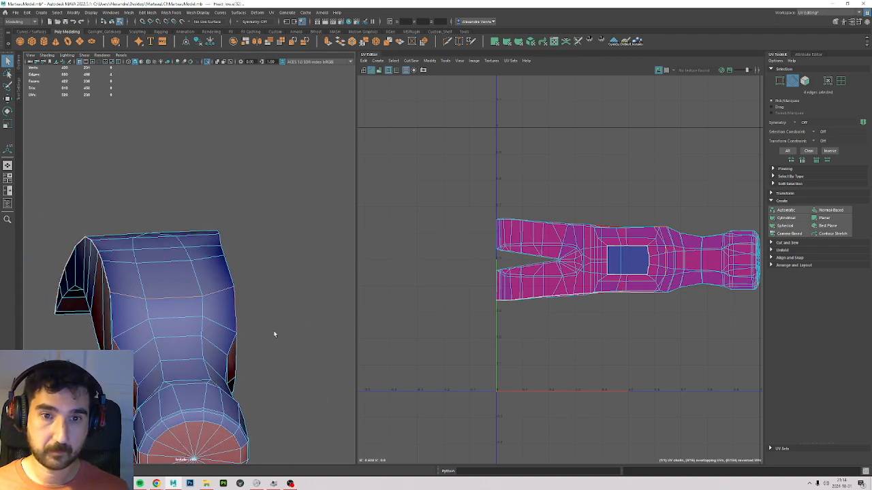
alt+drag(255, 343, 107, 254)
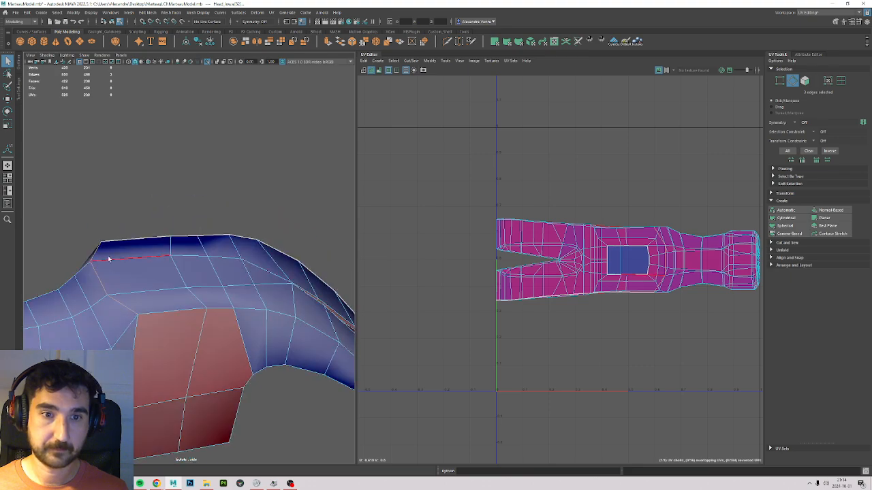
click(92, 258)
click(93, 259)
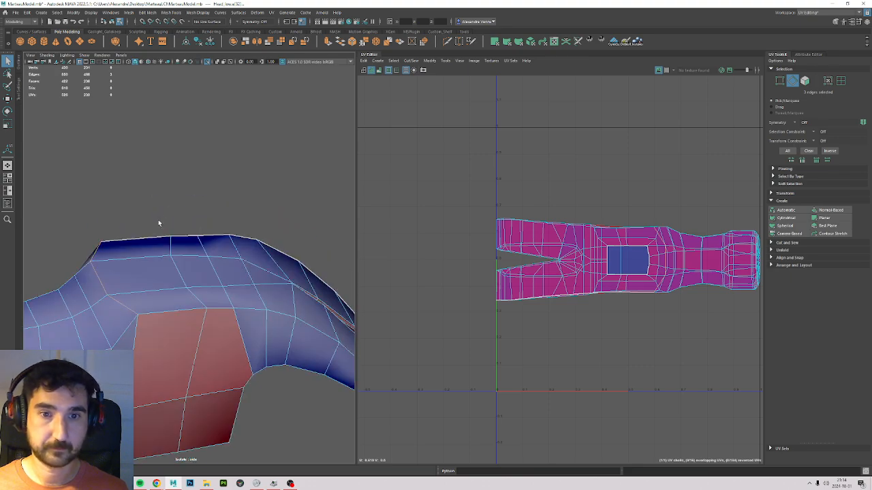
key(shift+x)
click(75, 202)
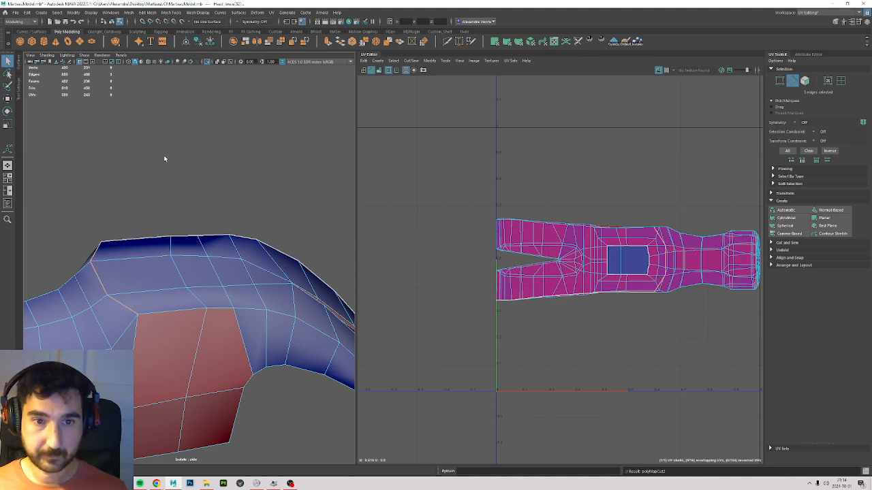
Select the edges down the body's neck-side corner and along the socket's lower rim, and cut the UVs along them.
key(F10)
click(122, 329)
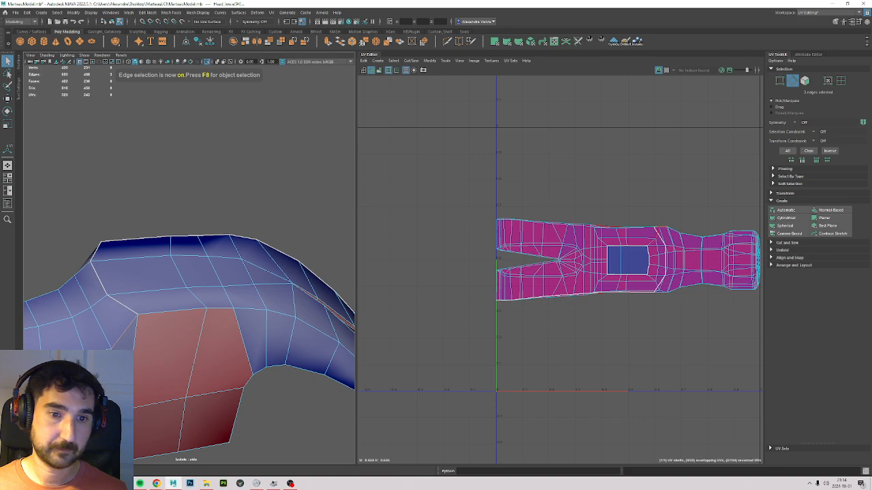
key(Caps_Lock)
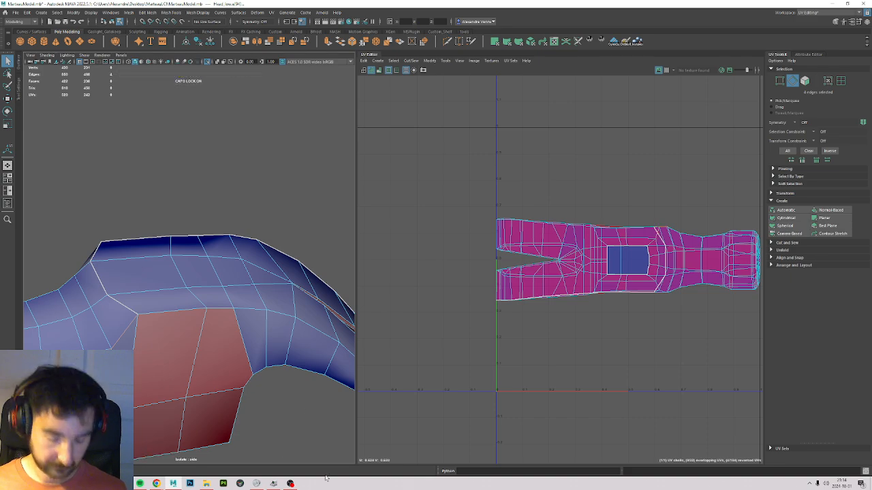
alt+drag(136, 428, 169, 278)
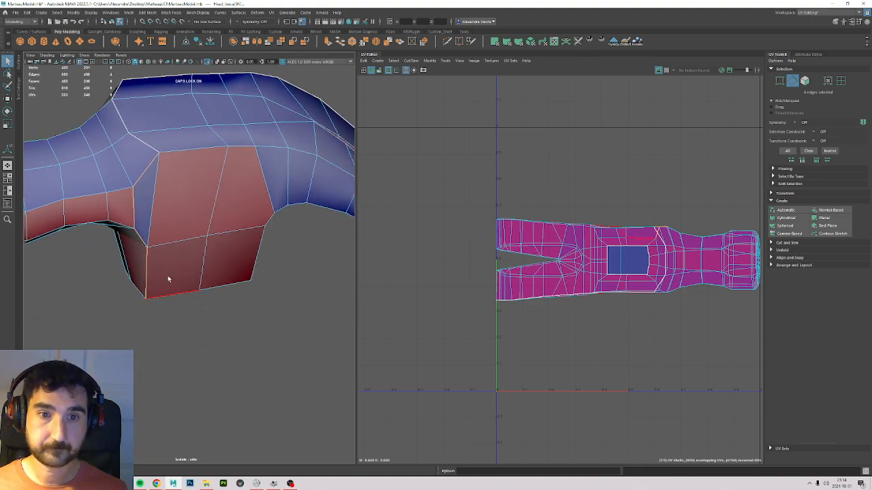
click(213, 284)
shift+click(231, 291)
alt+drag(241, 292, 270, 422)
key(shift+x)
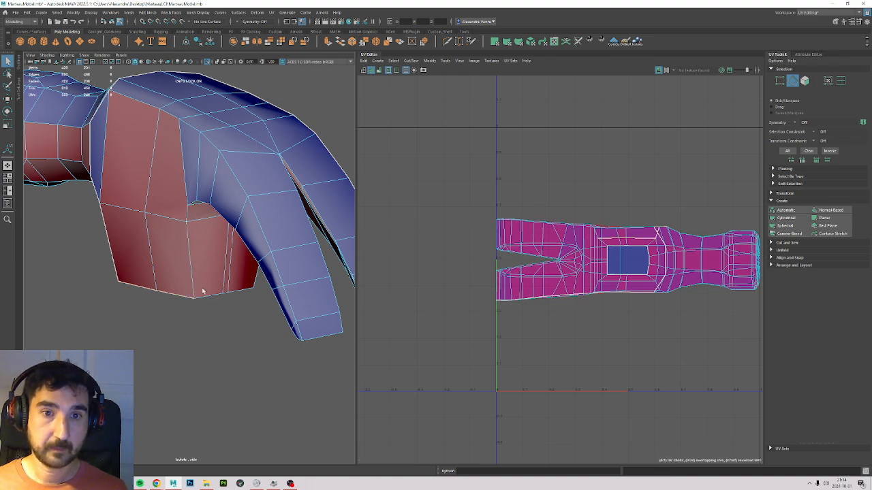
Select the edges from the socket's claw-side corner along the claw's underside to its tip and cut the UVs along them.
click(185, 240)
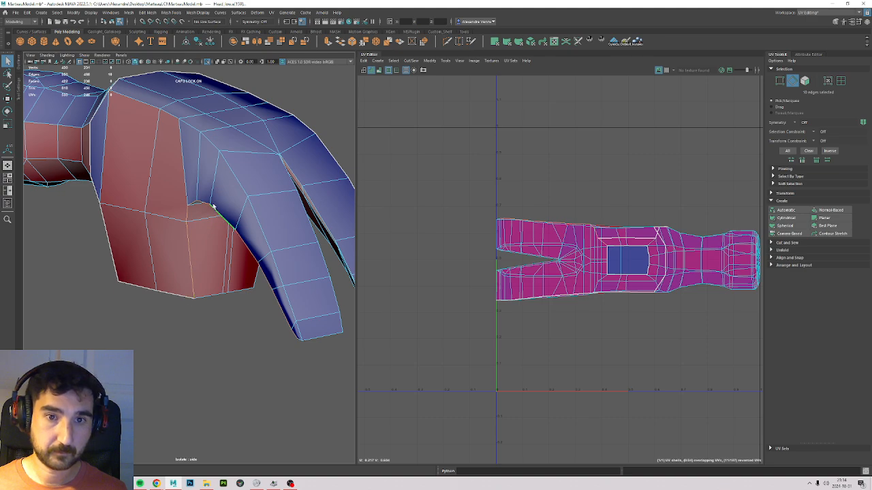
double_click(251, 252)
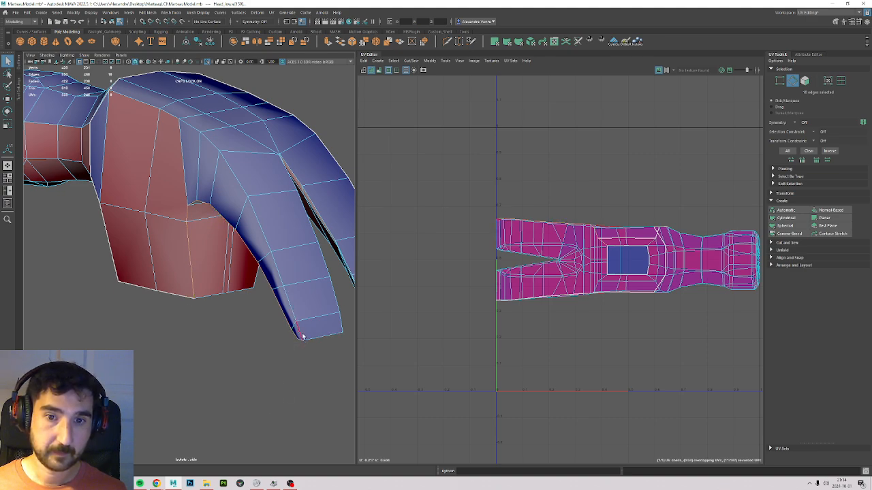
alt+right_drag(295, 351, 279, 390)
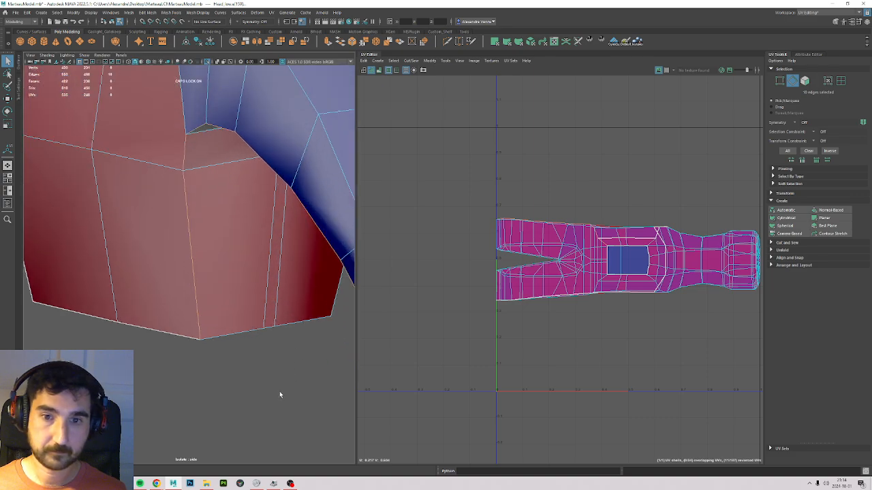
alt+middle_drag(279, 391, 165, 334)
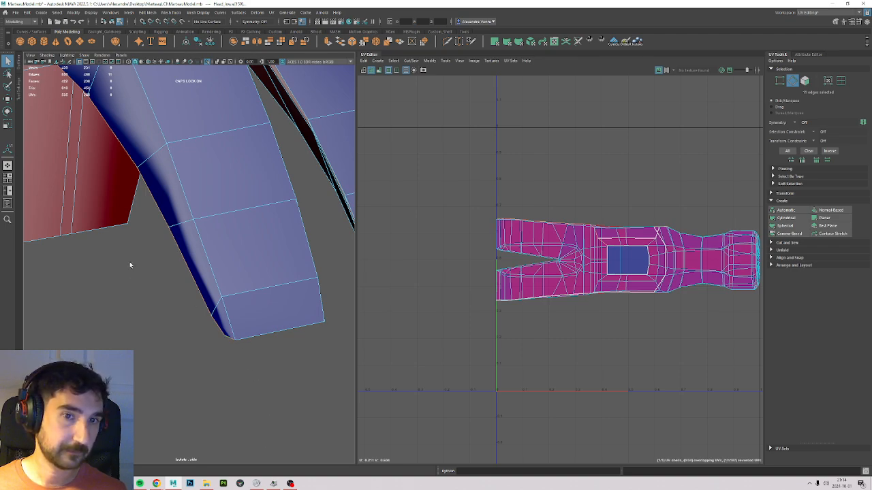
alt+drag(129, 261, 157, 311)
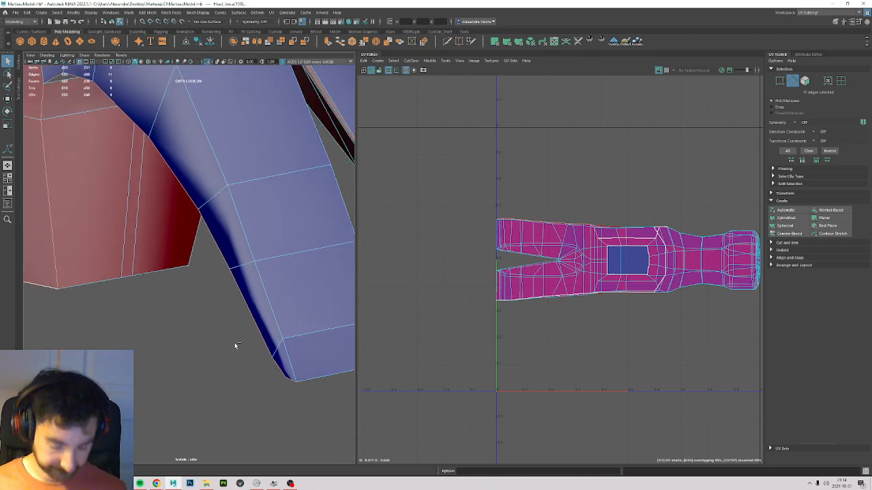
key(shift+x)
alt+right_drag(234, 229, 202, 264)
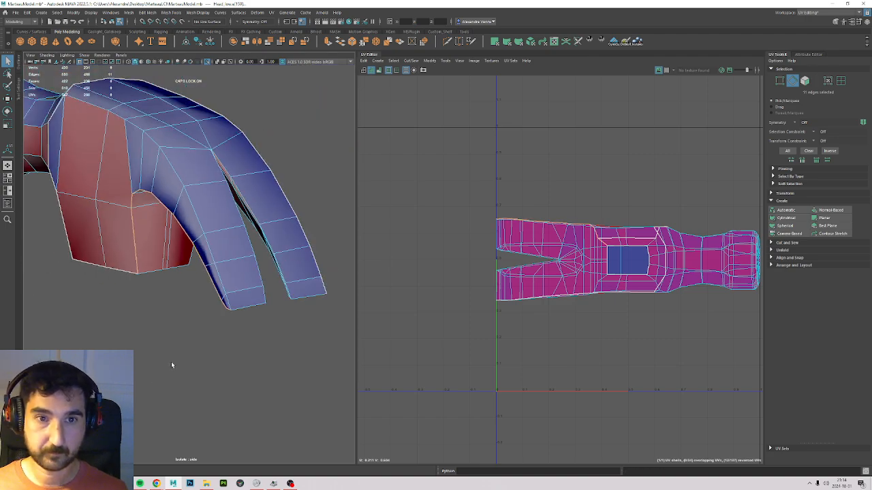
alt+drag(171, 365, 320, 395)
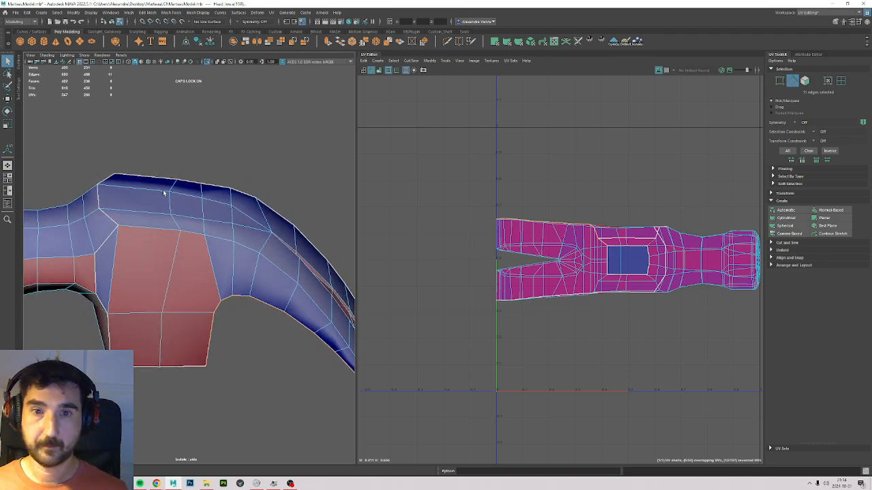
alt+drag(163, 194, 240, 232)
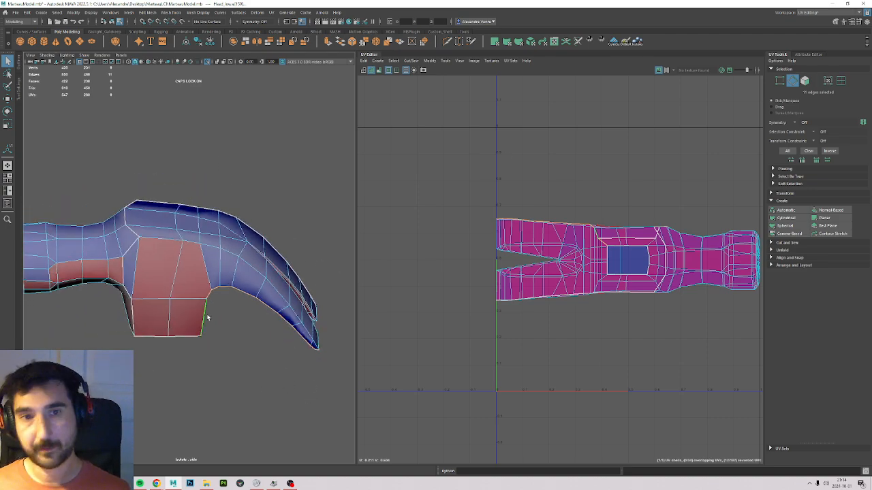
Select a face on the body's side, and use UV shell selection there to check how far the shell extends.
key(F11)
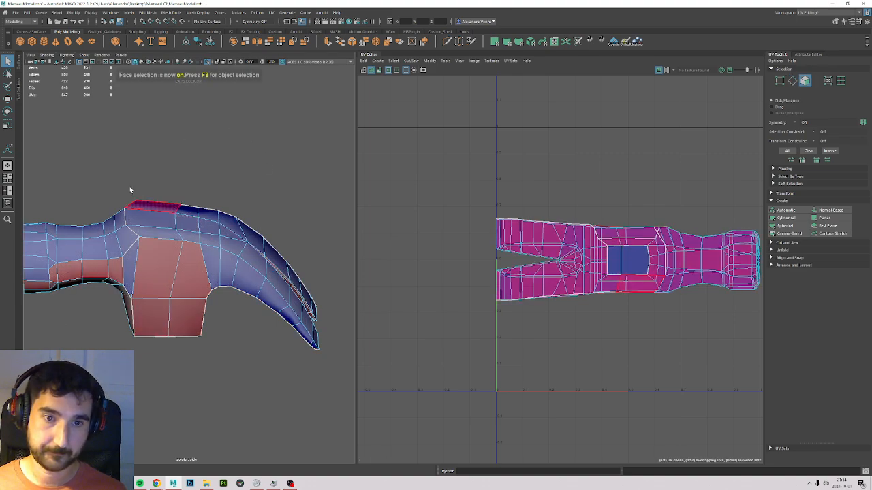
right_click(203, 166)
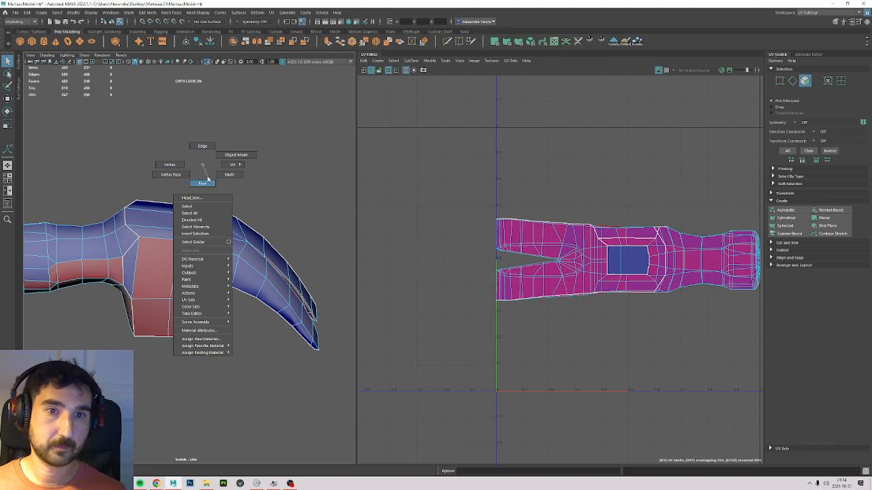
click(204, 183)
click(142, 261)
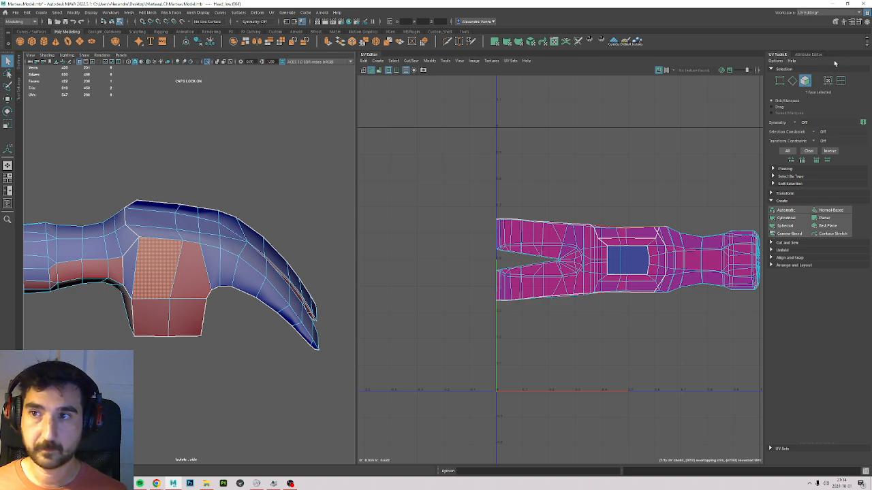
click(841, 80)
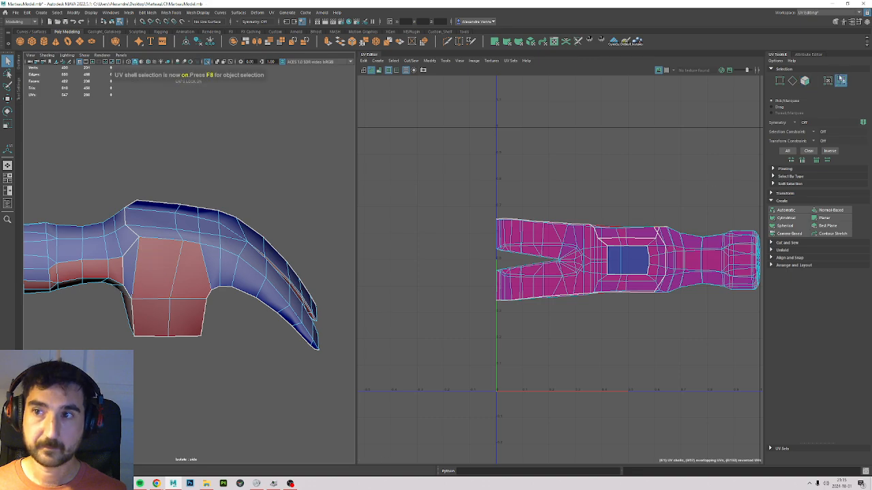
click(201, 243)
click(177, 245)
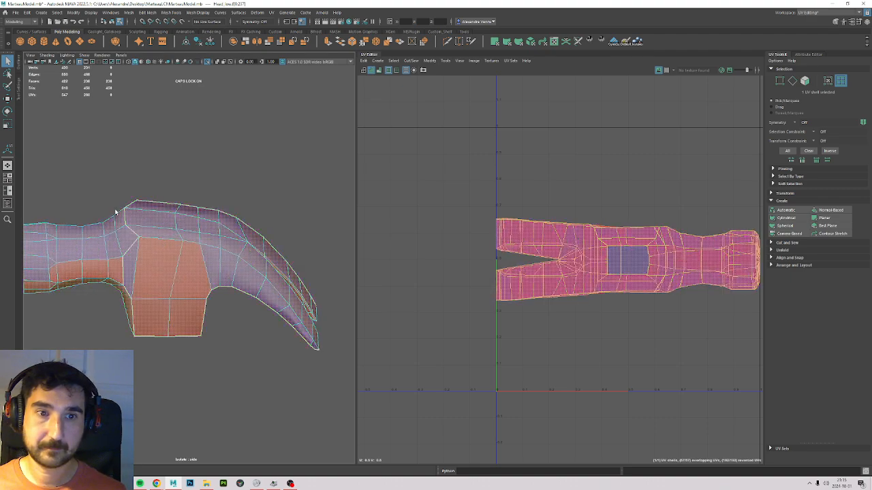
Select the edge loop around the rim of the striking face, cut the UVs along it and clear the selection.
alt+middle_drag(118, 234, 237, 229)
alt+drag(106, 367, 171, 302)
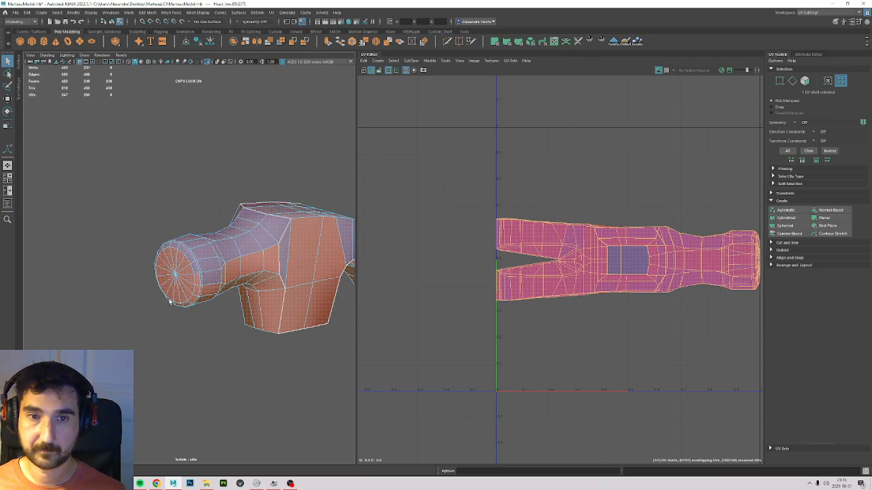
scroll(170, 302, up, 6)
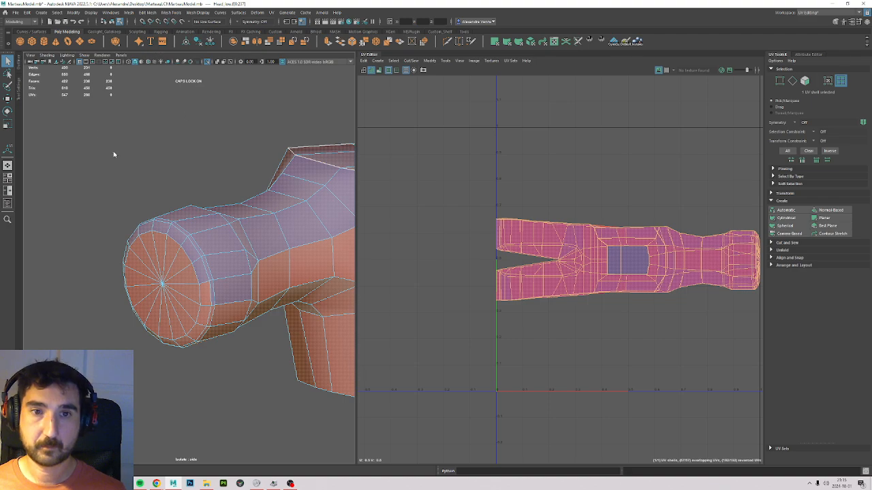
ctrl+right_drag(114, 154, 160, 196)
double_click(201, 246)
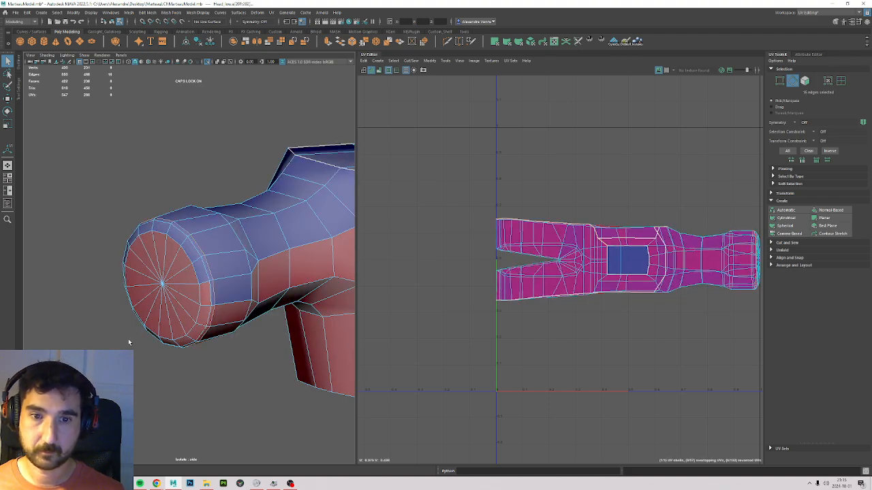
key(shift+x)
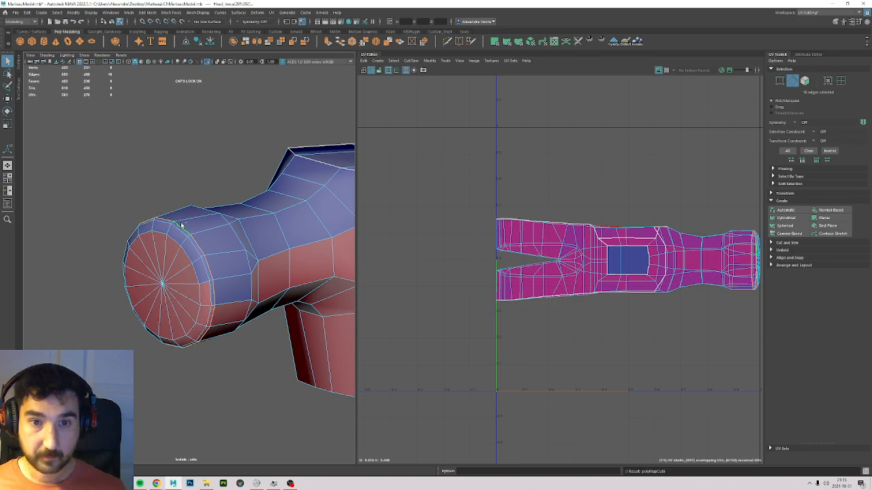
click(177, 145)
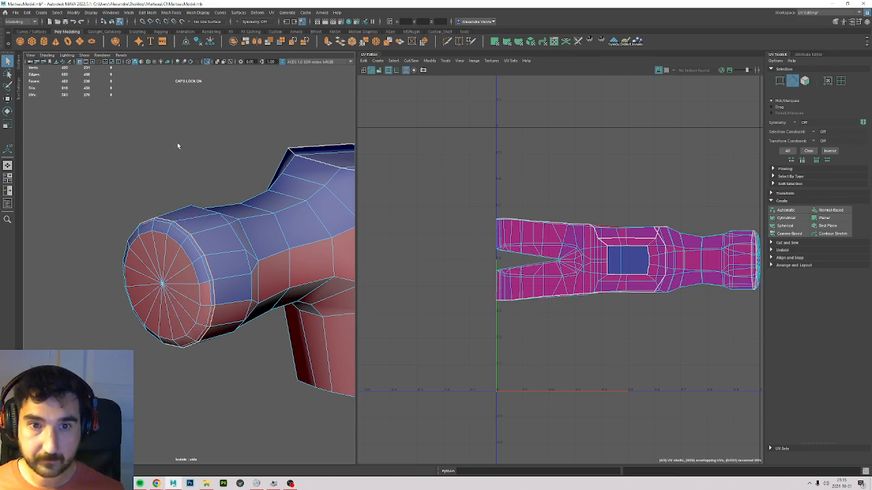
Switch to UV shell selection and select the striking face's shell to check its separation from the head.
click(841, 83)
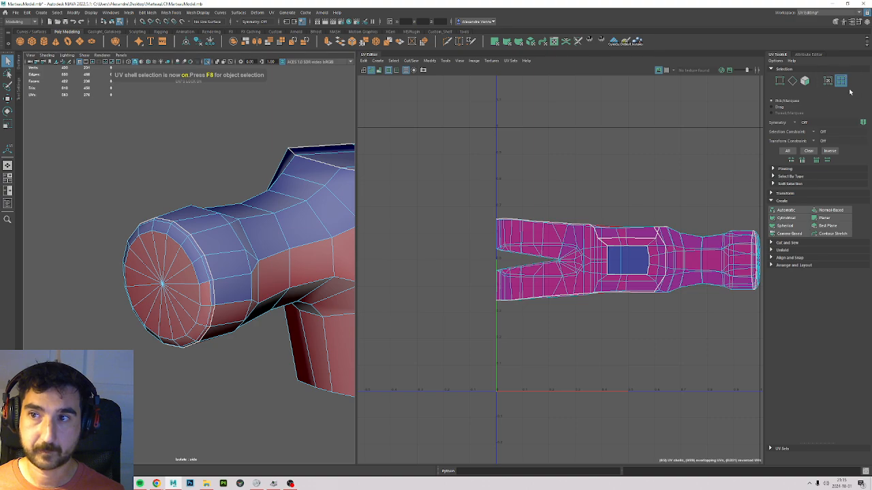
click(173, 289)
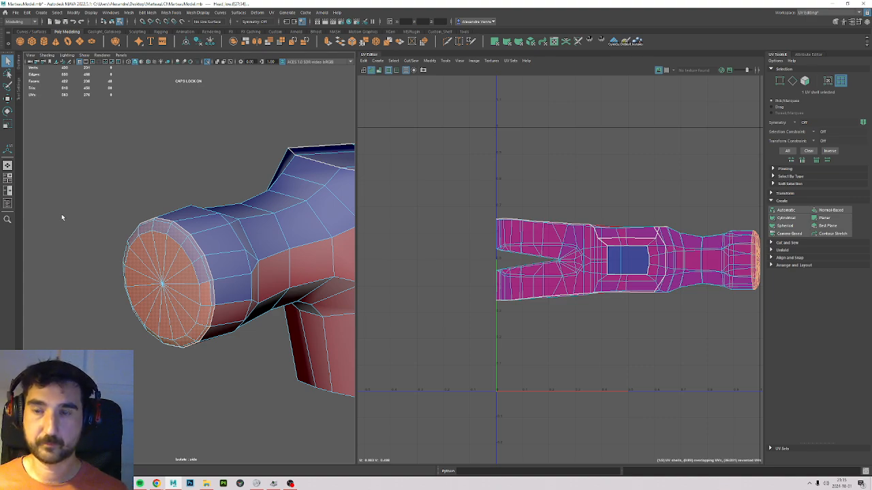
alt+middle_drag(739, 284, 546, 280)
Switch to face selection, select all faces of the striking face's shell to check them, and clear the selection.
click(804, 81)
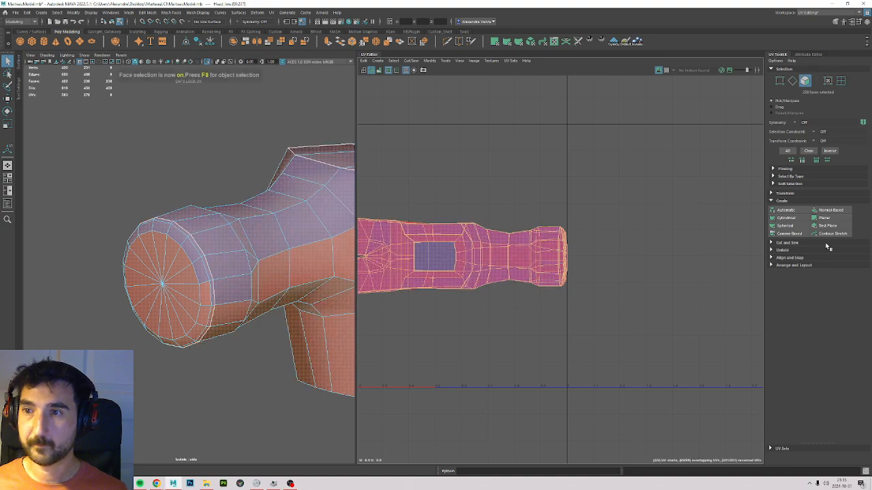
click(171, 257)
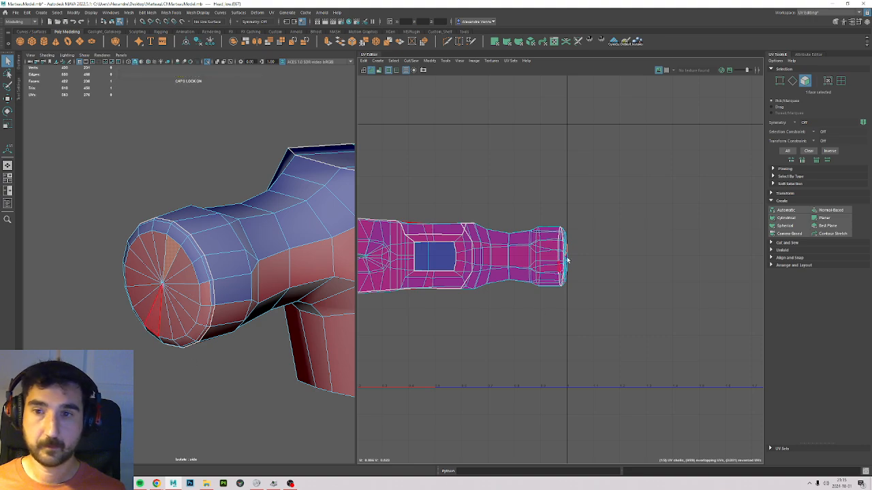
double_click(174, 341)
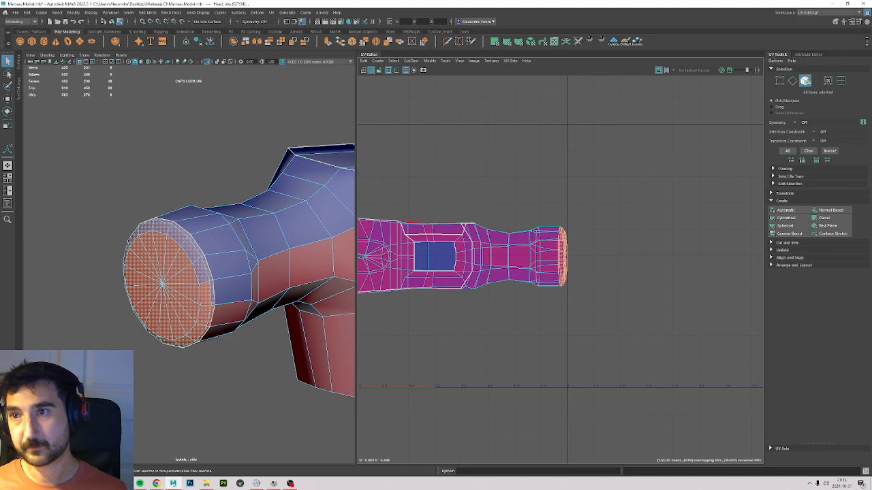
click(568, 156)
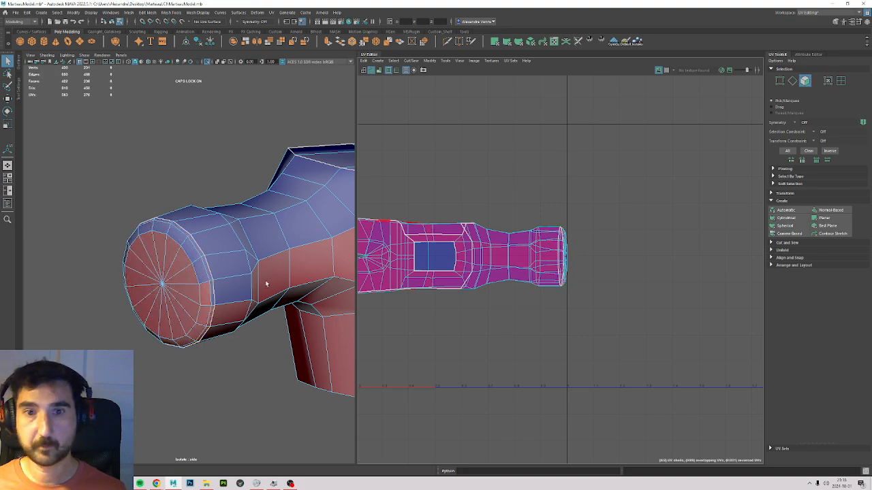
With face selection, select the striking face's shell and the main body's shell in turn to check their separation.
click(793, 83)
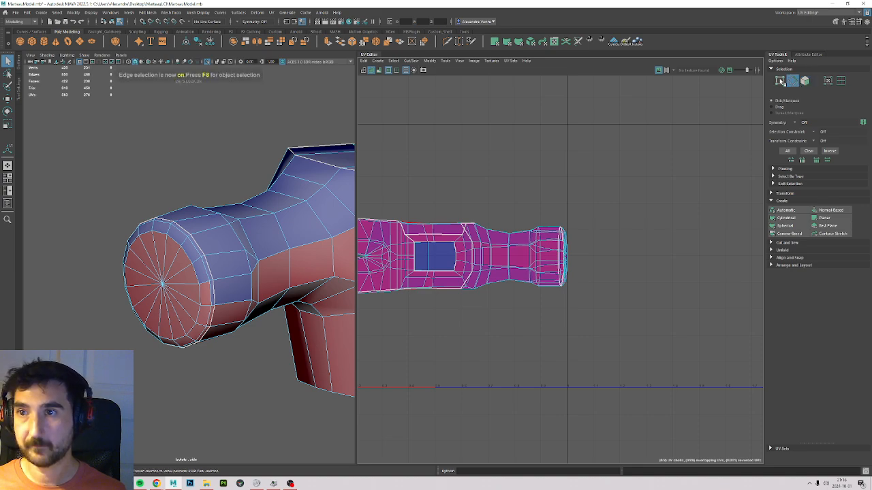
click(804, 81)
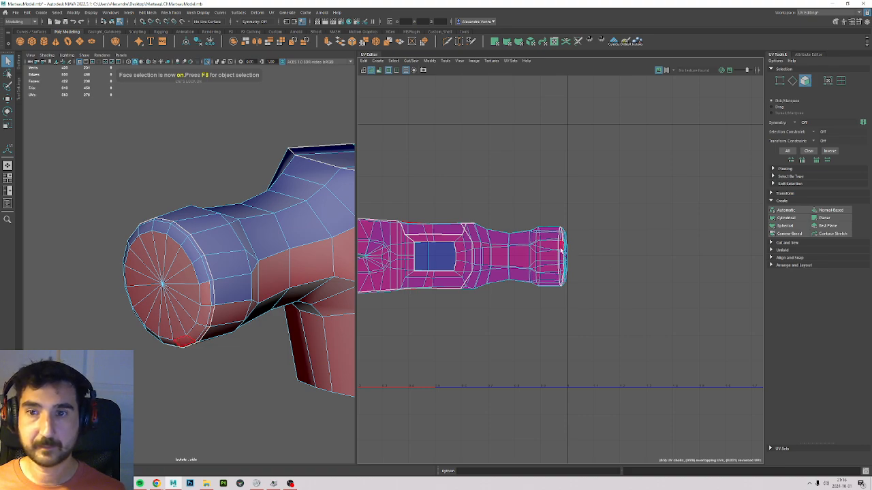
double_click(561, 250)
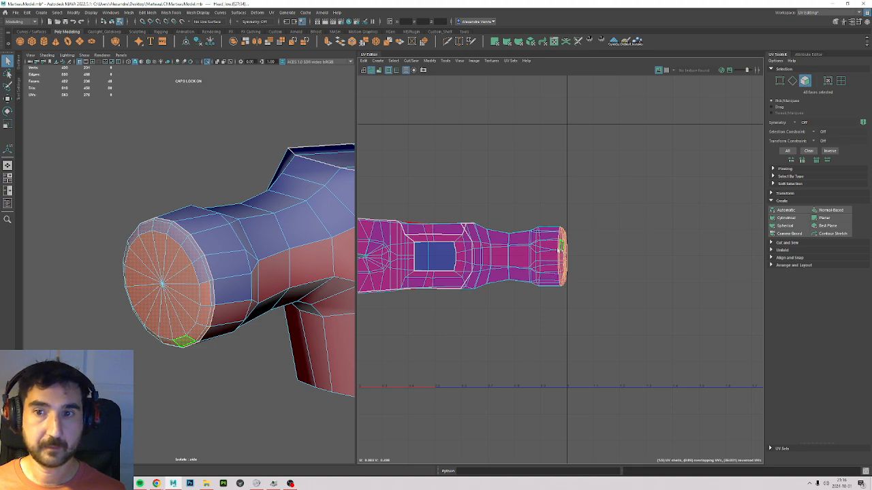
click(492, 167)
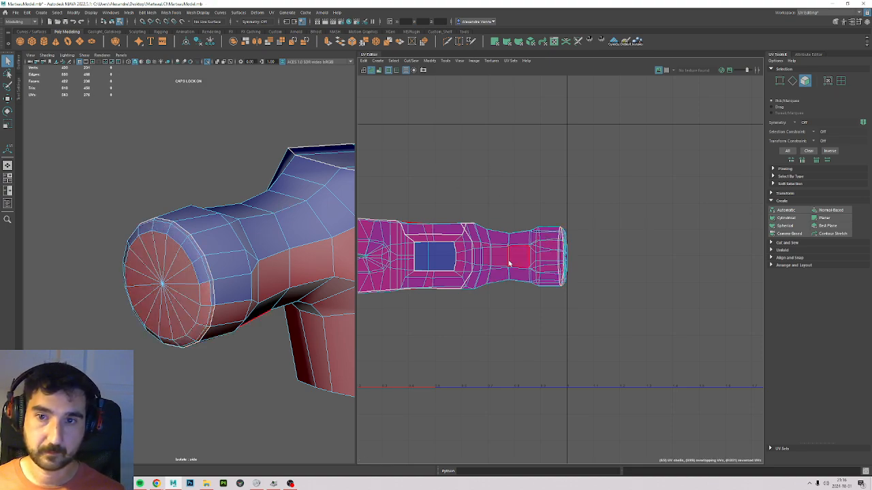
double_click(504, 261)
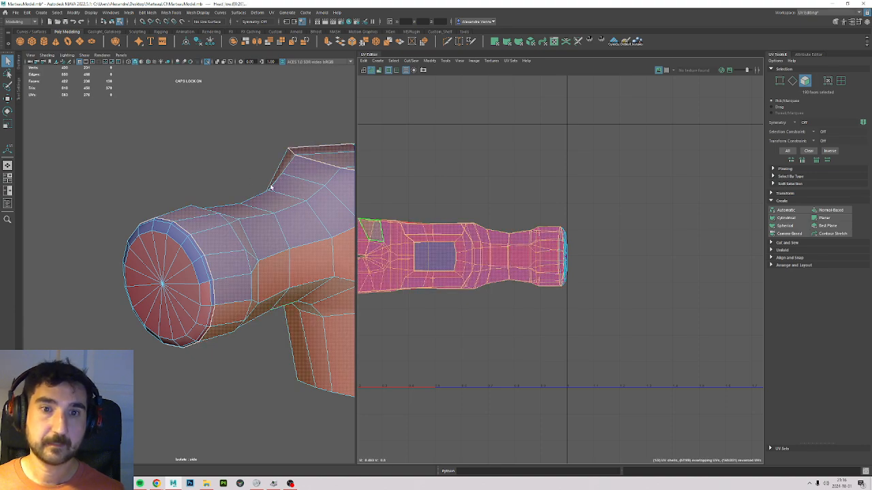
alt+middle_drag(267, 174, 230, 113)
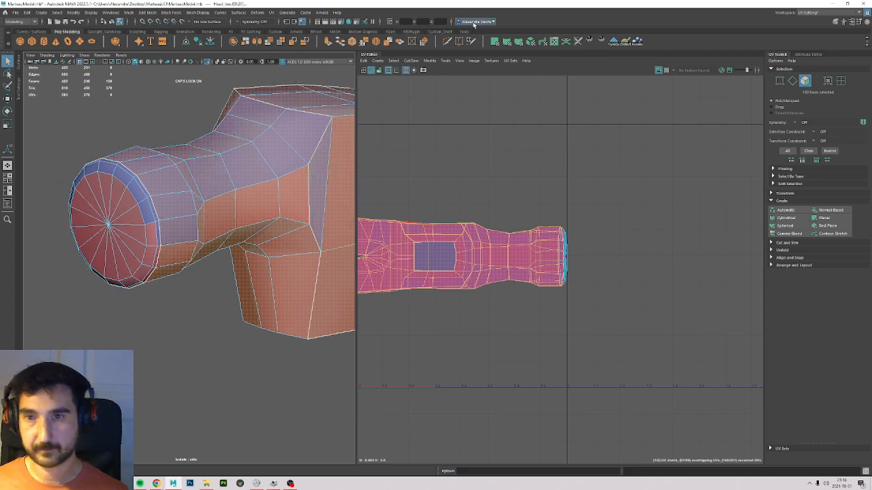
Select the striking face's shell and move it to an empty area above the body's shells.
click(561, 245)
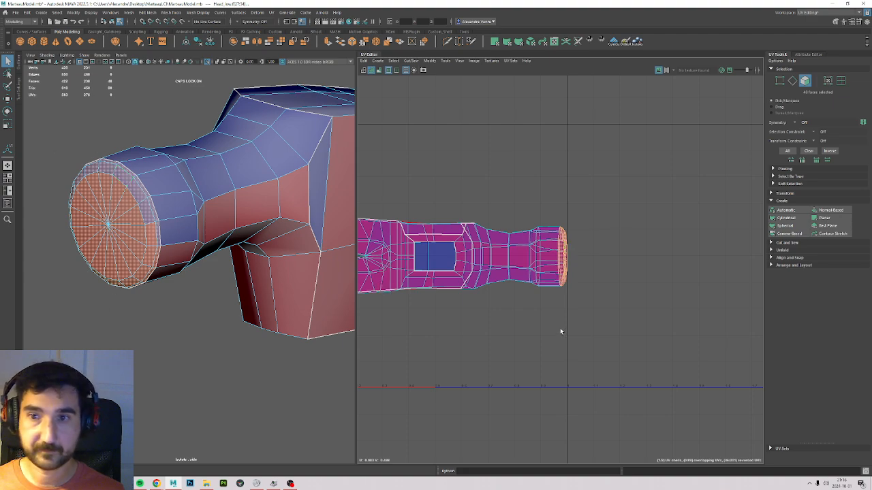
key(w)
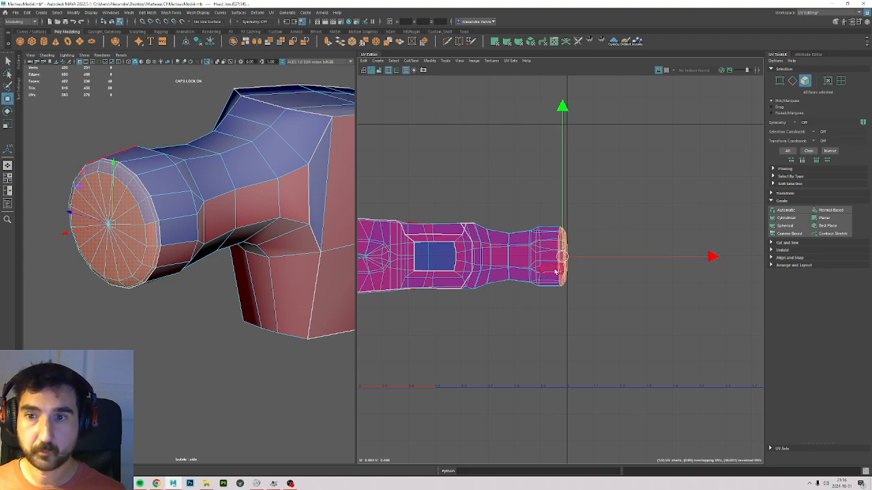
drag(562, 256, 483, 169)
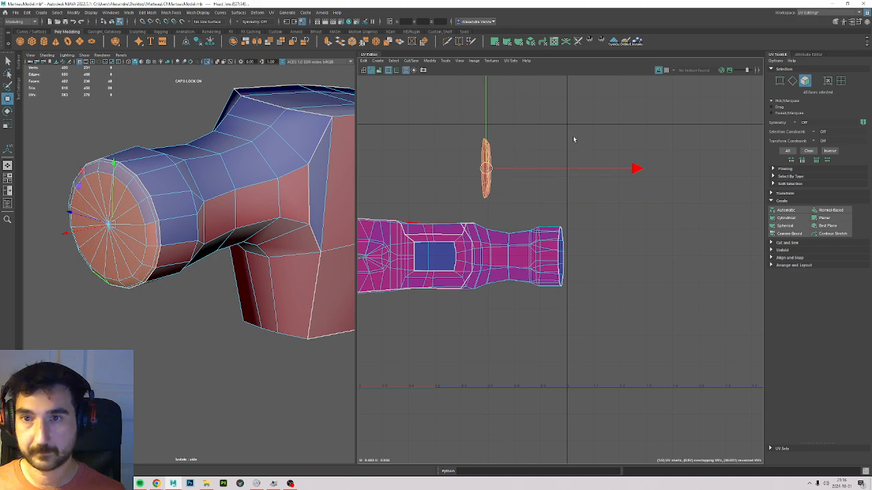
Unfold the striking face's shell into a round, flat layout.
click(783, 250)
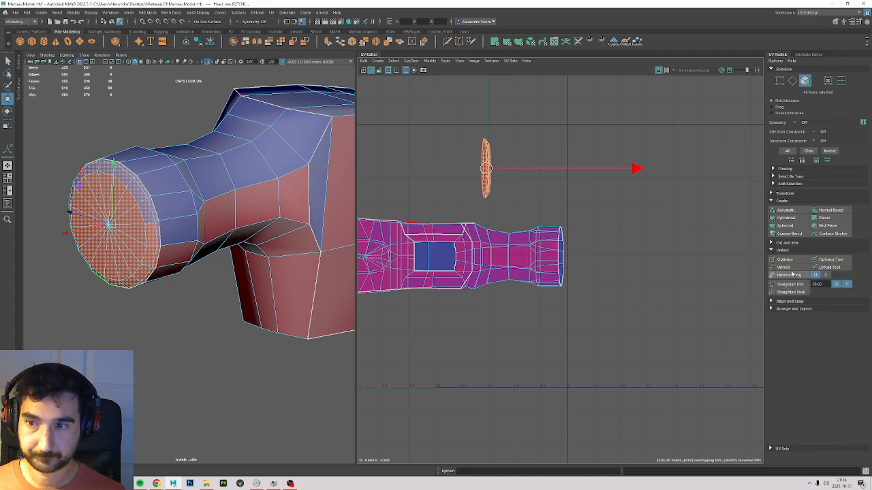
click(790, 267)
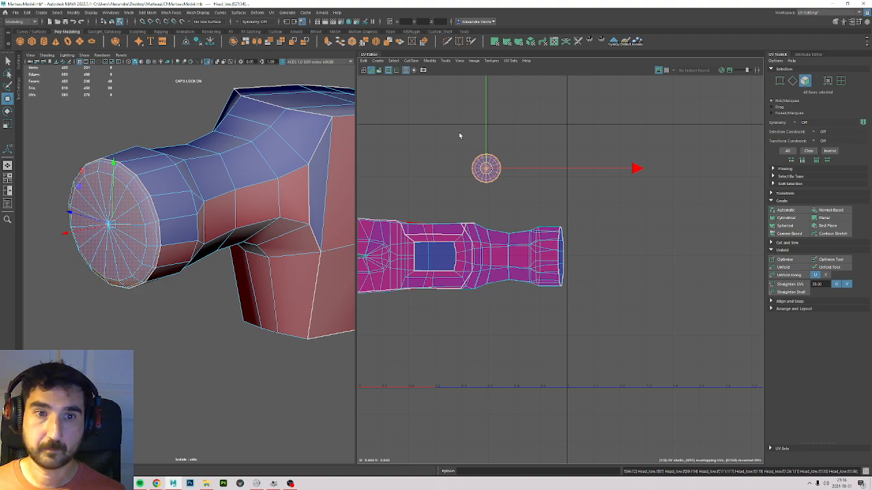
scroll(480, 176, up, 3)
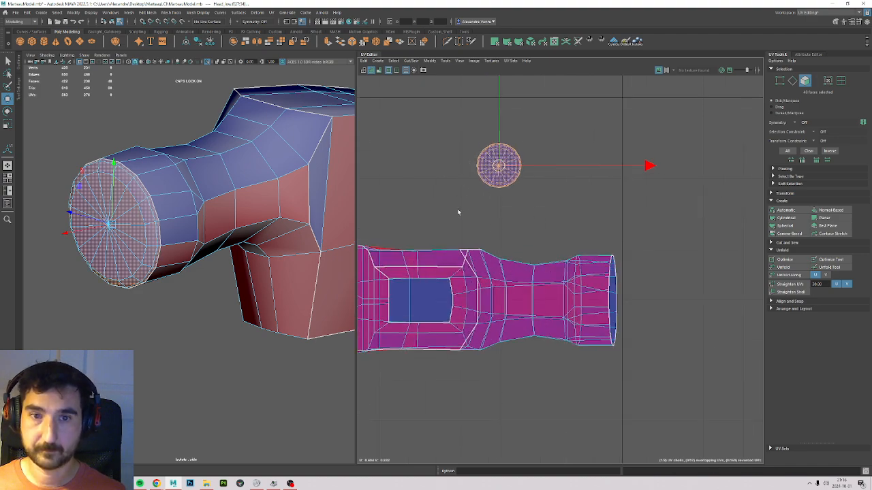
alt+drag(150, 379, 170, 364)
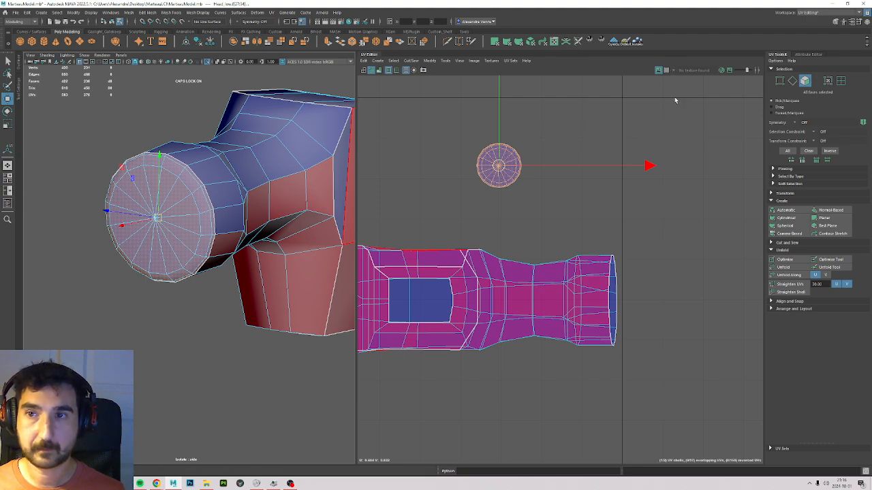
Display the checker map on the UVs and reselect the hammer head in object mode.
click(666, 69)
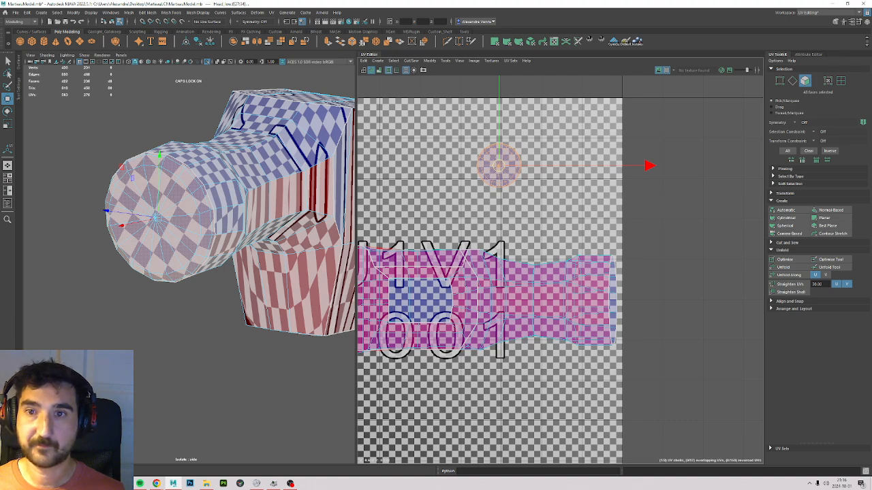
click(117, 273)
key(F8)
click(166, 387)
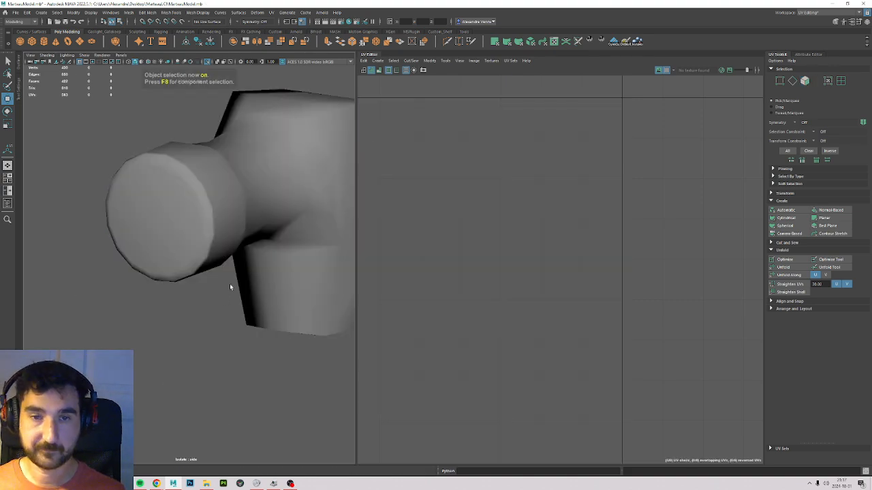
key(Caps_Lock)
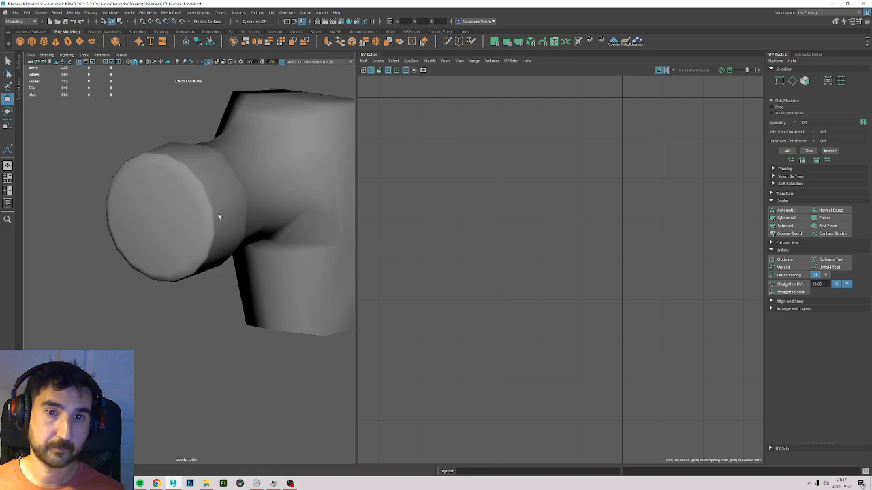
click(158, 207)
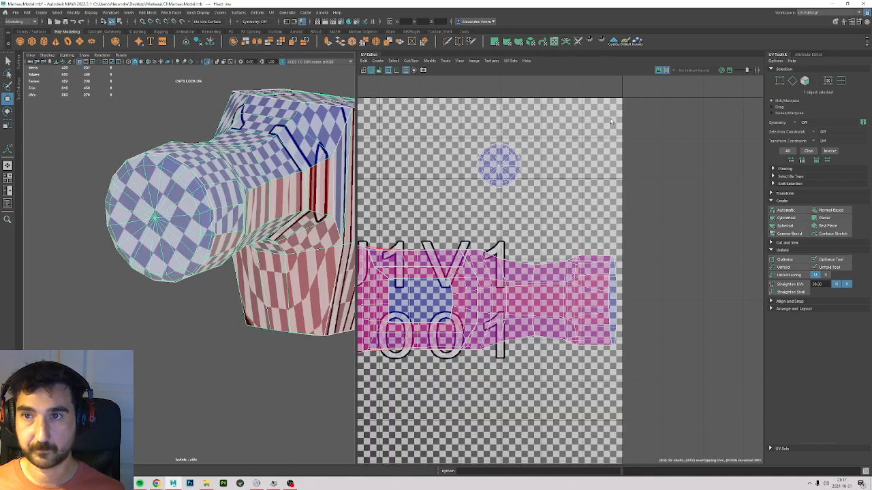
Return to face selection and examine the checker pattern's distortion on the striking face, neck and body.
alt+drag(286, 223, 197, 247)
key(F11)
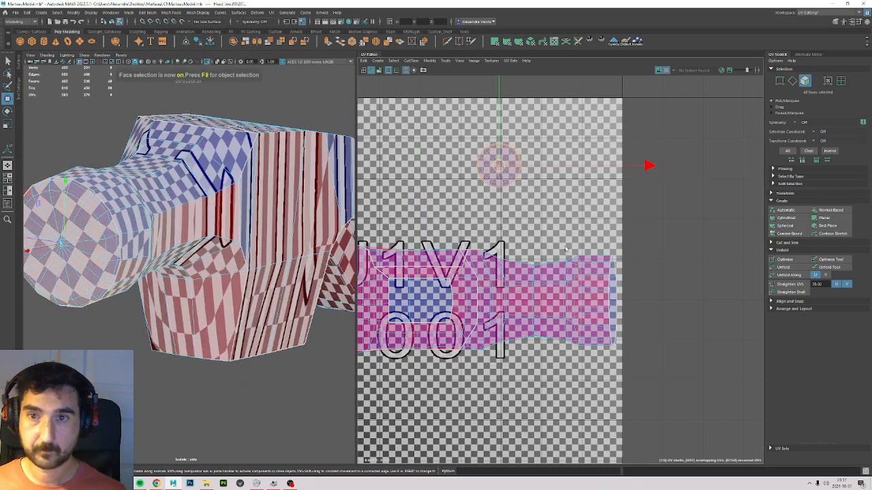
alt+drag(286, 205, 262, 245)
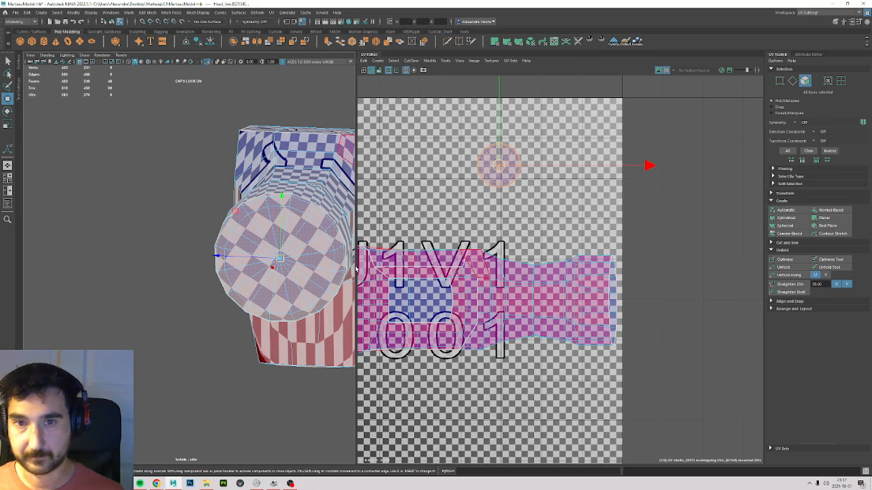
alt+drag(131, 252, 162, 278)
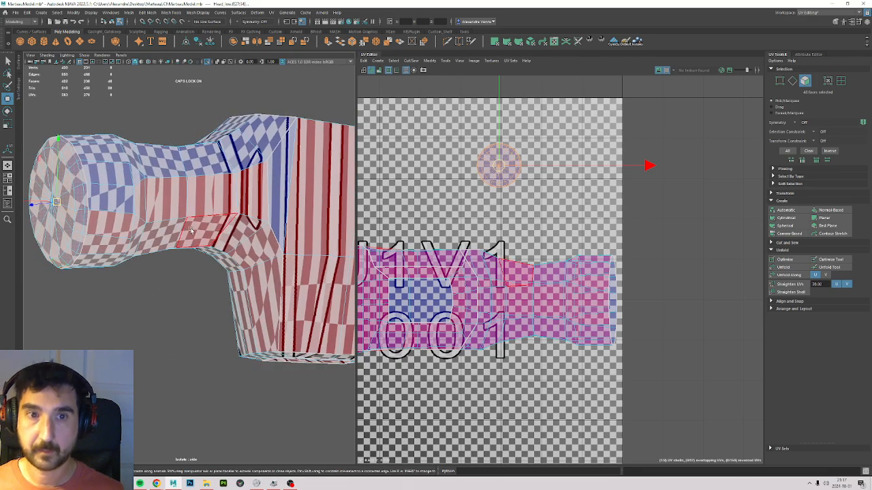
alt+drag(183, 231, 135, 240)
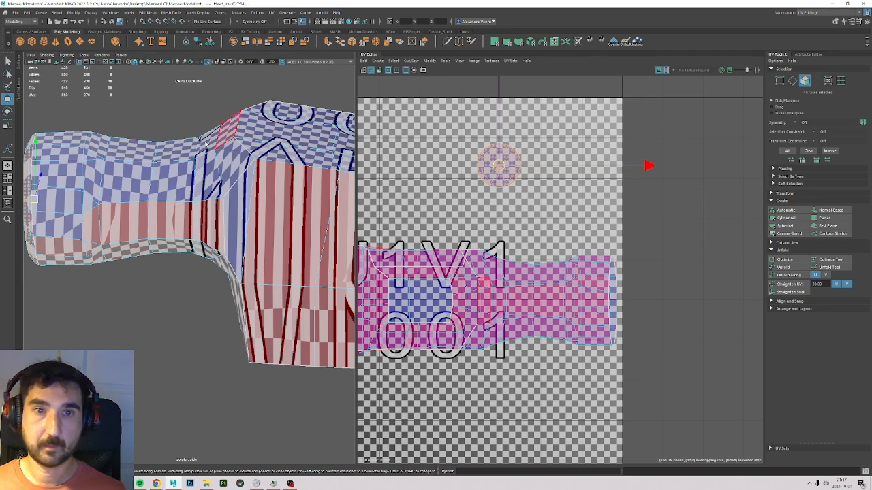
Switch to edge selection, select the edge loop behind the band around the striking face, and cut the UVs along it.
right_drag(116, 295, 116, 277)
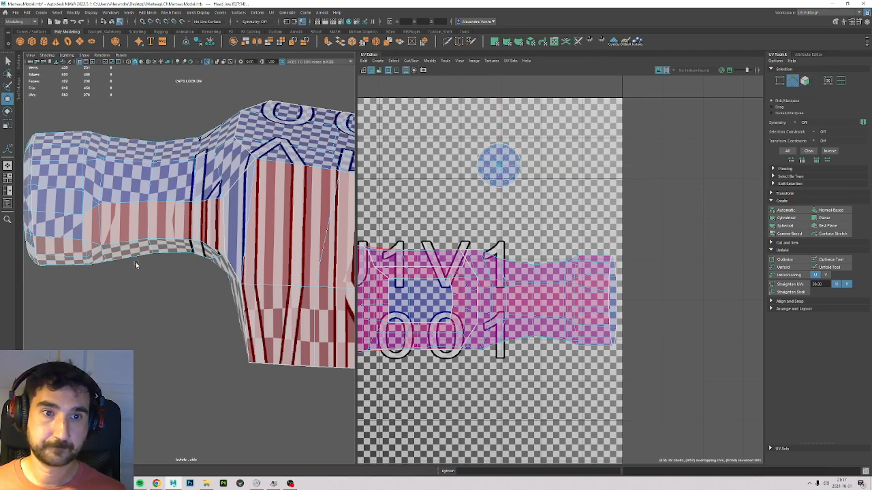
alt+drag(136, 267, 184, 188)
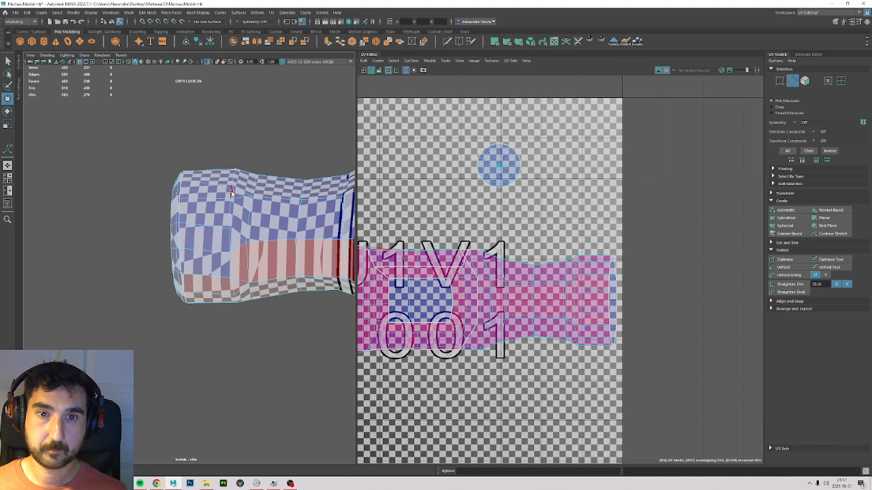
double_click(230, 194)
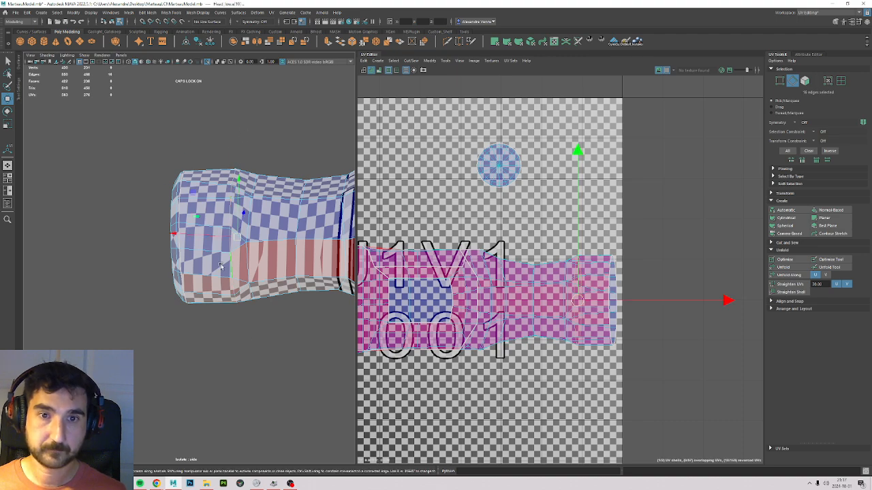
key(ctrl+x)
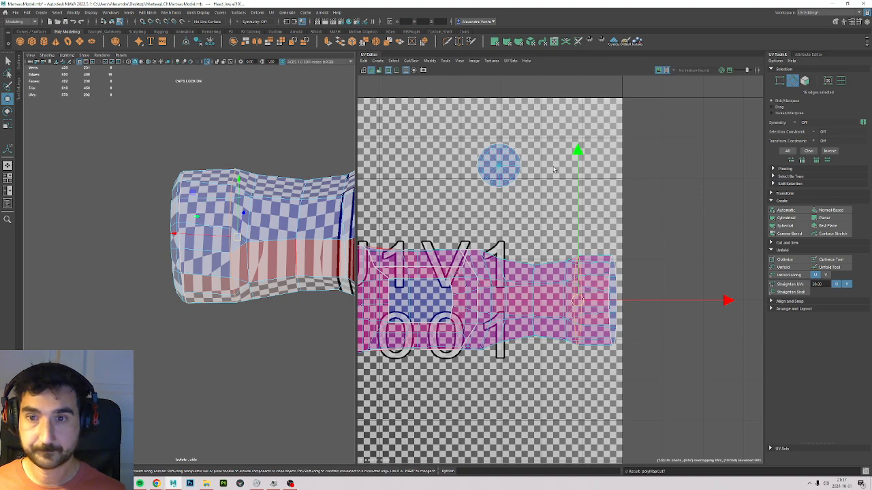
Select all faces of the band behind the striking face and move its shell up beside the round shell.
key(F11)
double_click(596, 285)
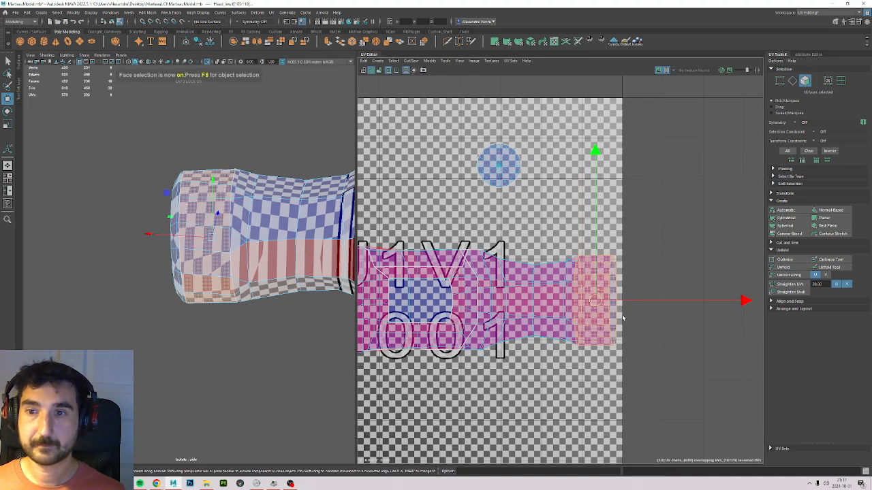
drag(592, 298, 574, 188)
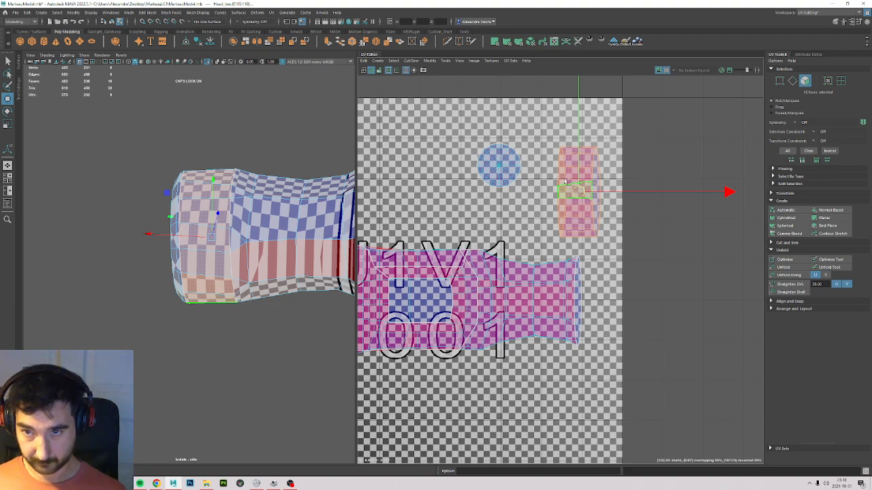
Cut the band's UVs along a single crosswise edge on its underside and clear the selection.
key(F10)
click(580, 181)
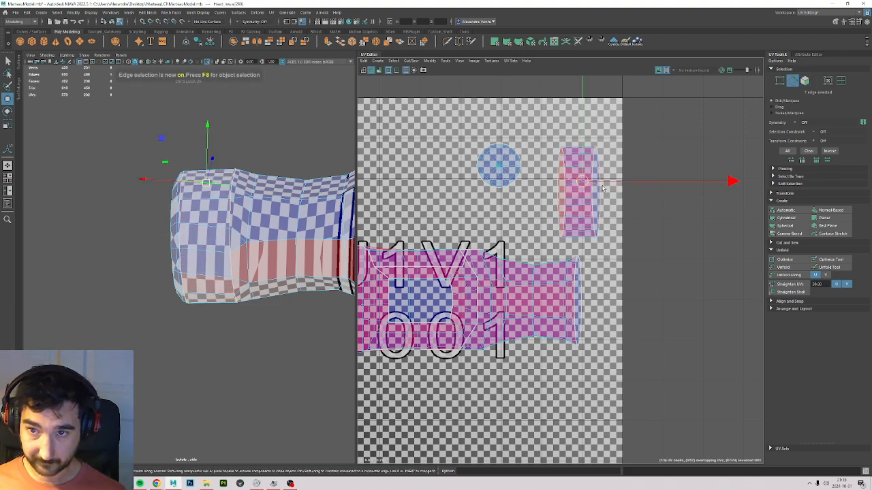
alt+drag(222, 355, 195, 302)
key(Caps_Lock)
click(214, 267)
click(188, 279)
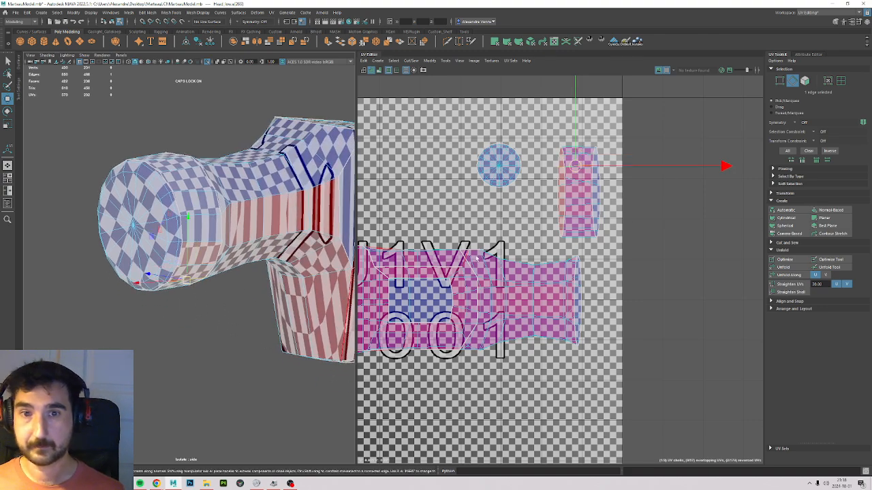
key(shift+x)
key(F11)
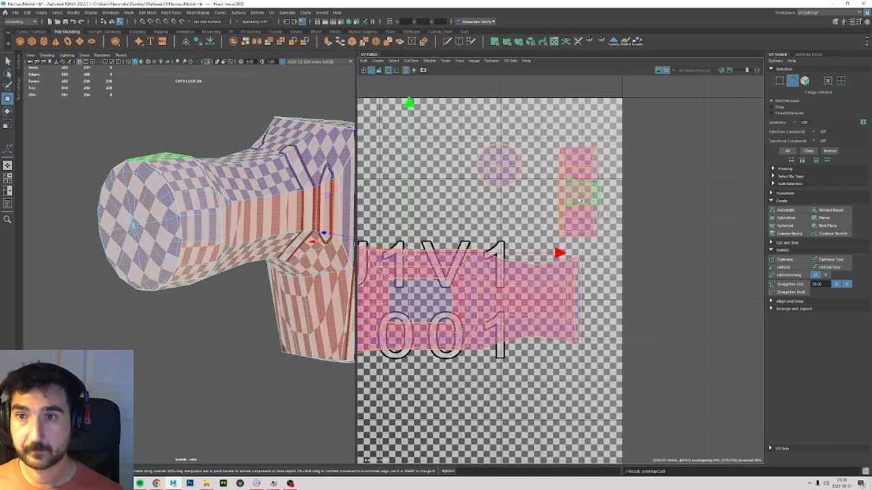
key(F11)
click(533, 133)
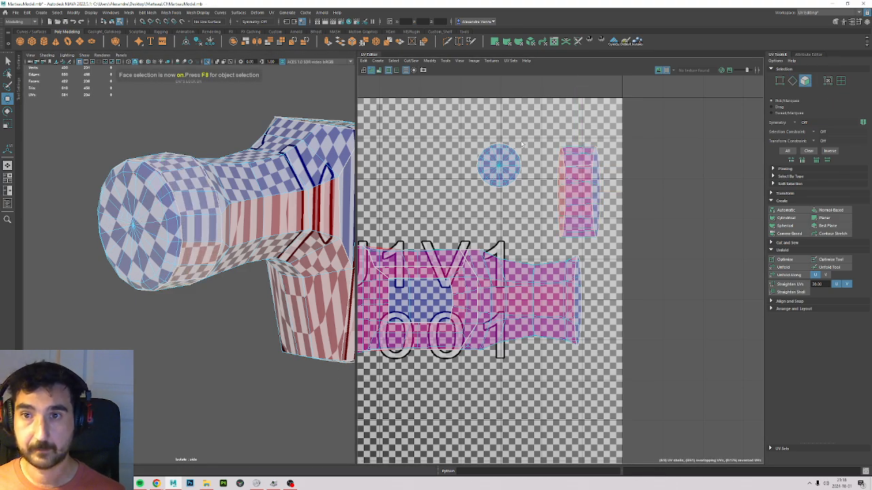
Select the band's shell with face selection and unfold it into a flat strip.
right_drag(534, 132, 536, 156)
double_click(591, 182)
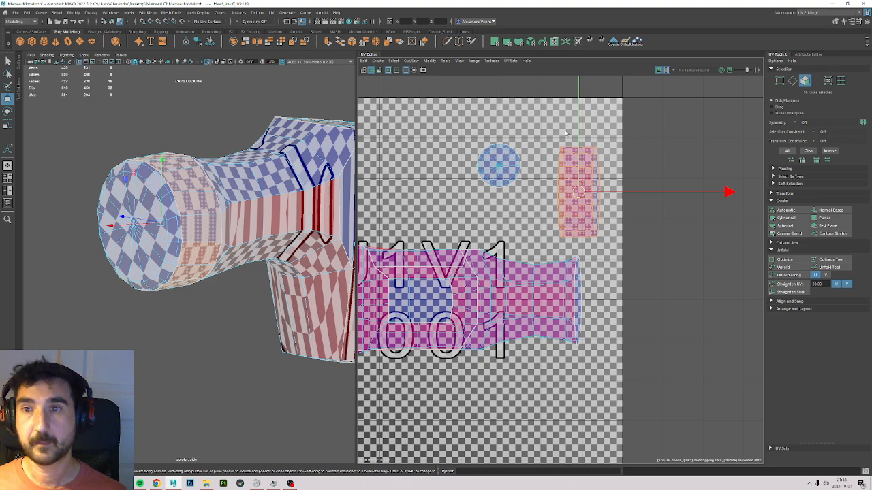
click(794, 270)
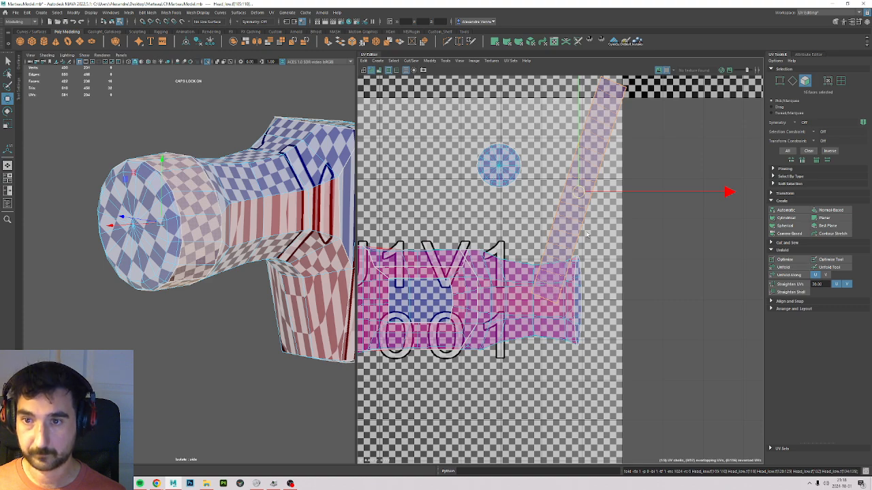
Move the band's strip and the round striking face shell out of the main UV tile into the neighbouring one.
drag(578, 193, 690, 227)
double_click(501, 153)
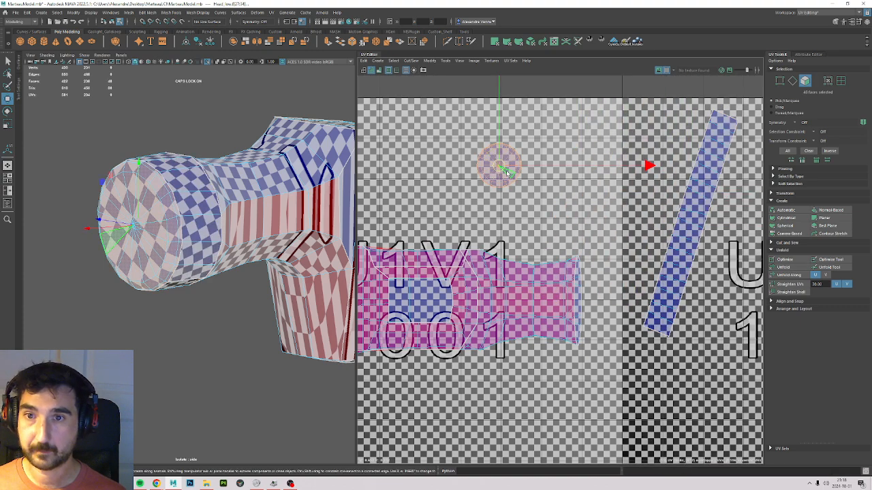
drag(500, 165, 657, 153)
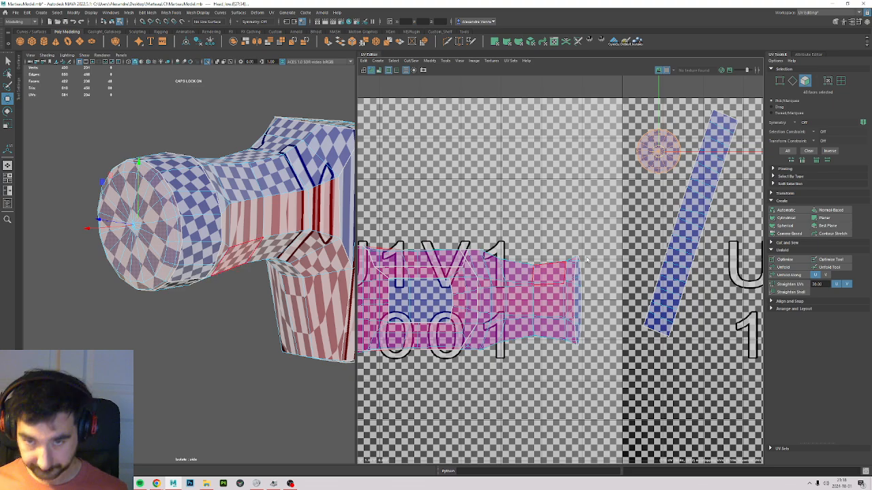
Select the band's whole strip shell in the neighbouring UV tile and turn off the checker map display.
alt+right_drag(115, 167, 172, 306)
alt+middle_drag(212, 194, 255, 218)
alt+drag(254, 218, 109, 237)
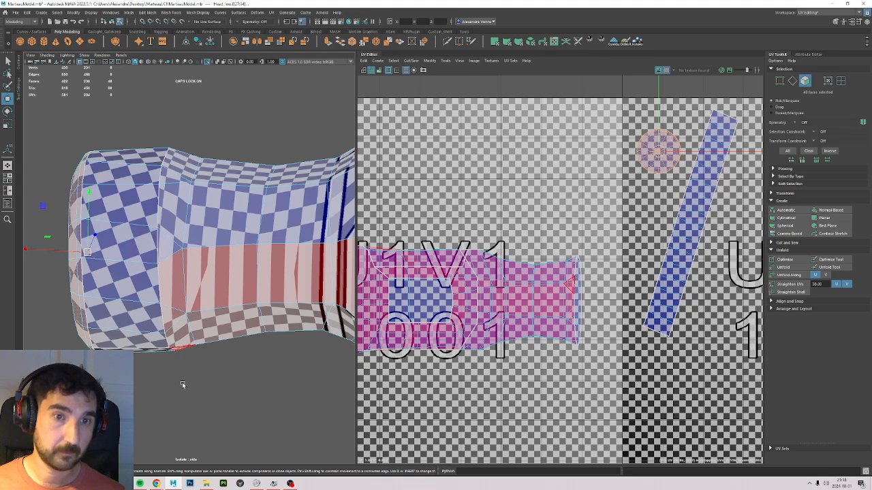
scroll(115, 265, down, 3)
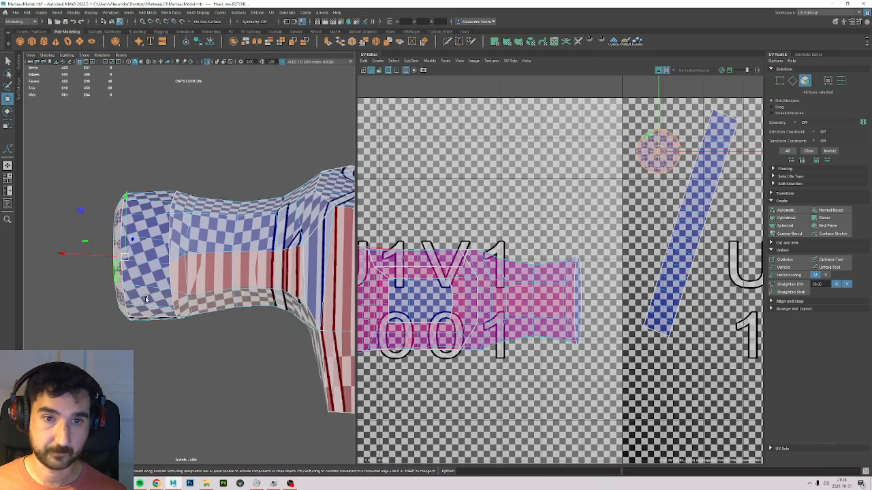
alt+drag(153, 293, 247, 220)
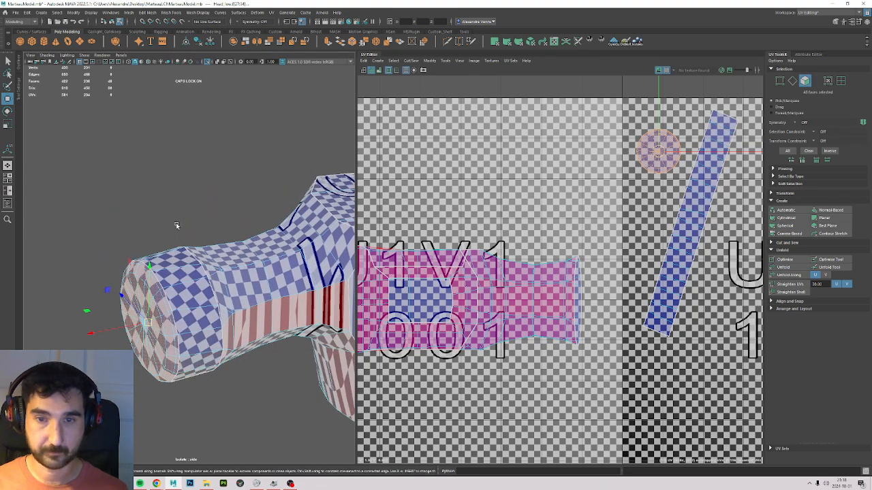
alt+middle_drag(628, 138, 463, 163)
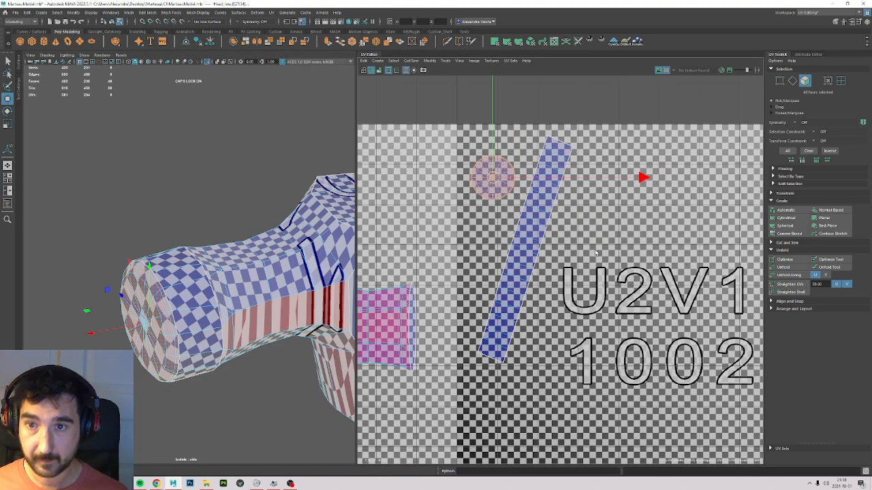
alt+middle_drag(596, 253, 694, 172)
double_click(615, 165)
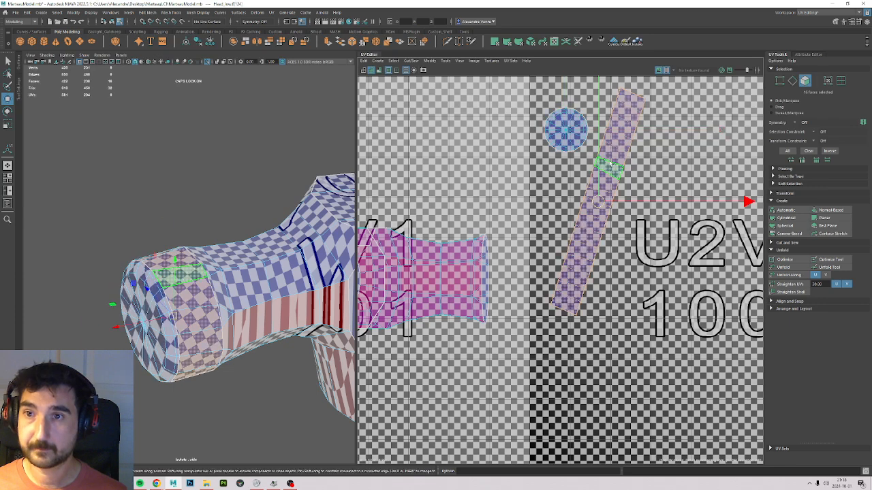
click(662, 70)
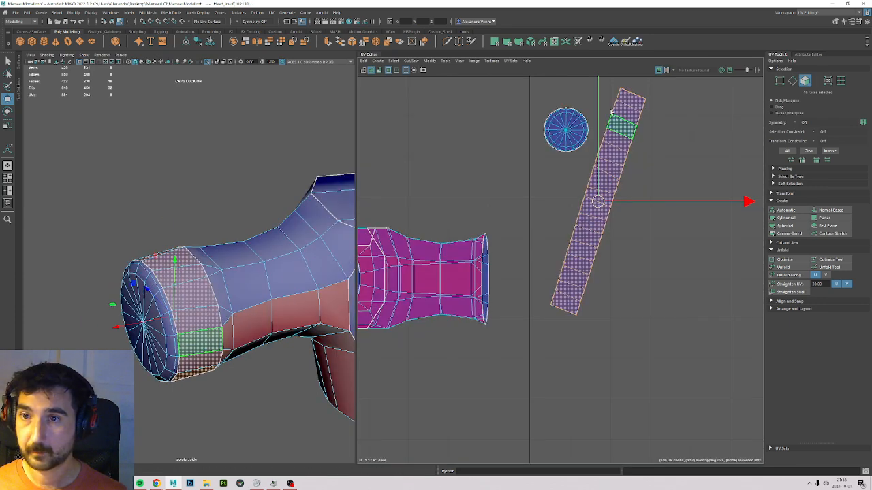
Orient the band's strip shell upright and move it sideways clear of the round shell.
click(773, 310)
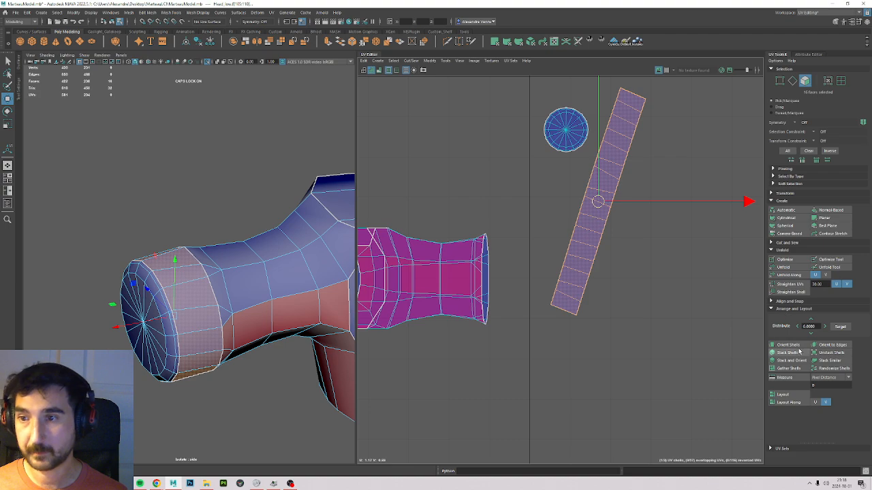
click(786, 345)
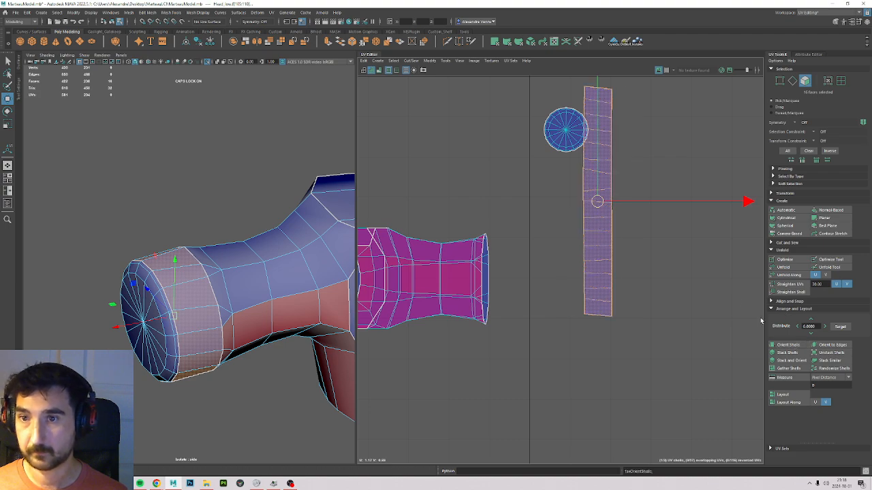
alt+middle_drag(624, 209, 579, 263)
drag(551, 256, 572, 261)
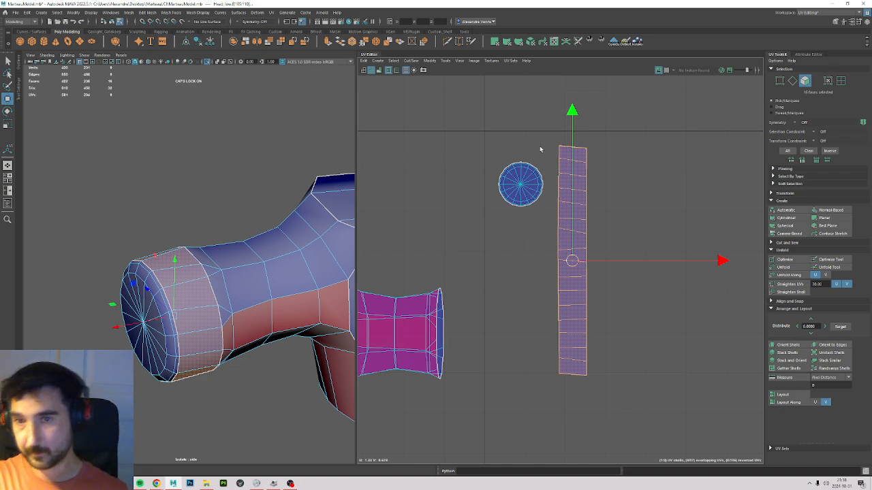
alt+drag(177, 164, 216, 186)
mouse_move(193, 212)
alt+mouse_down()
mouse_move(280, 106)
mouse_move(239, 238)
mouse_move(218, 241)
mouse_move(179, 217)
alt+mouse_up()
key(F10)
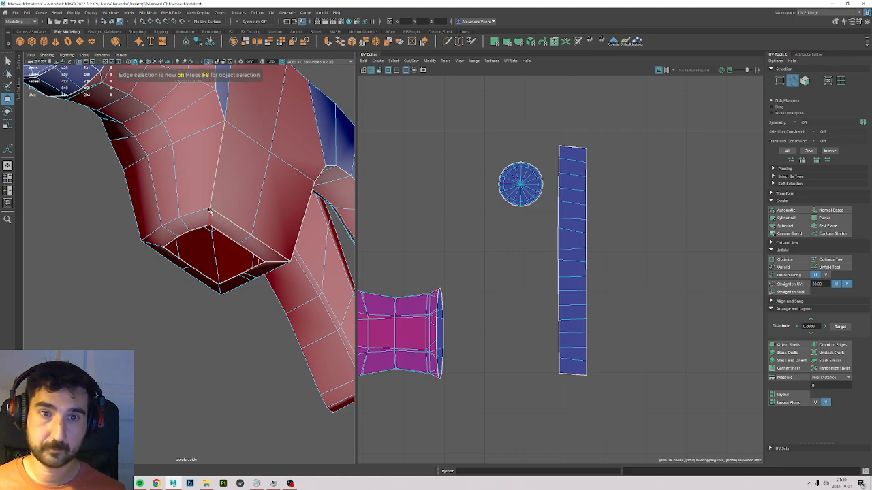
click(209, 212)
right_drag(186, 295, 184, 279)
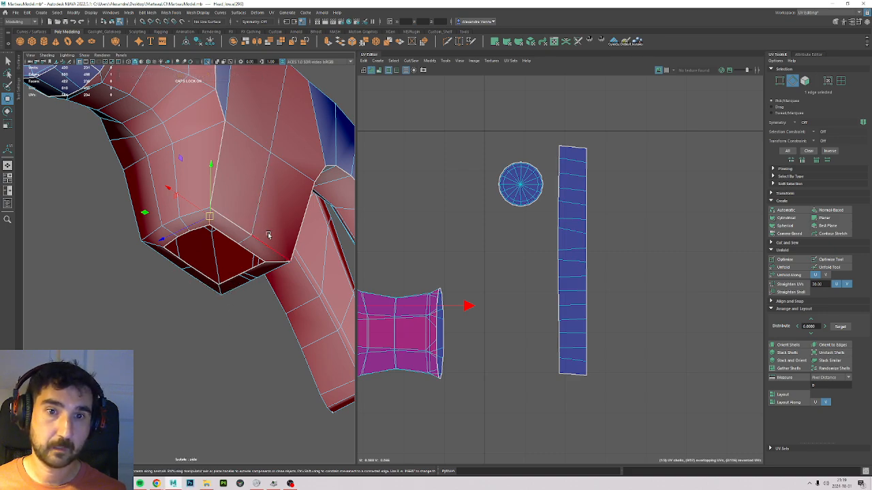
In face selection mode, select the side faces along one claw, from its tip up to the head's central block.
alt+drag(202, 141, 227, 243)
key(F11)
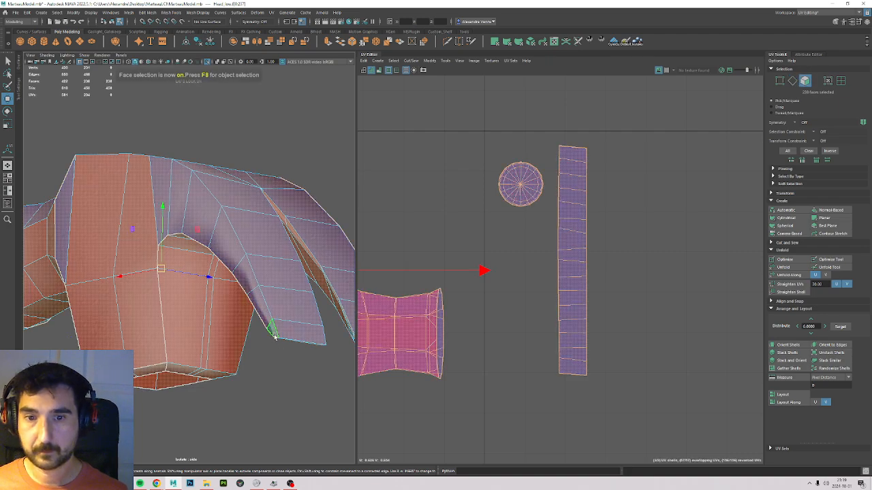
click(293, 330)
right_drag(272, 394, 270, 316)
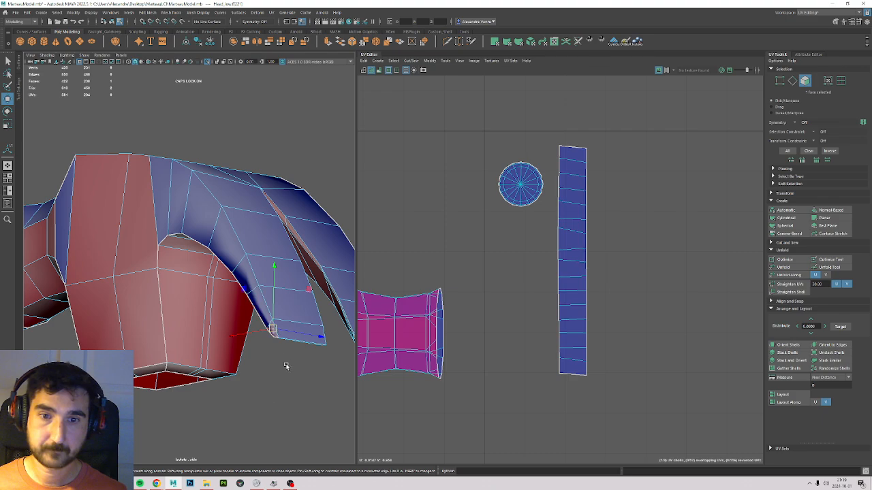
shift+click(264, 306)
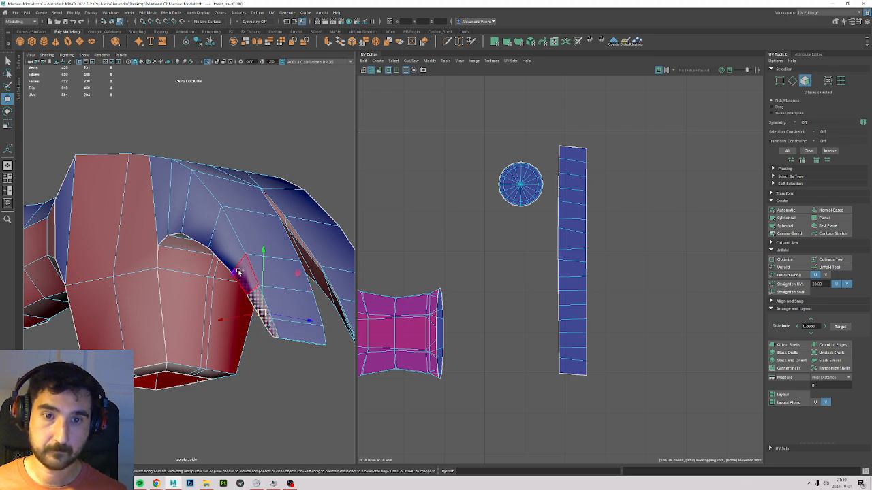
shift+click(239, 272)
shift+click(220, 237)
shift+click(192, 198)
shift+click(178, 190)
shift+click(160, 188)
Add the central block's faces on the same side to the selection and apply a planar UV projection.
shift+click(116, 200)
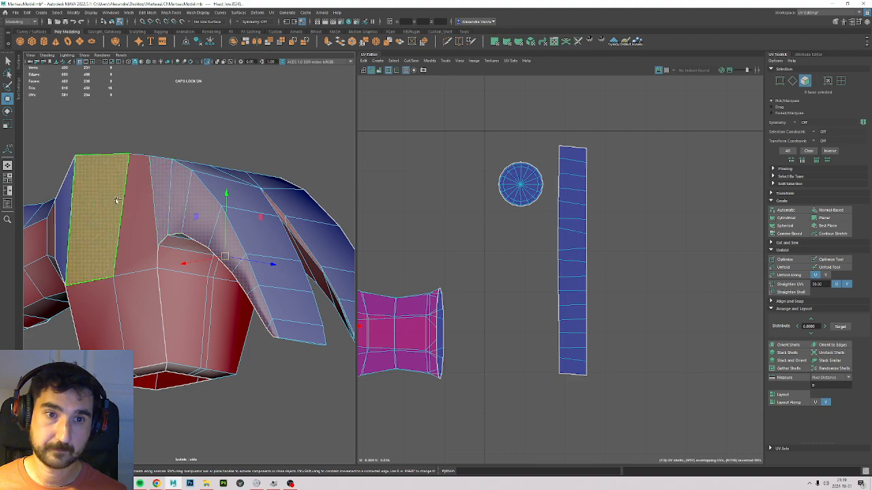
shift+click(138, 208)
shift+click(67, 232)
shift+click(105, 311)
shift+click(148, 322)
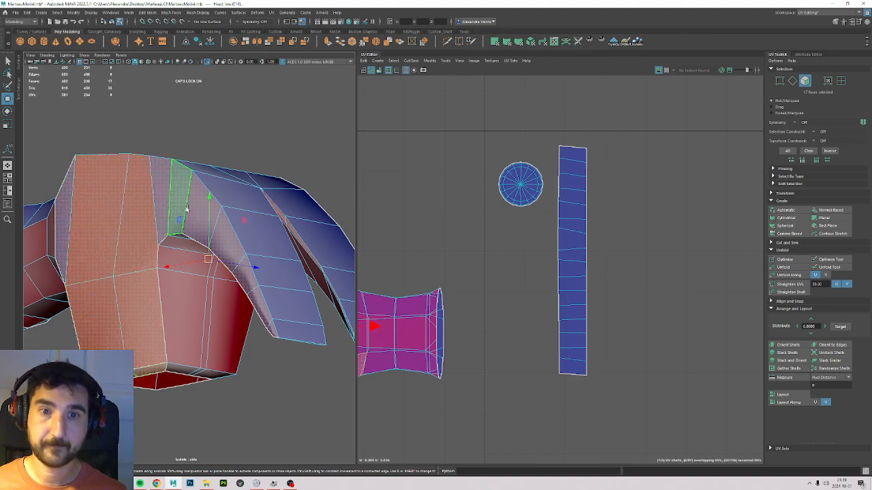
alt+drag(159, 242, 211, 255)
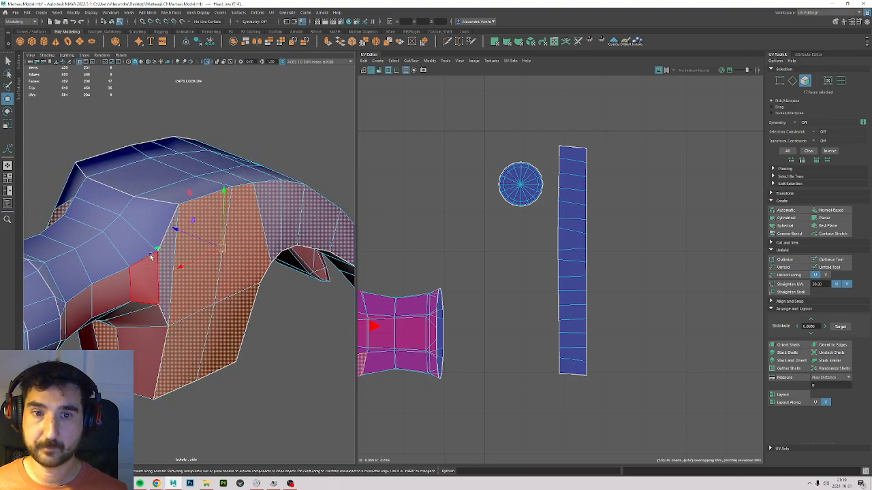
alt+middle_drag(309, 348, 262, 363)
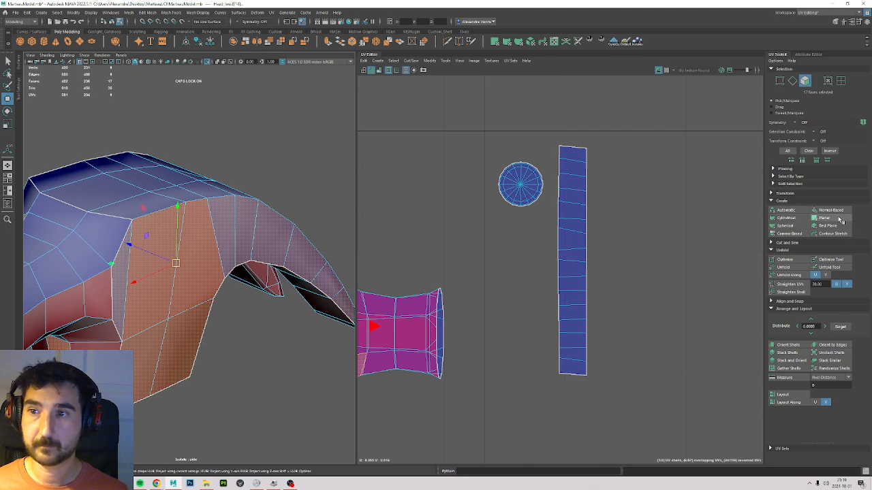
click(838, 219)
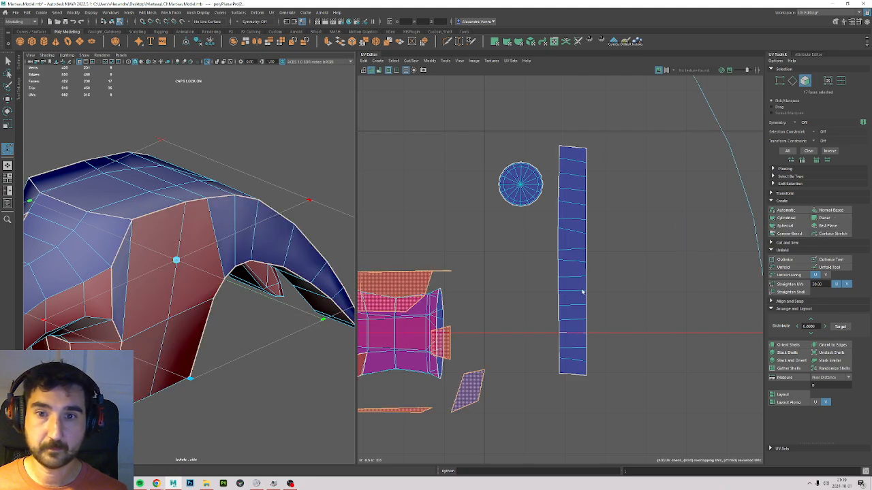
Unfold the projected side faces, move their shells below the main head shell and clear the selection.
alt+middle_drag(402, 248, 529, 135)
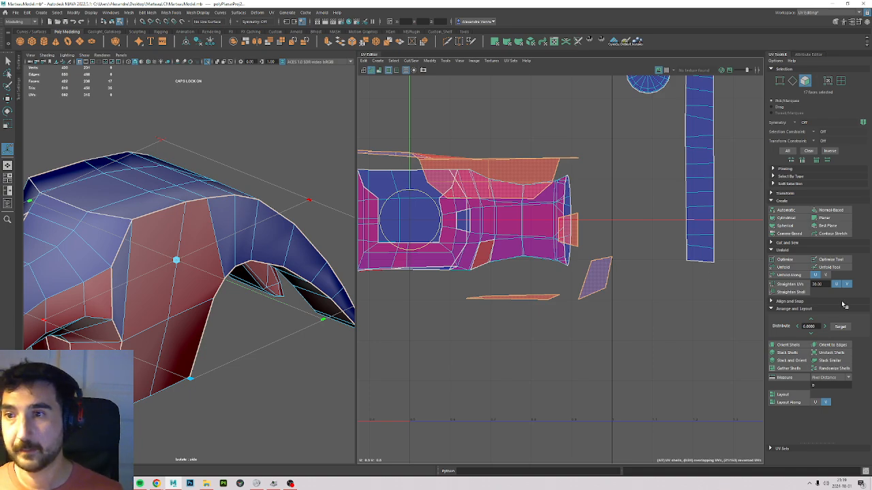
click(794, 267)
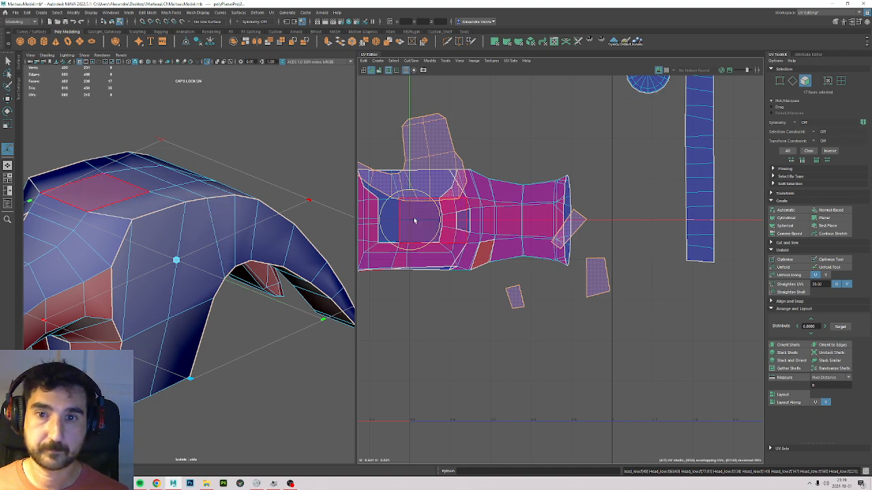
key(w)
drag(409, 224, 457, 418)
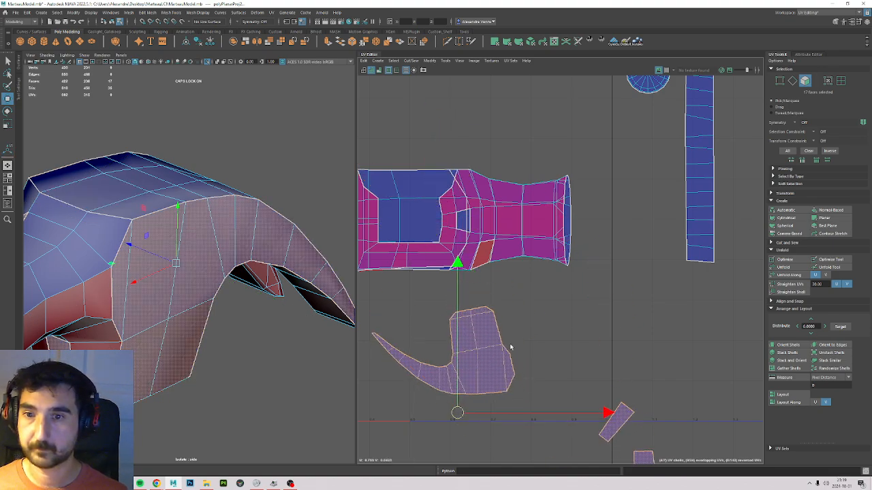
alt+middle_drag(595, 354, 578, 164)
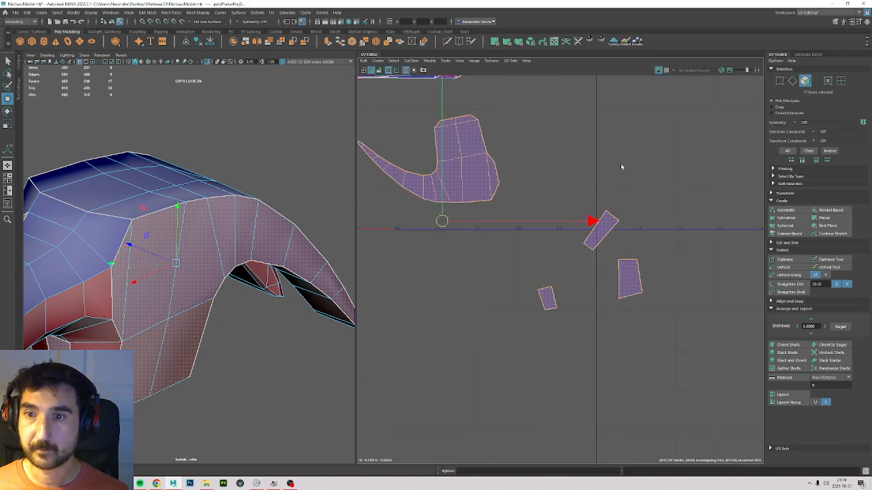
click(620, 164)
Select the three small stray shells and examine where their faces lie on the model.
scroll(429, 167, up, 3)
mouse_move(180, 336)
alt+mouse_down()
mouse_move(224, 311)
mouse_move(175, 330)
mouse_move(204, 310)
alt+mouse_up()
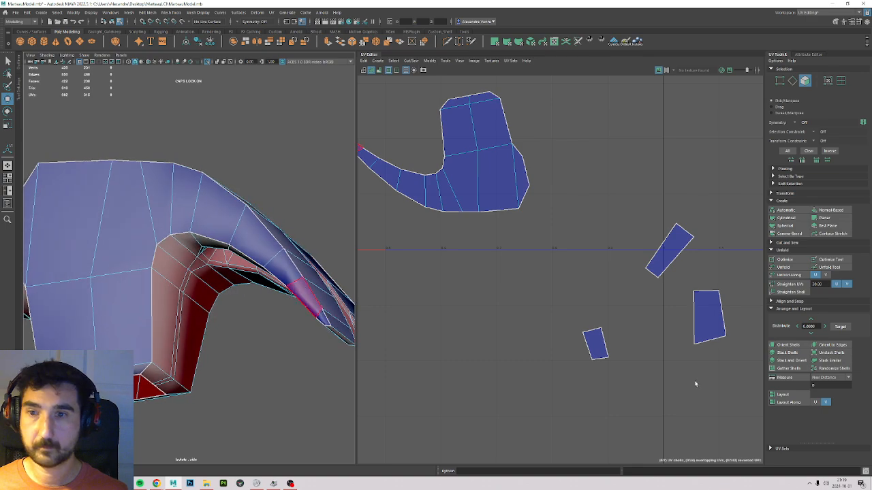
key(F11)
mouse_move(739, 218)
mouse_down()
mouse_move(594, 443)
mouse_move(536, 446)
mouse_up()
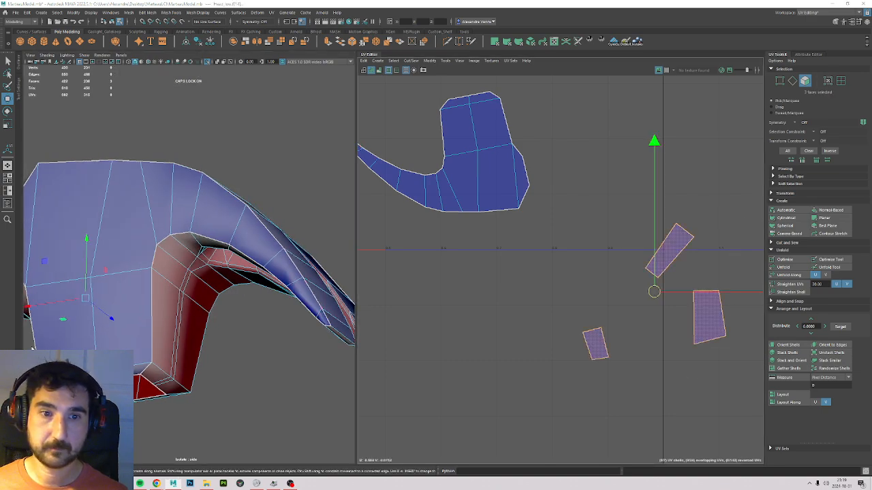
alt+drag(262, 360, 204, 355)
key(Caps_Lock)
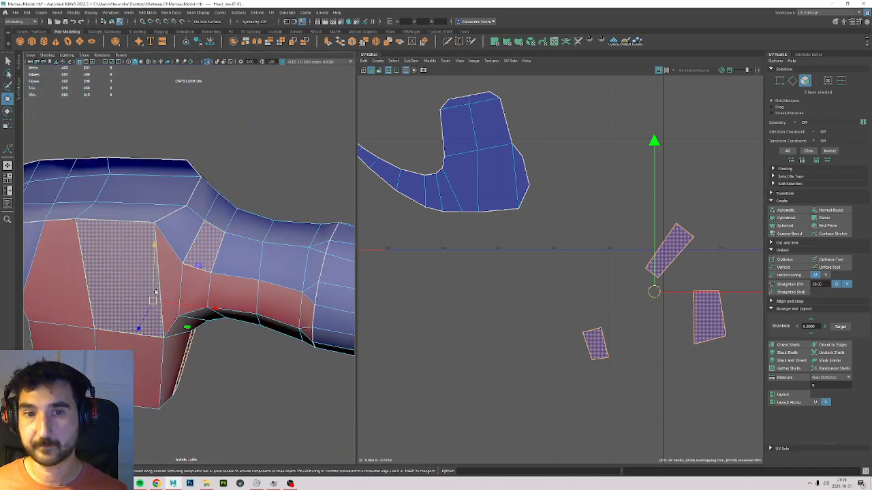
Select the large shell of the claw and block side and move it into the neighbouring UV tile.
double_click(485, 176)
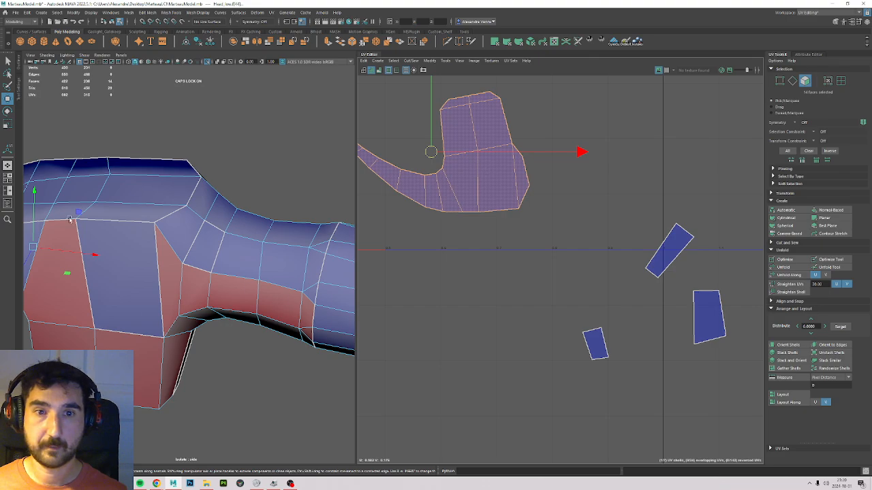
alt+drag(70, 220, 133, 258)
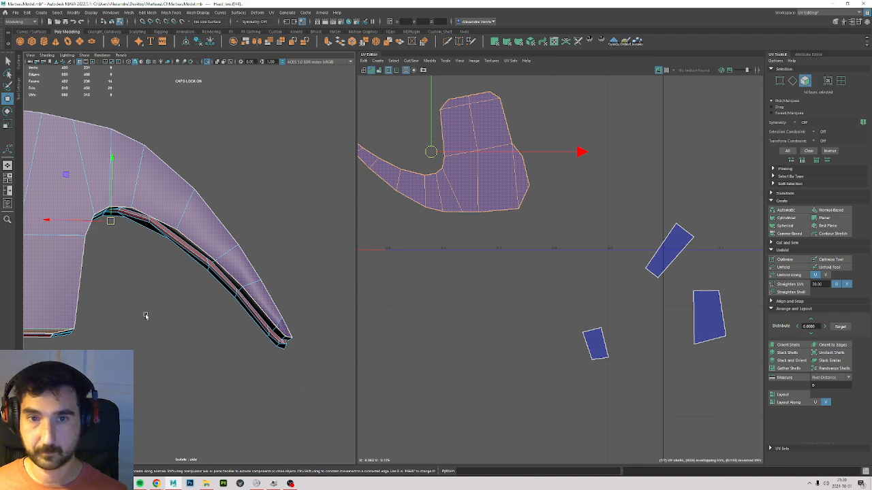
alt+drag(145, 316, 402, 266)
scroll(479, 284, down, 3)
middle_drag(470, 200, 757, 199)
alt+middle_drag(677, 296, 437, 321)
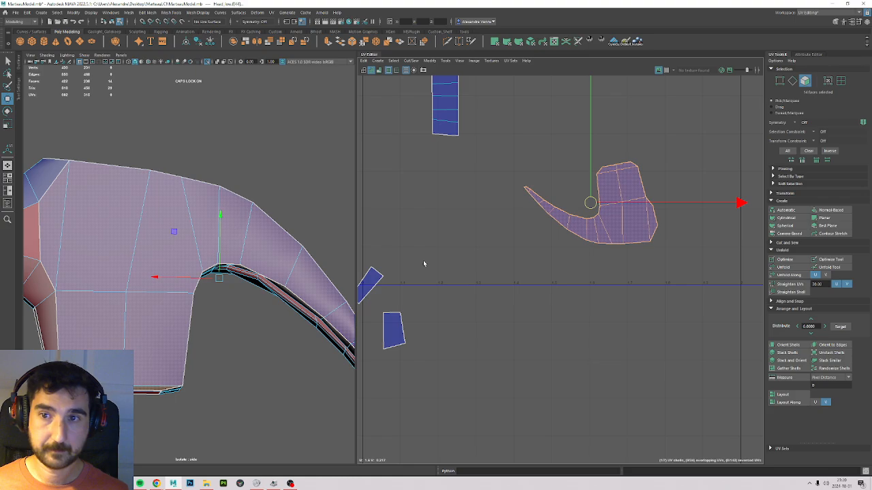
Select the side faces along the claw on the opposite side of the head, from the tip to the central block.
alt+middle_drag(424, 259, 721, 241)
alt+drag(79, 311, 46, 341)
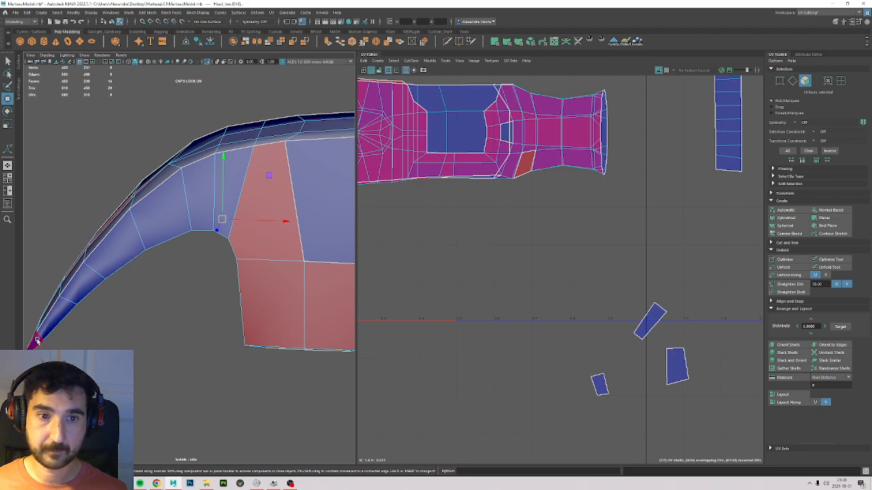
click(38, 341)
shift+click(64, 319)
shift+click(75, 278)
shift+click(152, 242)
shift+click(127, 249)
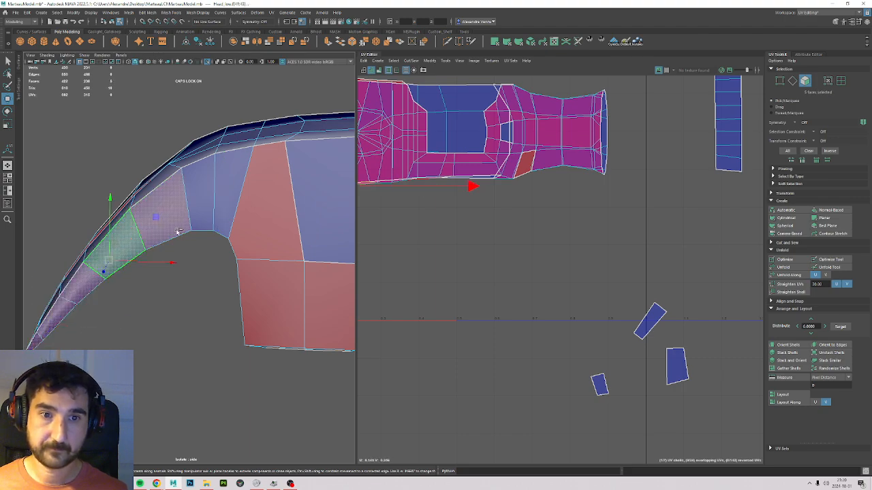
shift+click(208, 201)
shift+click(243, 199)
Extend the selection over the central block's faces on the opposite side and apply a planar UV projection.
shift+click(269, 213)
alt+middle_drag(308, 231, 209, 258)
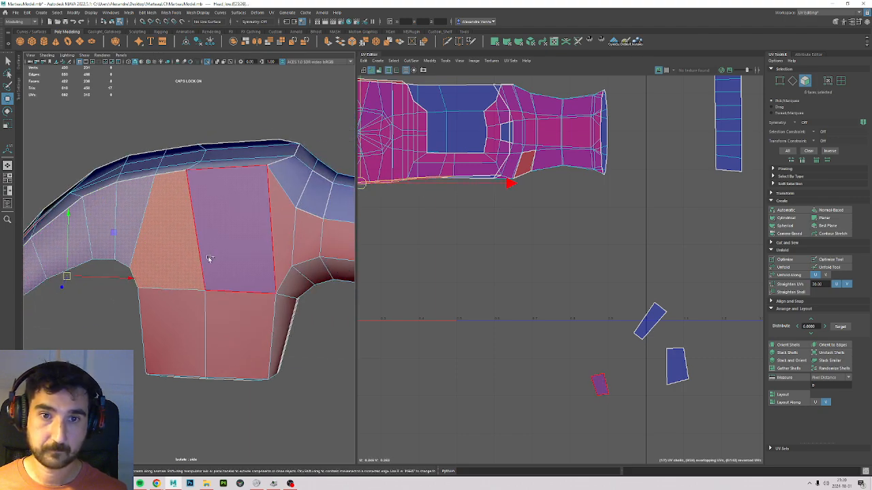
shift+click(232, 245)
shift+click(243, 350)
shift+click(186, 346)
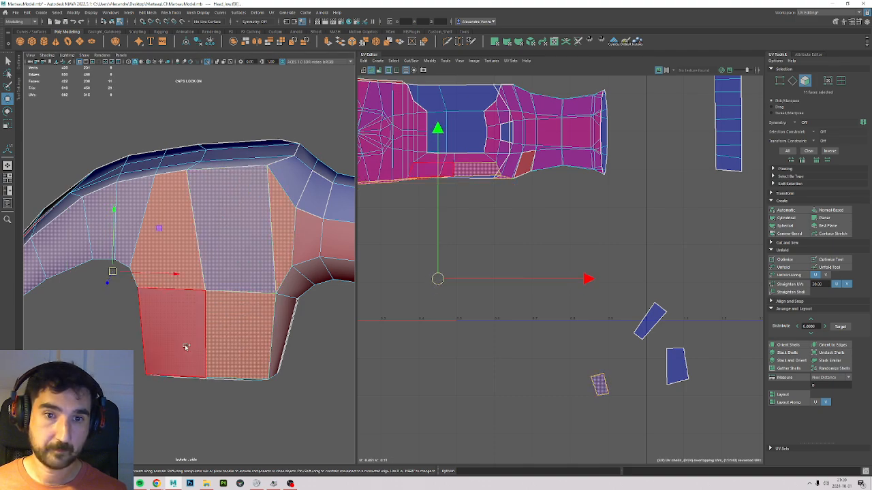
shift+click(186, 346)
alt+drag(244, 421, 227, 362)
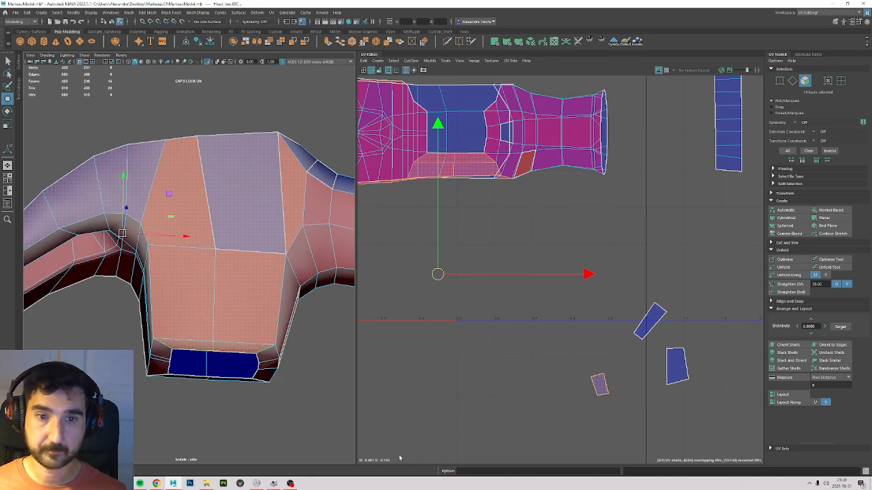
click(831, 219)
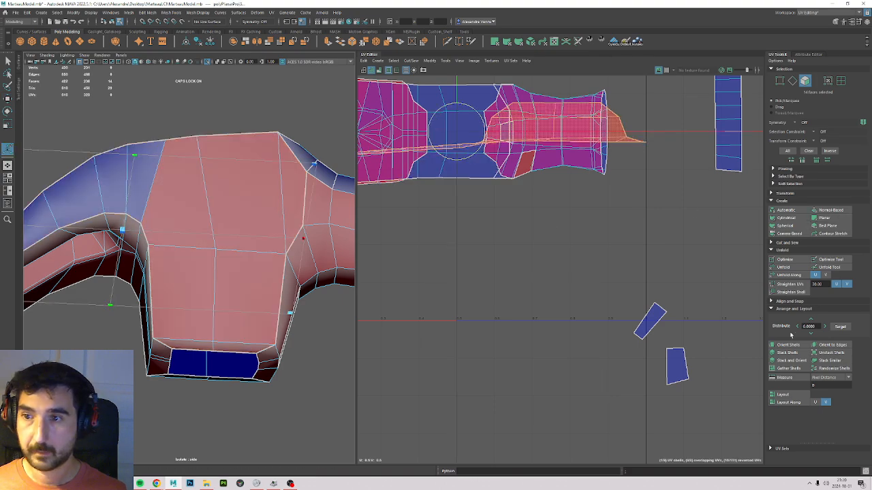
Unfold the projected claw and block side shell and move it clear below the overlapping shells.
click(783, 267)
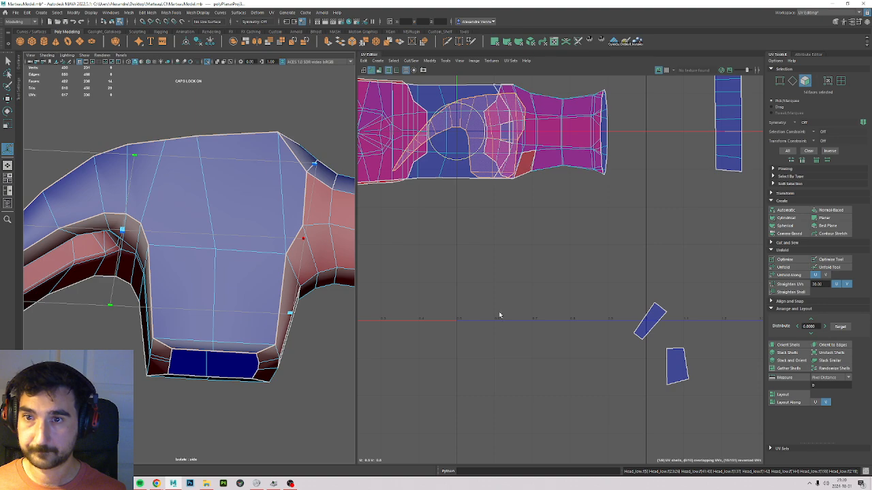
key(w)
drag(461, 135, 493, 356)
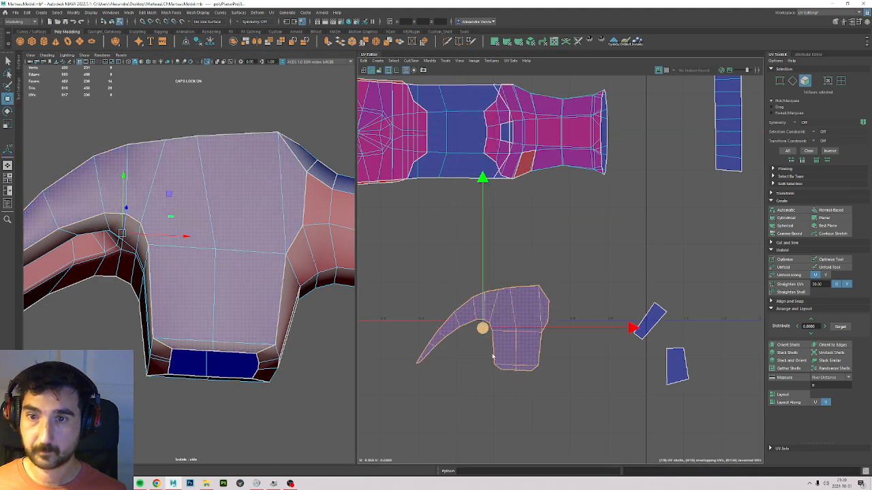
click(596, 224)
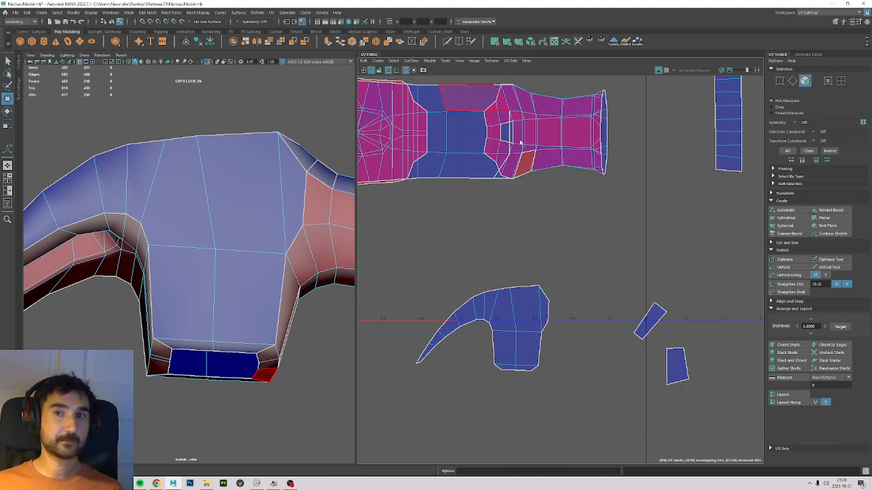
alt+middle_drag(406, 112, 403, 194)
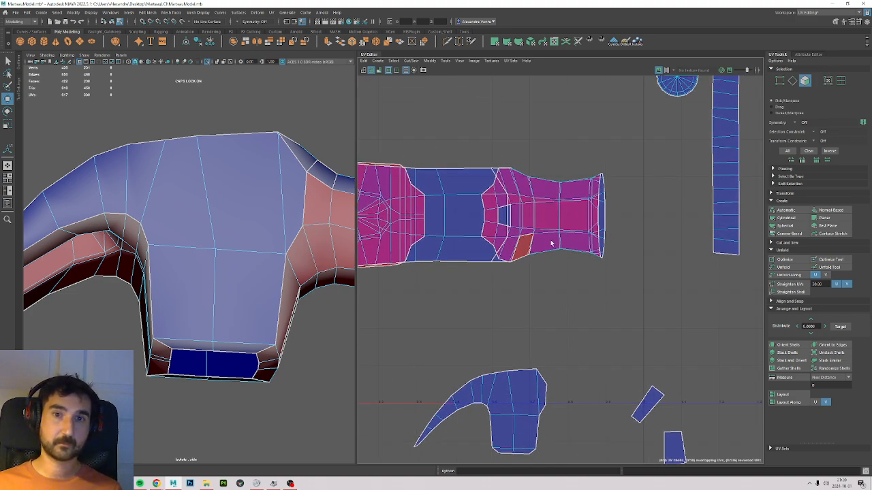
alt+drag(321, 294, 382, 299)
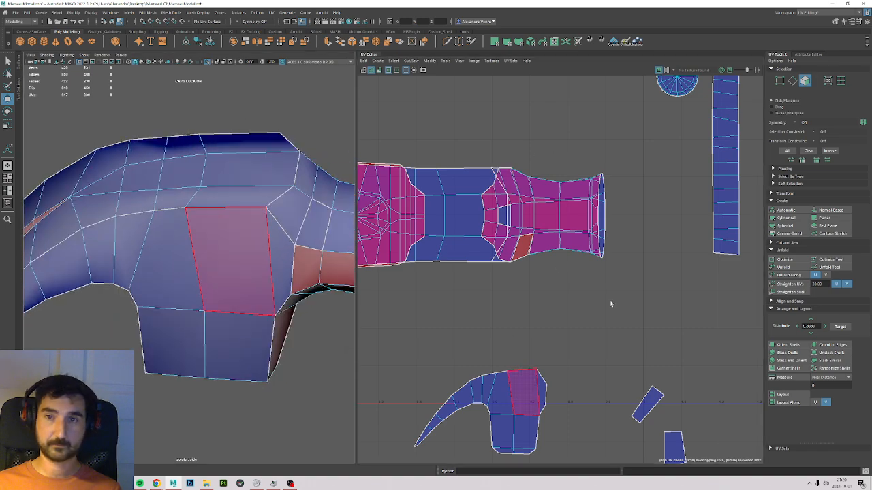
Undo the side shell's move, unfold and planar projection, keeping the claw and block side faces selected.
key(shift+period)
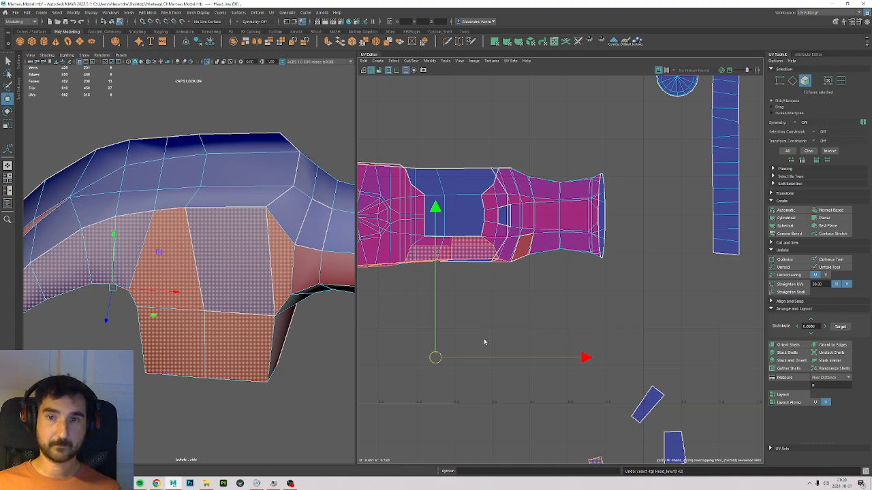
key(ctrl+z)
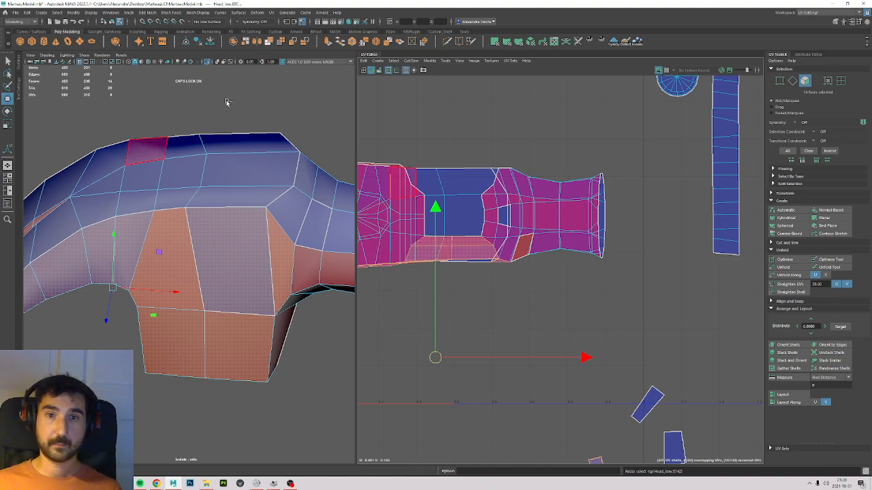
key(shift+z)
alt+drag(300, 244, 158, 254)
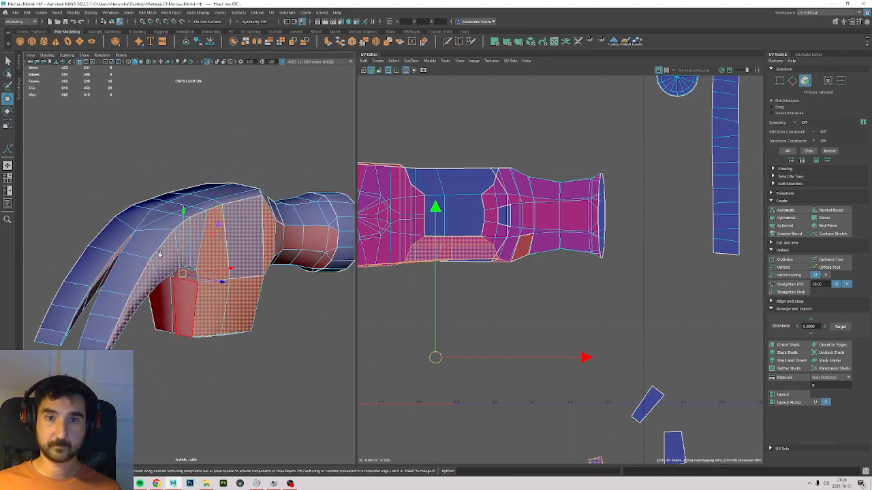
shift+click(242, 231)
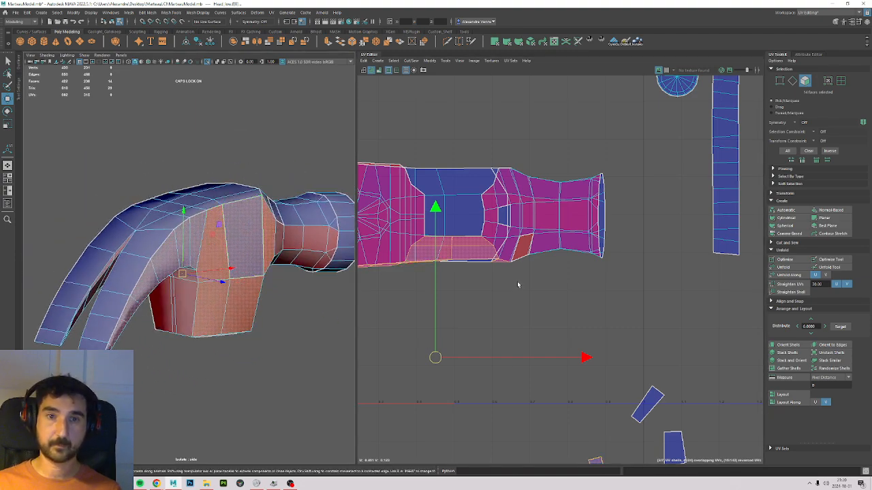
Try unfolding the selected side faces directly, without a planar projection, and move the resulting shells upward.
click(784, 267)
key(f)
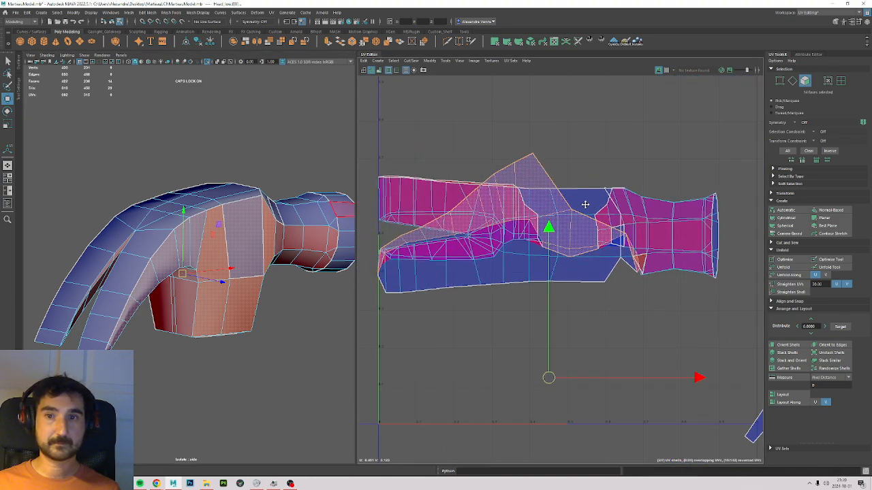
drag(554, 376, 547, 224)
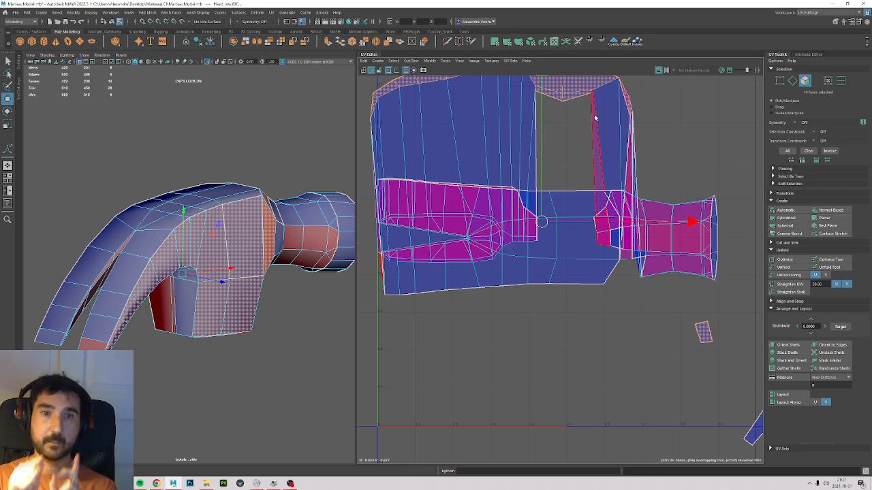
Apply a planar UV projection to the claw and block side faces and unfold the shell.
scroll(194, 145, up, 5)
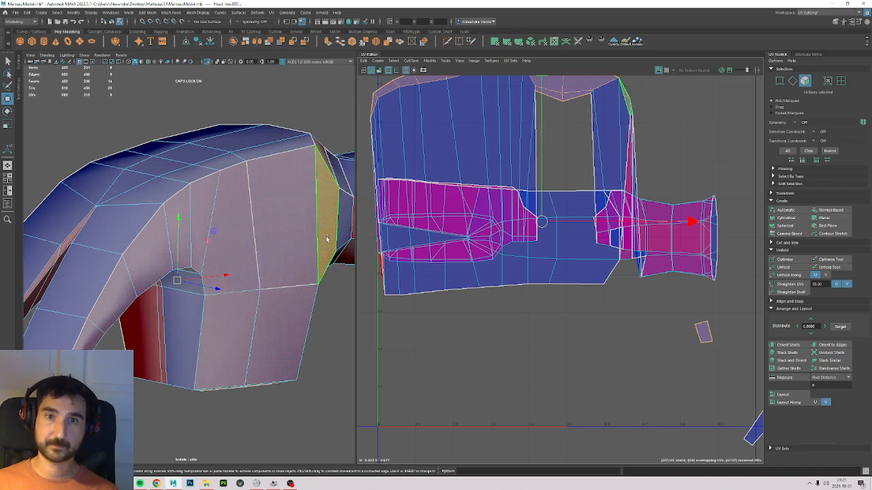
alt+drag(328, 238, 235, 221)
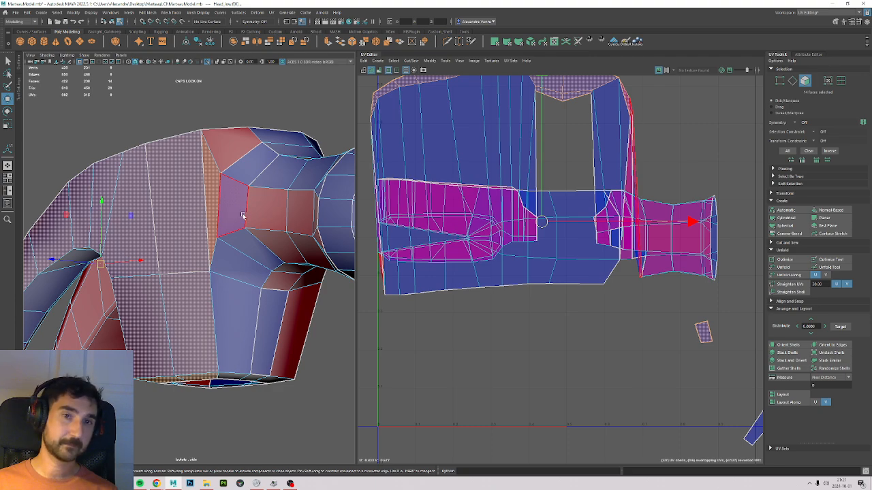
shift+click(212, 176)
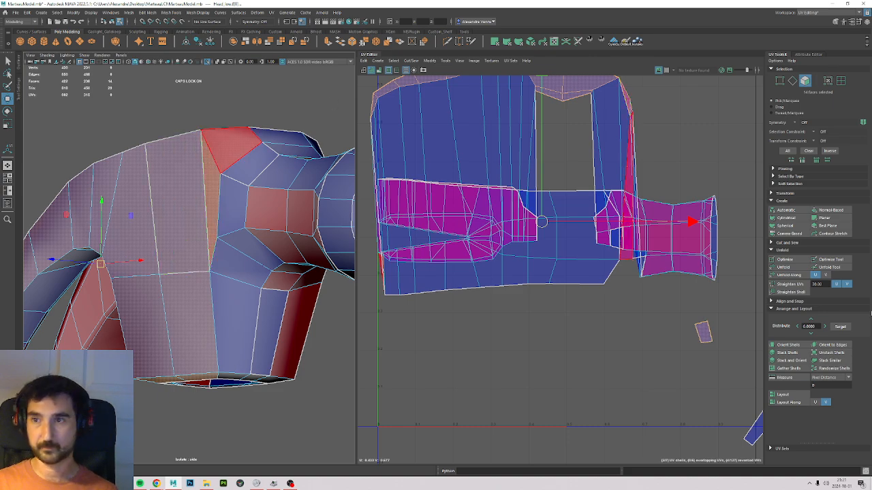
click(830, 219)
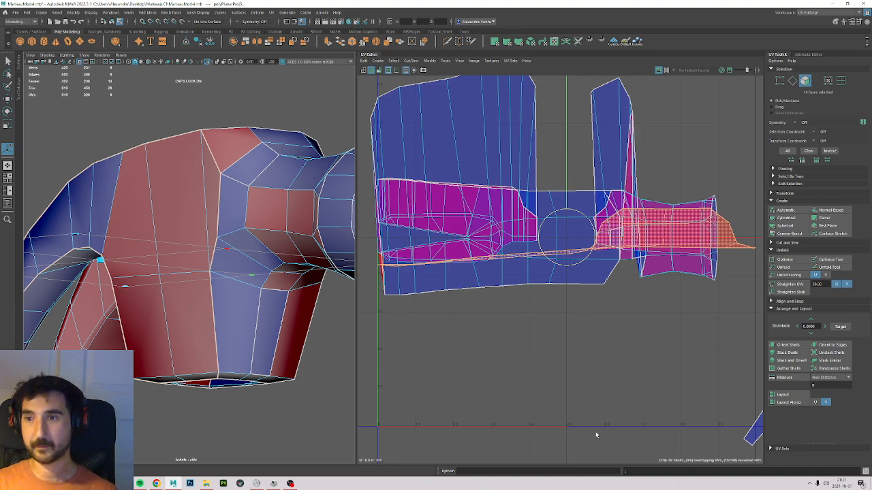
click(789, 268)
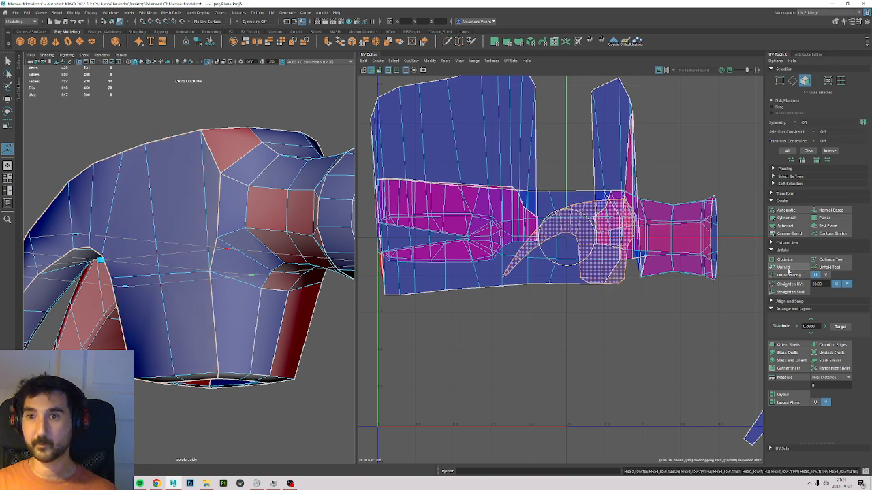
Move the unfolded side shell into the neighbouring UV tile, just above the matching shell of the opposite side.
key(w)
drag(584, 243, 622, 369)
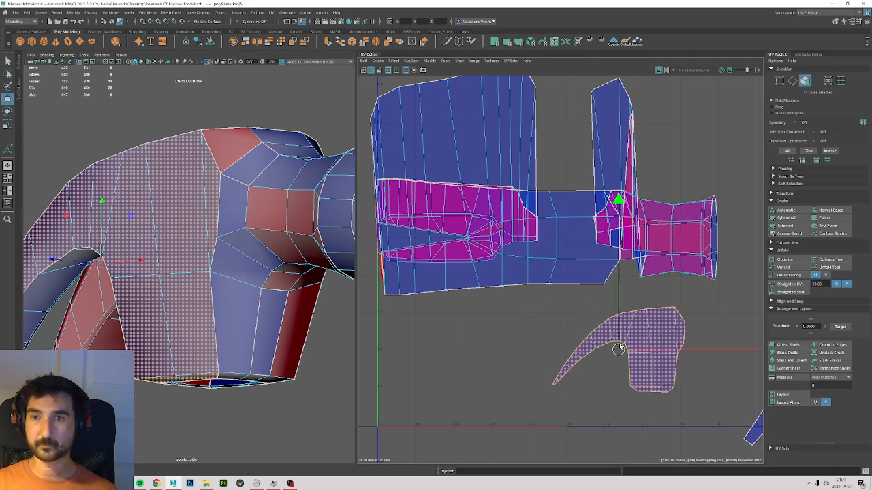
scroll(581, 293, up, 2)
scroll(582, 293, down, 3)
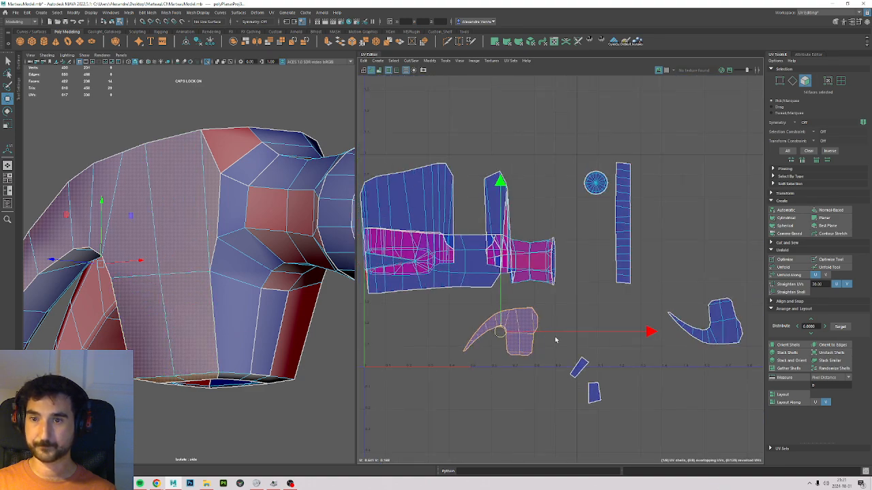
drag(502, 331, 702, 267)
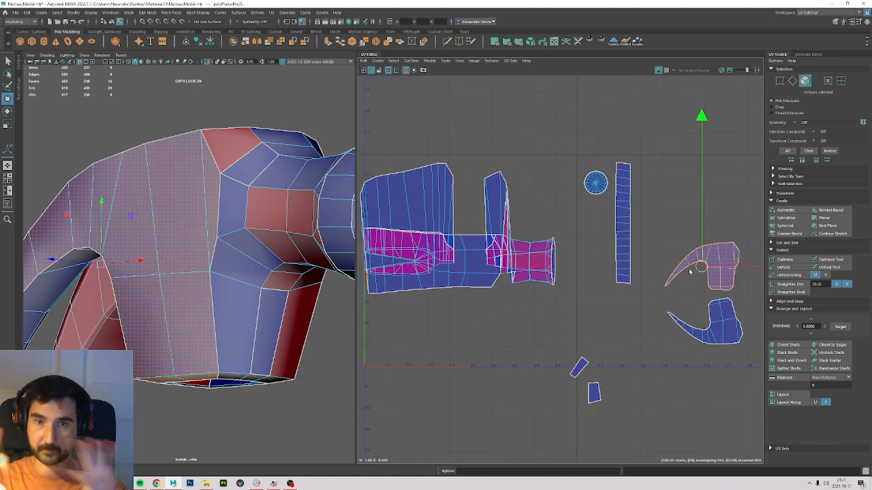
Select the head's top faces along one claw prong, from its tip over the near half towards the central block.
alt+drag(183, 186, 327, 278)
alt+middle_drag(505, 291, 497, 237)
alt+middle_drag(567, 278, 680, 299)
click(102, 446)
click(78, 444)
alt+middle_drag(215, 330, 292, 272)
shift+click(171, 348)
mouse_move(206, 271)
mouse_down()
mouse_move(249, 195)
mouse_move(327, 158)
mouse_up()
shift+click(310, 143)
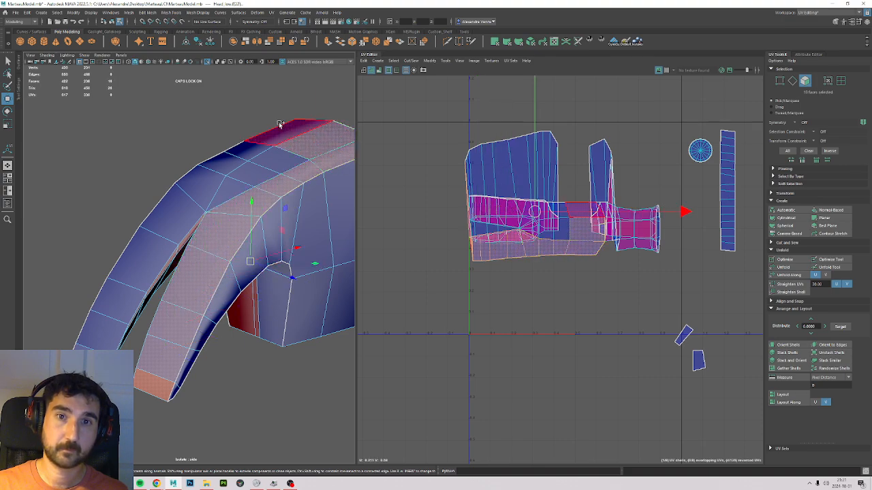
Extend the selection over the other half of the head's top and down the second claw prong to its end.
shift+click(281, 128)
shift+click(254, 149)
shift+click(266, 159)
shift+click(256, 169)
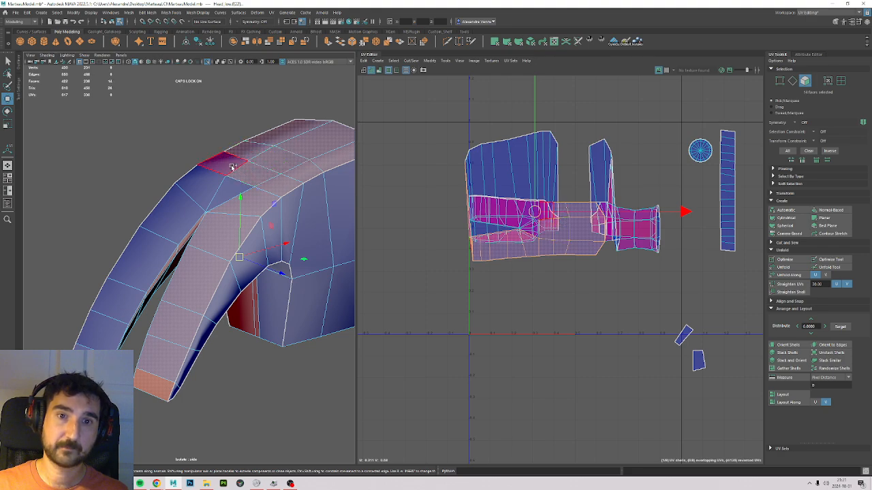
shift+click(222, 166)
shift+click(201, 188)
shift+click(230, 194)
shift+click(184, 217)
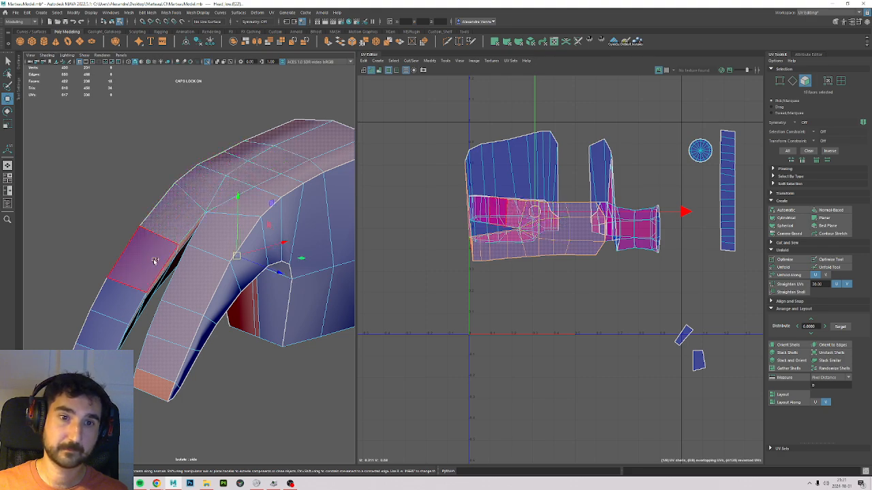
shift+click(149, 257)
shift+click(121, 302)
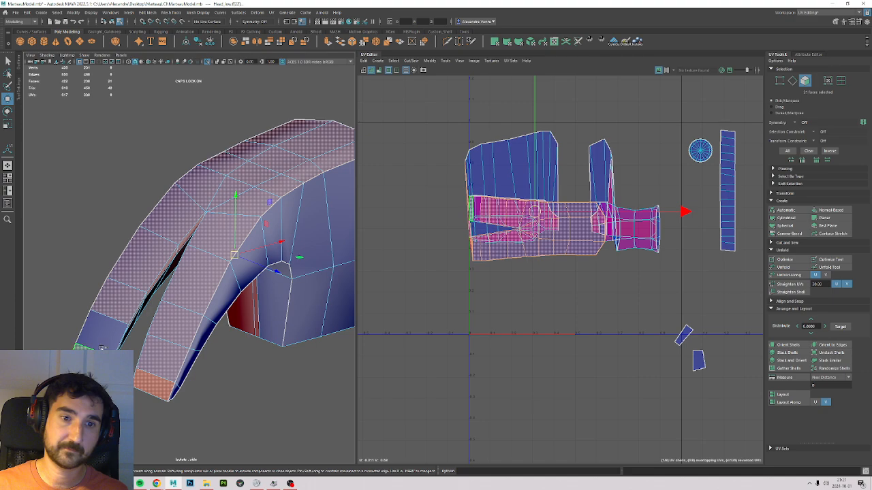
shift+click(100, 347)
Apply a planar UV projection to the selected top faces of the head and claw and unfold the shell.
alt+drag(102, 344, 247, 293)
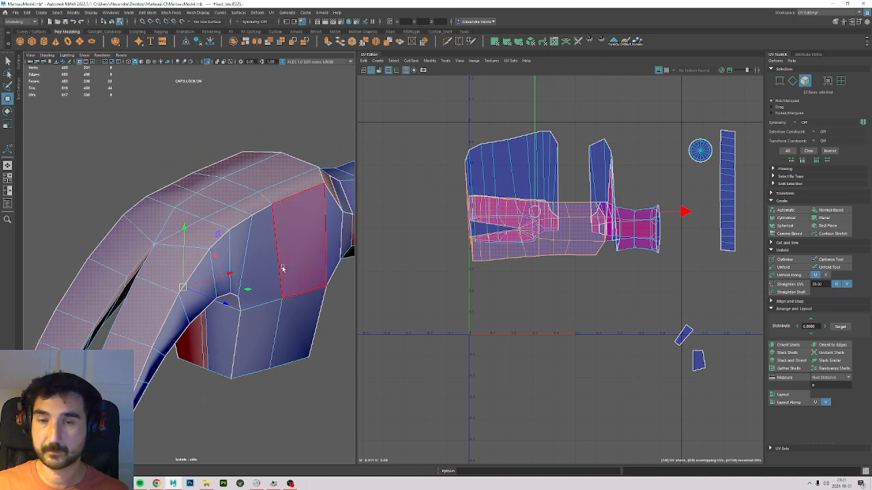
alt+drag(282, 269, 599, 274)
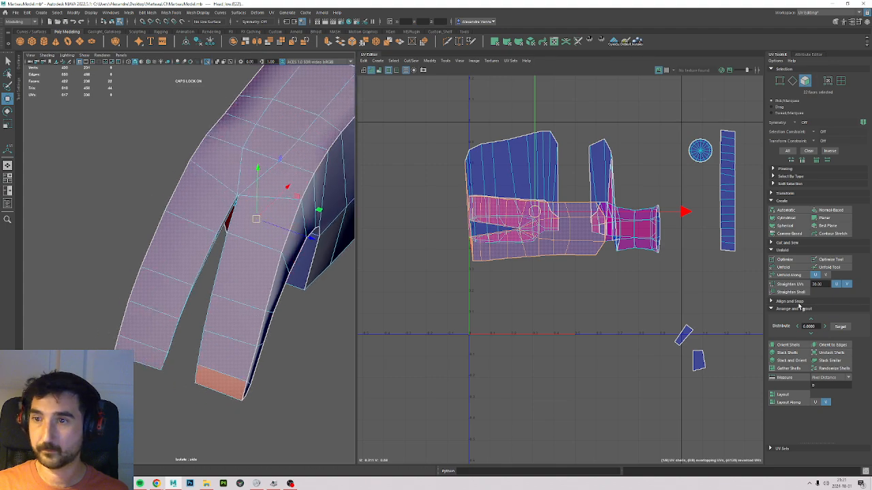
click(825, 218)
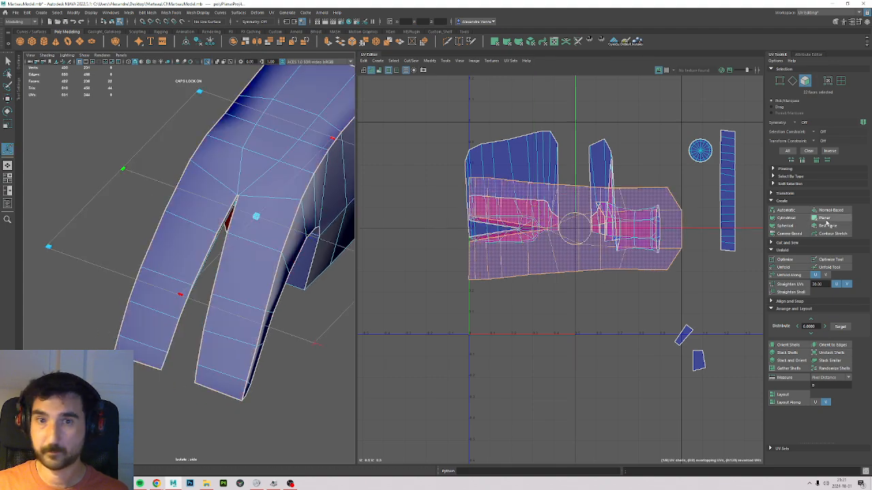
click(783, 267)
Move the unfolded top shell of the head and claw out of the main UV tile, beyond the side strips.
key(w)
drag(576, 229, 870, 342)
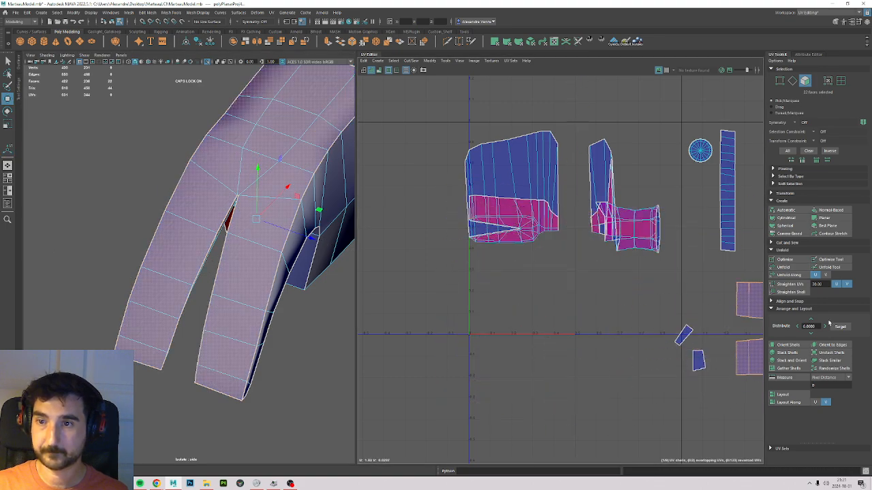
alt+middle_drag(635, 297, 359, 285)
alt+middle_drag(436, 212, 654, 220)
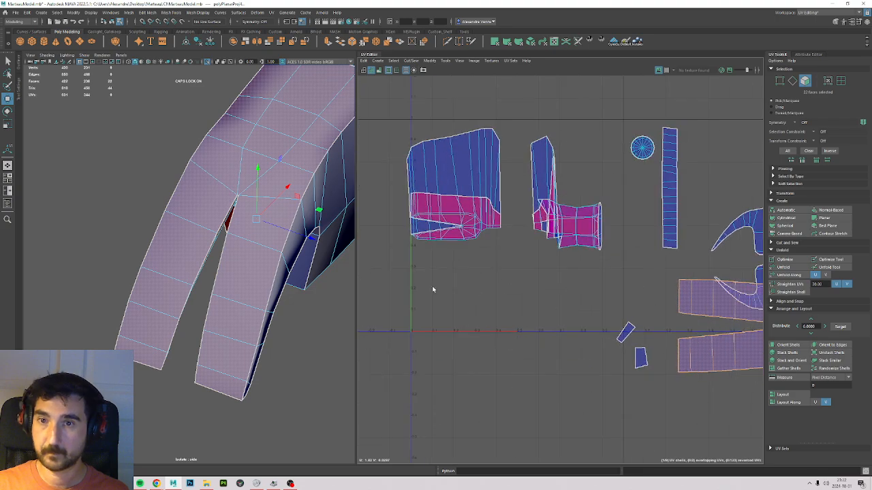
Cut the UVs along the border edges of the inner notch between the two claw prongs.
alt+drag(280, 170, 205, 164)
scroll(224, 245, up, 5)
click(237, 227)
key(F10)
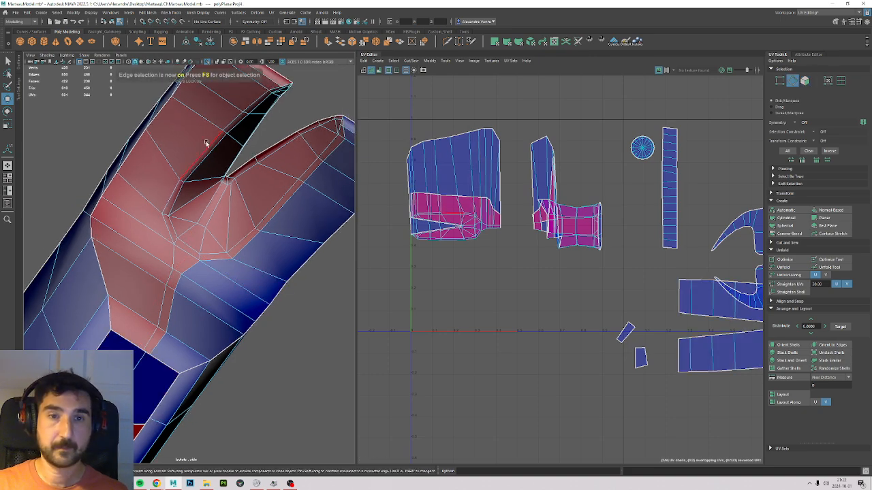
click(206, 144)
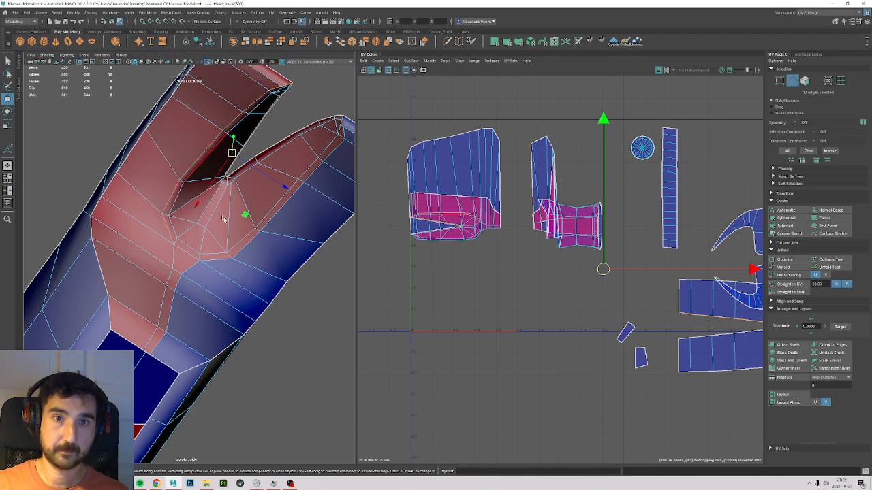
shift+double_click(234, 252)
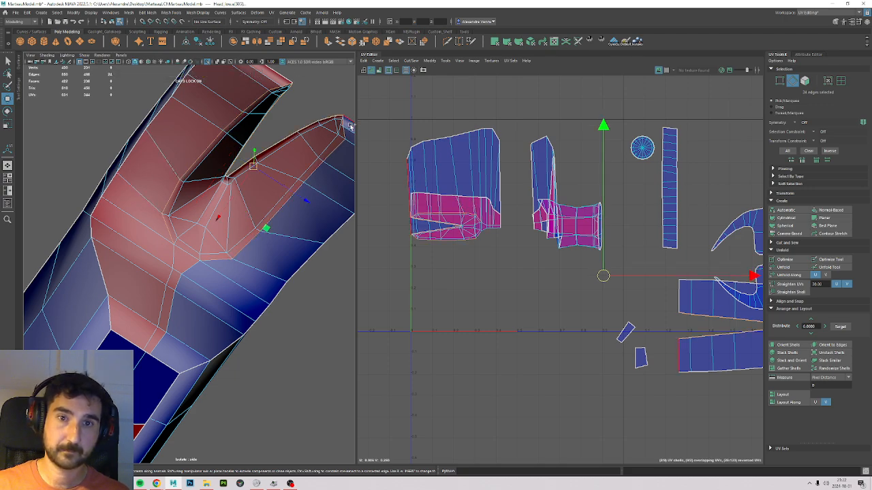
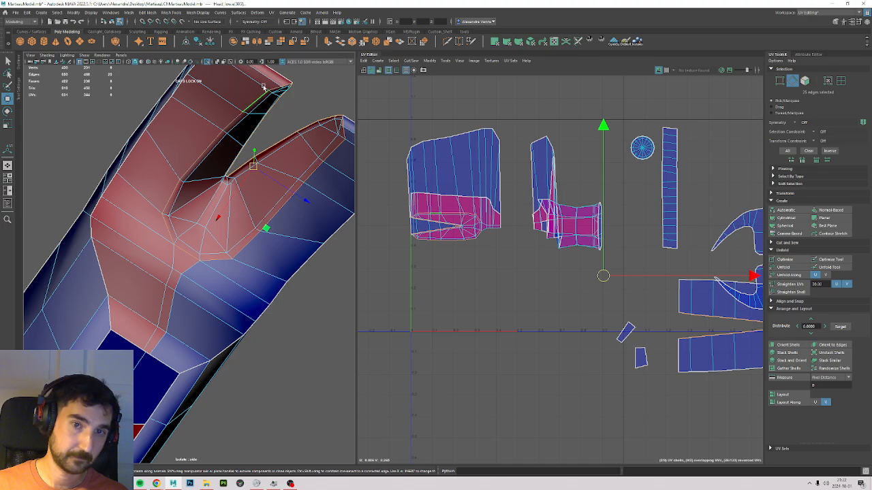
alt+drag(247, 252, 265, 358)
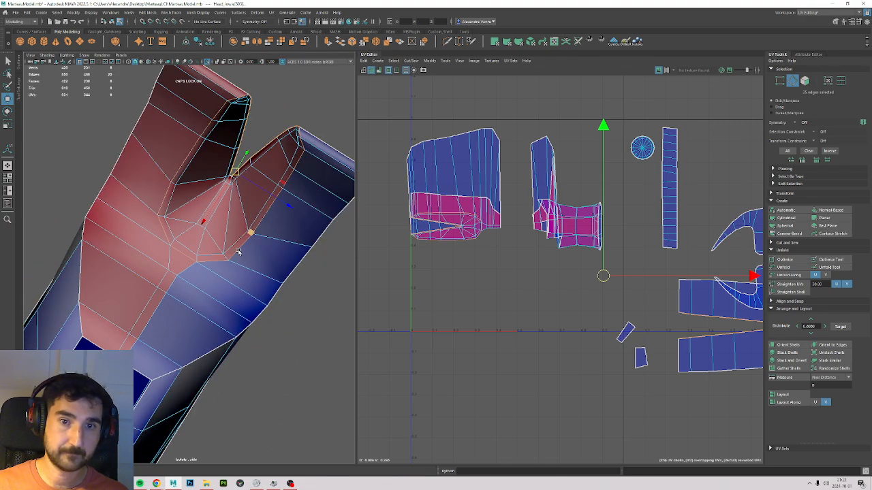
key(shift+x)
Move the cut notch shell clear of the other UV shells, unfold it and place it below the claw shells.
key(F11)
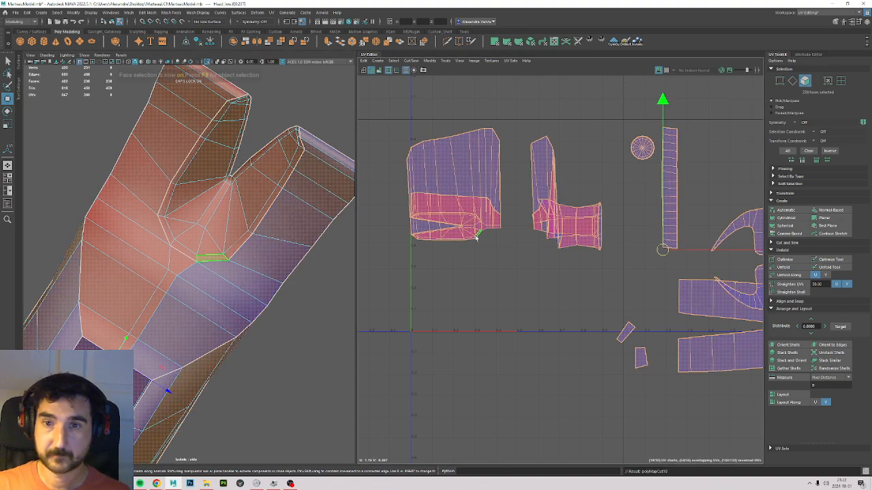
double_click(464, 233)
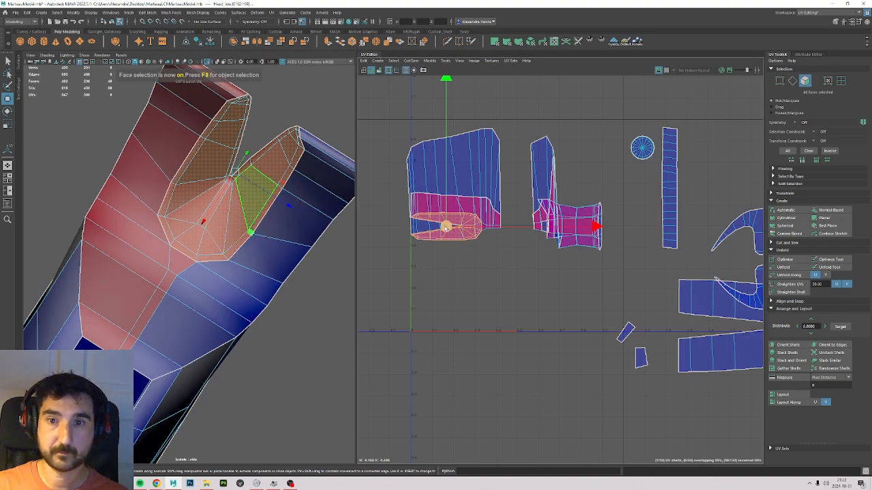
drag(446, 226, 453, 345)
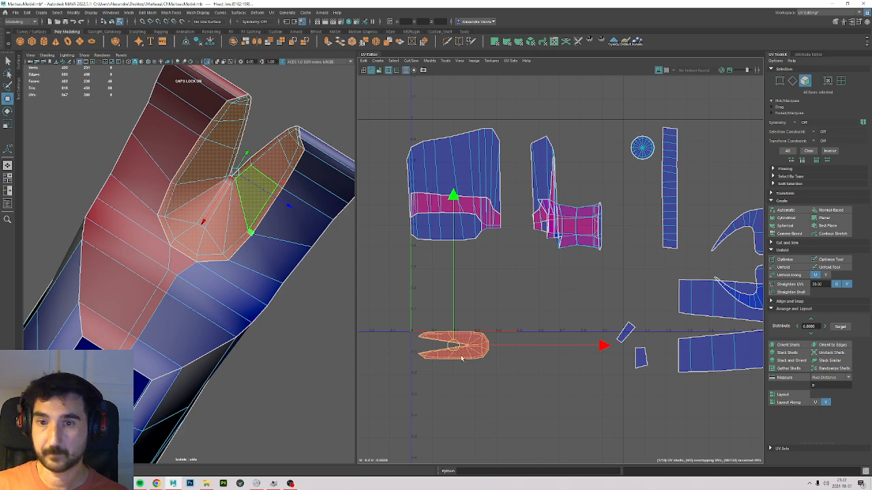
click(787, 268)
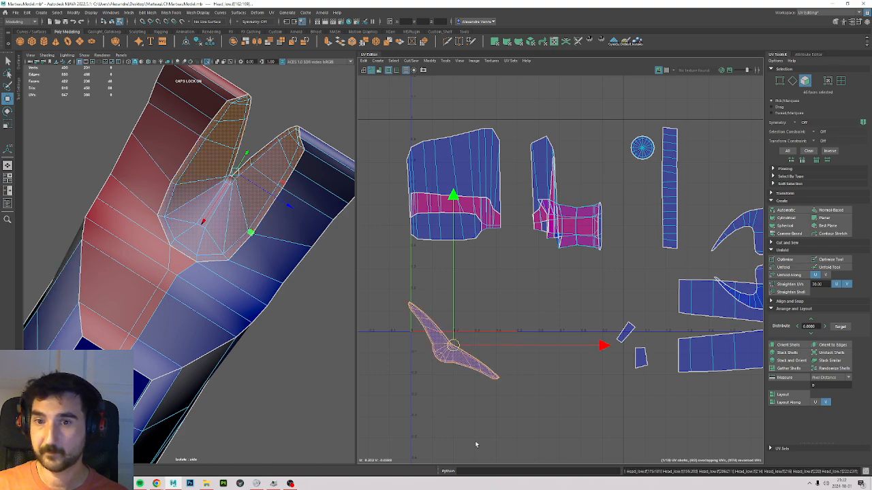
click(782, 394)
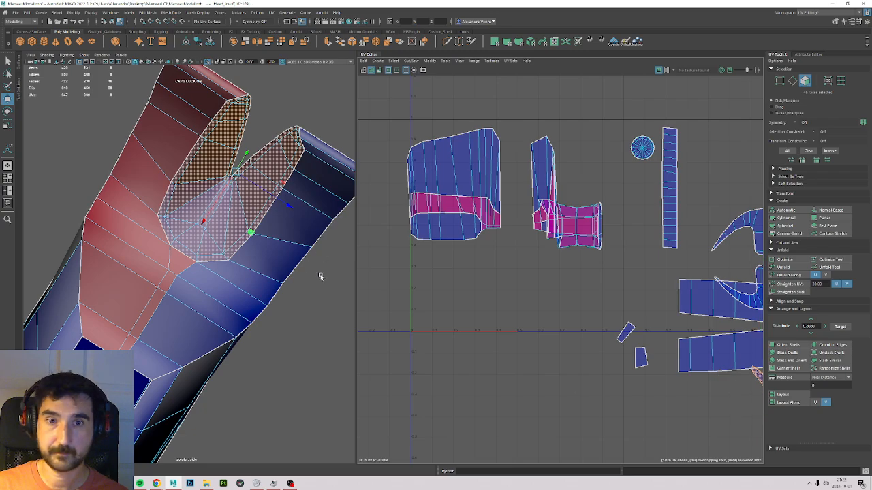
Display the checker texture on the hammer head and examine the notch for UV distortion.
click(665, 70)
alt+drag(132, 254, 209, 222)
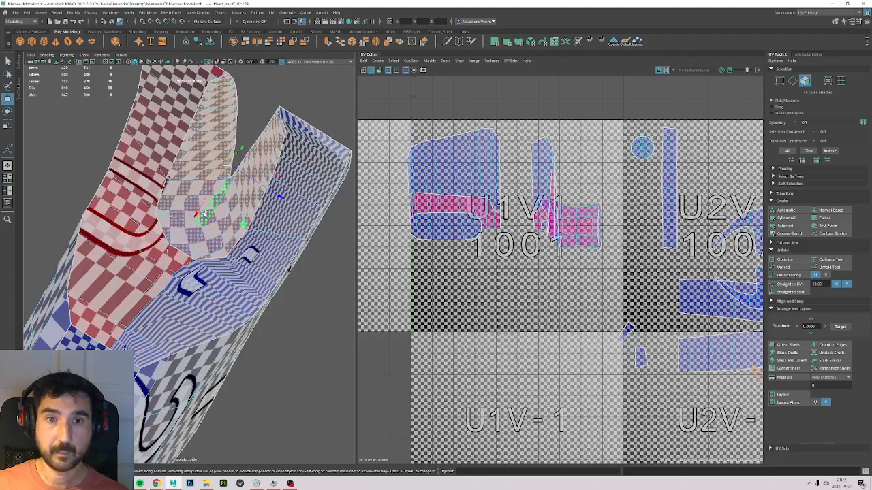
scroll(203, 214, up, 4)
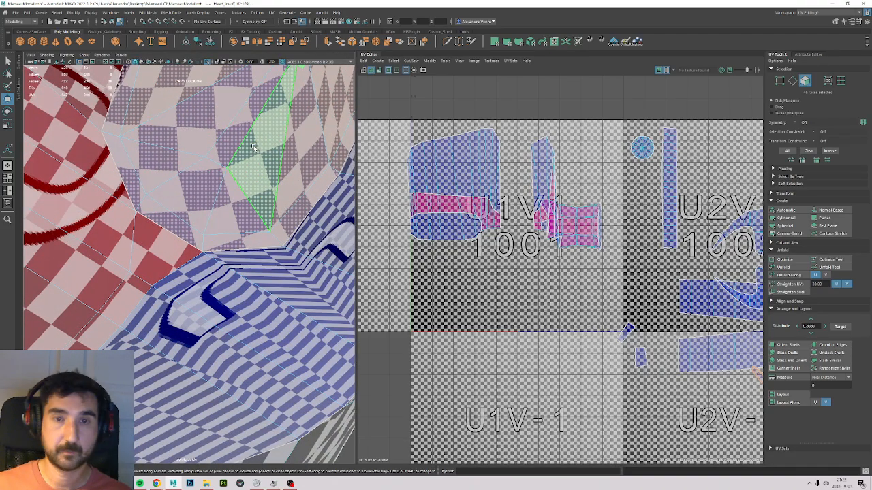
alt+drag(249, 163, 232, 301)
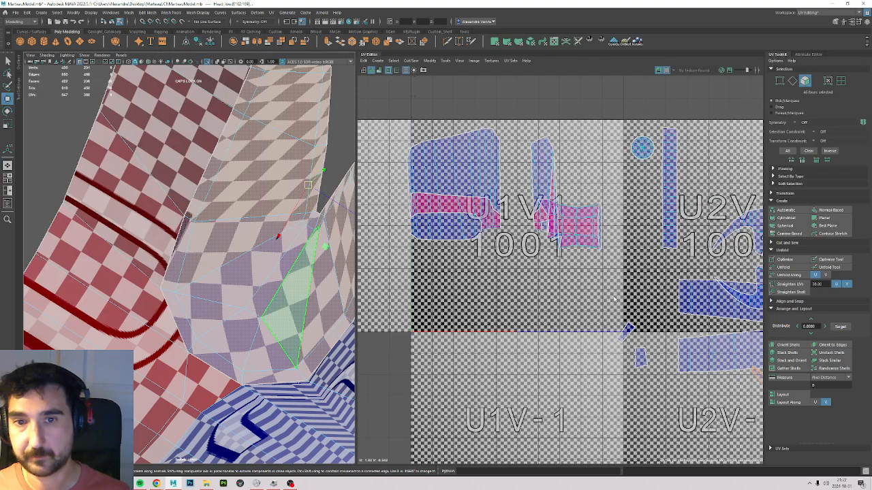
Rotate the notch's UV shell until its two arms lie roughly horizontal.
alt+middle_drag(658, 309, 419, 233)
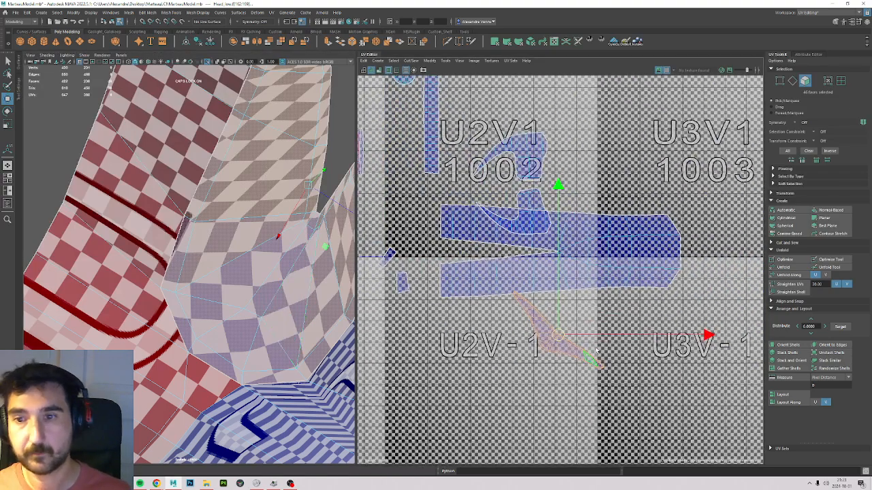
key(e)
drag(698, 295, 702, 187)
drag(405, 235, 401, 257)
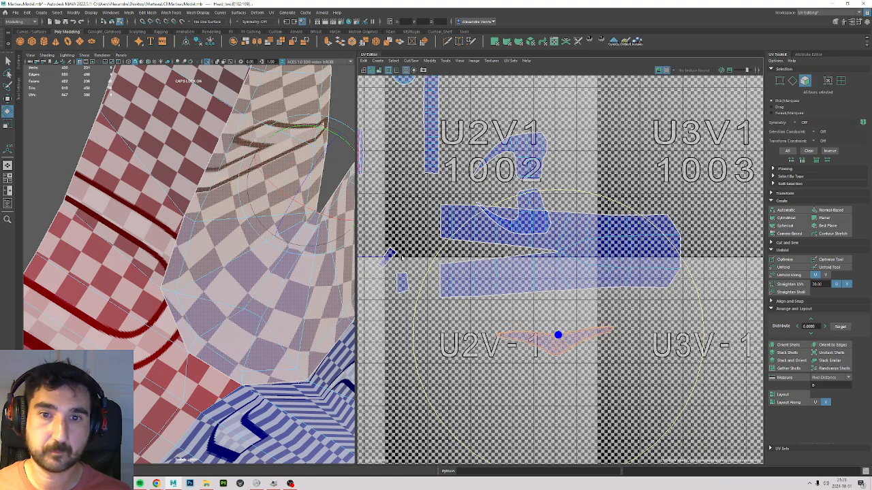
Cut the notch's UV shell in two along the edge line running through its centre.
key(F10)
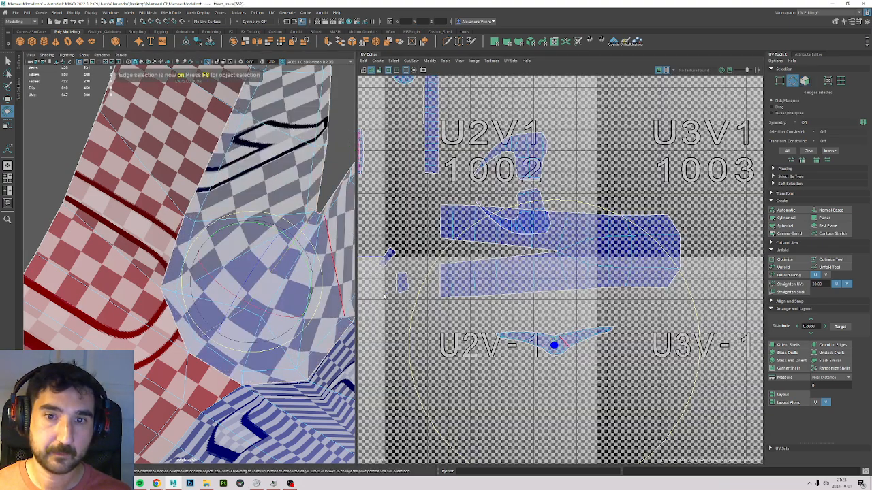
key(Caps_Lock)
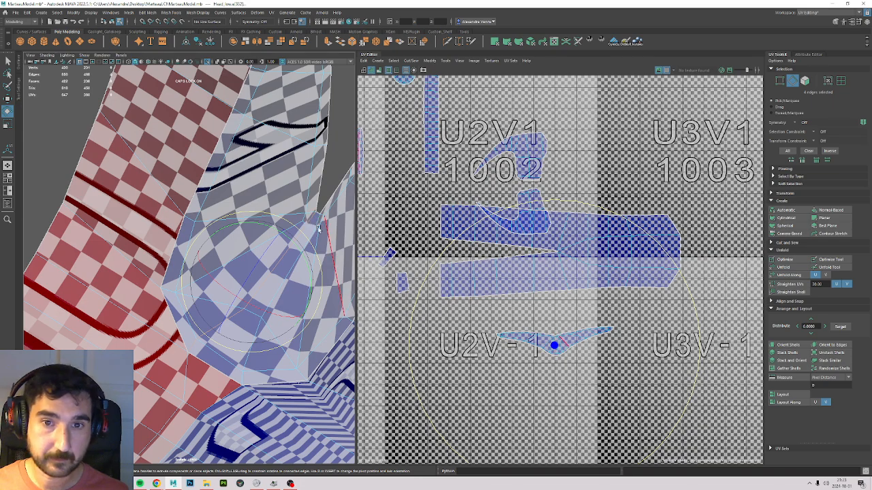
key(ctrl+shift+h)
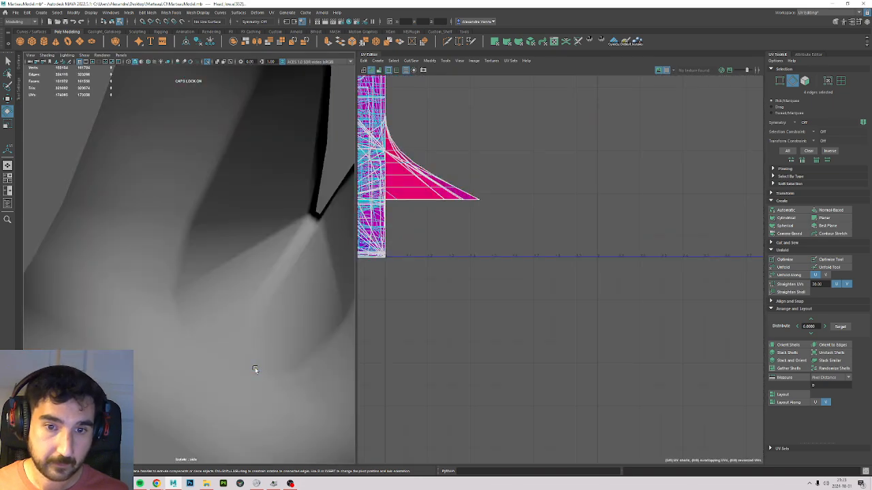
key(ctrl+z)
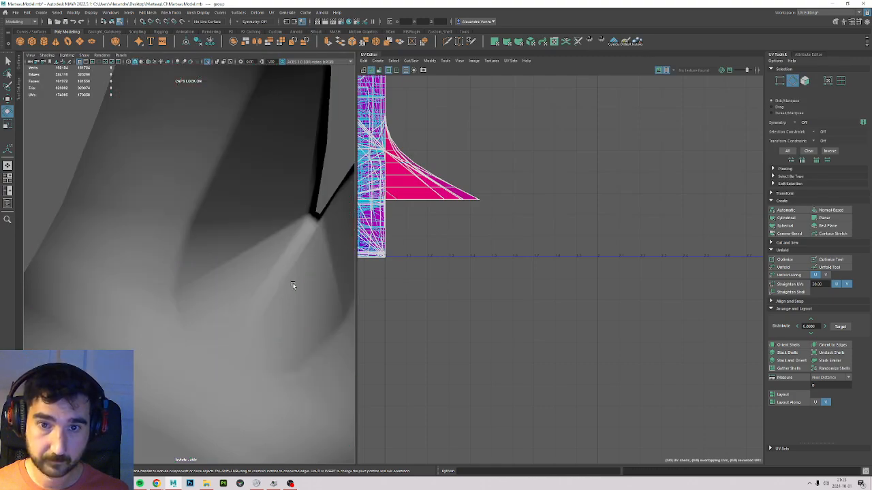
key(ctrl+z)
click(278, 257)
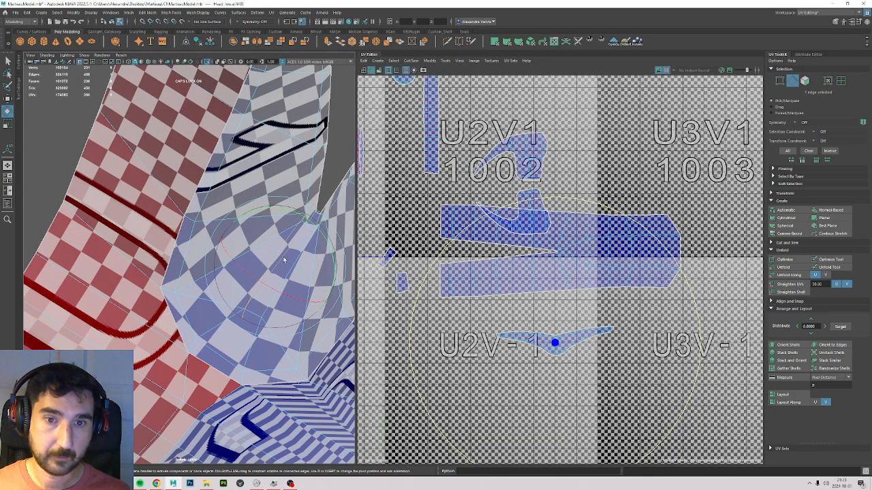
key(w)
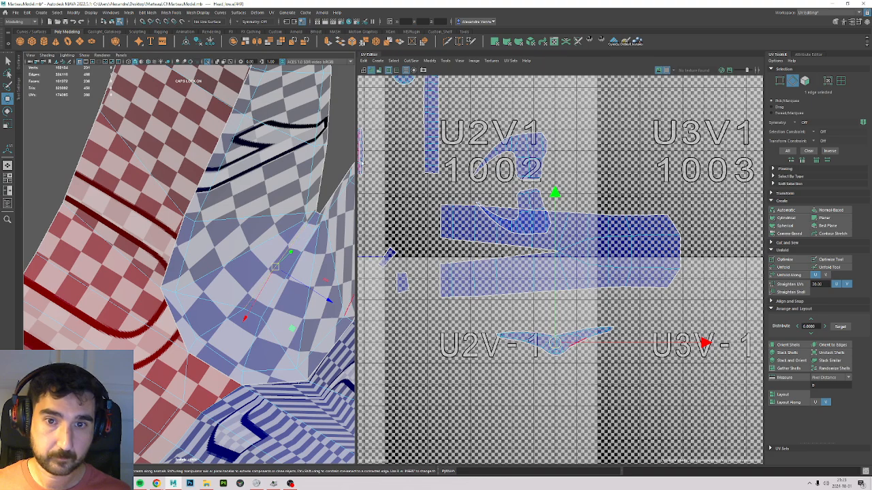
click(333, 186)
click(295, 246)
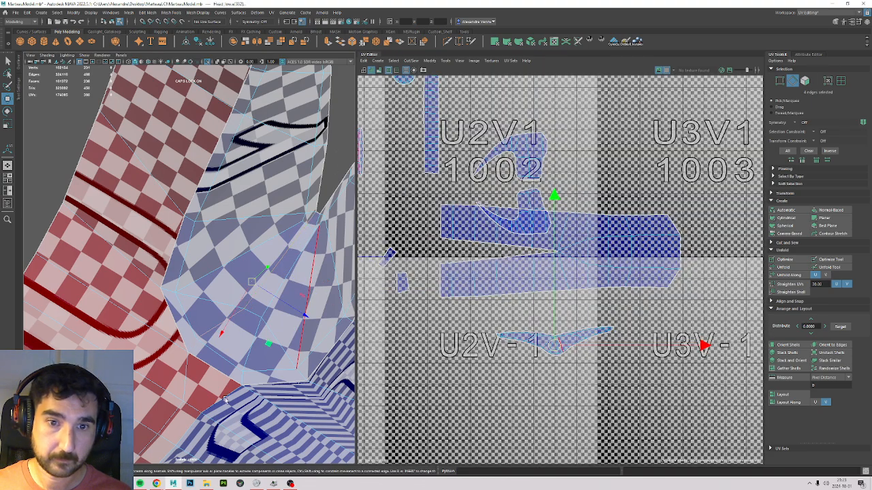
key(shift+x)
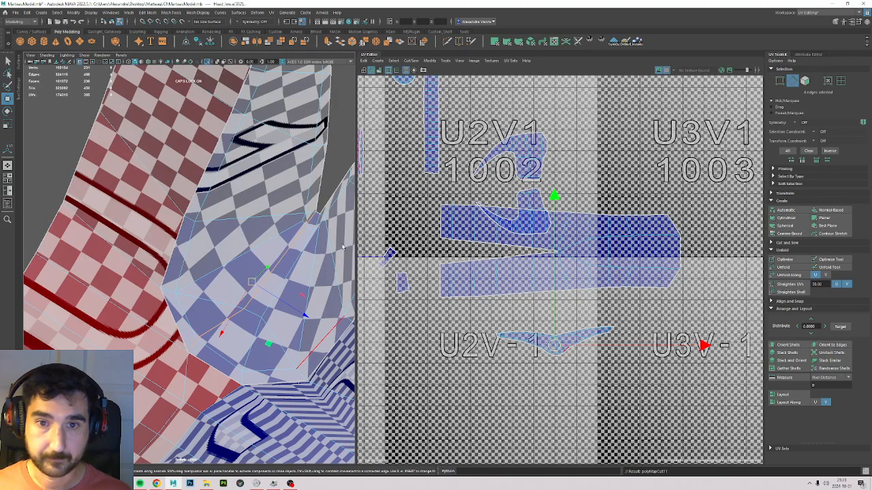
Unfold each half of the split notch shell separately.
scroll(559, 348, up, 3)
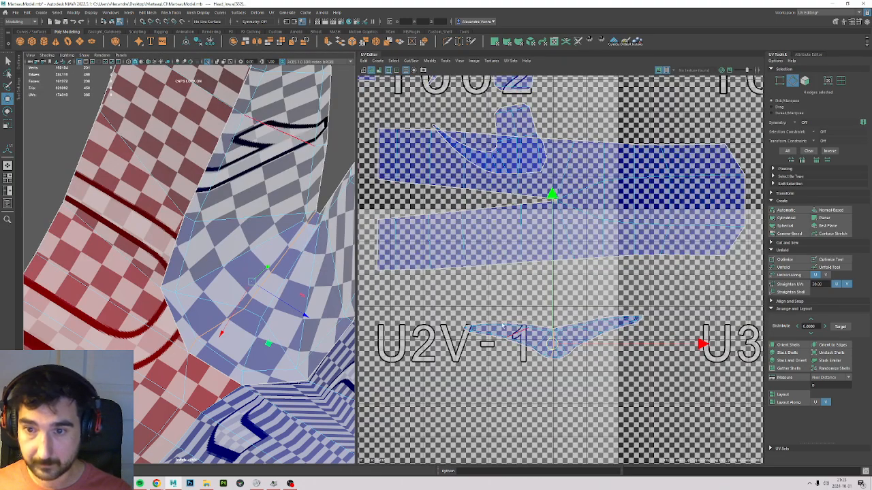
key(F11)
double_click(546, 341)
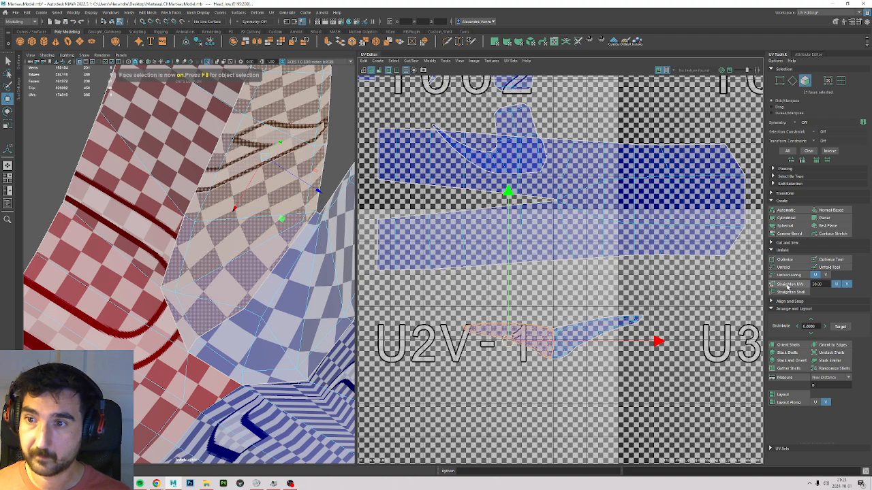
key(Caps_Lock)
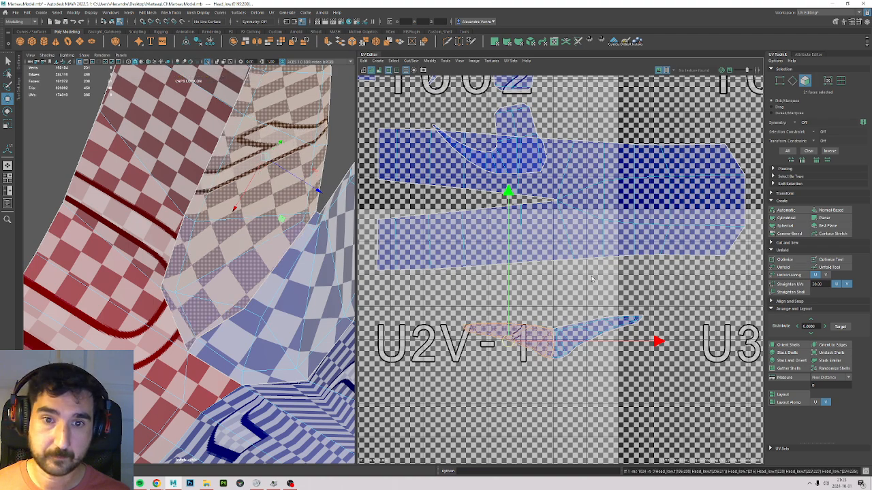
key(F11)
double_click(580, 341)
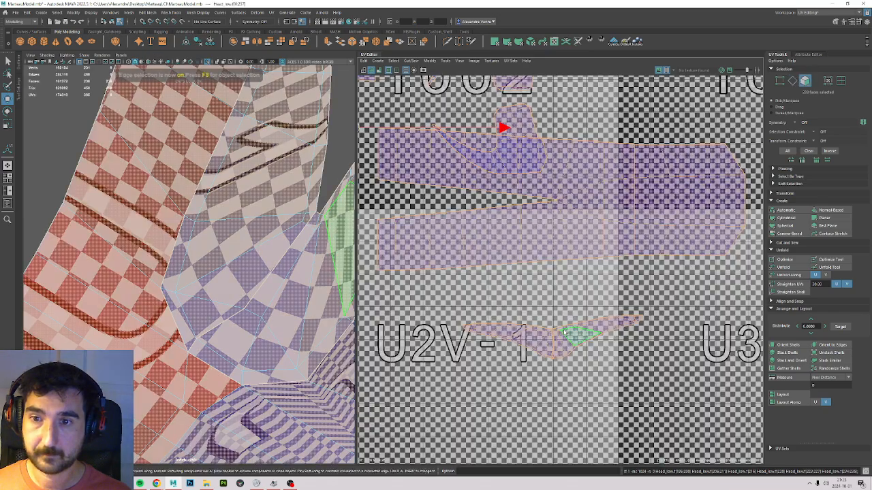
click(802, 270)
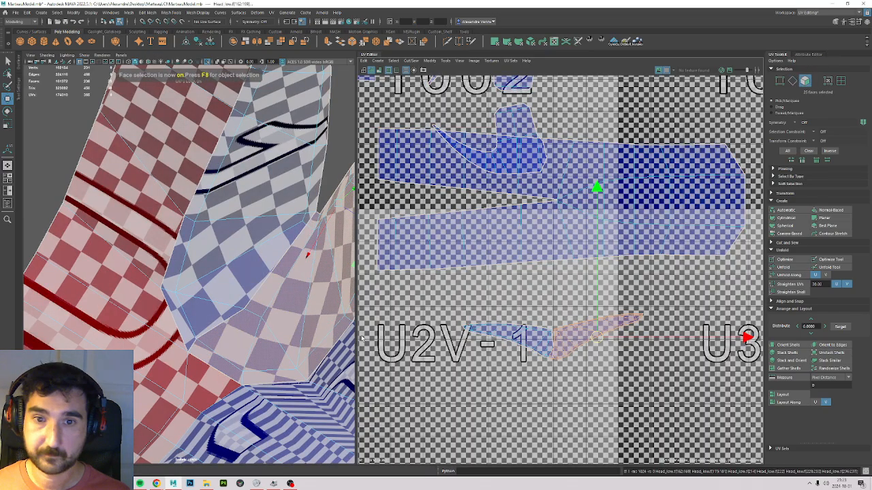
Examine the checker pattern on the notch halves, the claw and the rest of the hammer head for stretching.
alt+middle_drag(305, 303, 165, 264)
alt+drag(164, 265, 188, 264)
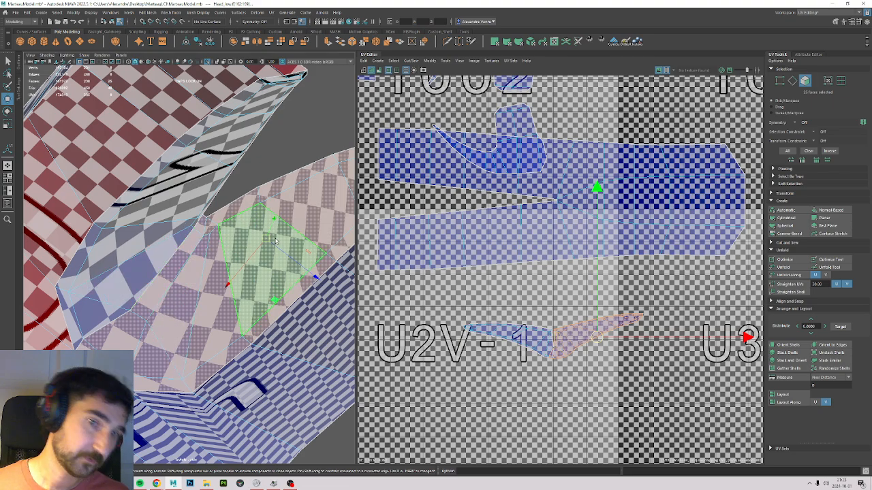
scroll(213, 276, down, 5)
alt+drag(214, 210, 266, 224)
key(bracketleft)
scroll(608, 401, down, 3)
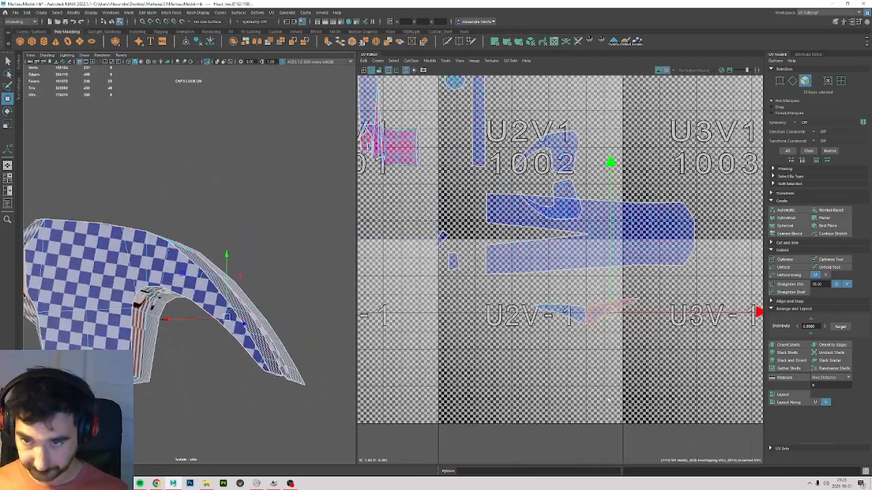
alt+middle_drag(463, 236, 461, 204)
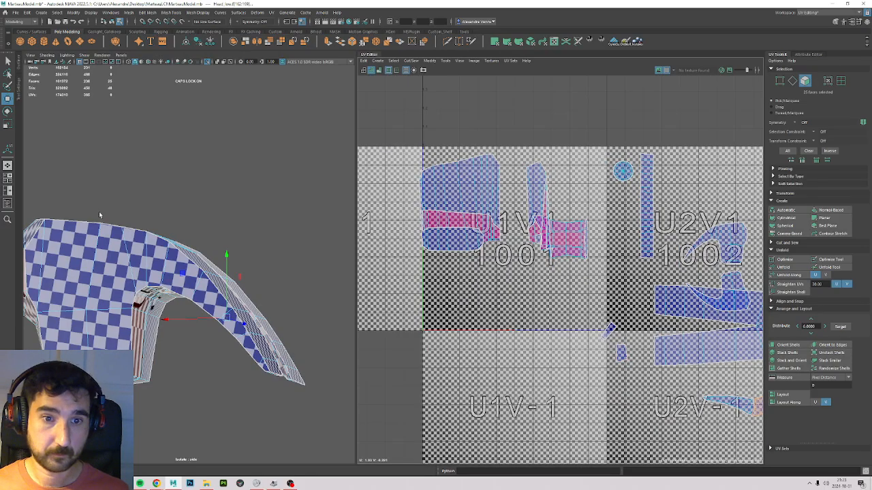
alt+drag(99, 215, 184, 140)
Cut the UVs along the edge loop where the hammer's neck meets the main head block.
click(189, 237)
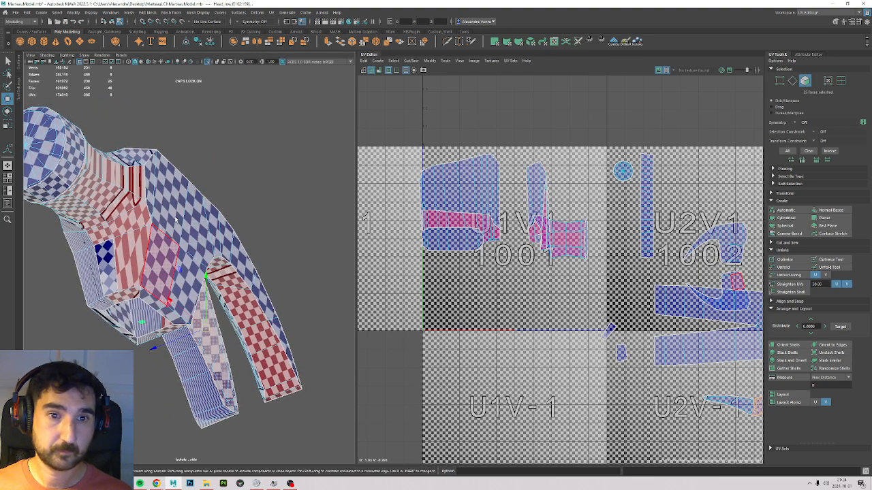
alt+drag(259, 177, 300, 273)
key(F10)
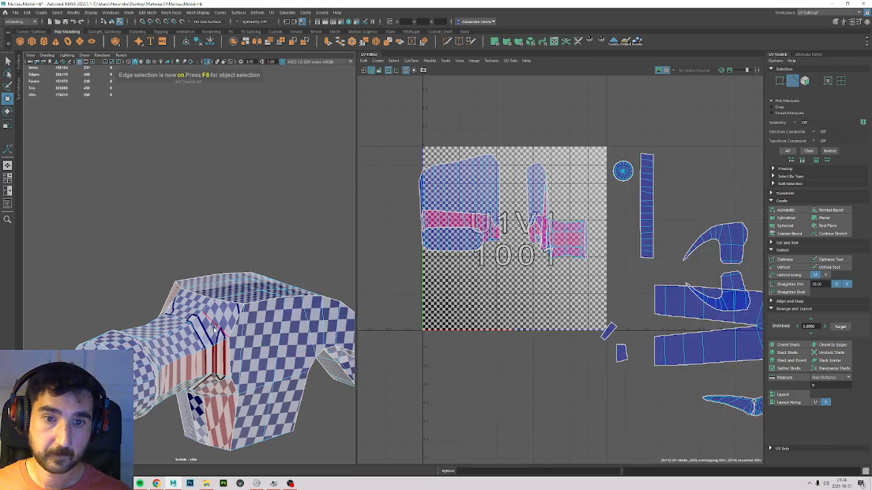
click(301, 280)
alt+drag(207, 325, 265, 355)
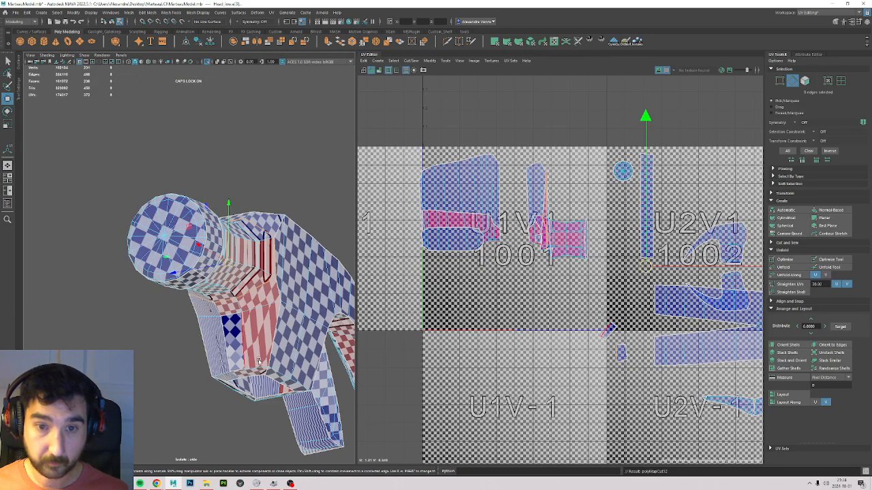
alt+drag(308, 276, 155, 200)
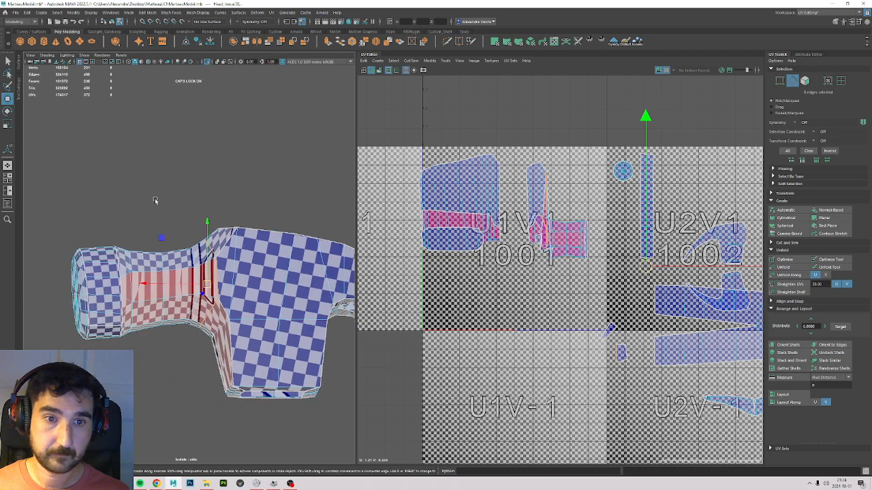
Hide the checker pattern and select the faces around the hammer's neck.
click(658, 71)
key(F11)
drag(114, 223, 202, 411)
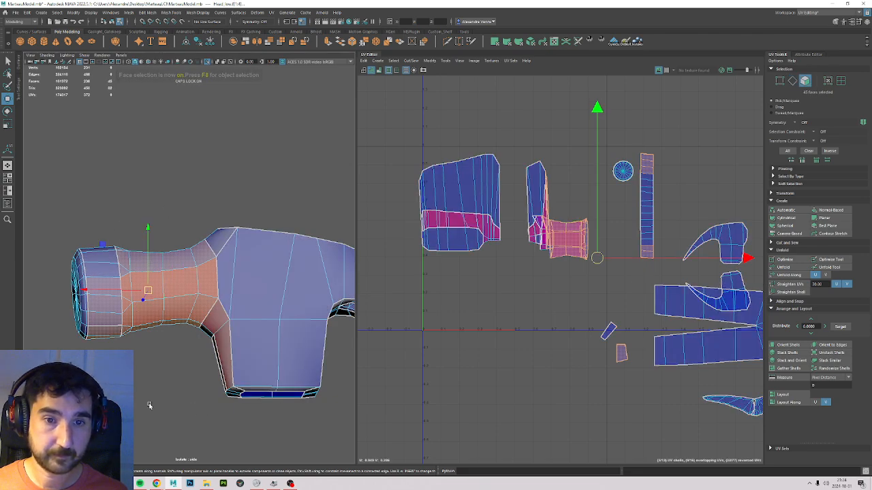
Cut the UVs along the lengthwise edge line running down the centre of the neck's underside.
alt+drag(170, 348, 173, 326)
key(F10)
click(197, 236)
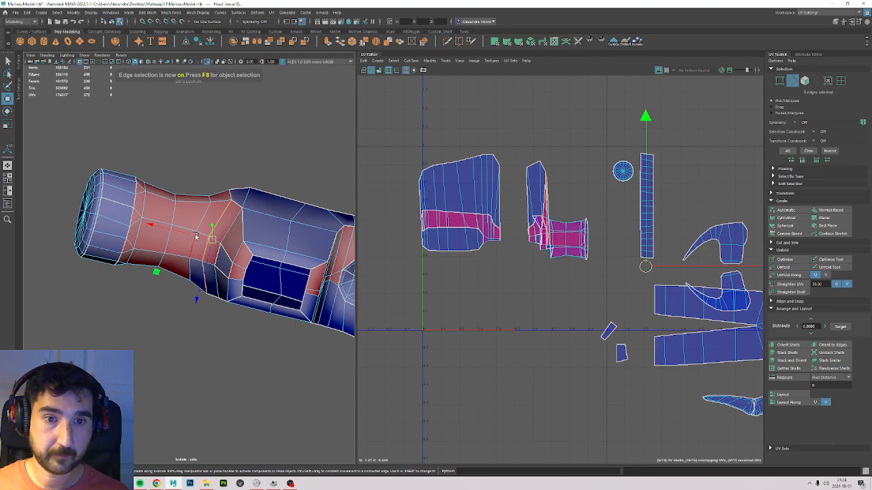
click(194, 256)
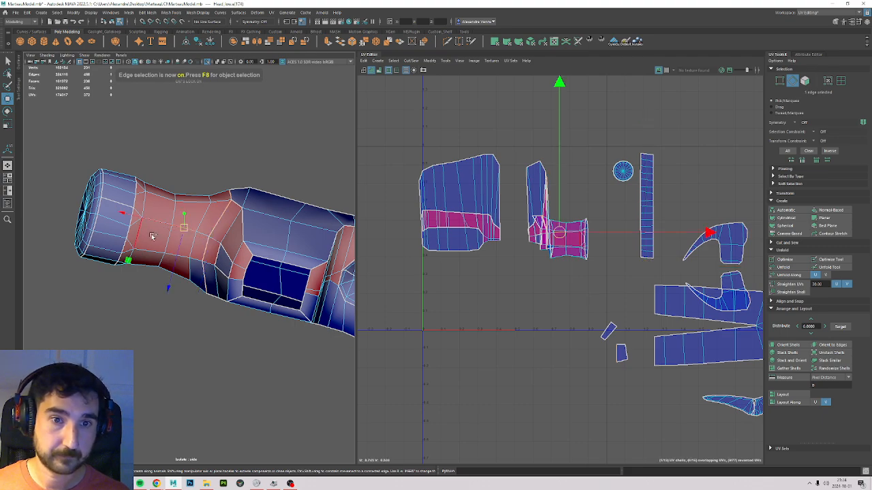
scroll(153, 228, up, 5)
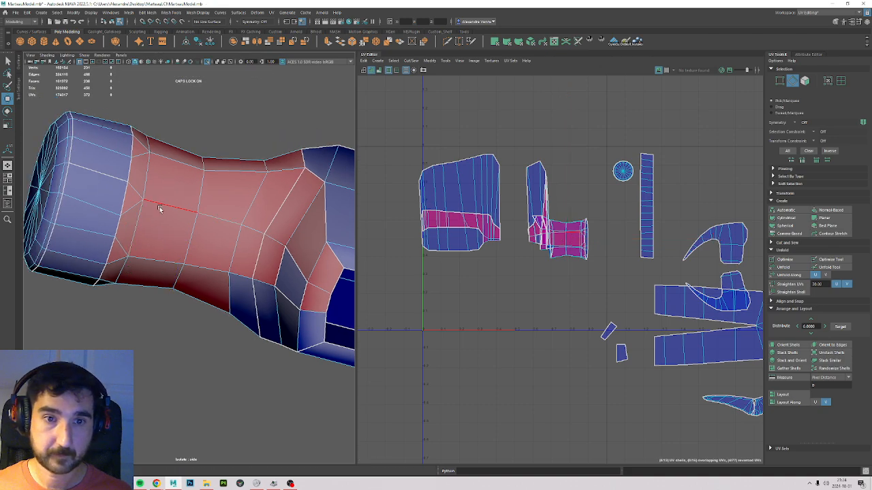
click(133, 212)
shift+click(177, 211)
shift+click(225, 219)
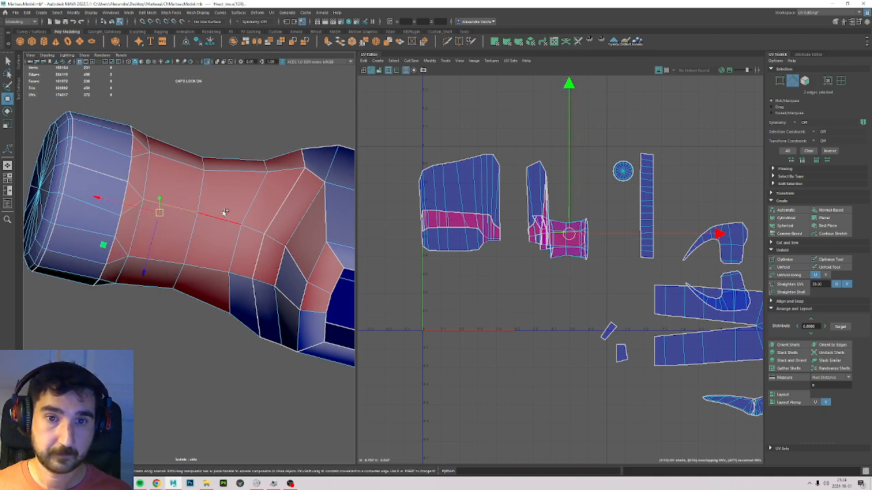
shift+click(257, 228)
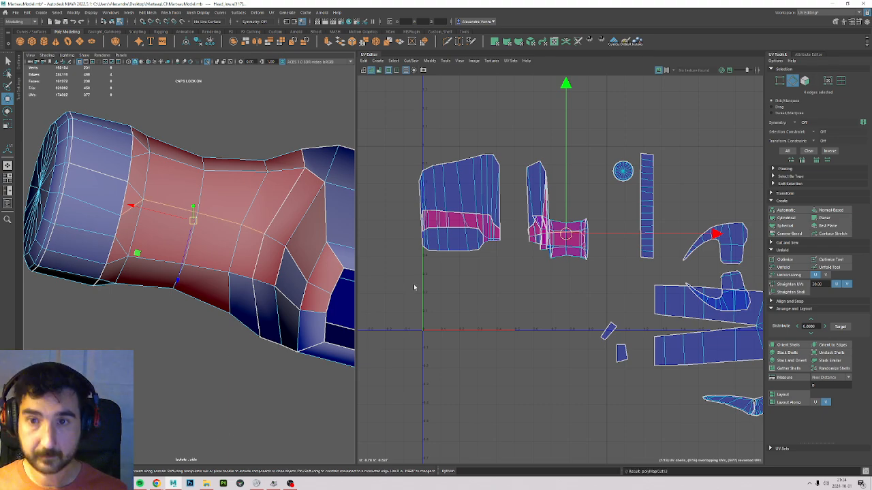
Move the neck's UV shell below the other shells into empty space and unfold it.
key(F11)
double_click(570, 251)
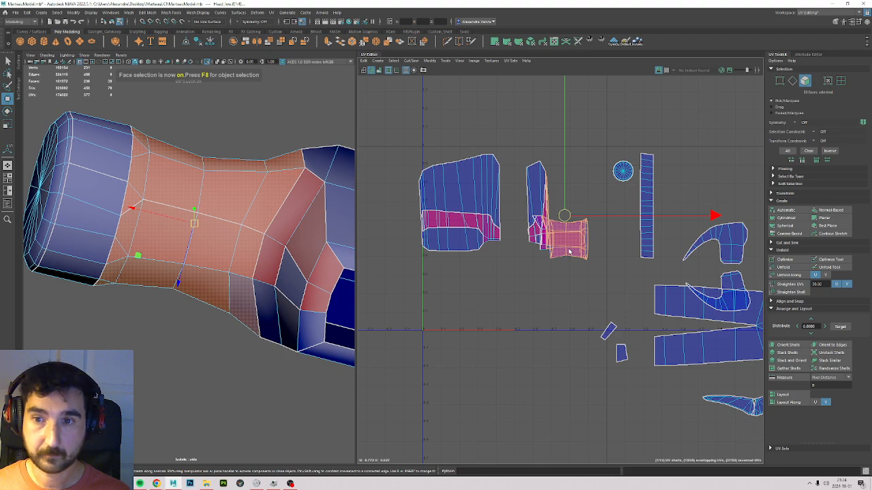
drag(569, 219, 489, 311)
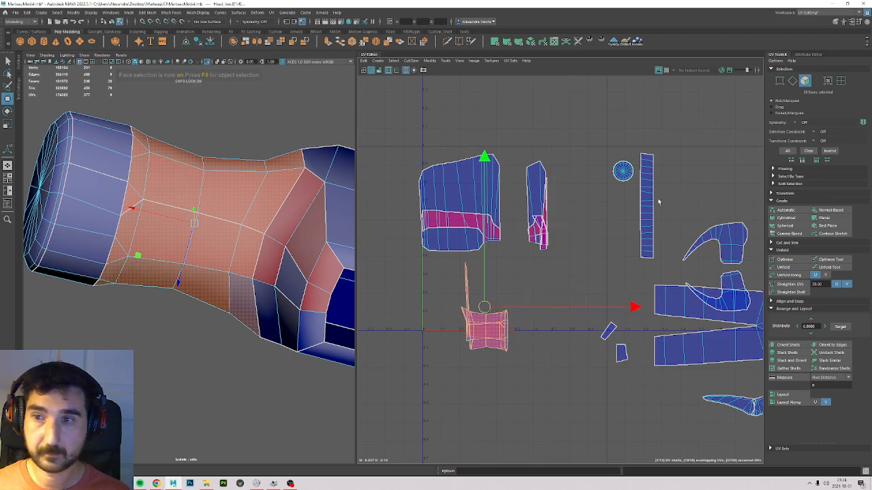
click(788, 276)
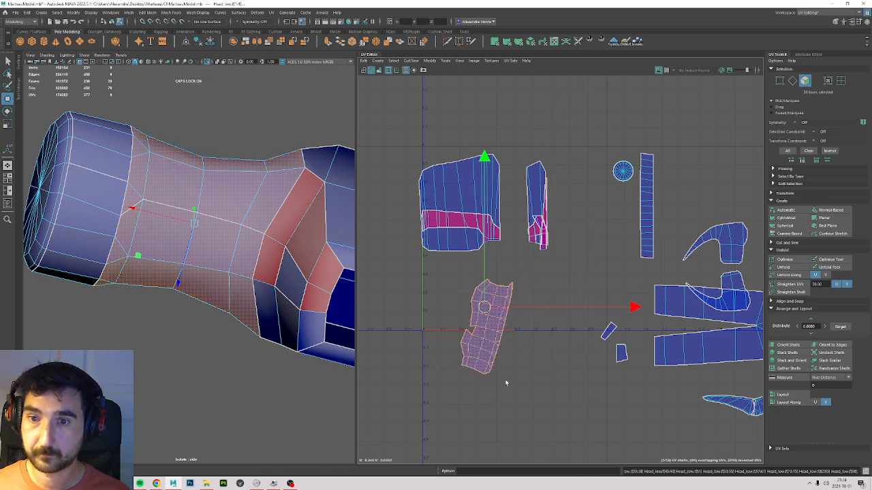
Examine the gap in the neck's unfolded shell and find the matching edge and face on the model.
click(469, 339)
scroll(490, 332, up, 4)
key(F10)
click(476, 326)
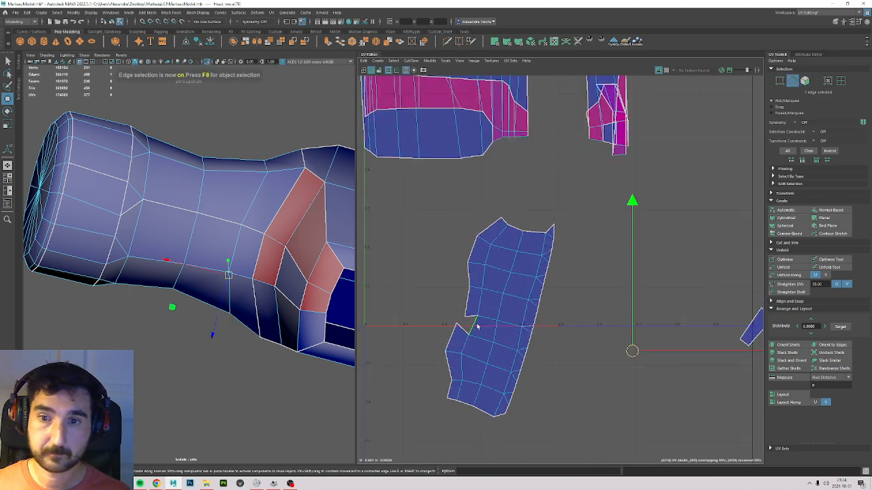
alt+drag(180, 319, 266, 302)
key(f)
alt+drag(122, 328, 195, 331)
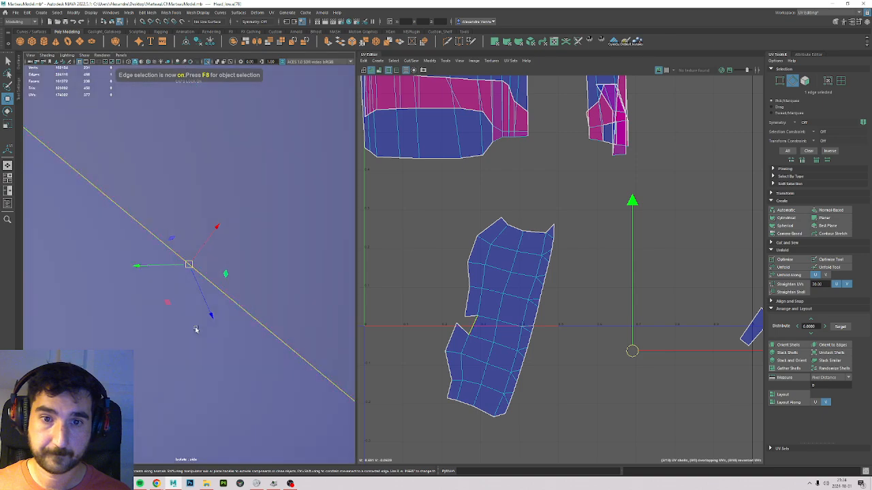
scroll(225, 294, down, 8)
alt+drag(225, 294, 227, 249)
scroll(170, 254, up, 4)
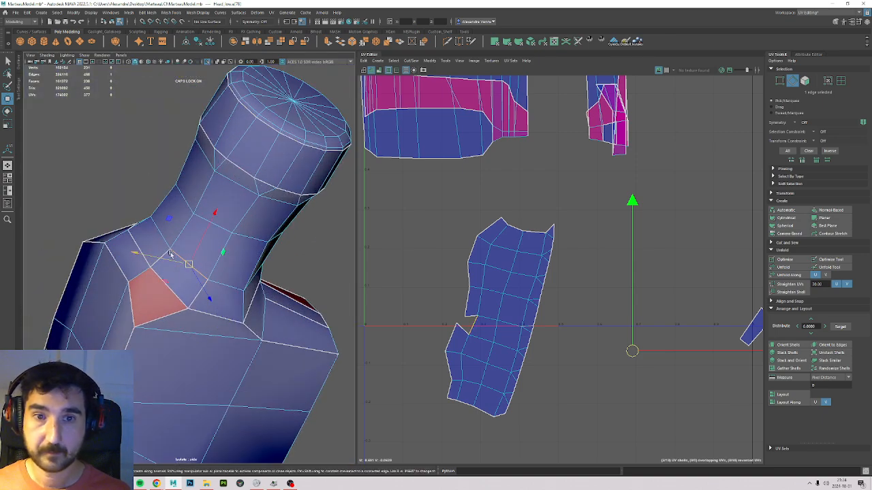
scroll(483, 349, up, 4)
alt+middle_drag(485, 383, 483, 413)
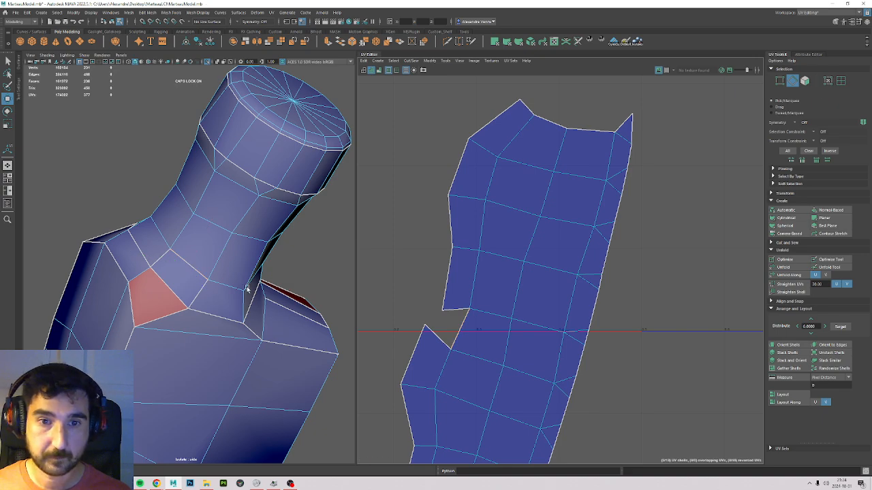
Apply a planar projection to the face missing from the neck's shell and unfold it.
key(F11)
click(189, 284)
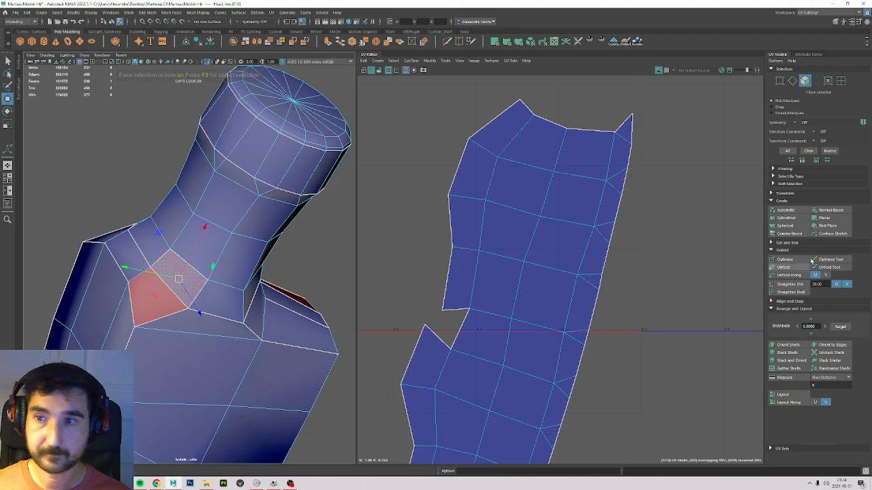
click(840, 224)
scroll(642, 249, down, 5)
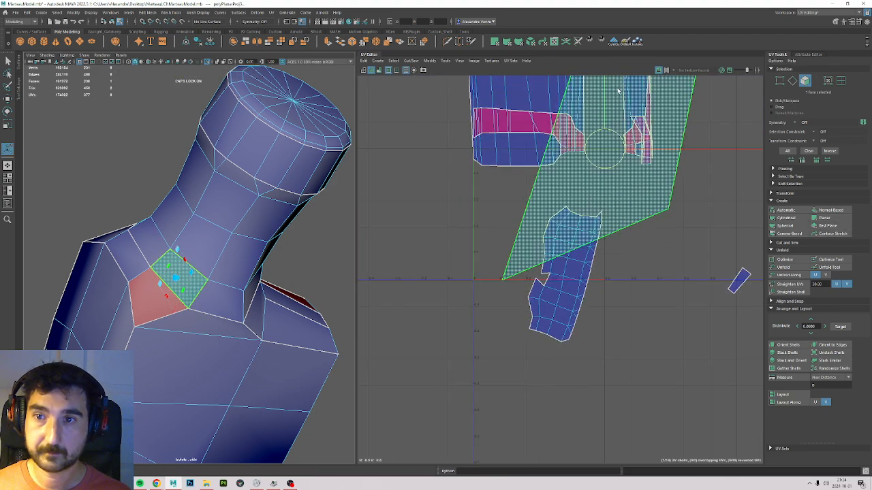
alt+middle_drag(573, 279, 533, 273)
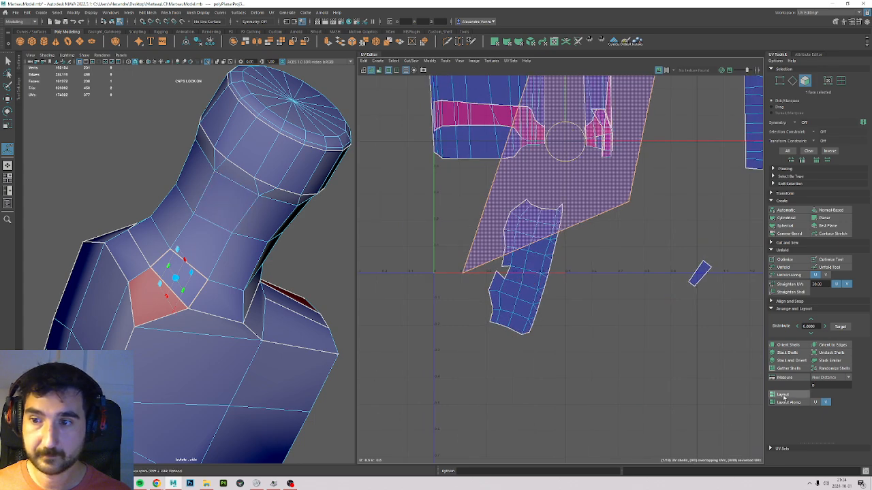
click(783, 267)
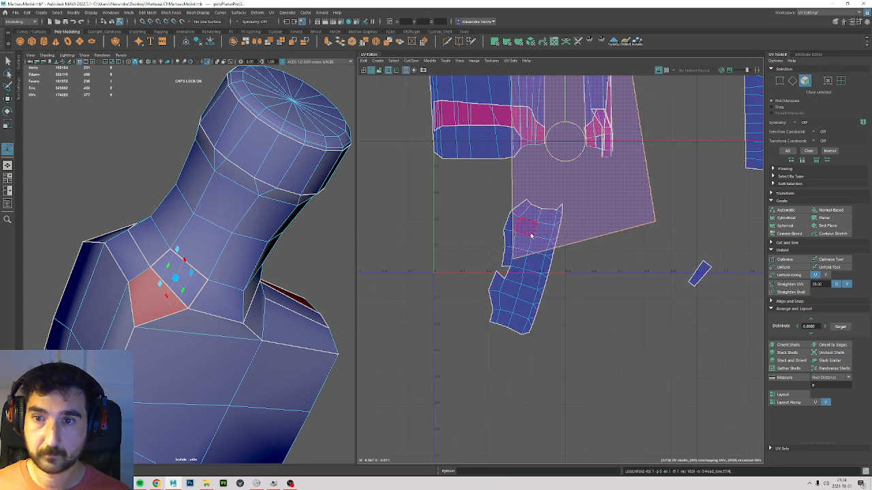
Stitch the separate face and the neck's UV shell together along the edge inside the shell's gap.
scroll(545, 306, up, 5)
key(F10)
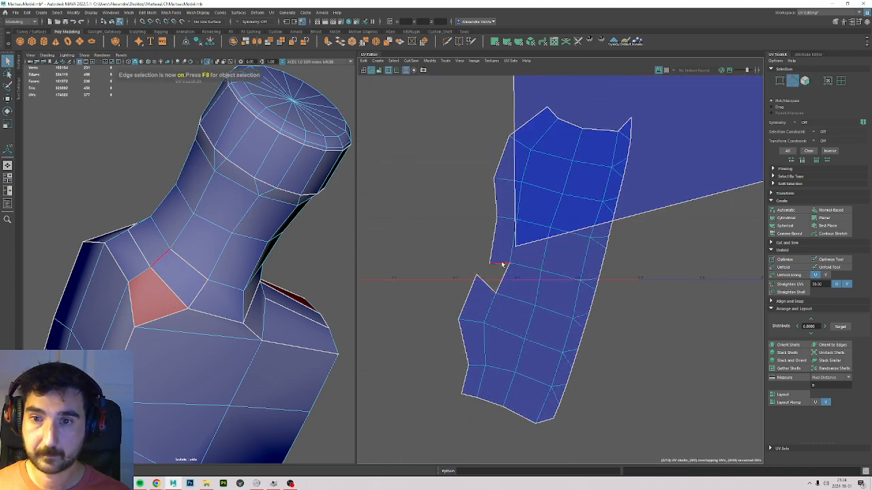
click(500, 271)
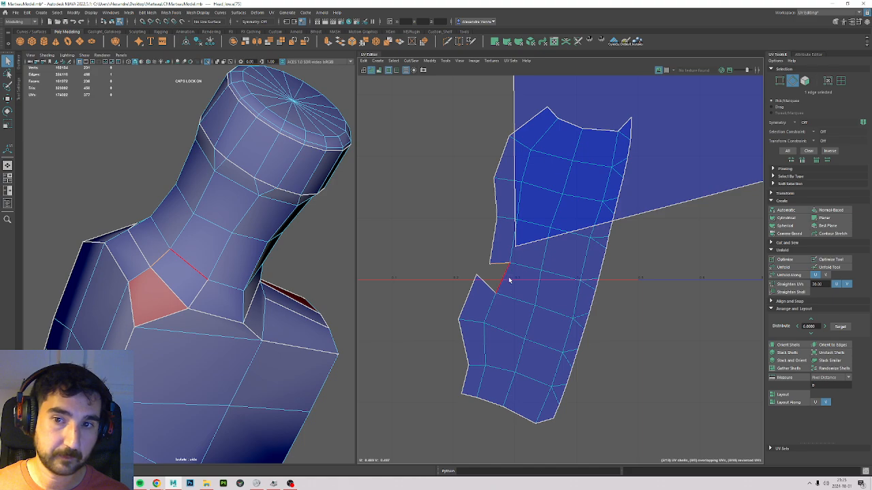
click(781, 243)
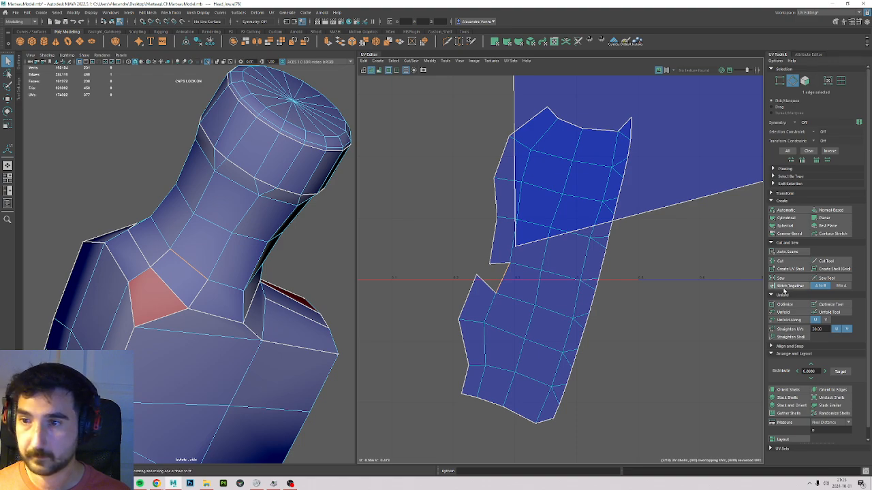
click(782, 286)
scroll(554, 233, down, 6)
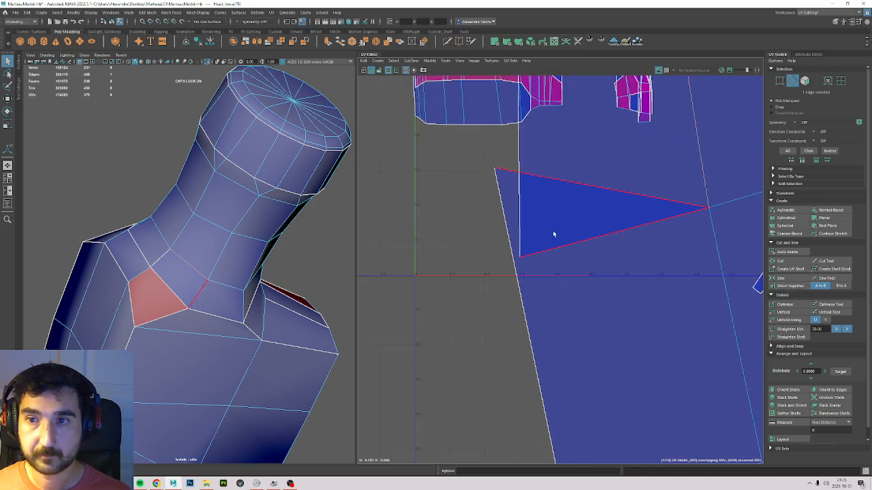
scroll(572, 318, up, 4)
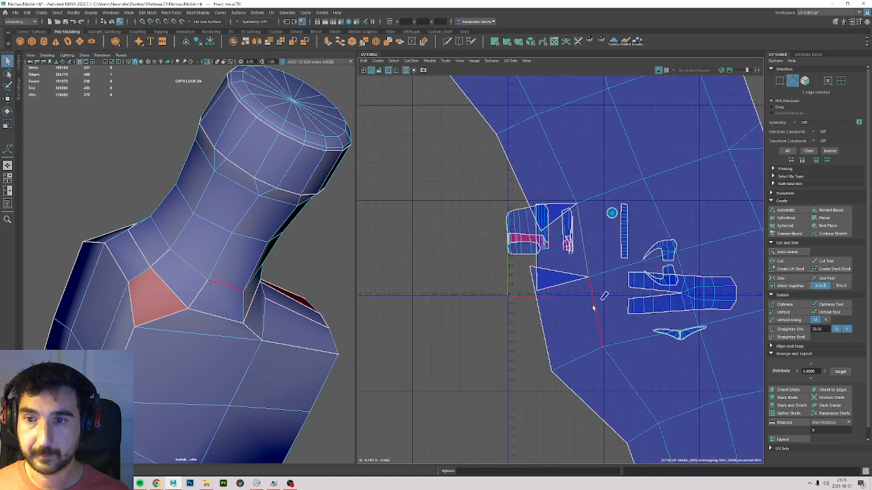
Select the oversized neck shell and move it sideways, clear of the other UV shells.
key(F11)
double_click(597, 162)
scroll(576, 221, down, 4)
key(w)
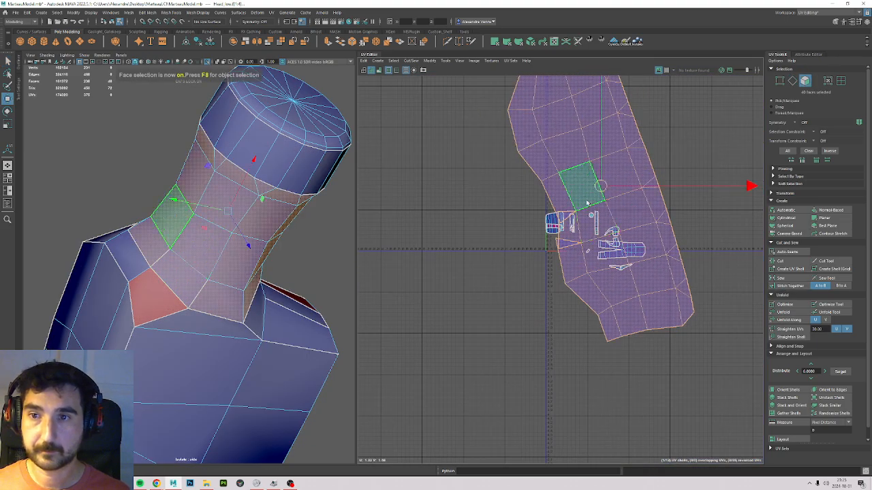
drag(600, 186, 406, 186)
alt+middle_drag(392, 242, 566, 341)
scroll(565, 341, up, 3)
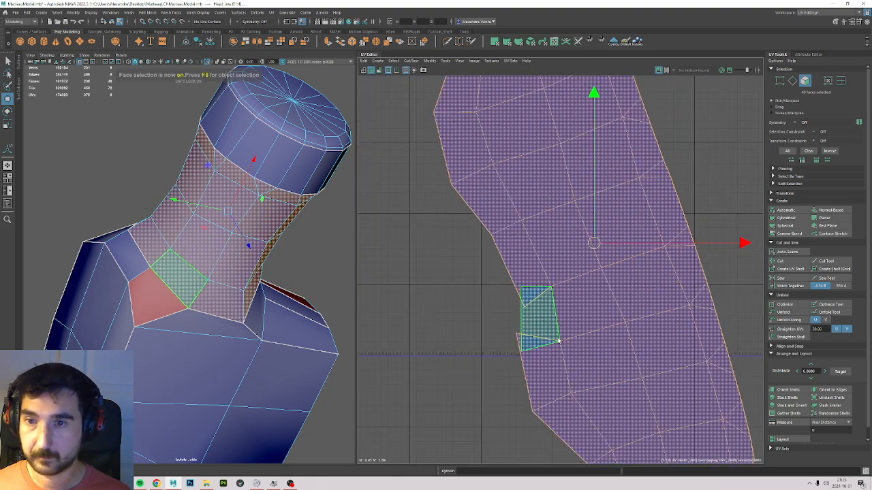
Sew the two remaining open edges on either side of the face stitched into the neck shell.
key(F10)
scroll(528, 200, down, 2)
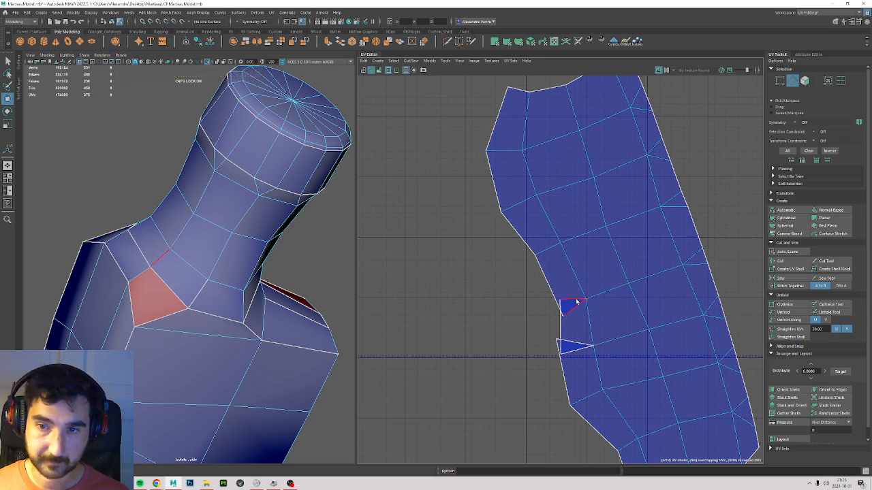
scroll(576, 301, up, 5)
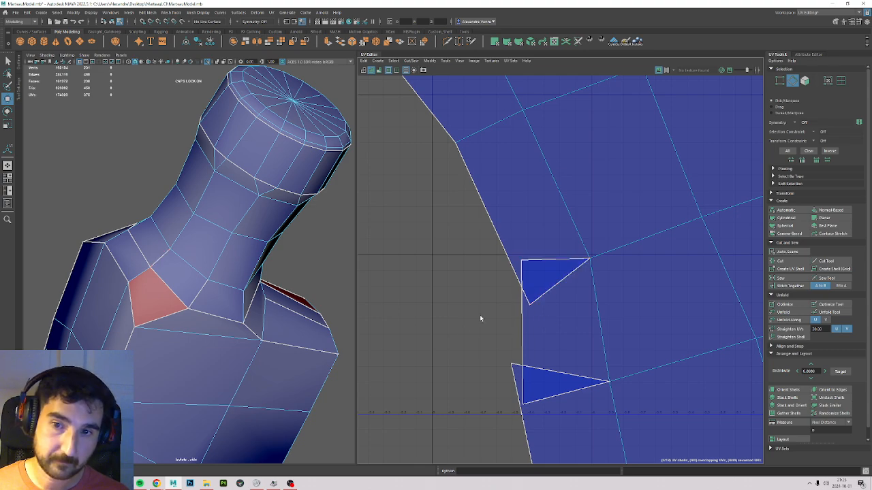
click(555, 295)
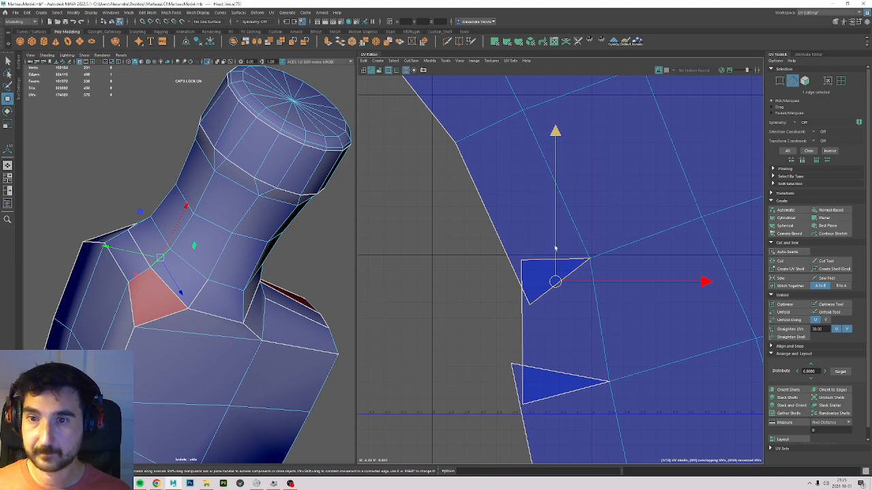
click(782, 279)
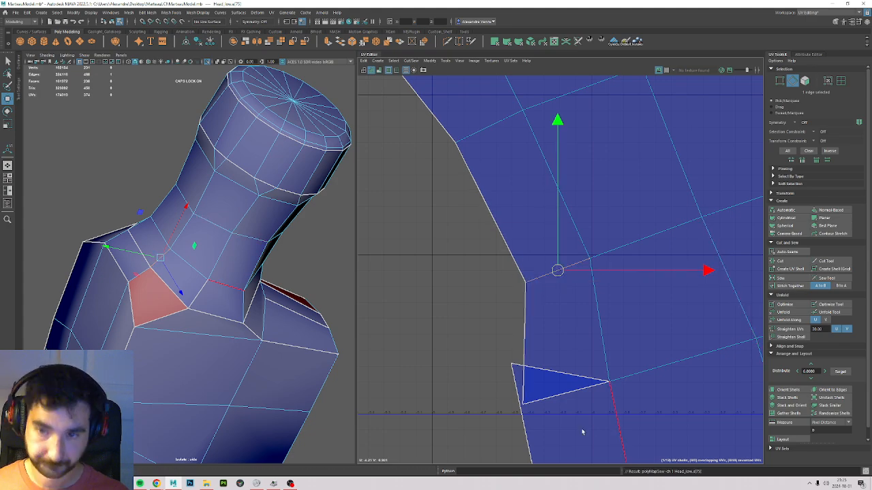
click(568, 386)
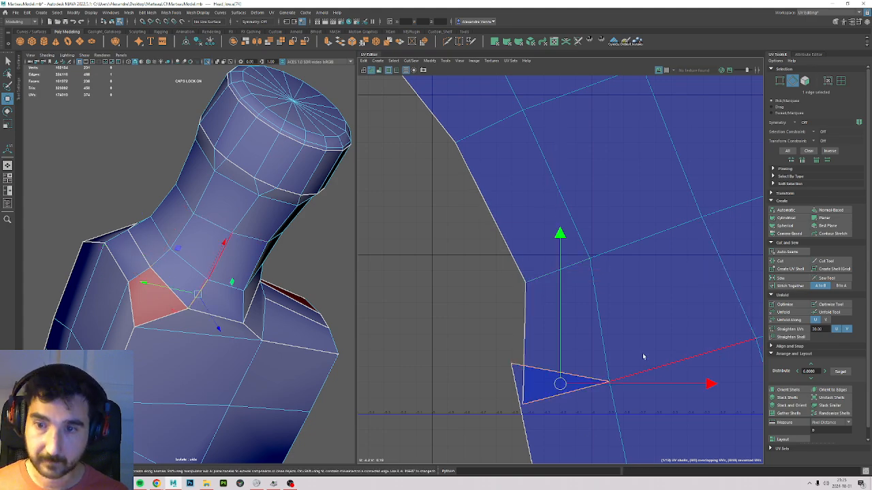
click(793, 286)
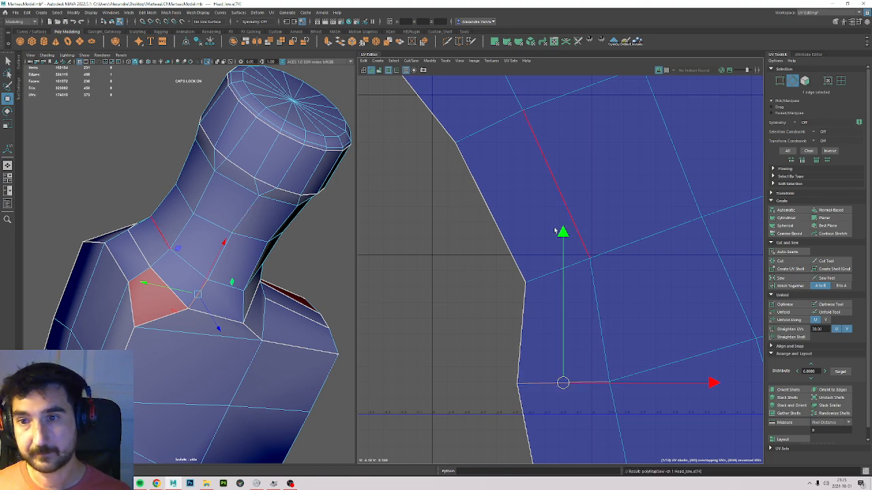
Select the whole joined neck shell and unfold it again.
click(547, 320)
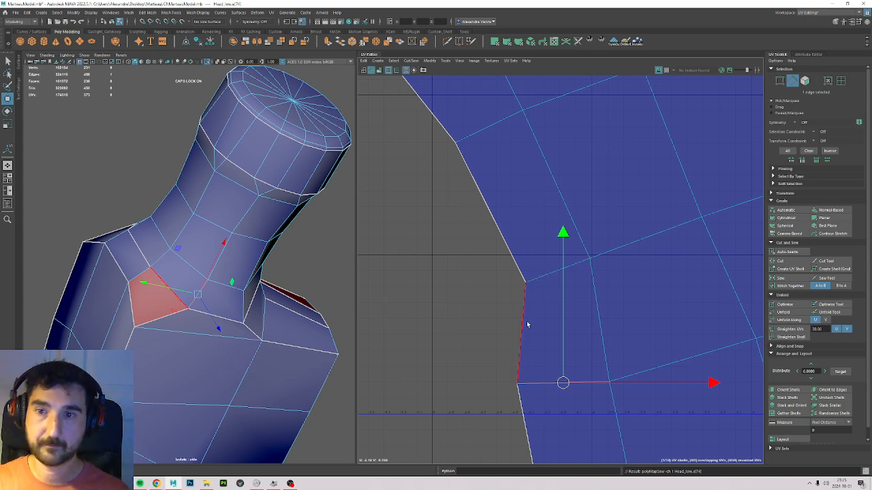
click(504, 159)
key(F11)
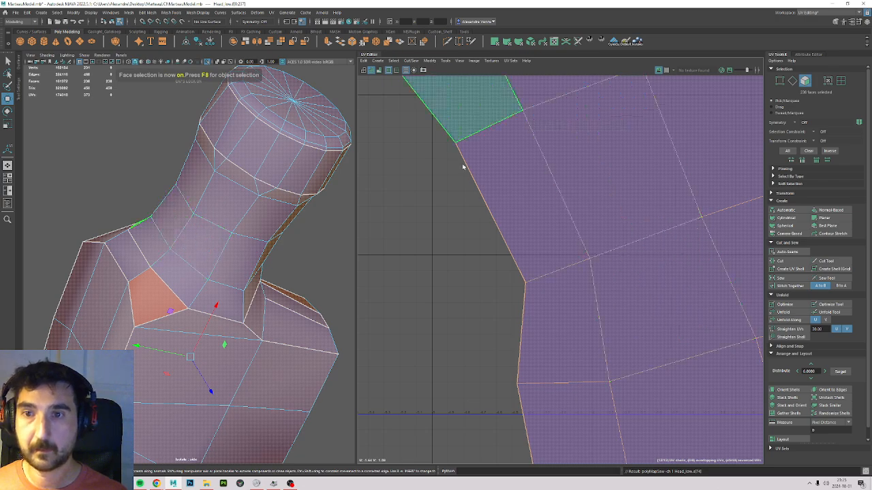
scroll(569, 286, down, 3)
double_click(611, 279)
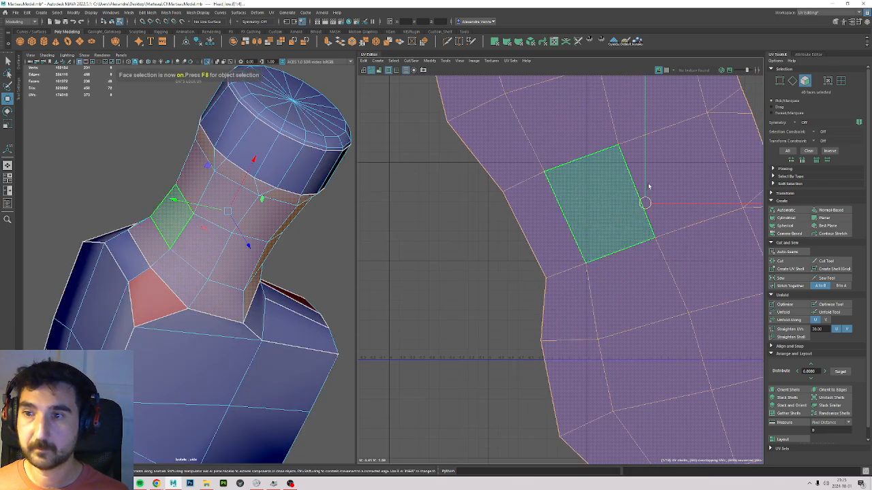
click(789, 316)
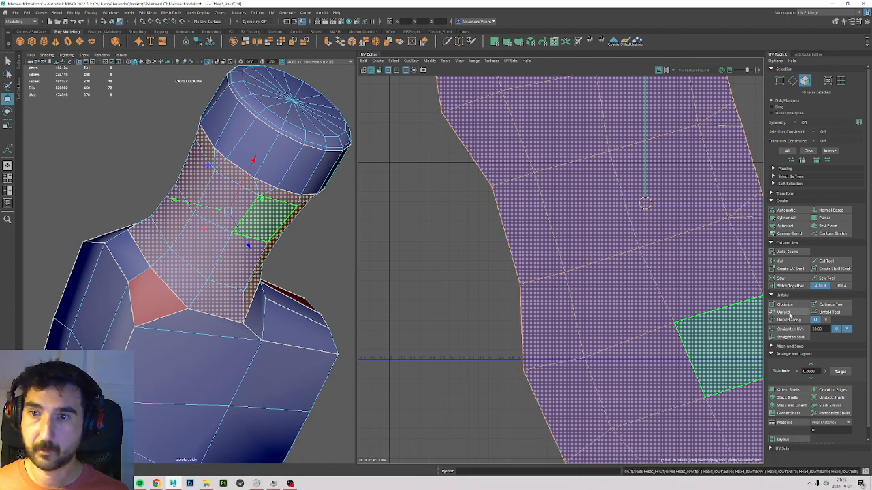
Rotate the unfolded neck shell until it stands upright in UV space.
scroll(579, 280, down, 4)
key(e)
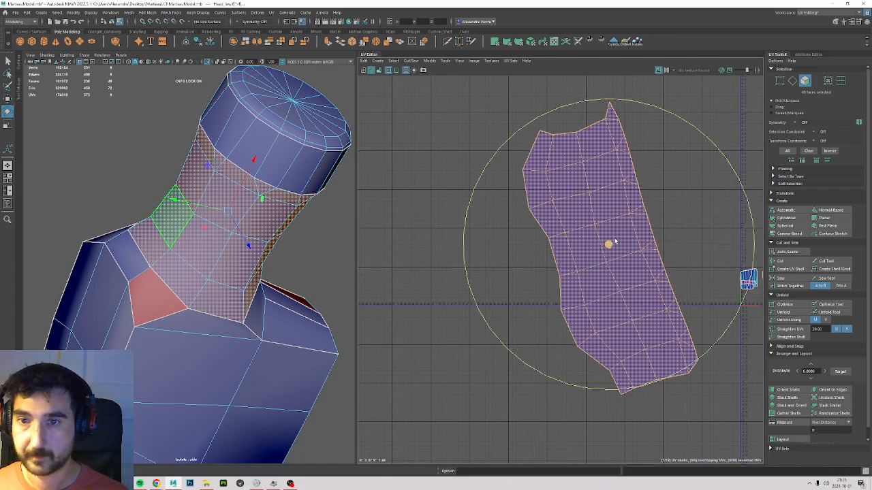
drag(689, 123, 725, 148)
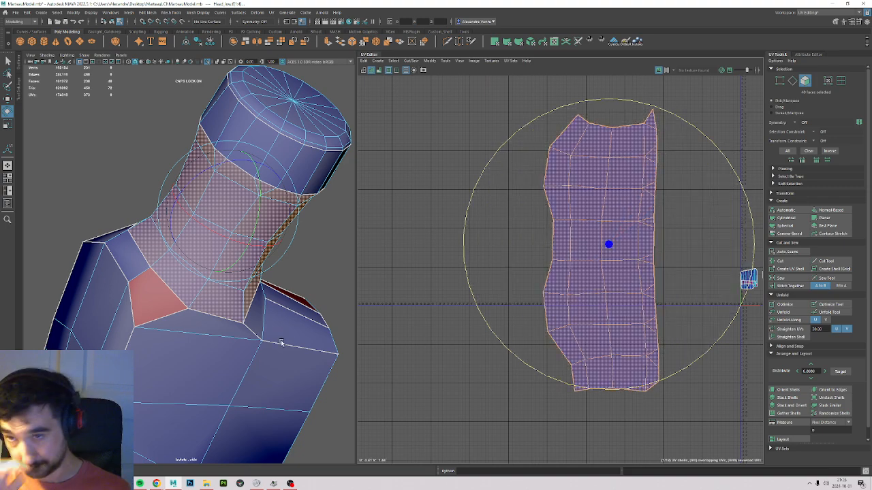
Scale the neck shell down close to the size of the other shells and move it beside them.
scroll(648, 198, down, 4)
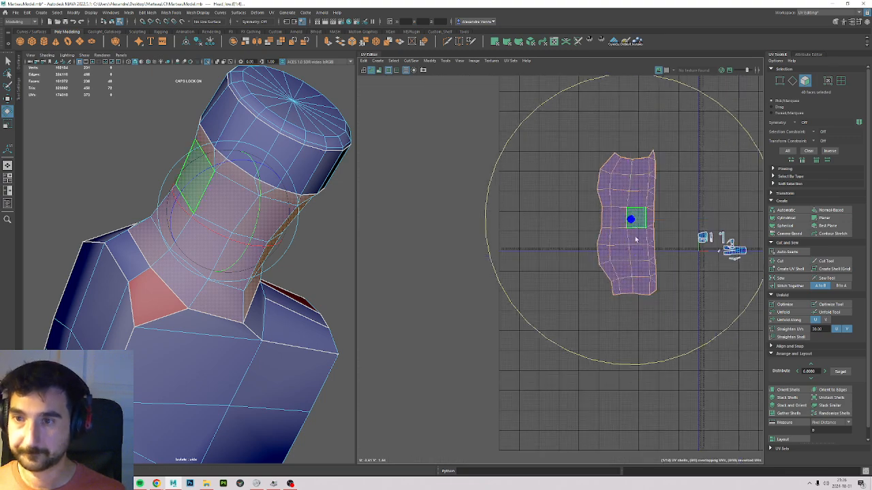
key(w)
alt+middle_drag(624, 232, 501, 280)
key(r)
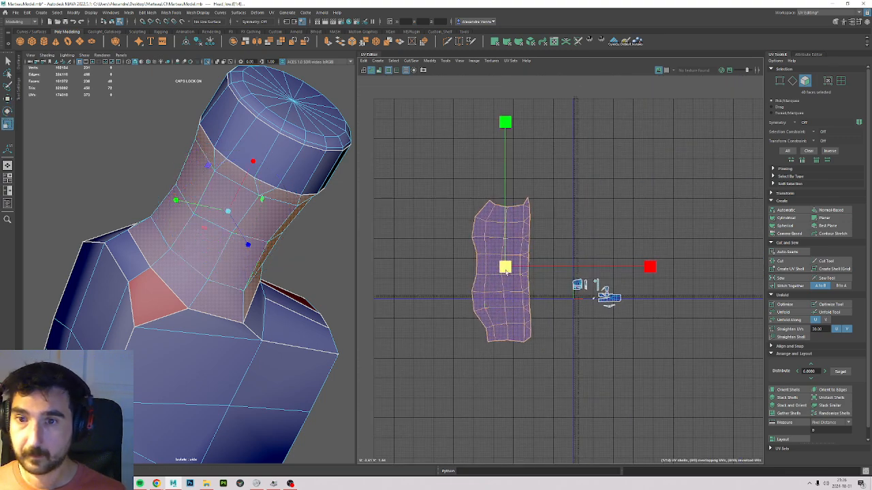
drag(503, 272, 354, 306)
key(w)
scroll(461, 261, up, 3)
drag(532, 271, 710, 308)
Select the large overlapping shell that covers the inner side of the claws and unfold it.
scroll(670, 301, up, 6)
scroll(186, 334, down, 1)
alt+drag(186, 335, 287, 275)
alt+middle_drag(287, 275, 195, 306)
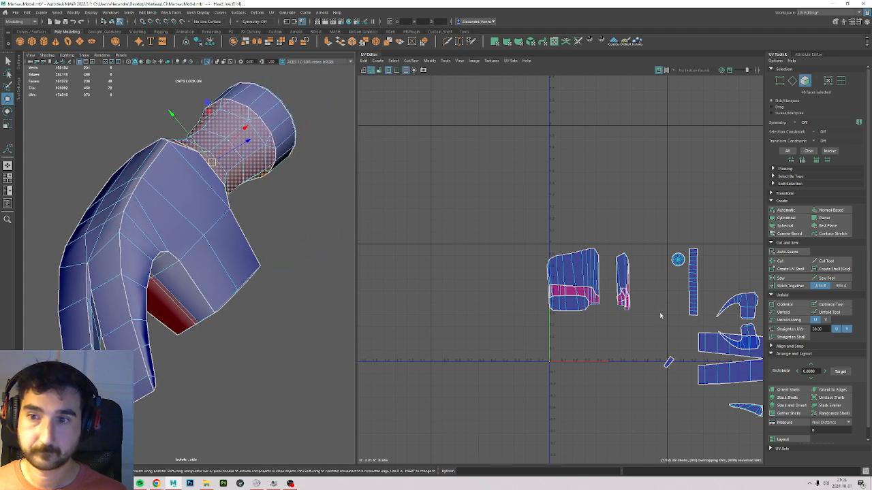
click(585, 329)
scroll(582, 282, up, 3)
double_click(589, 266)
alt+drag(170, 300, 259, 157)
alt+drag(181, 167, 181, 213)
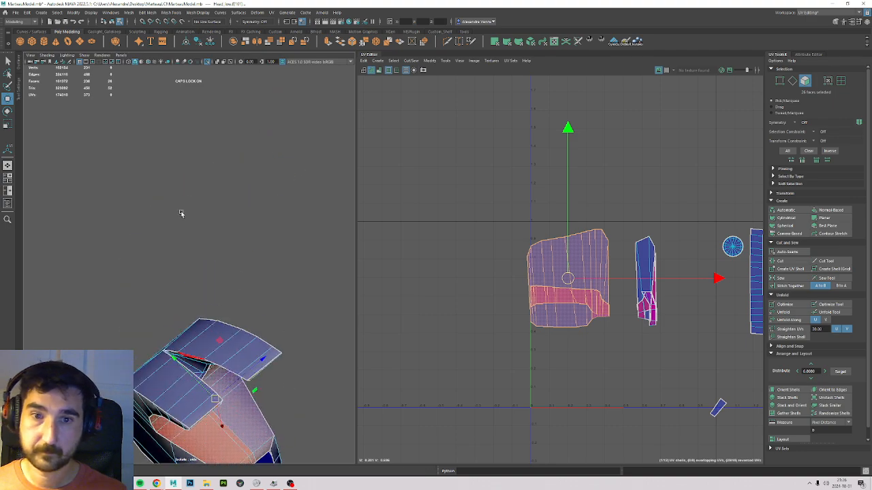
alt+drag(257, 273, 240, 148)
alt+drag(211, 121, 191, 133)
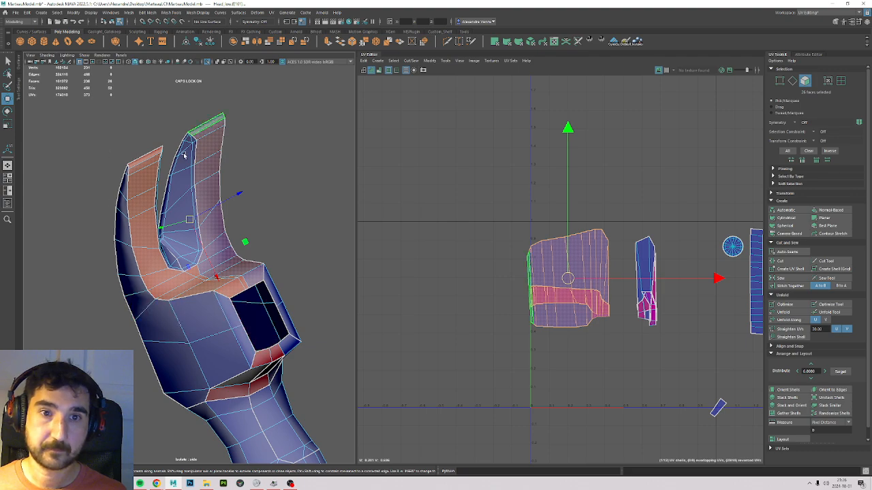
click(783, 312)
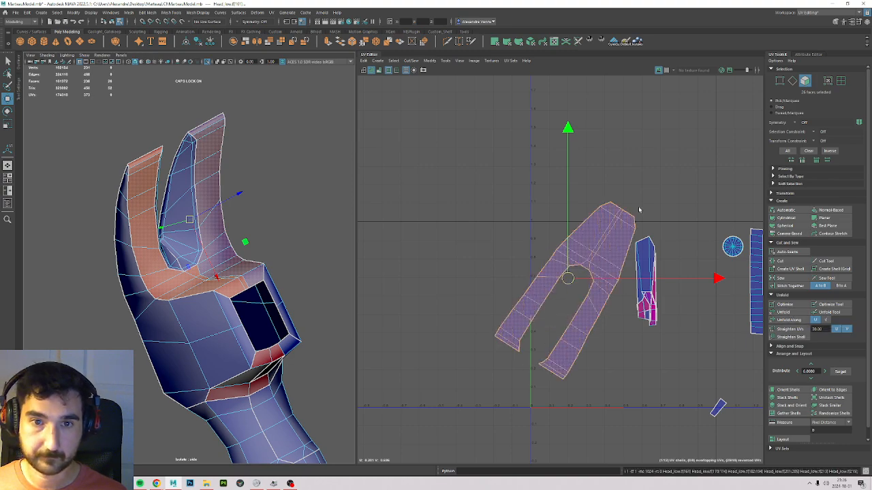
click(638, 210)
Select the whole unfolded claw shell and move it above the finished shells, clear of the remaining ones.
click(603, 265)
scroll(587, 274, down, 3)
double_click(581, 254)
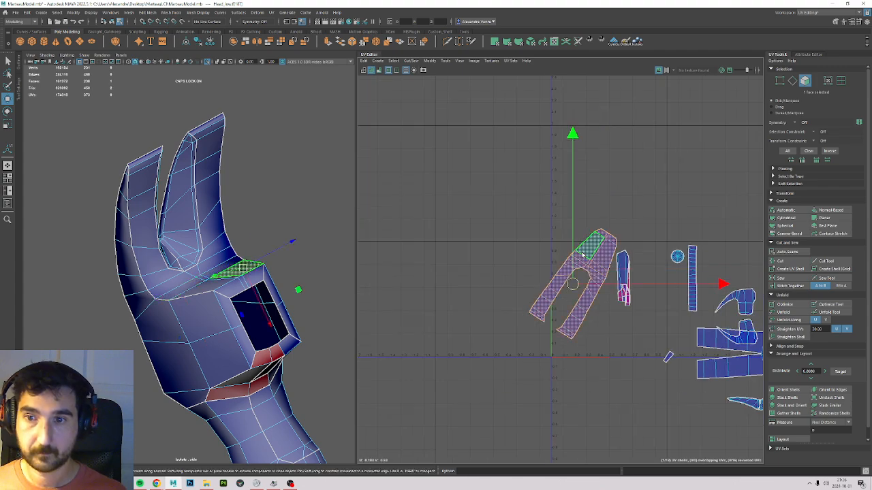
alt+middle_drag(582, 255, 392, 244)
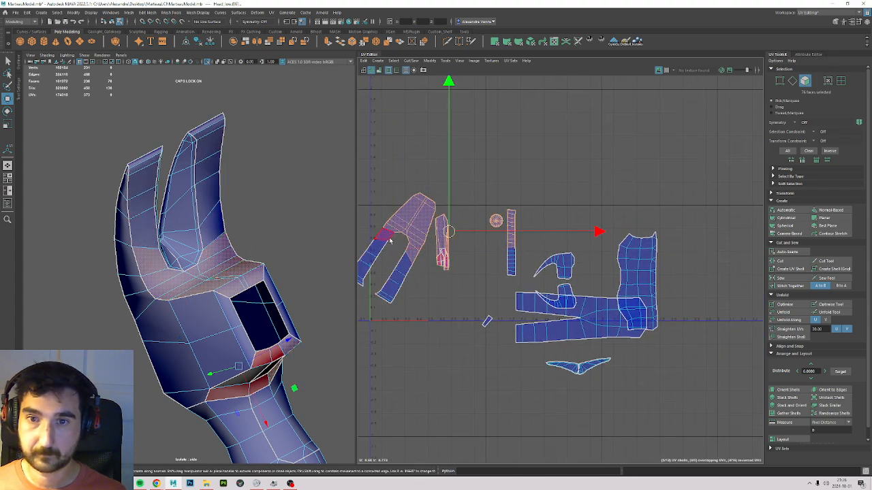
drag(393, 252, 642, 172)
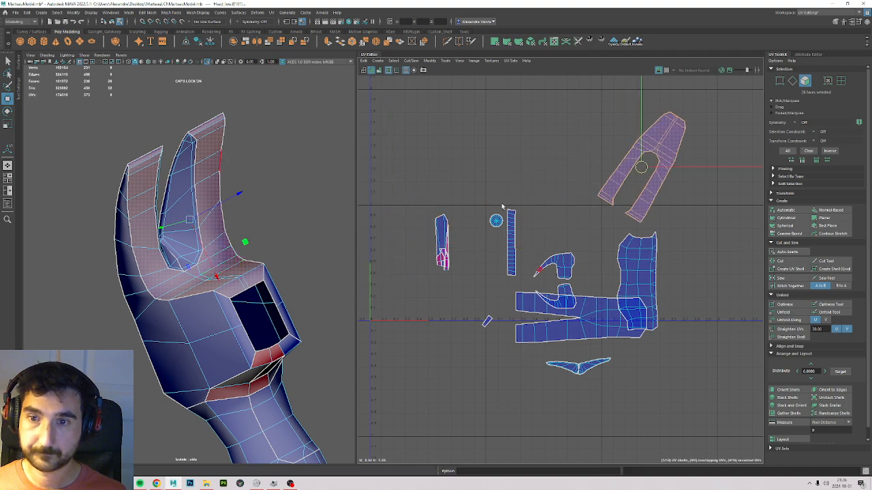
Move the separate small rectangular face onto the unfinished overlapping shells and select the whole group.
scroll(457, 249, up, 3)
drag(469, 216, 372, 361)
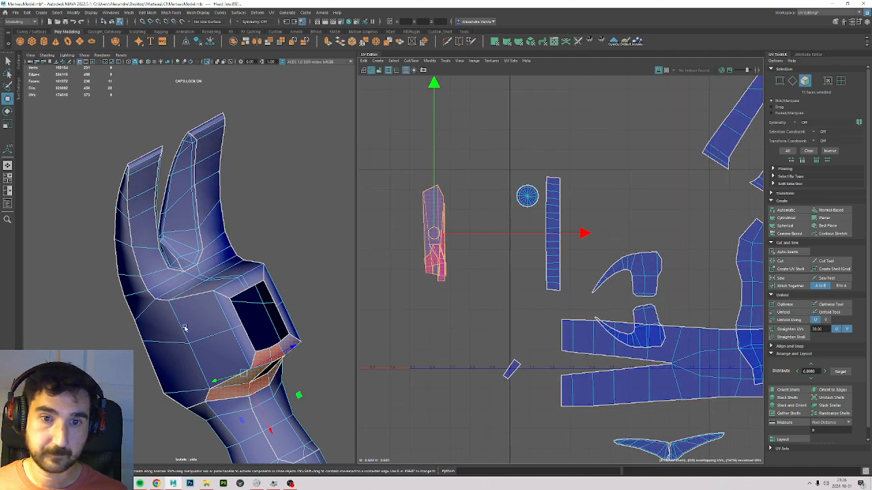
alt+drag(184, 328, 288, 288)
click(293, 290)
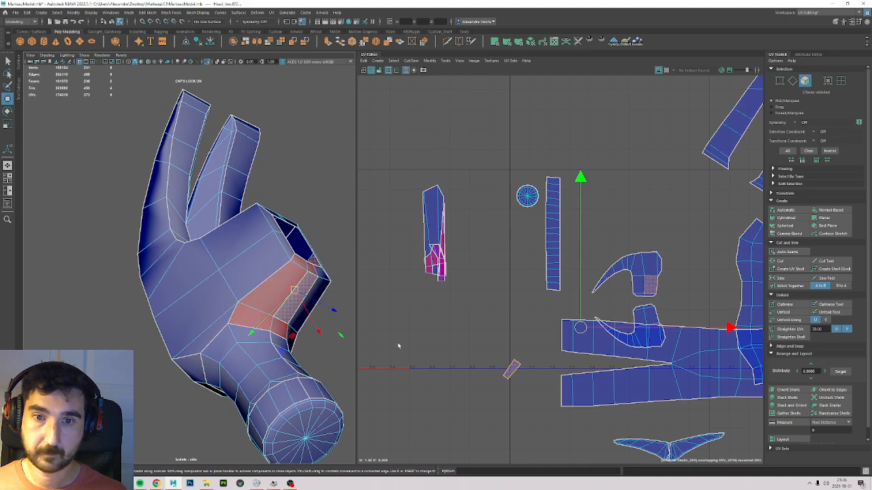
click(511, 369)
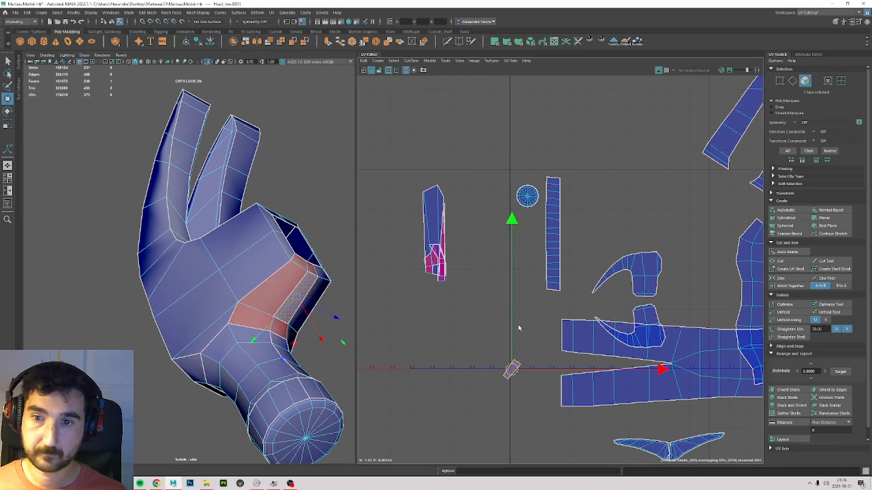
drag(504, 381, 384, 344)
scroll(448, 227, up, 2)
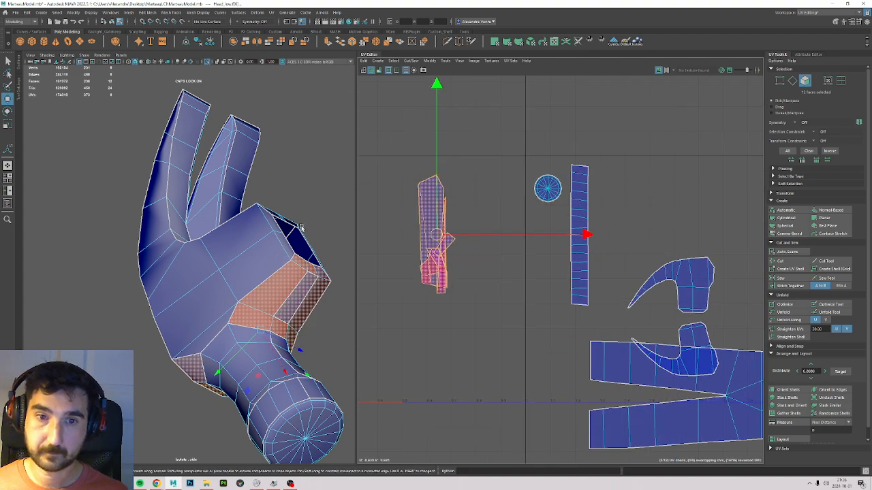
Switch to UV shell selection and move the narrow shell between neck and body out of the overlapping group.
alt+drag(301, 228, 242, 320)
click(245, 319)
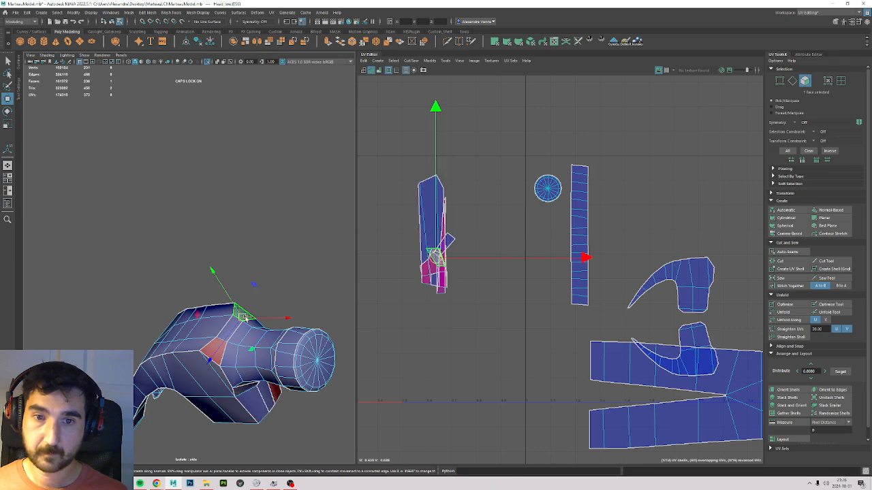
click(840, 81)
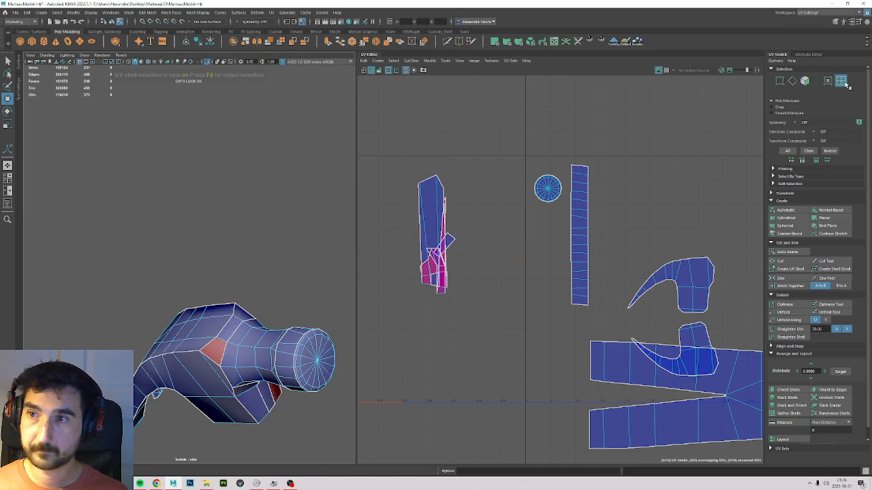
click(228, 333)
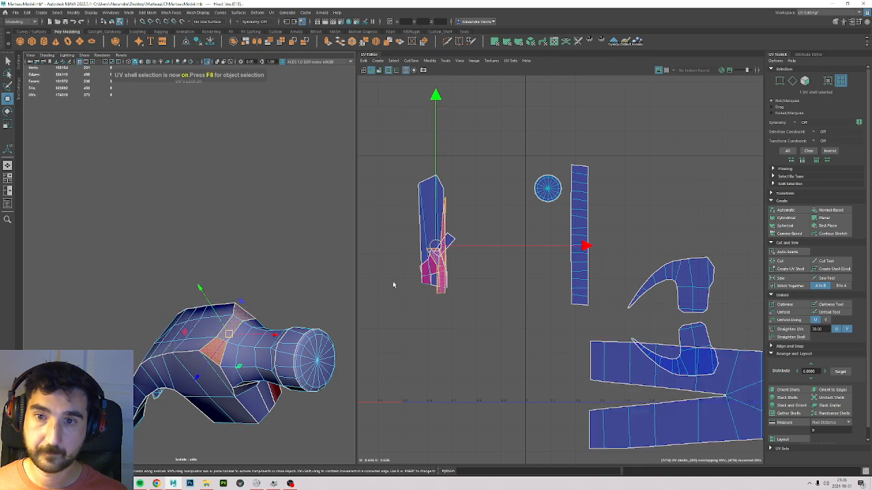
drag(440, 246, 481, 345)
Unfold the narrow neck-to-body shell and place it among the finished shells.
key(Caps_Lock)
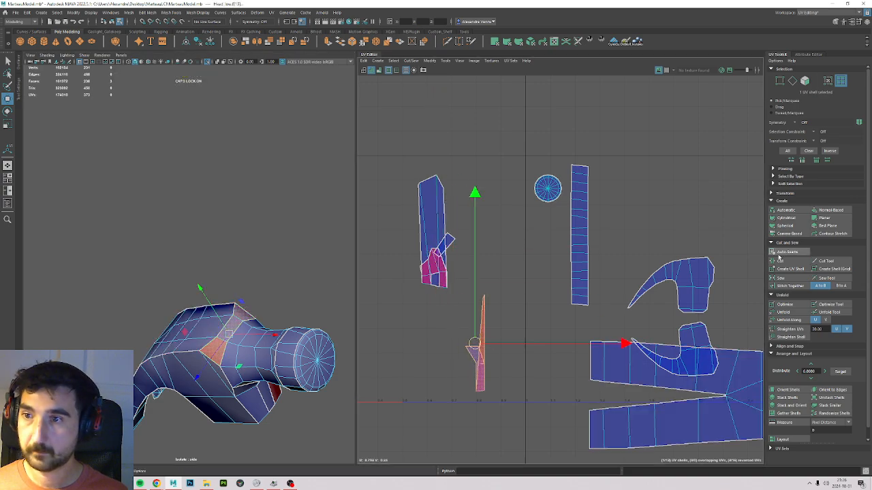
click(783, 312)
drag(474, 344, 730, 221)
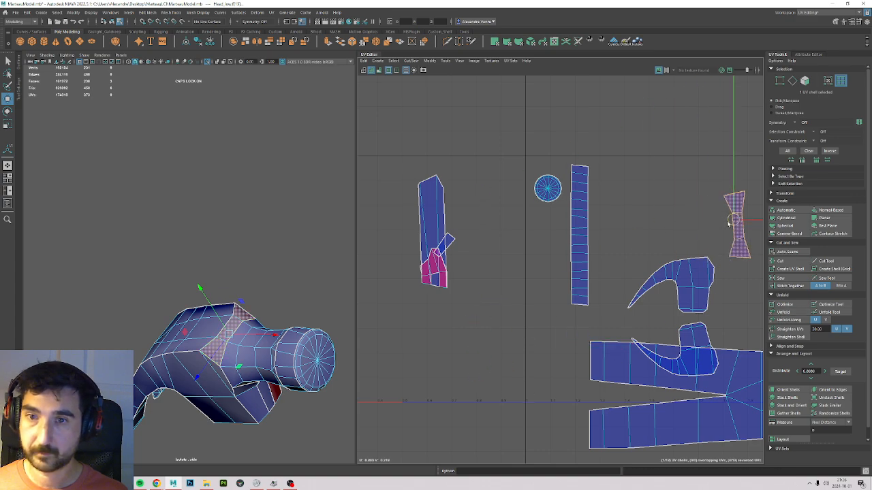
Select all faces of the remaining overlapping shells beside the handle hole and apply a planar UV projection to them.
drag(476, 133, 376, 331)
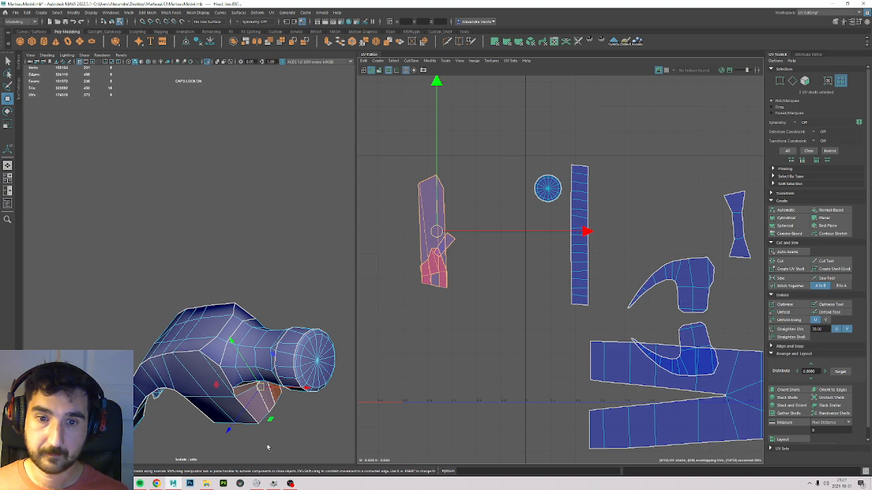
alt+drag(300, 438, 460, 334)
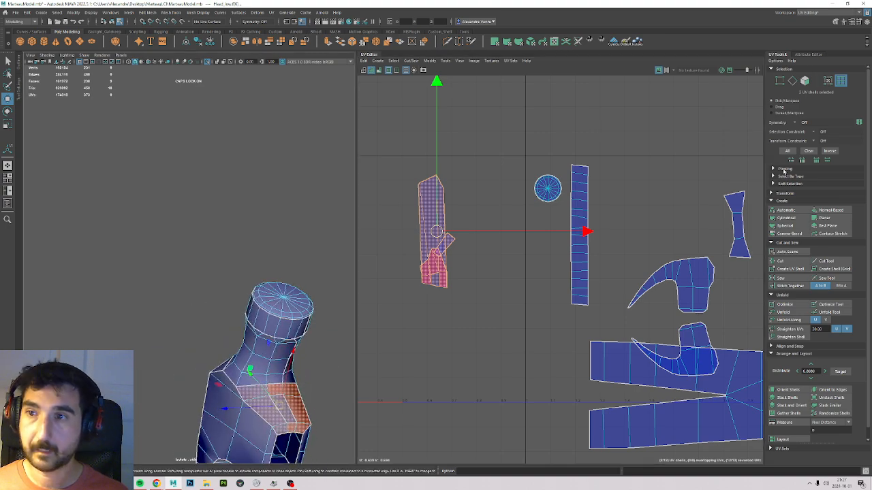
scroll(307, 413, up, 4)
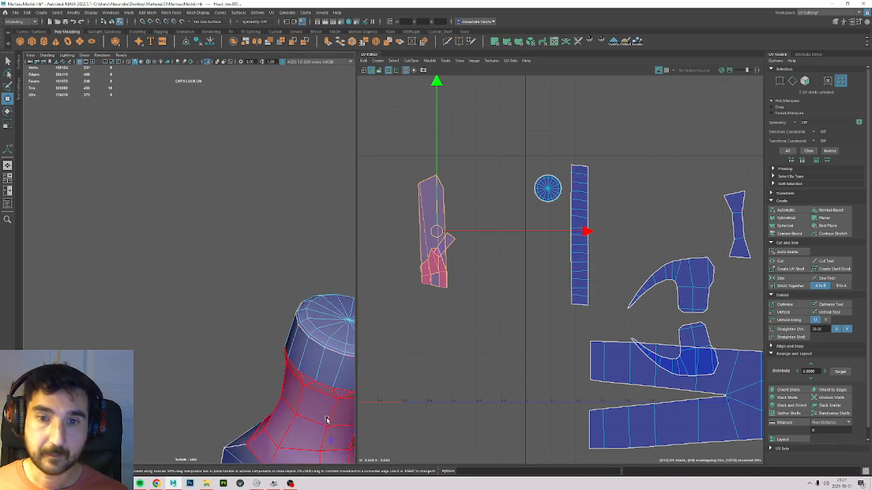
alt+middle_drag(327, 418, 175, 191)
scroll(207, 347, up, 3)
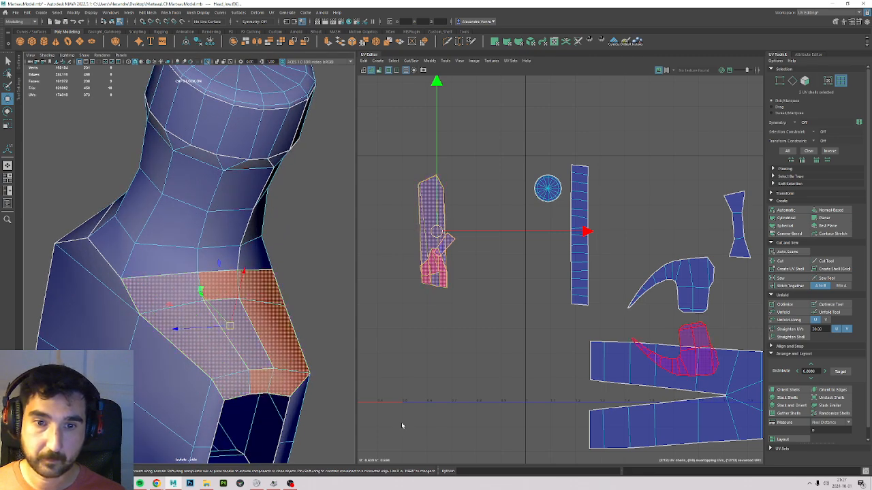
click(807, 82)
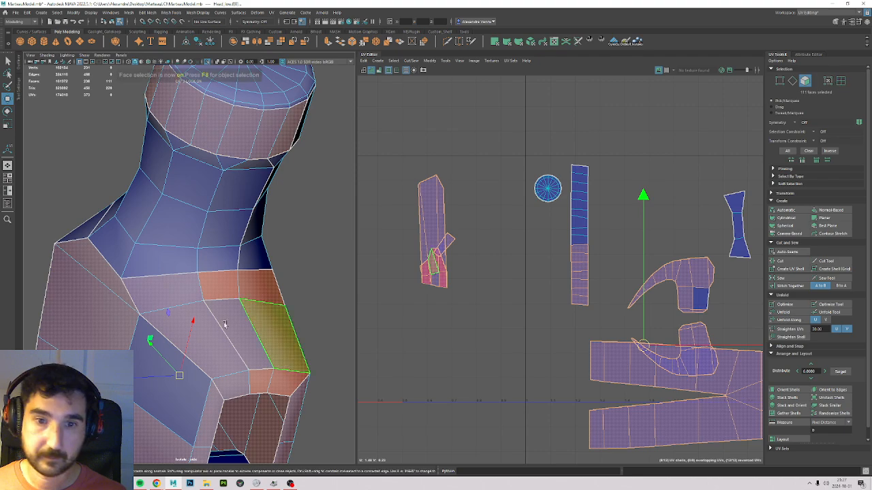
shift+click(263, 333)
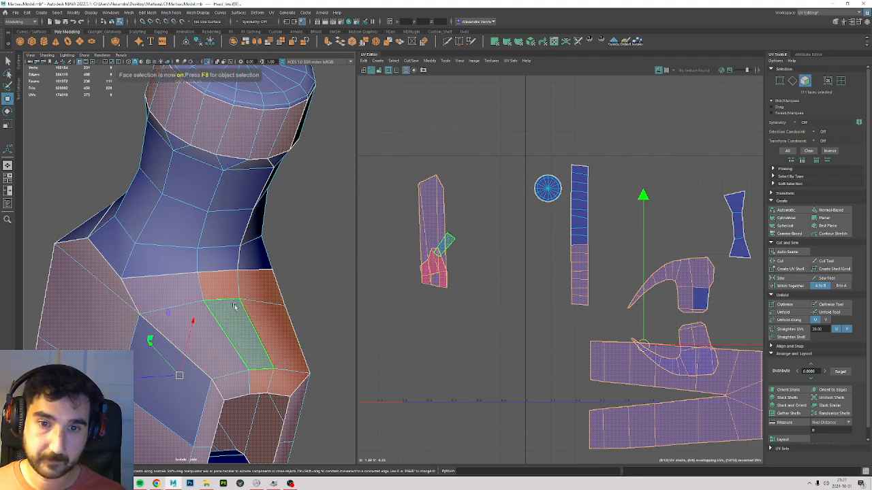
drag(453, 114, 404, 359)
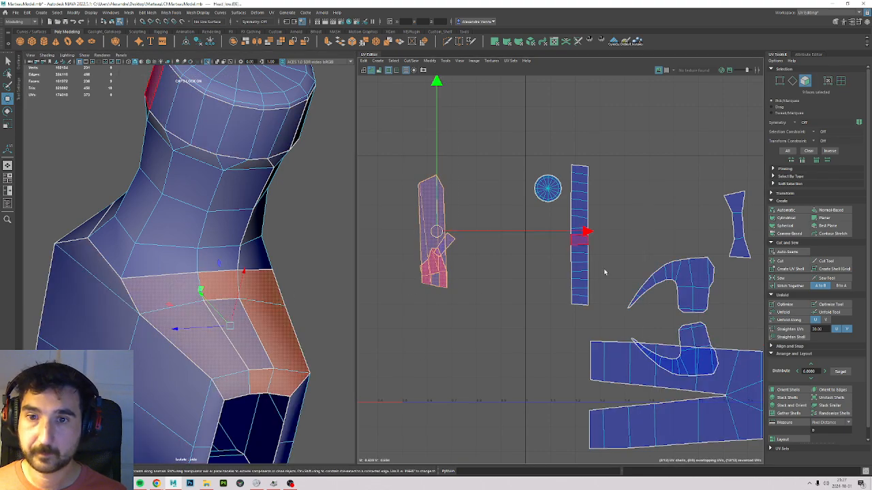
click(824, 218)
key(f)
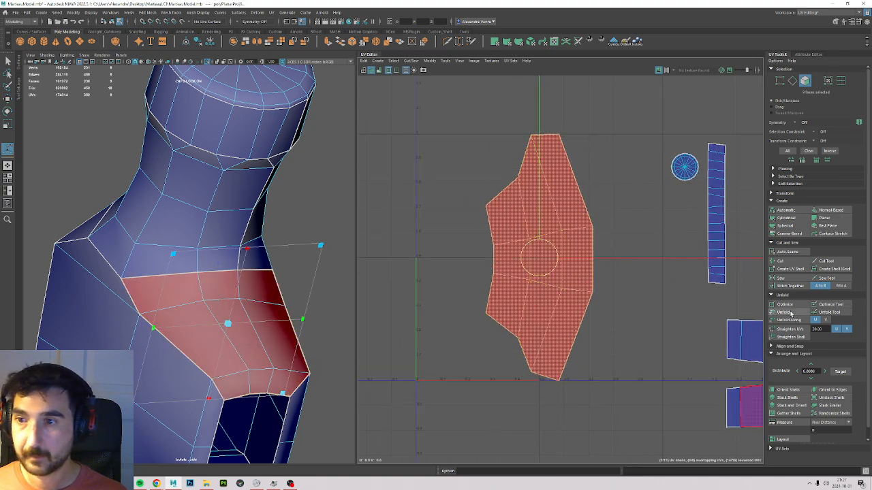
Try unfolding the planar-projected shell beside the handle hole, and undo the unfold.
click(783, 312)
click(622, 370)
scroll(516, 301, down, 3)
double_click(517, 301)
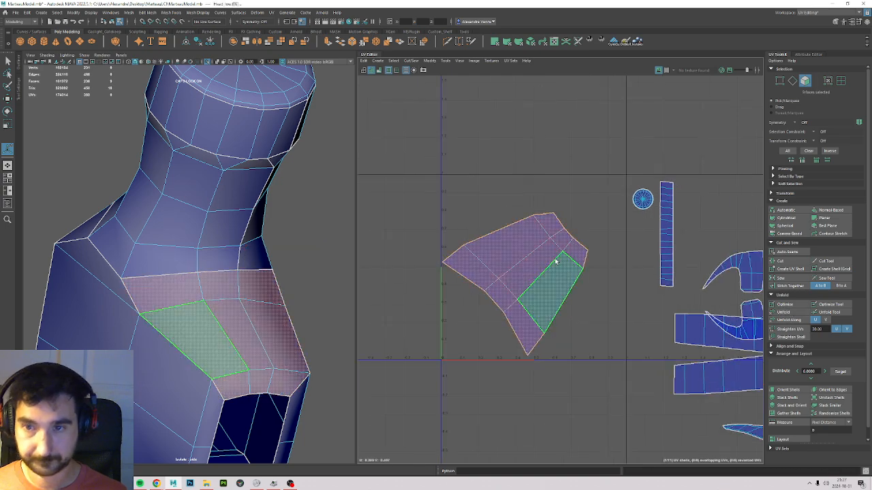
click(602, 333)
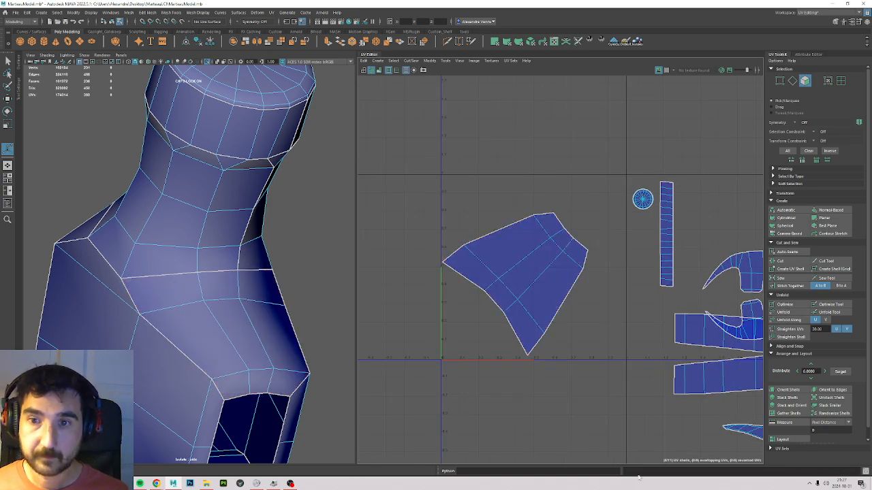
key(ctrl+z)
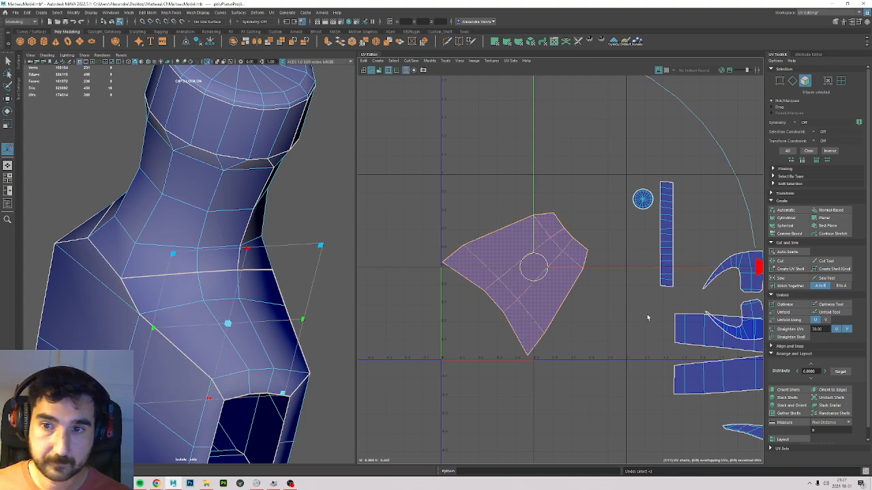
key(ctrl+z)
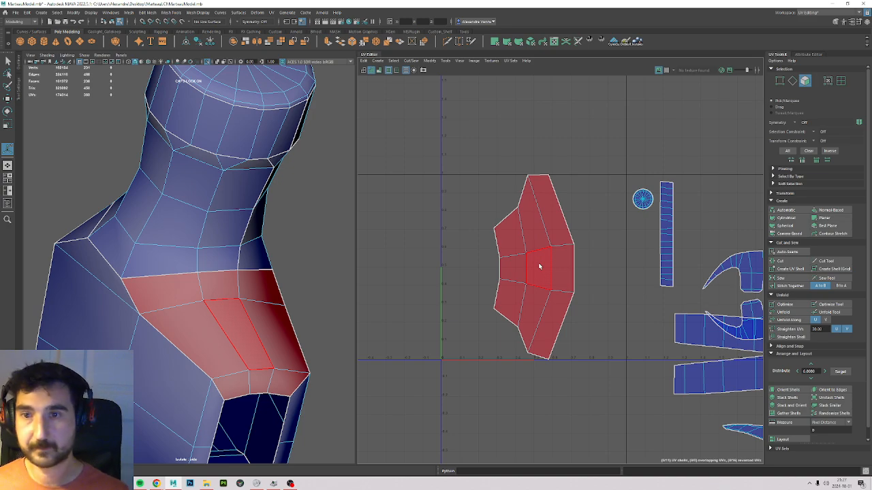
Select every face of the planar-projected shell and unfold it.
drag(604, 132, 453, 399)
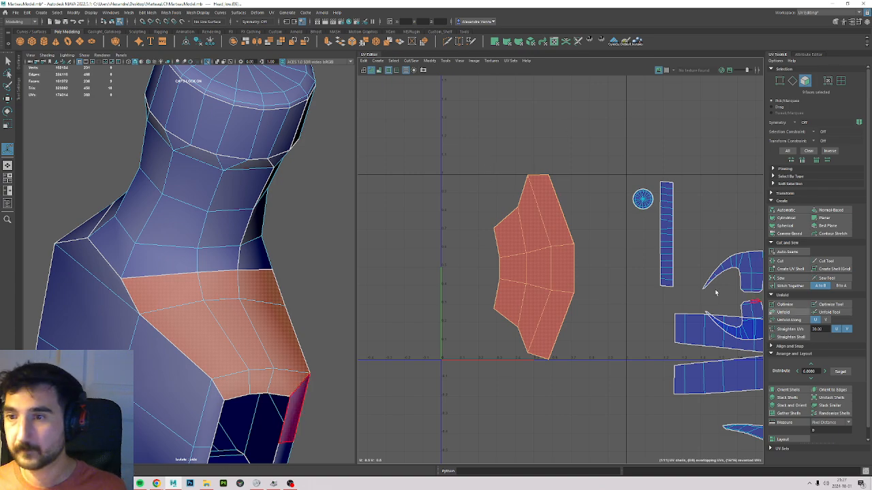
drag(595, 123, 486, 396)
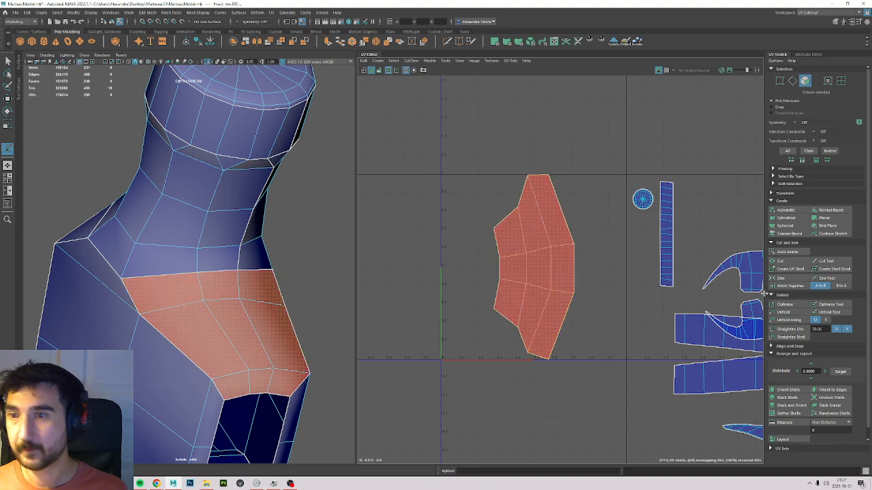
click(798, 313)
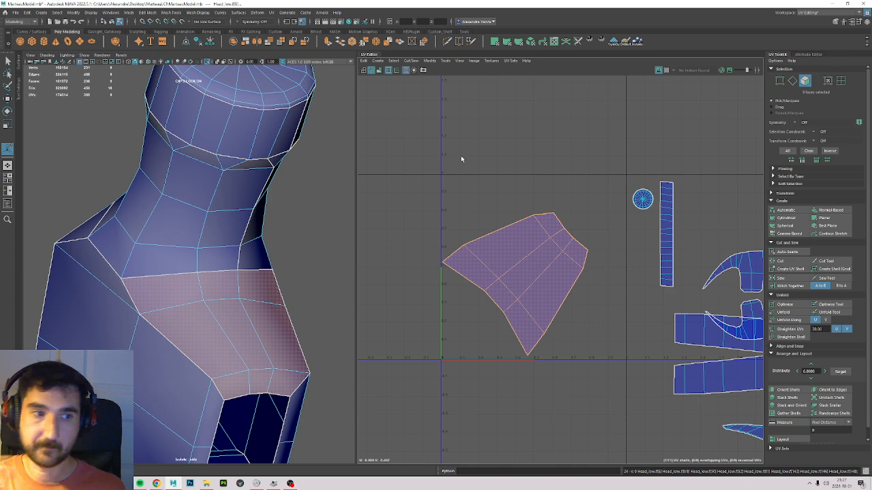
Rotate the unfolded trapezoidal shell beside the handle hole upright, with its wide end facing down.
key(F11)
double_click(549, 257)
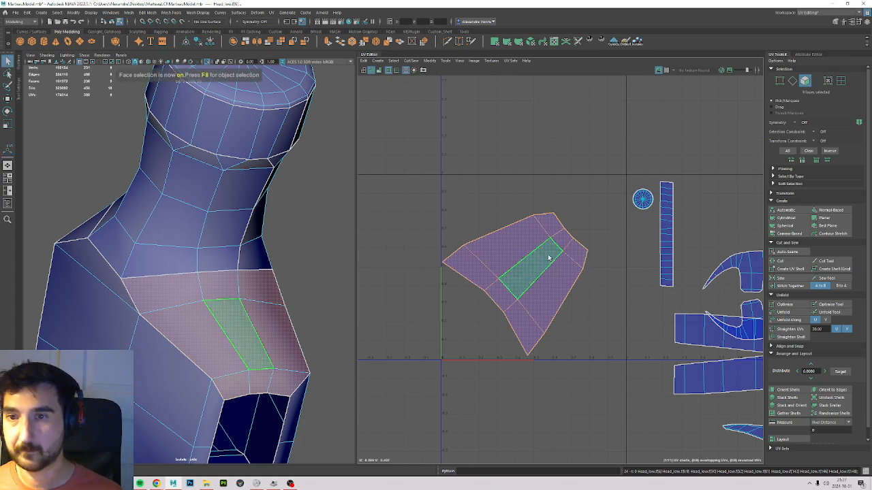
double_click(545, 295)
key(e)
drag(614, 200, 448, 104)
Select all the hammer head shells and lay them out automatically in the 0–1 UV tile.
alt+middle_drag(645, 252, 428, 158)
alt+middle_drag(561, 168, 552, 344)
scroll(579, 249, down, 3)
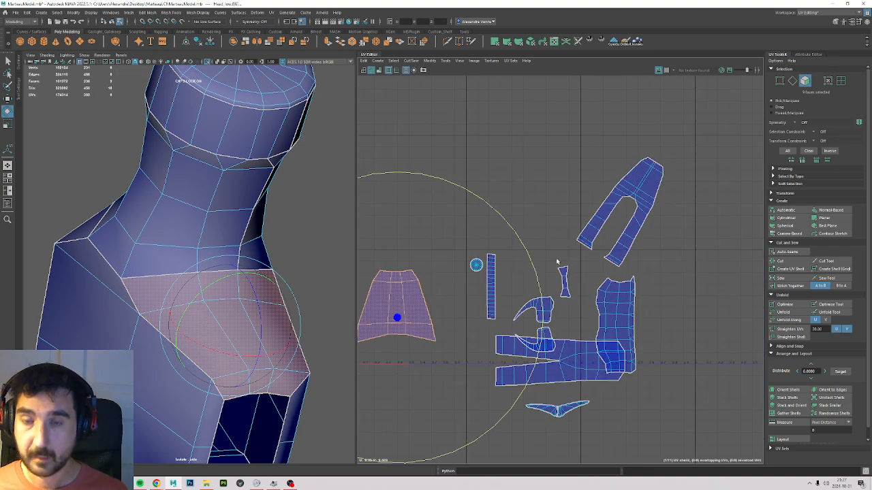
scroll(557, 261, down, 2)
scroll(687, 109, down, 2)
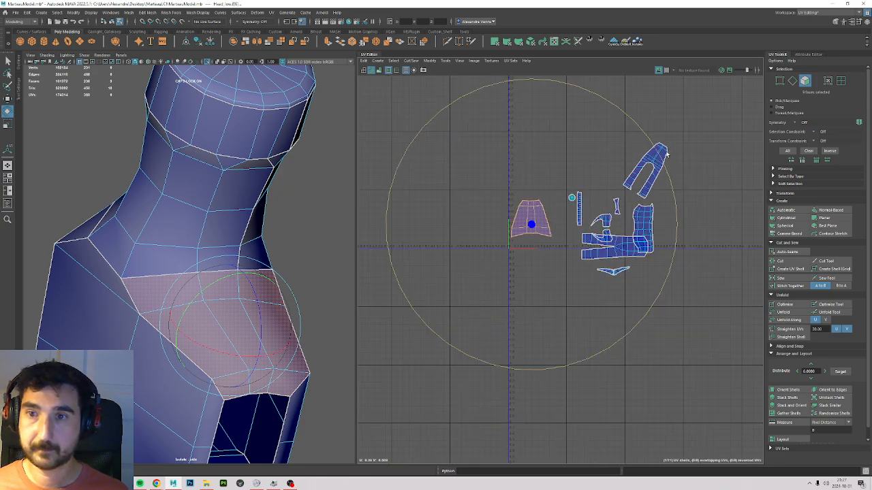
drag(722, 91, 445, 348)
scroll(171, 278, down, 4)
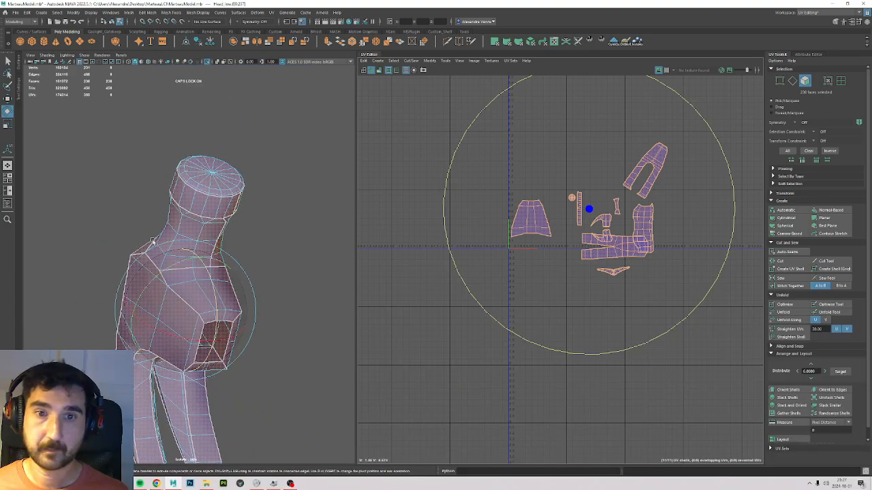
alt+drag(171, 277, 154, 238)
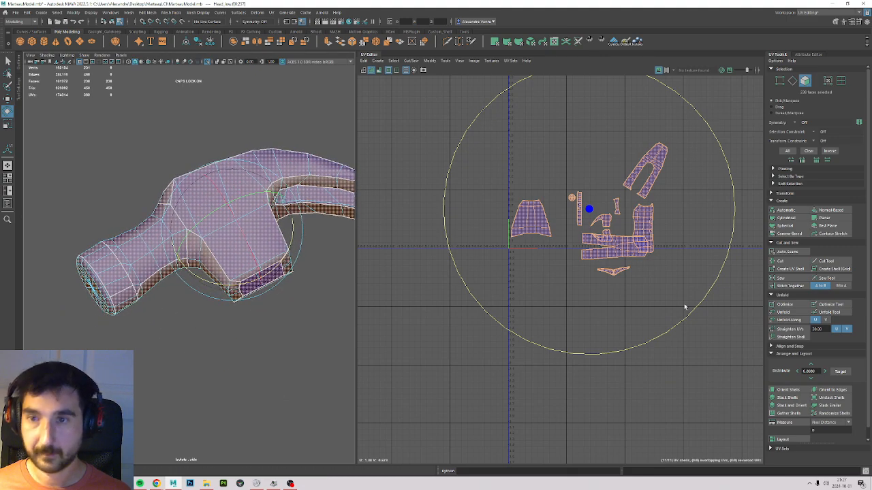
scroll(788, 440, down, 1)
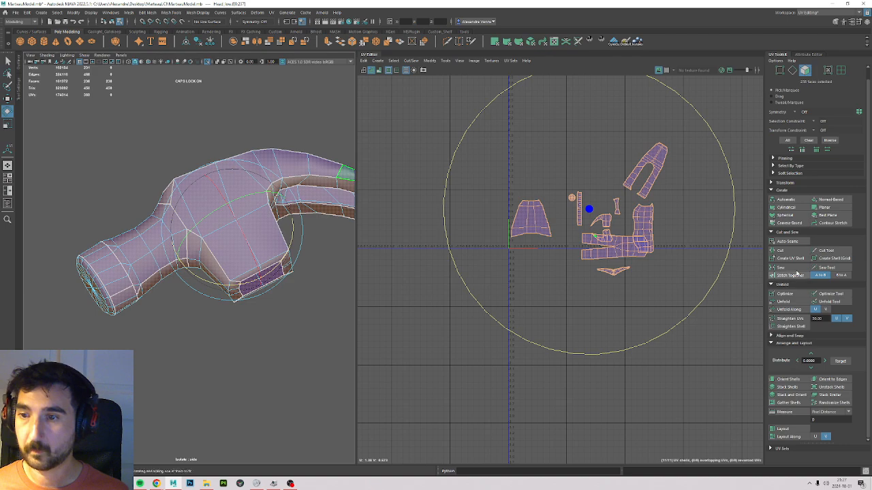
click(784, 431)
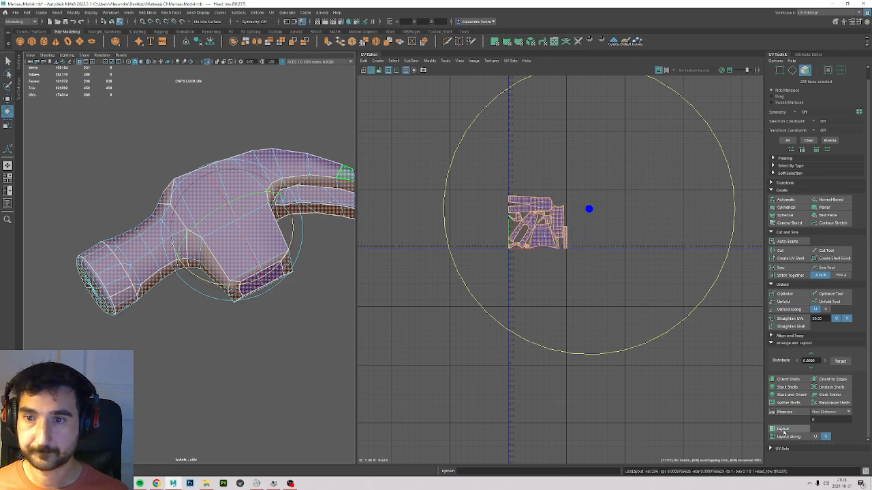
scroll(575, 136, up, 5)
alt+middle_drag(423, 178, 502, 224)
Select the forked claw shell with the rounded slot and rotate it horizontal, with its prongs parallel to the U axis.
click(493, 150)
scroll(492, 327, up, 3)
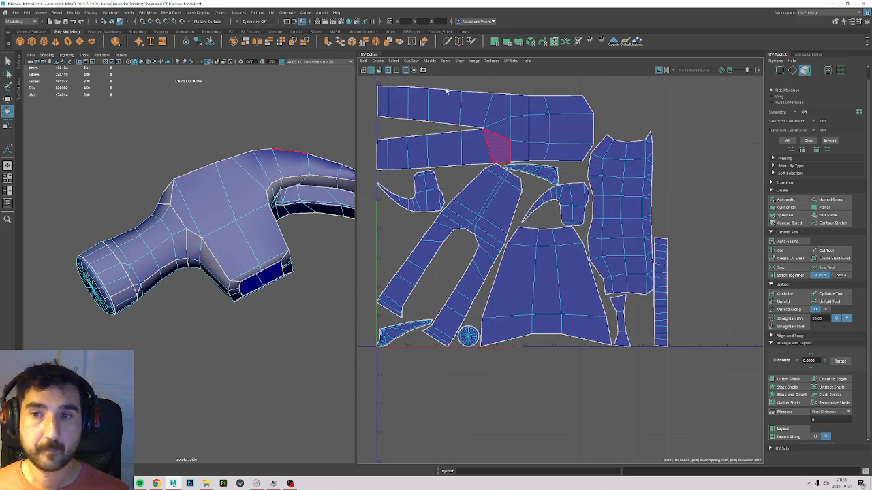
scroll(476, 131, down, 2)
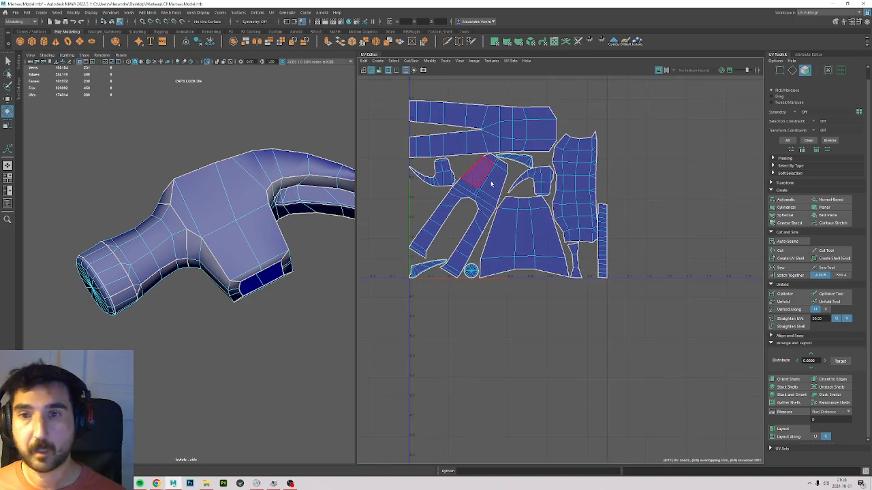
double_click(495, 182)
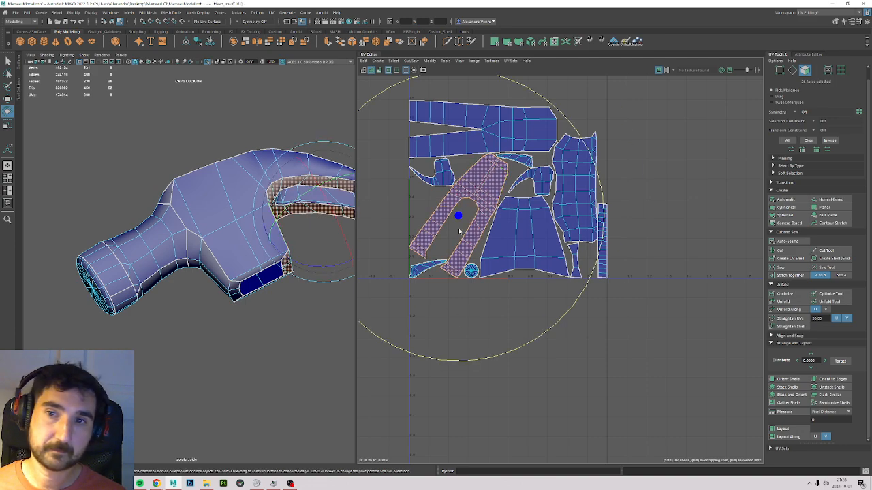
drag(579, 135, 673, 300)
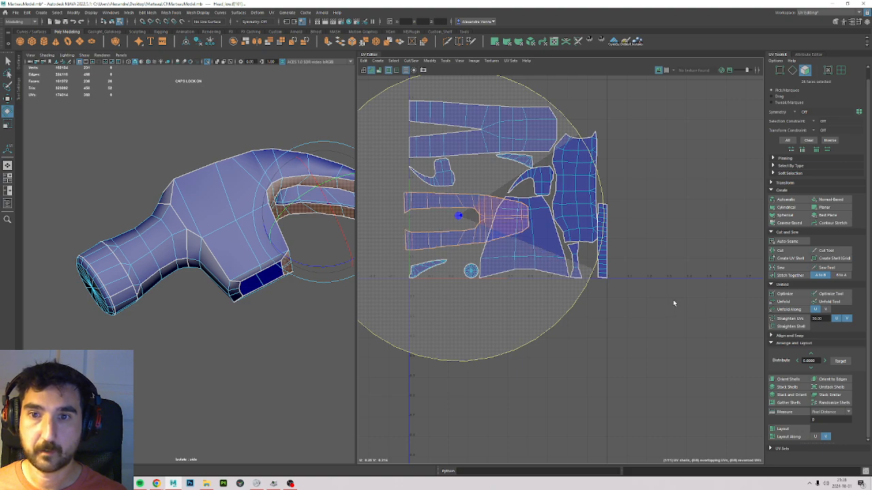
click(668, 308)
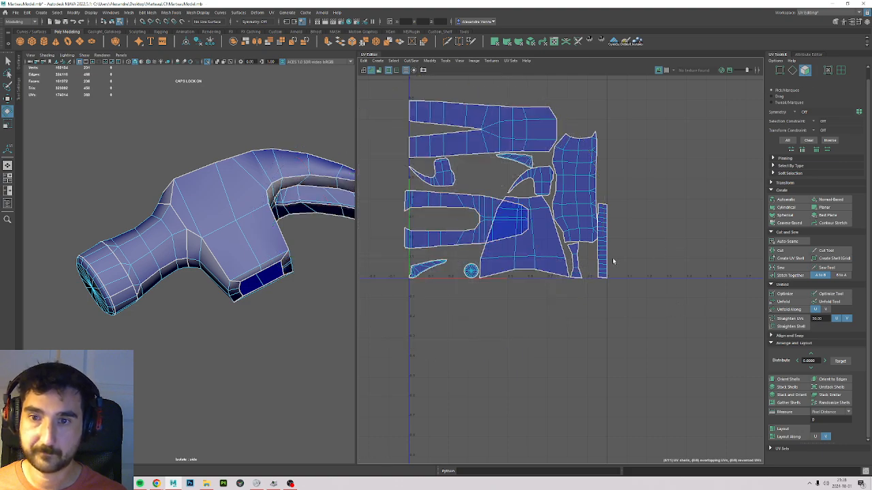
Select every shell again and rerun the automatic layout to repack them around the rotated forked shell.
alt+middle_drag(492, 173, 582, 261)
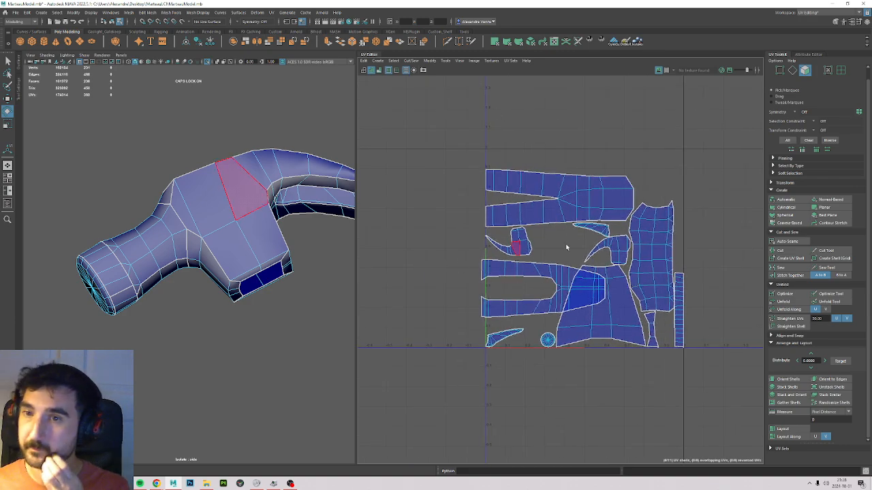
scroll(566, 247, up, 2)
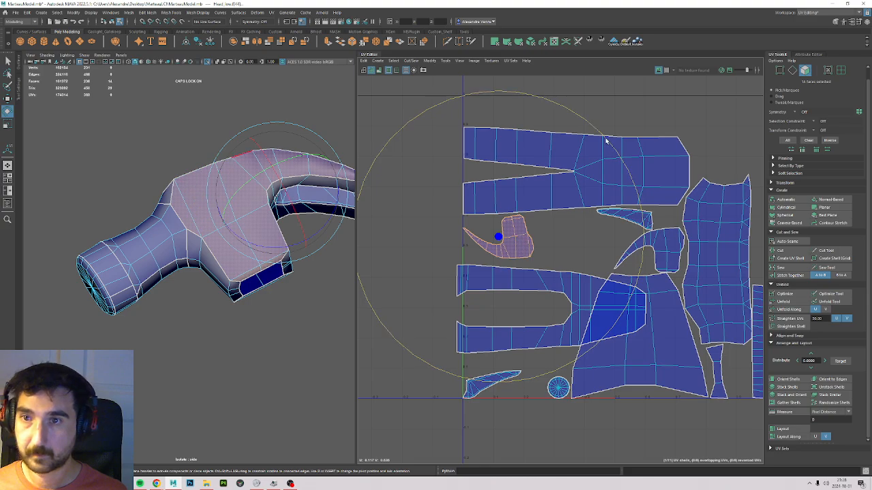
scroll(686, 150, down, 3)
click(740, 95)
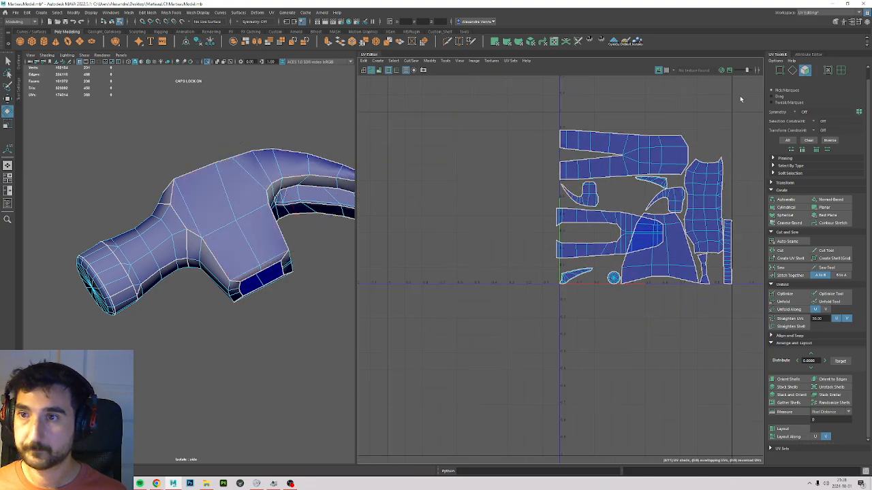
drag(740, 96, 492, 329)
click(793, 430)
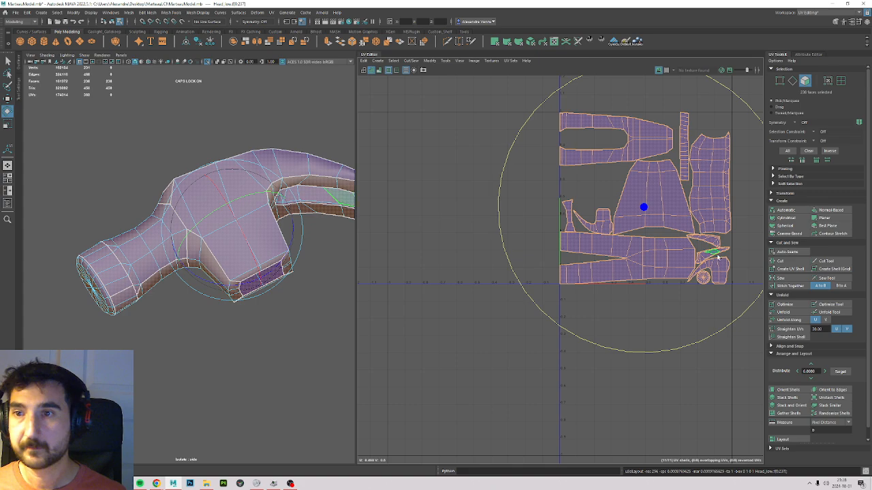
scroll(701, 201, up, 4)
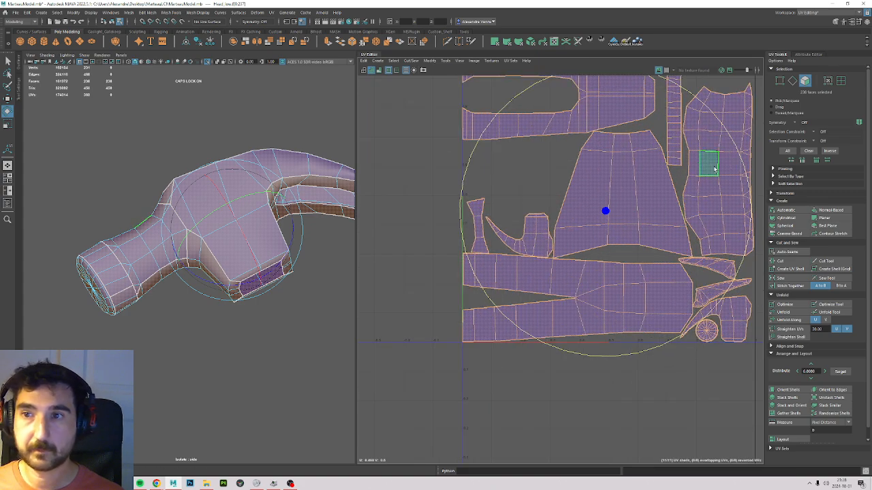
alt+middle_drag(714, 169, 644, 276)
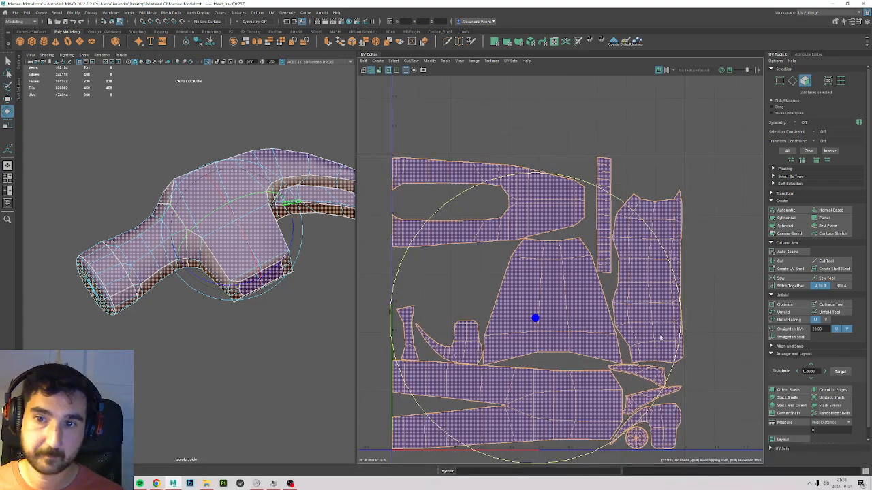
Select the long strip shell around the striking face and straighten its UVs in U and V with a 30 degree tolerance.
scroll(664, 233, up, 5)
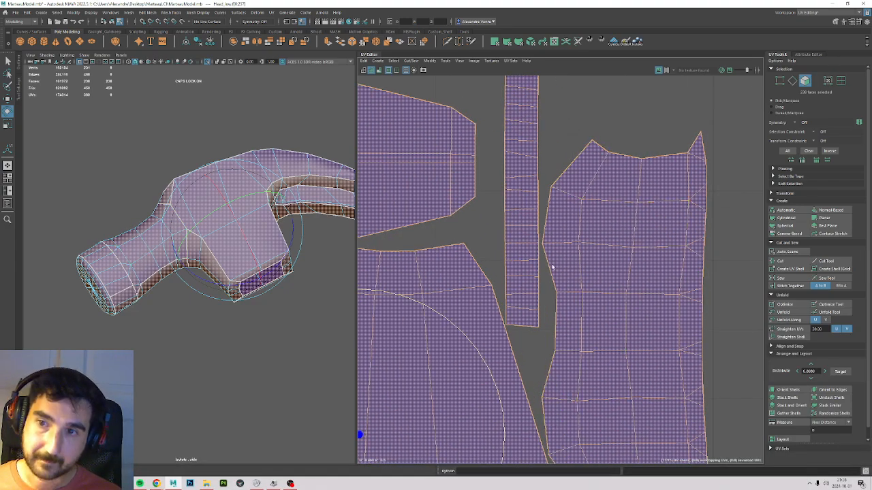
alt+middle_drag(636, 116, 708, 236)
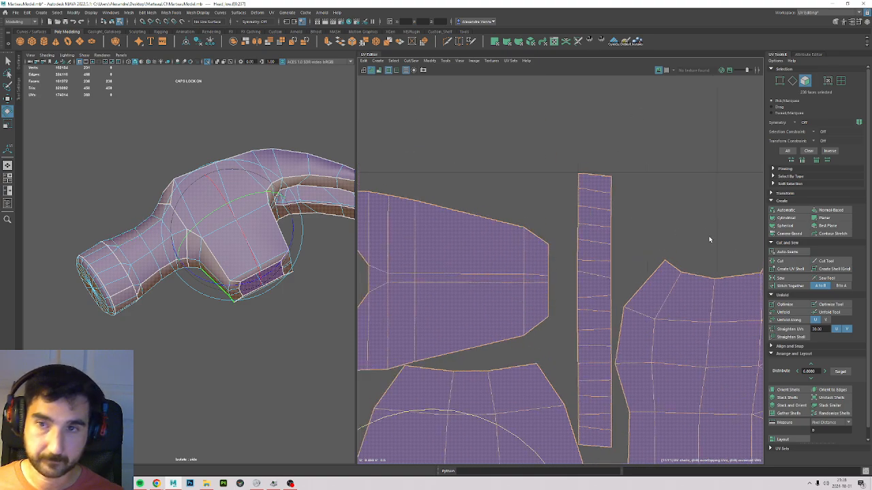
click(668, 213)
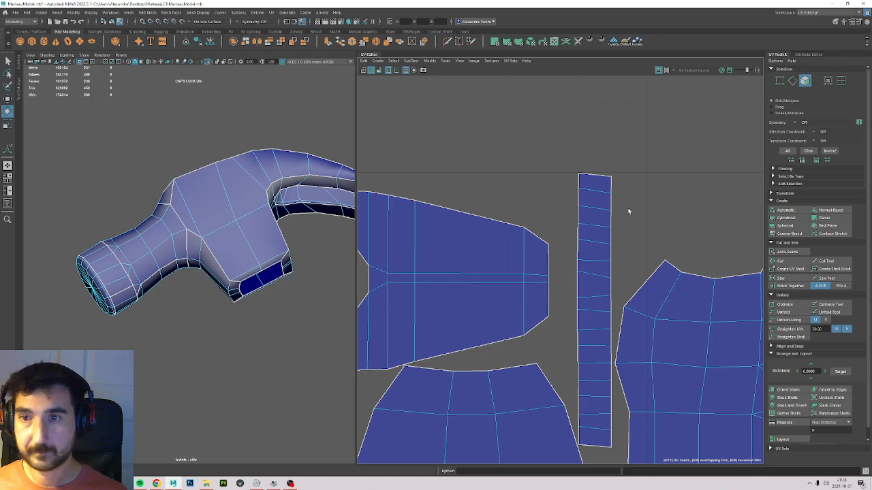
double_click(587, 232)
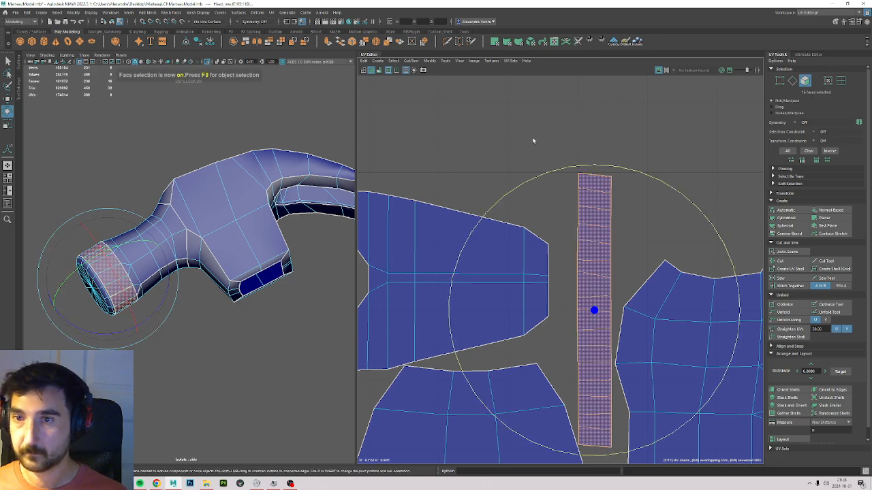
click(576, 106)
right_drag(494, 137, 498, 157)
double_click(603, 220)
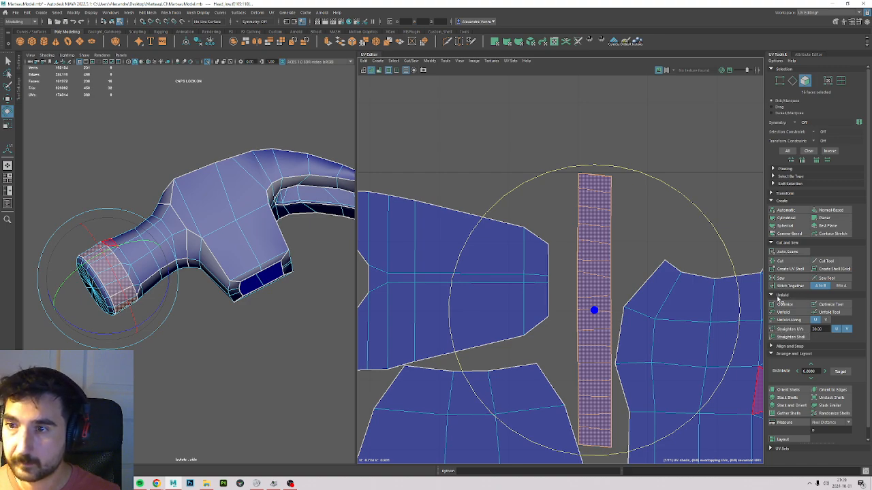
click(798, 331)
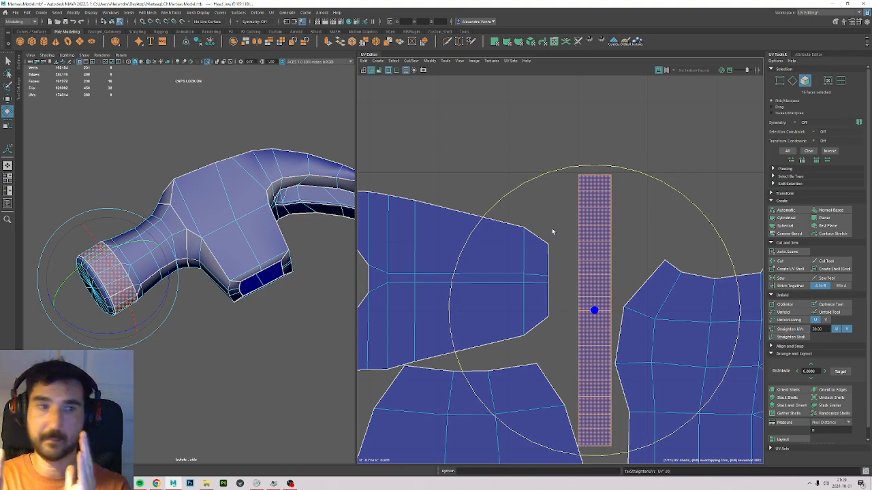
click(679, 119)
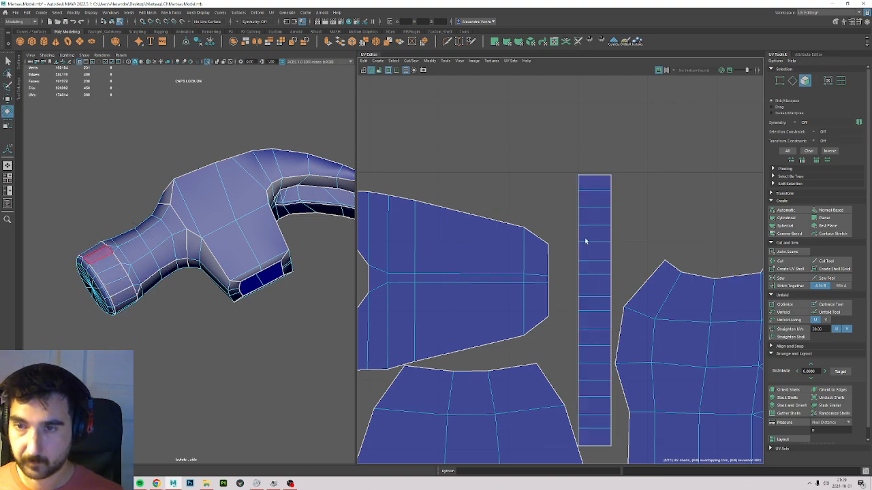
Select all shells, including the straightened strip, and repack them with the automatic layout.
alt+middle_drag(648, 287, 517, 186)
scroll(531, 204, down, 5)
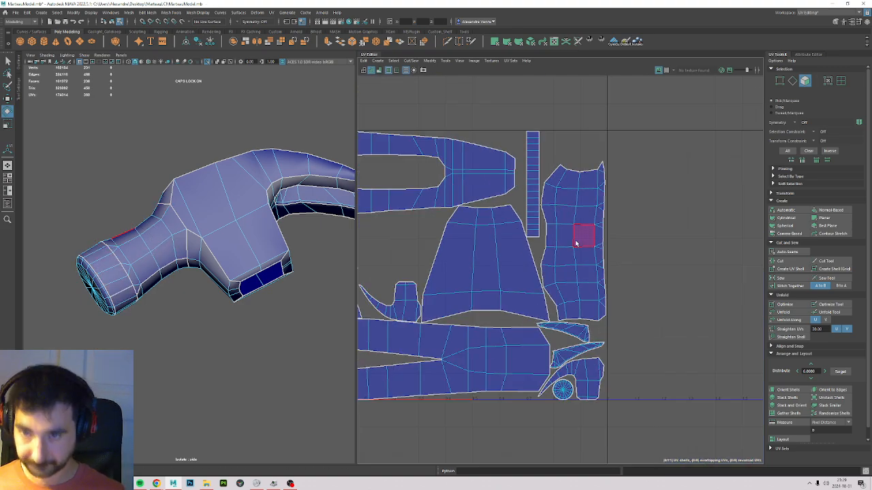
scroll(590, 191, down, 2)
scroll(571, 204, up, 5)
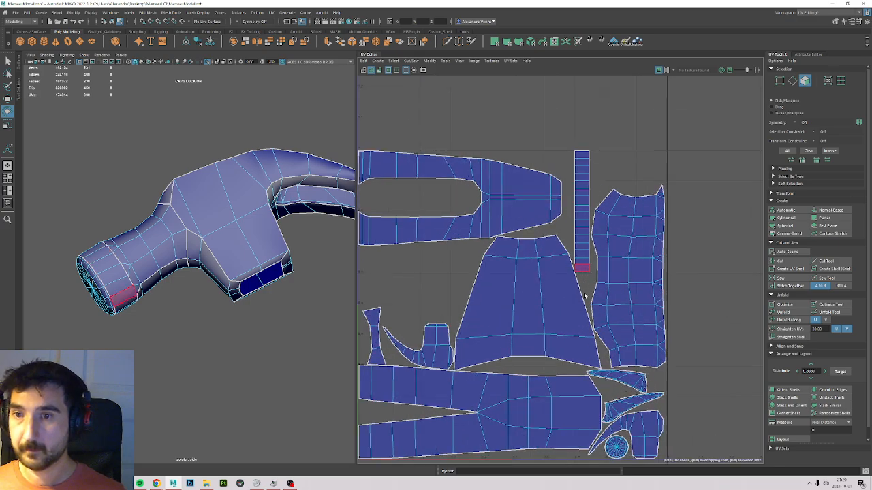
scroll(530, 200, down, 5)
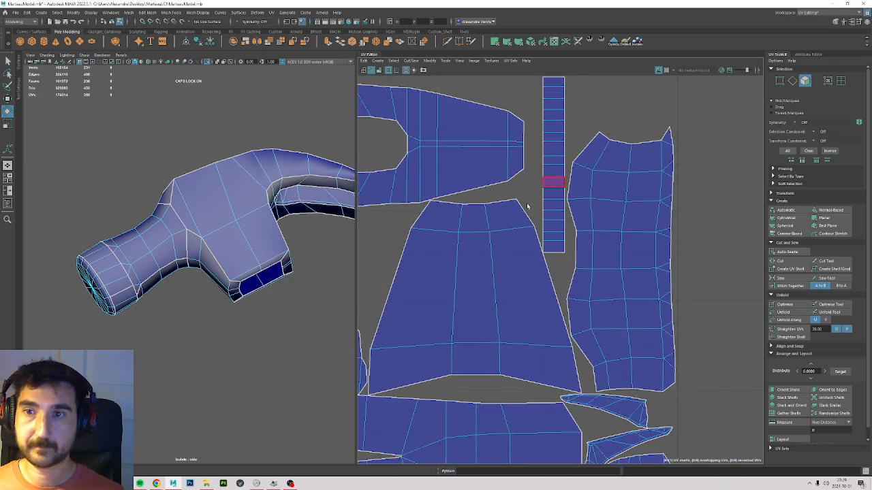
key(F11)
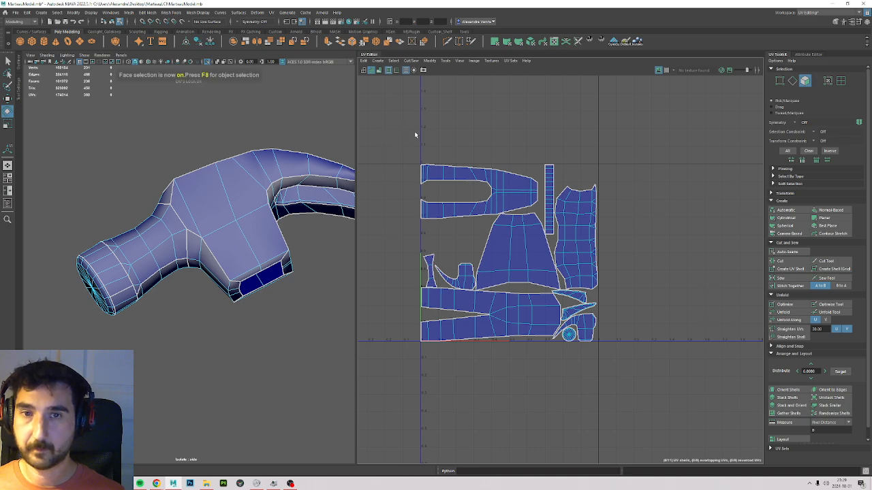
right_drag(403, 132, 412, 152)
drag(412, 153, 685, 402)
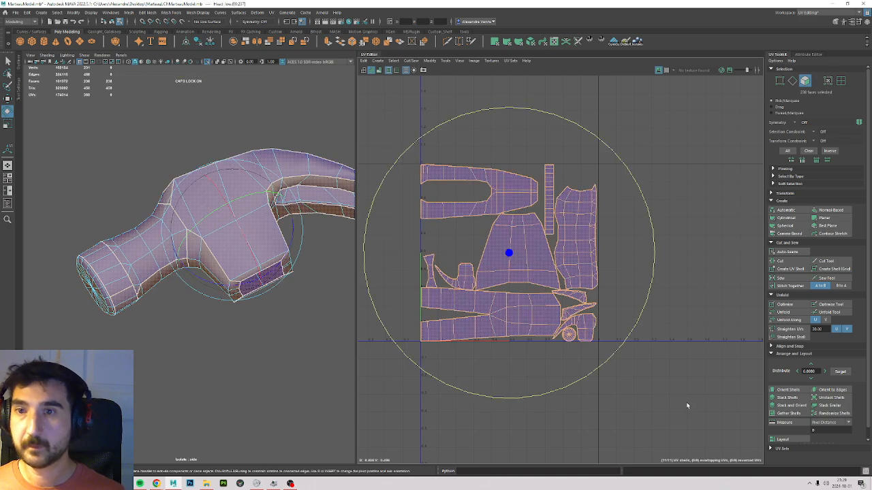
scroll(788, 425, down, 1)
click(791, 428)
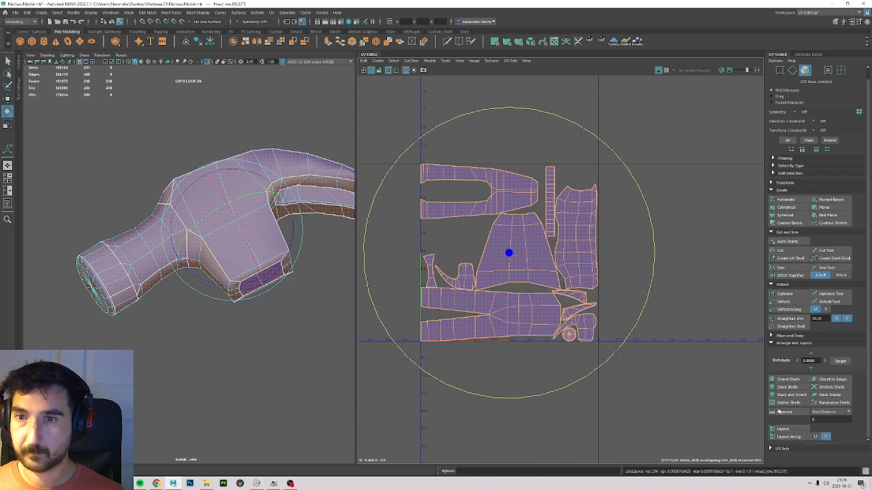
Examine the spacing between the straightened strip and the neighbouring trapezoidal shell in the packed layout.
scroll(557, 211, up, 5)
scroll(531, 211, up, 2)
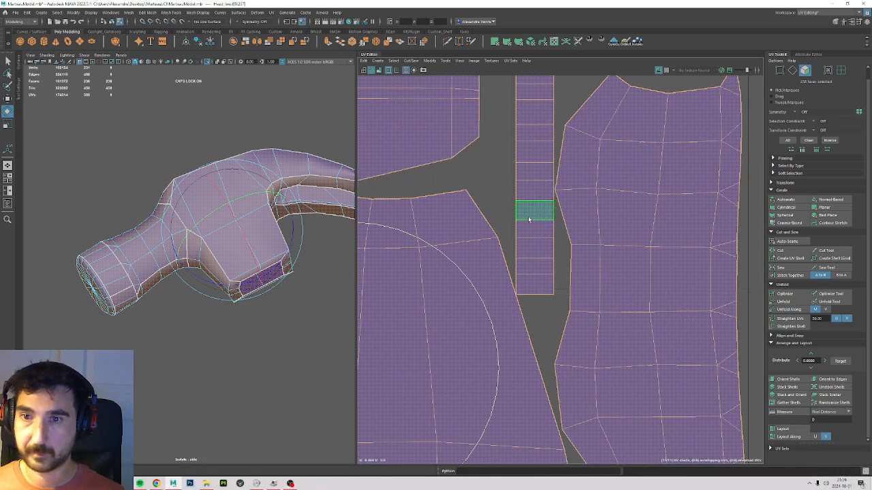
scroll(582, 315, down, 2)
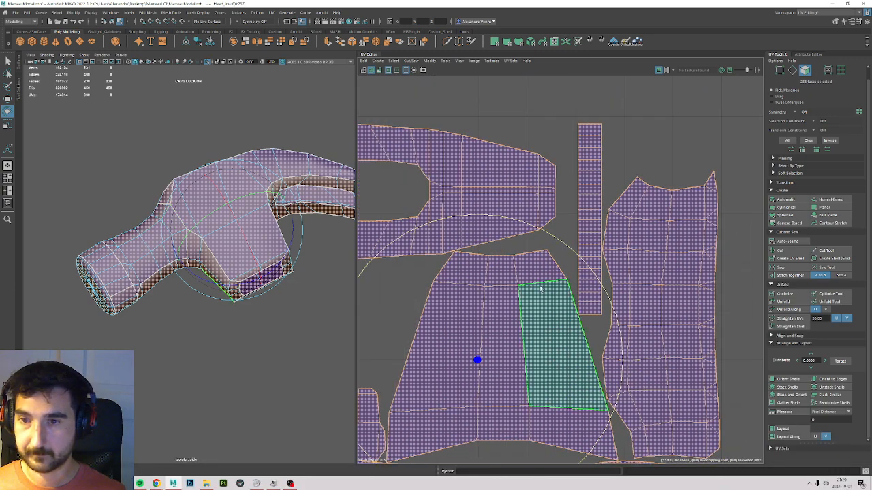
scroll(540, 289, up, 6)
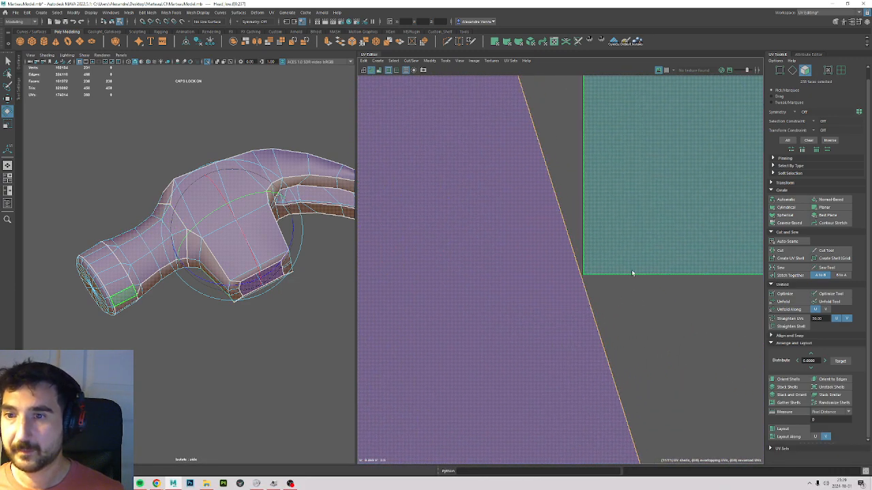
scroll(589, 357, down, 2)
scroll(590, 357, down, 8)
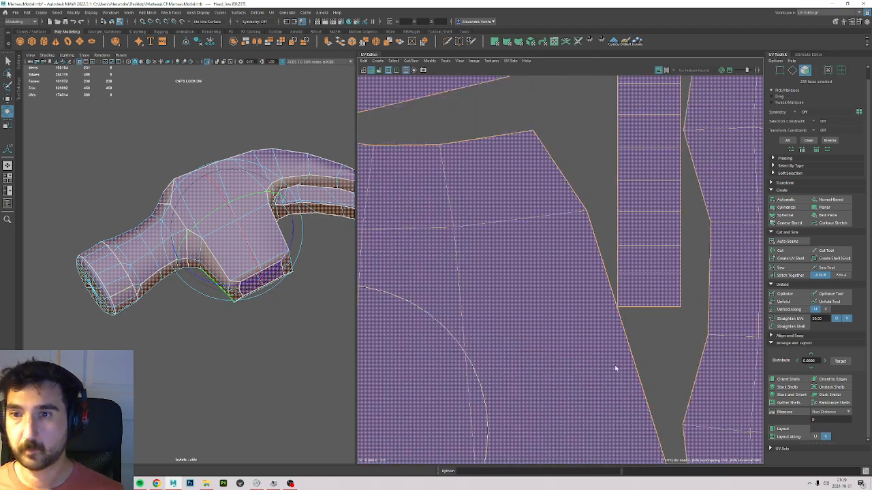
Open the Layout UVs options for the packed head shells and open the shell padding value for editing.
alt+middle_drag(725, 190, 672, 98)
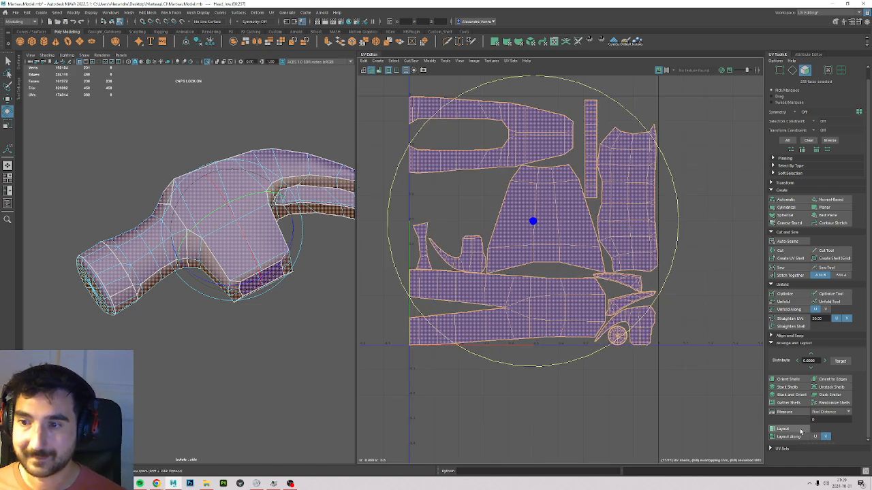
shift+click(801, 431)
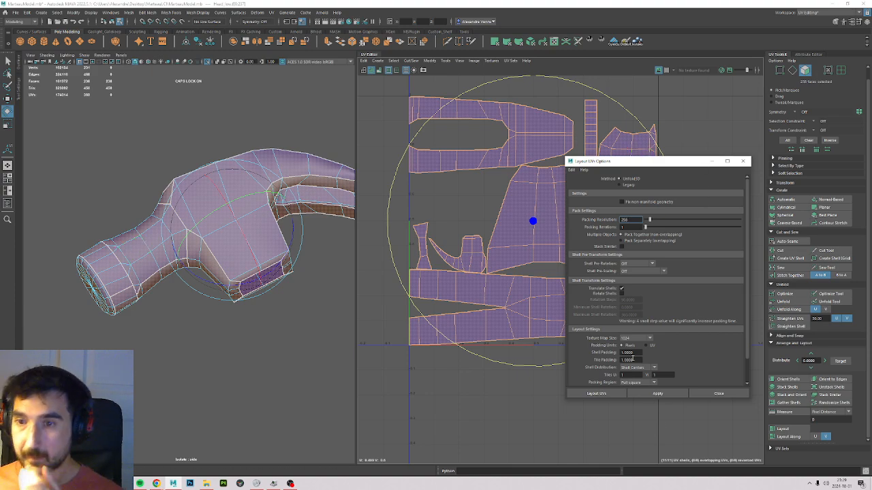
double_click(636, 353)
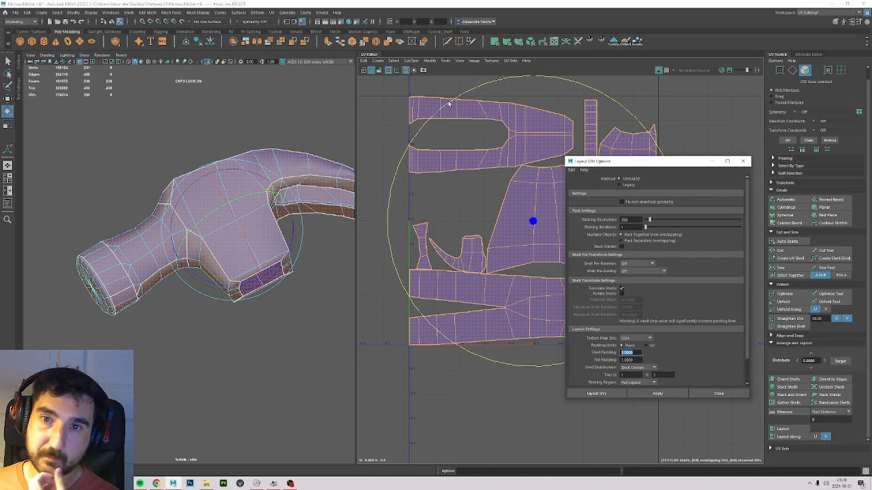
scroll(608, 139, up, 2)
click(556, 114)
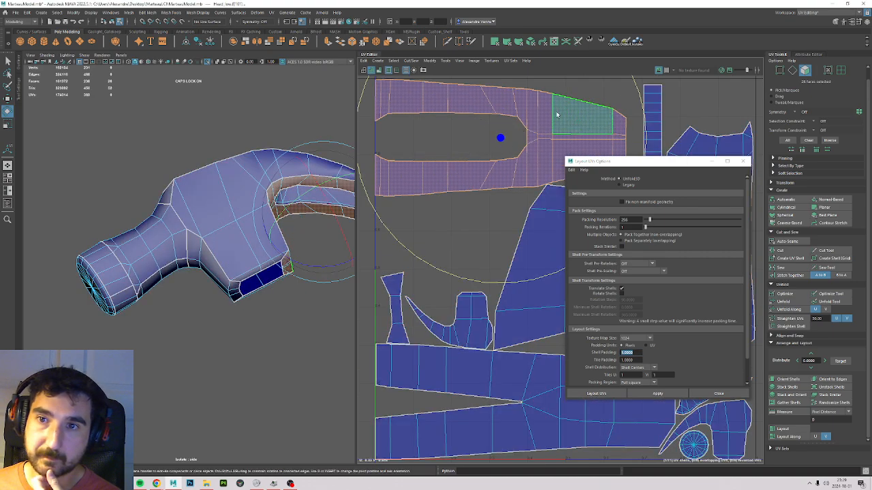
double_click(655, 102)
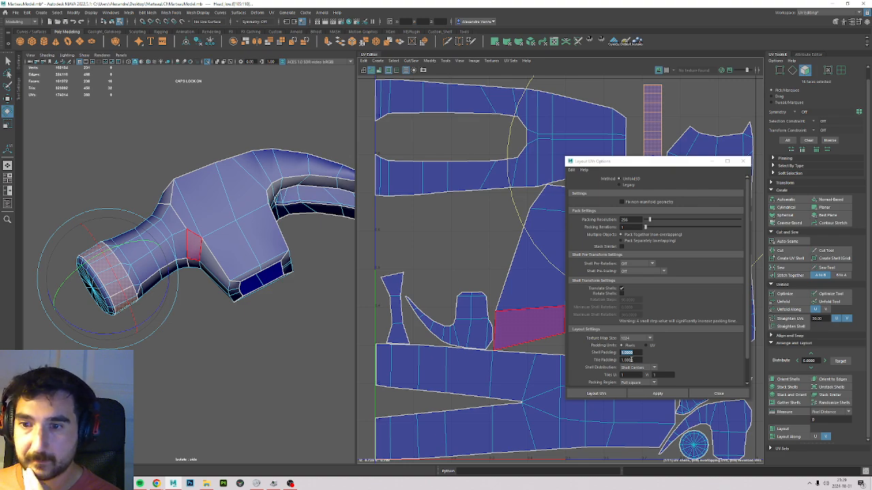
Examine the margin between the forked shell and the UV tile border, and close the layout options without applying them.
scroll(477, 232, up, 5)
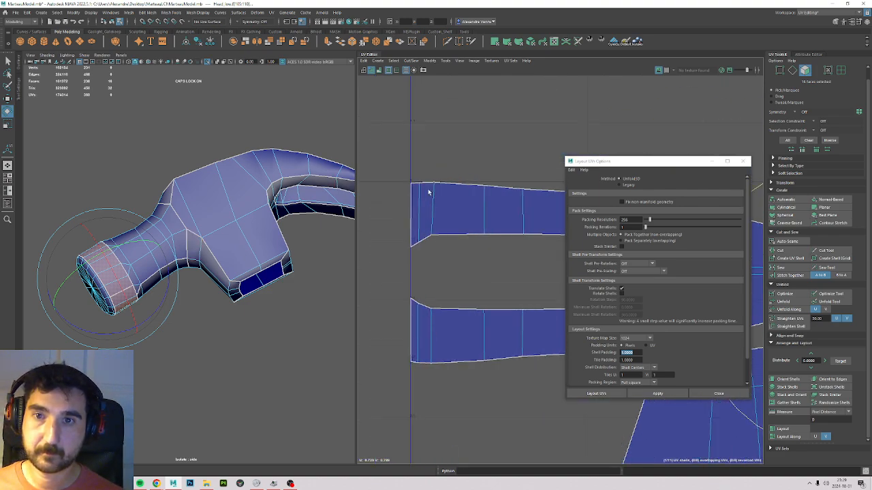
scroll(408, 191, up, 4)
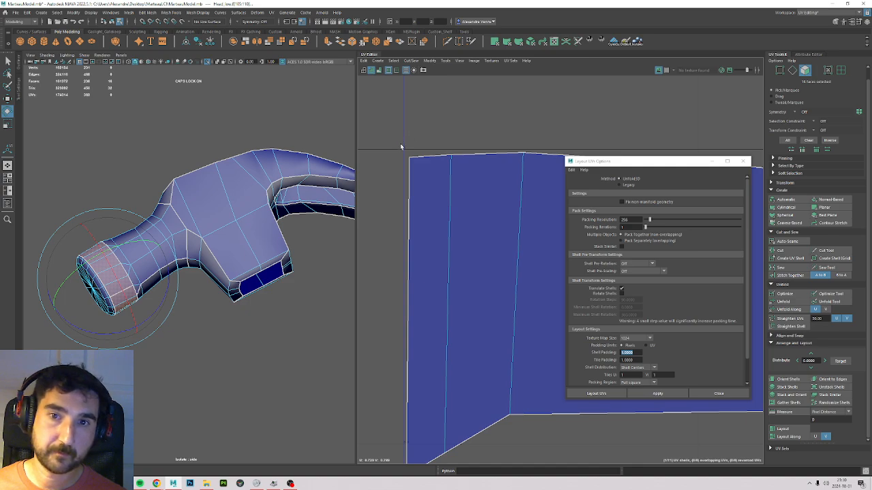
scroll(455, 294, down, 2)
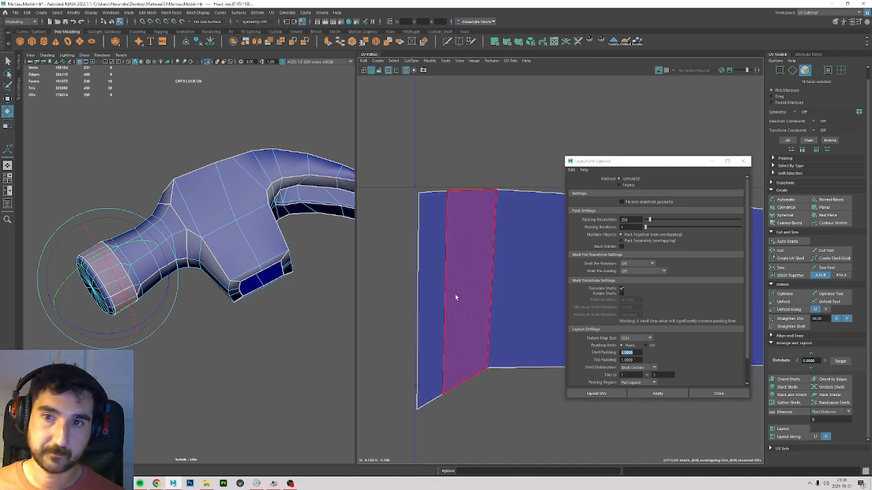
scroll(495, 201, up, 3)
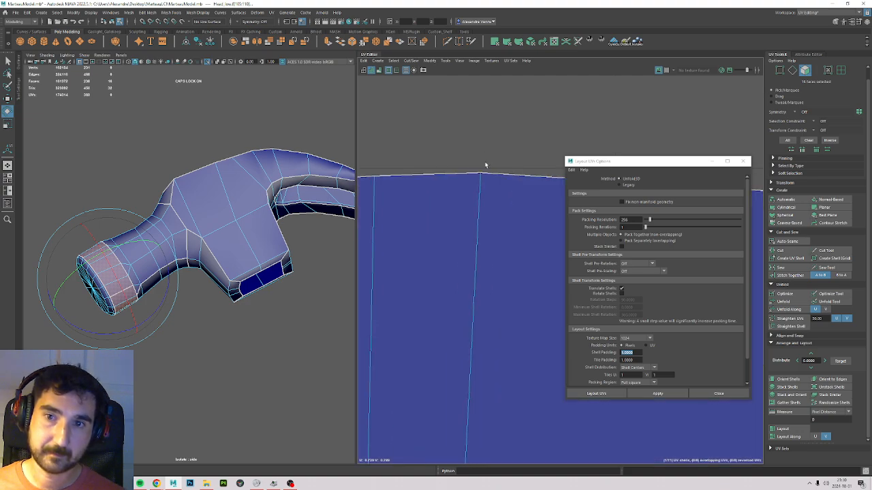
scroll(484, 175, down, 1)
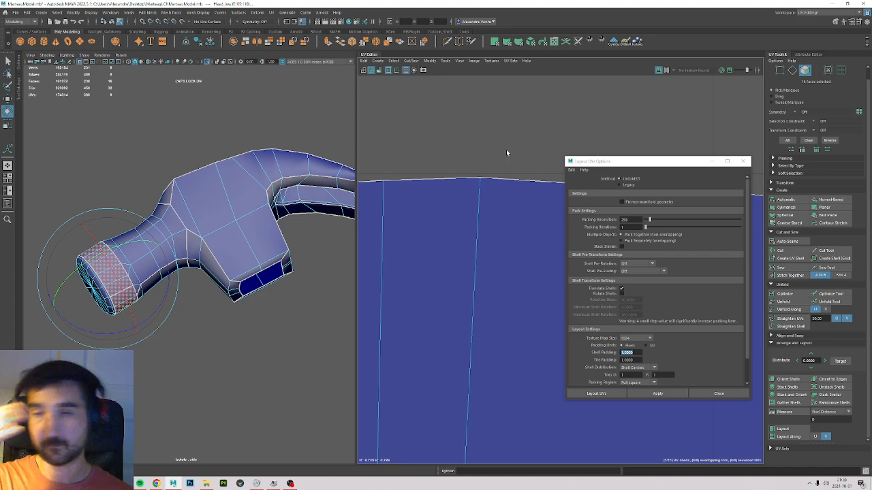
scroll(425, 201, down, 2)
scroll(483, 286, down, 4)
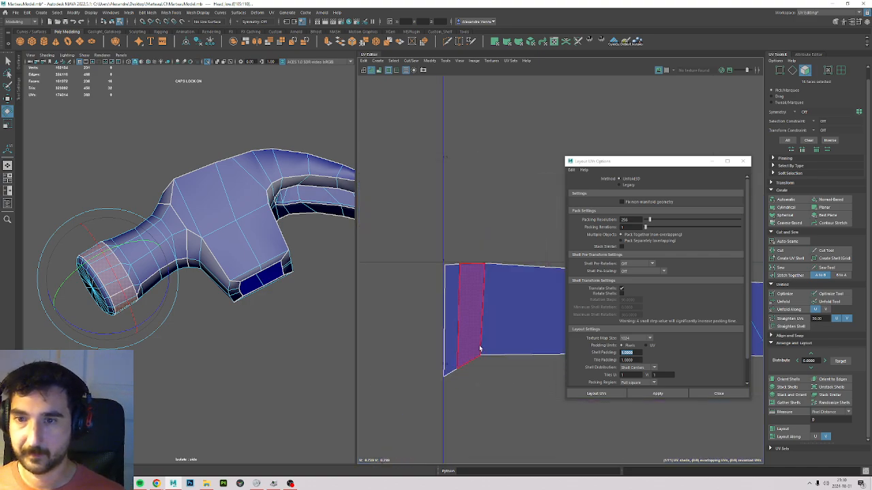
scroll(481, 353, up, 5)
alt+middle_drag(481, 353, 380, 178)
scroll(415, 377, down, 5)
scroll(455, 329, down, 5)
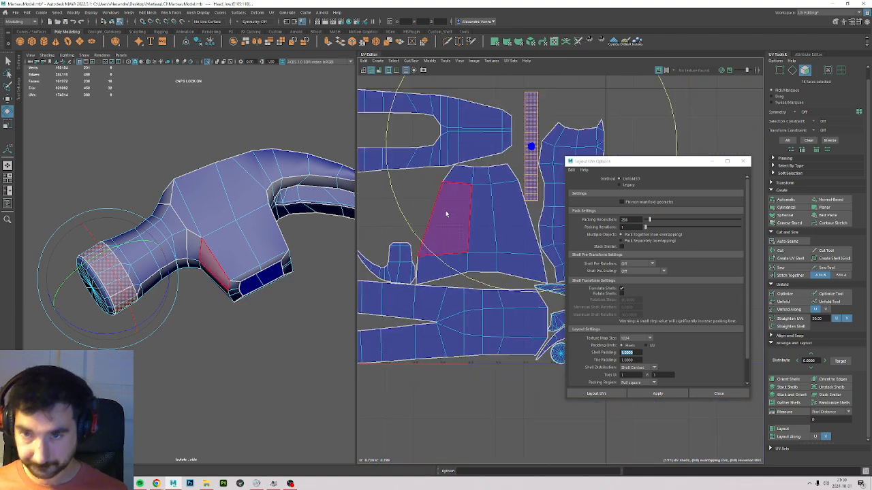
alt+middle_drag(454, 216, 476, 252)
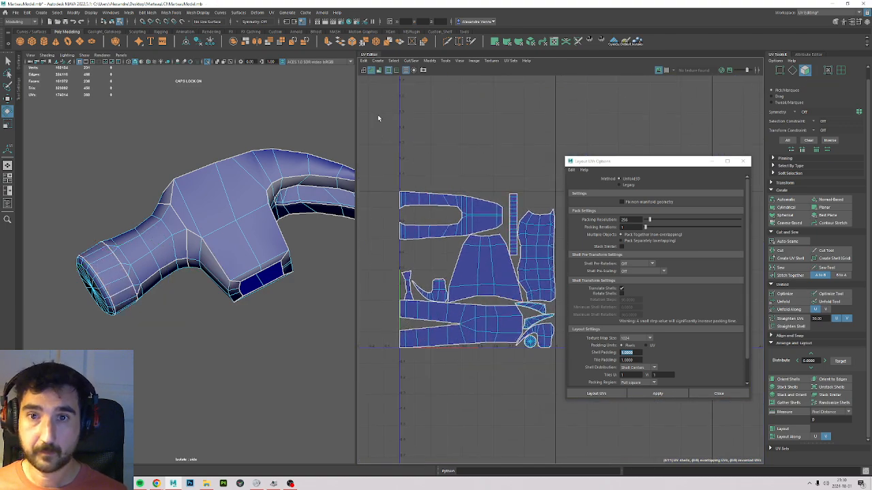
drag(378, 114, 564, 405)
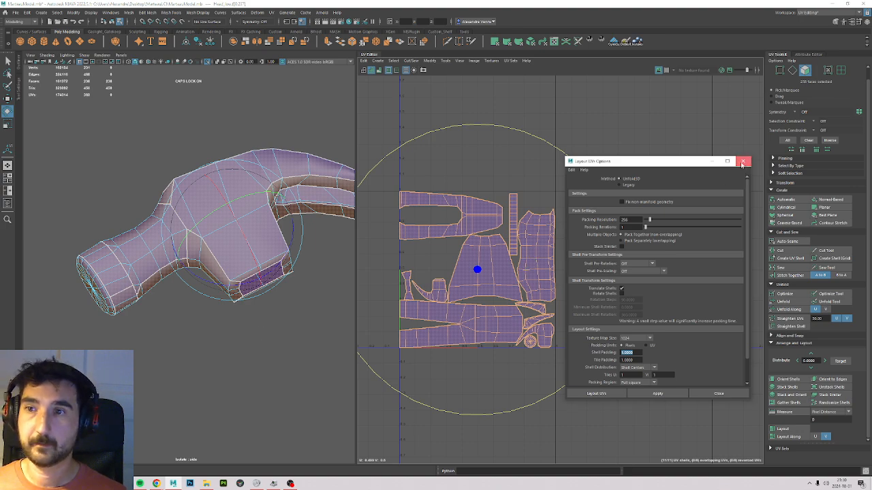
click(743, 161)
End the isolation of the hammer head, return to object selection and clear the selection.
click(195, 328)
key(f)
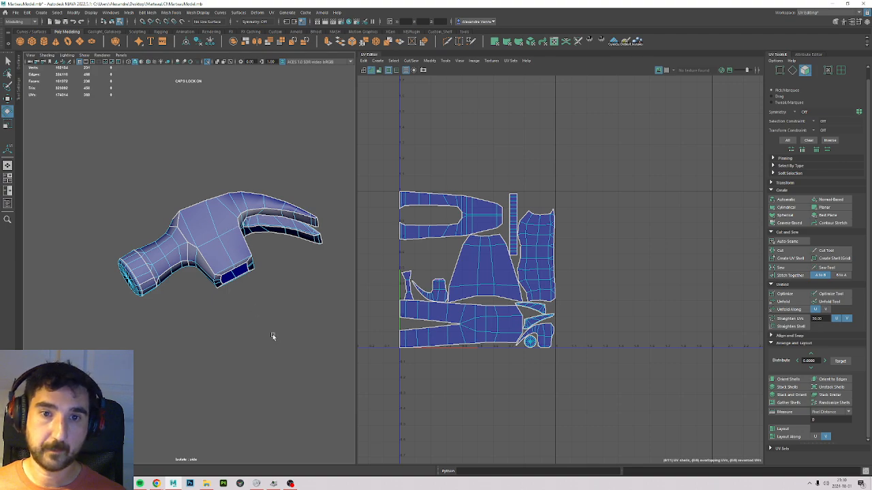
click(207, 62)
key(F8)
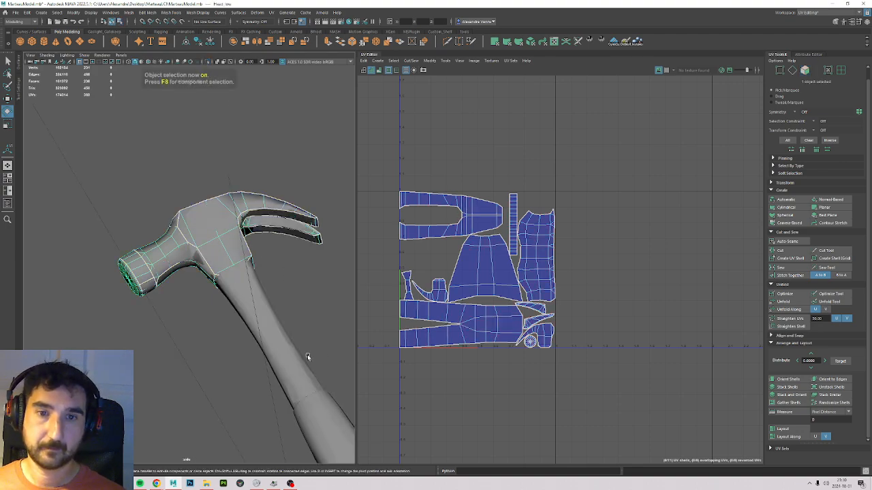
alt+middle_drag(307, 357, 73, 117)
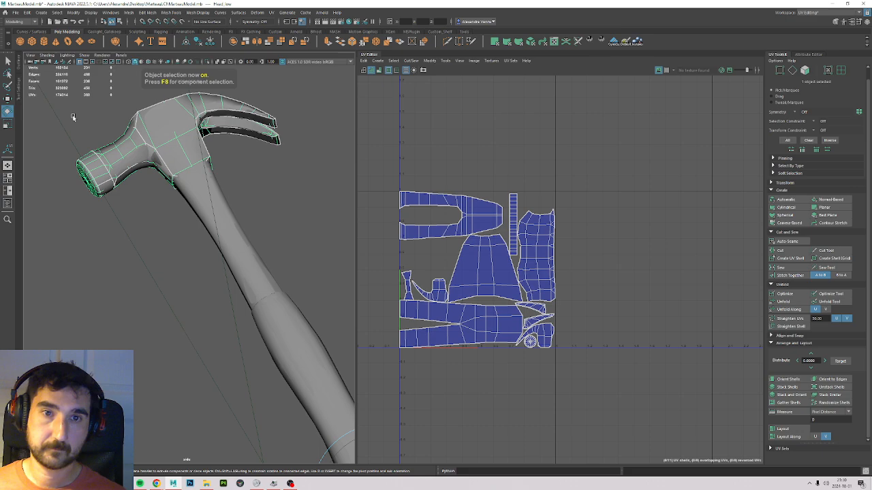
shift+click(243, 265)
click(287, 239)
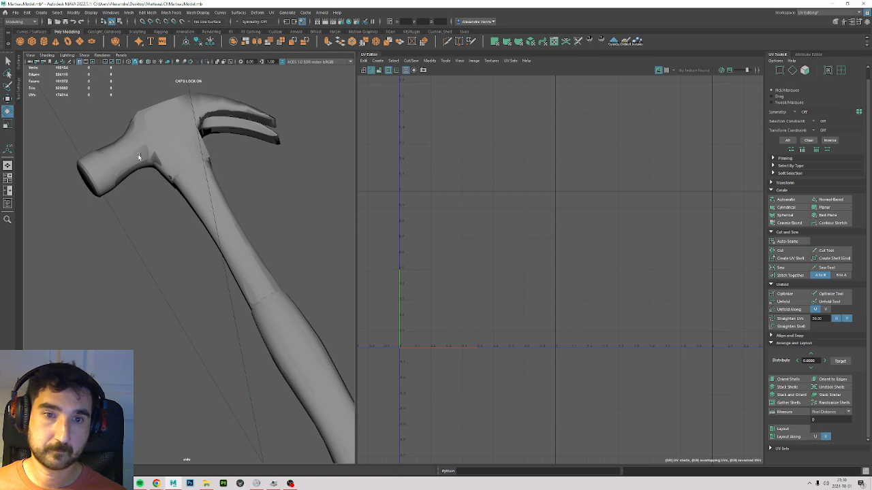
Show the Outliner, select the Hammer_low group and isolate it in the viewport.
click(7, 204)
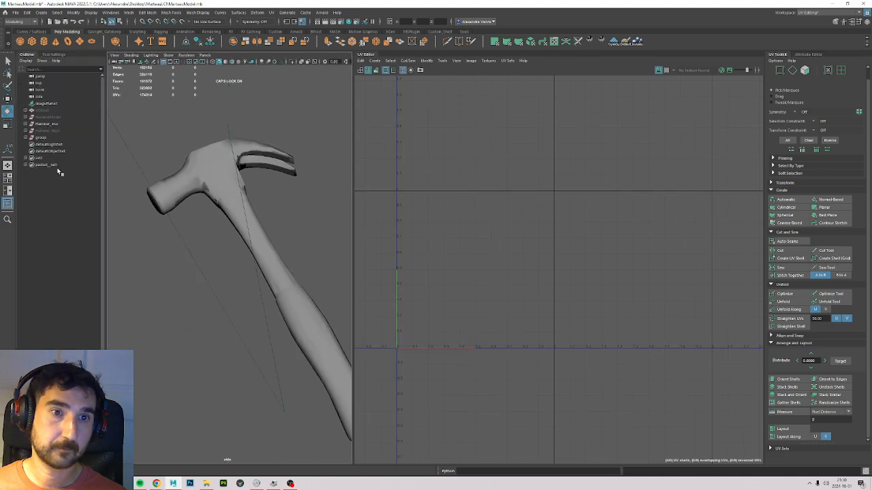
click(47, 124)
key(ctrl+1)
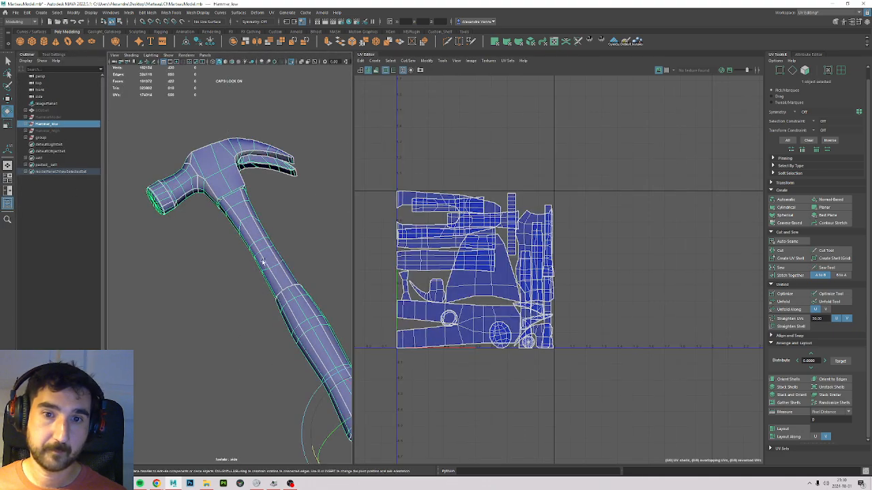
key(f)
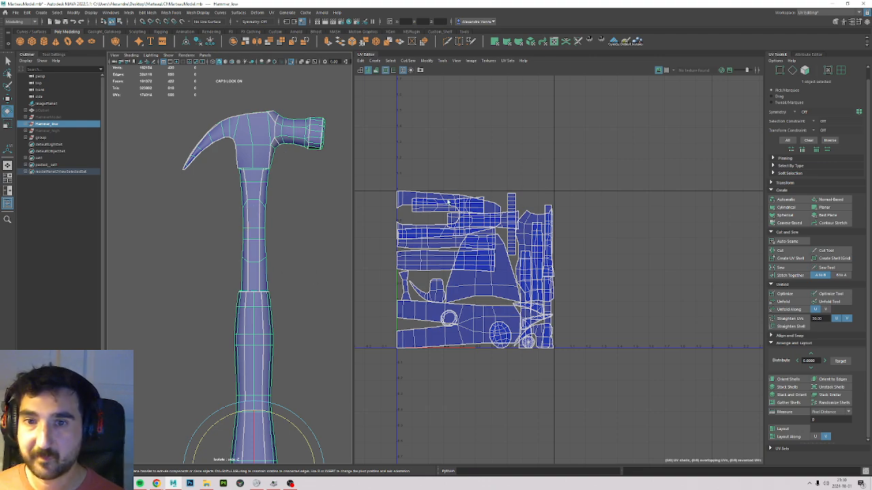
Select the faces of all low-poly hammer parts and run the automatic layout to pack their shells together in one tile.
key(F11)
drag(368, 129, 633, 422)
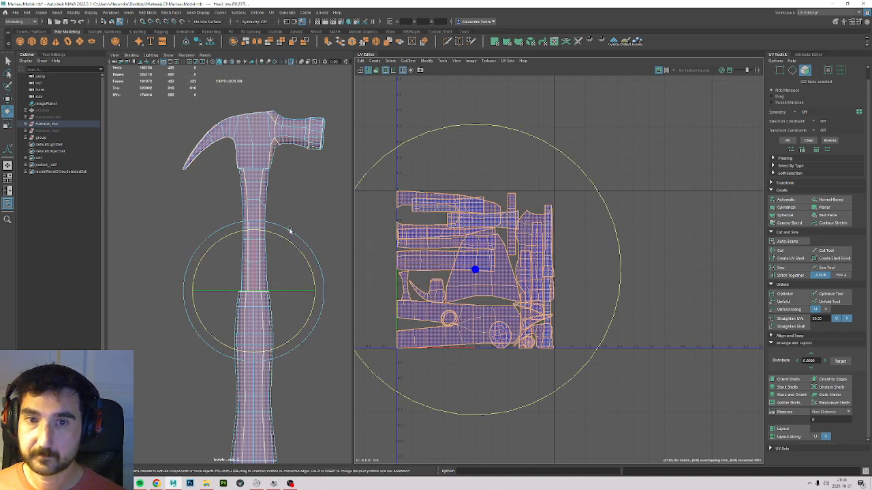
alt+drag(289, 231, 293, 121)
alt+drag(311, 305, 307, 241)
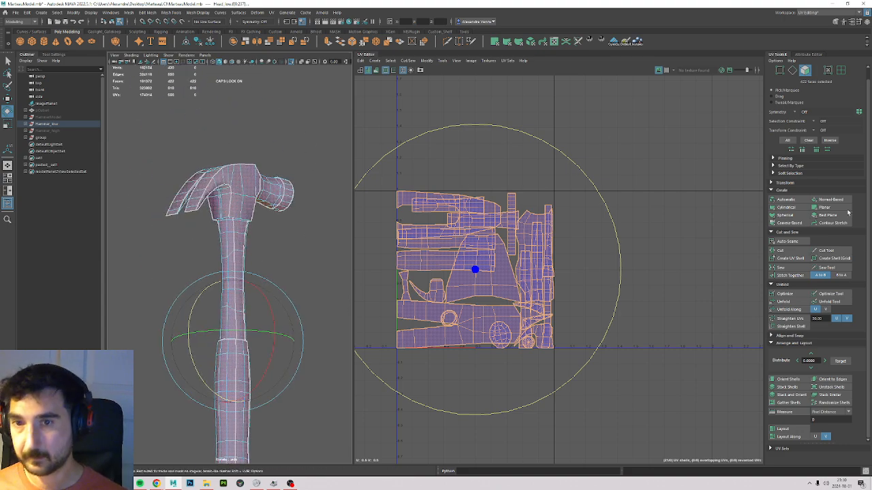
alt+drag(247, 260, 327, 238)
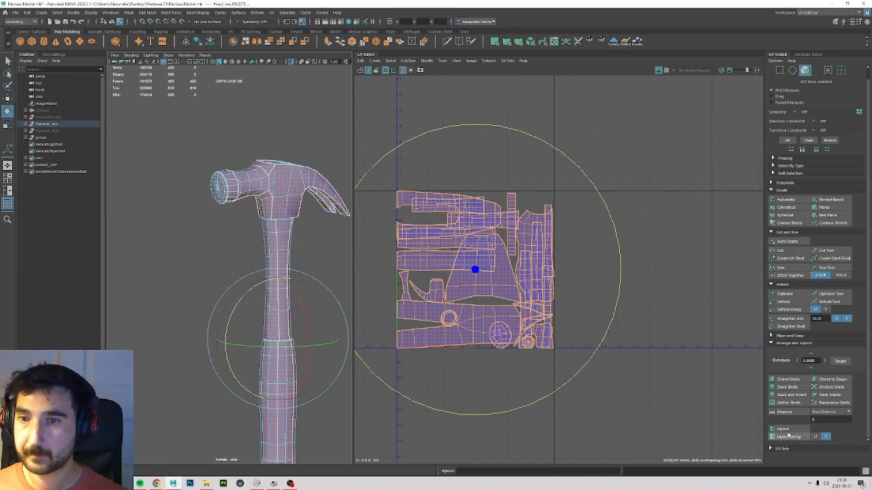
click(782, 428)
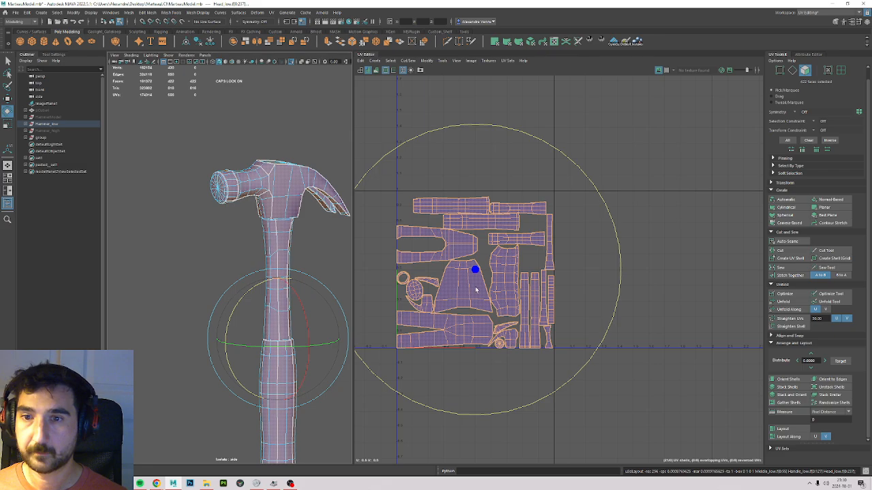
Examine the combined layout for the spacing between shells and the empty space along the tile's upper edge.
scroll(476, 290, up, 3)
key(f)
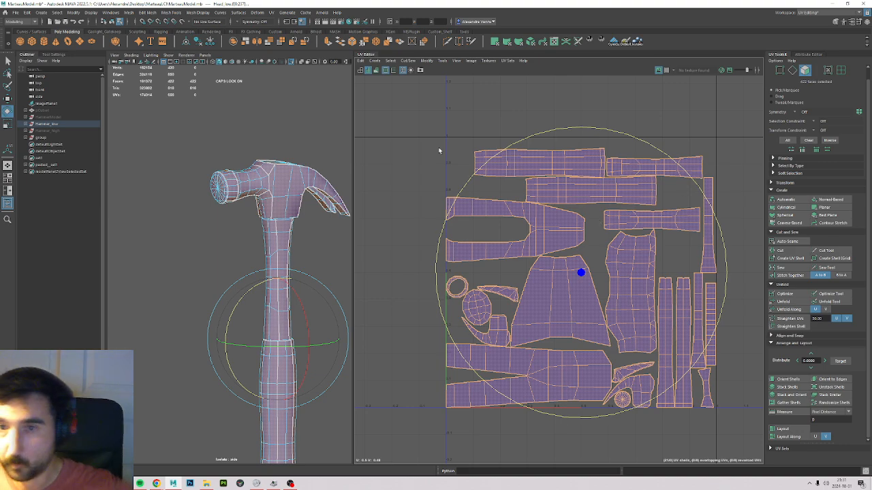
scroll(650, 183, up, 2)
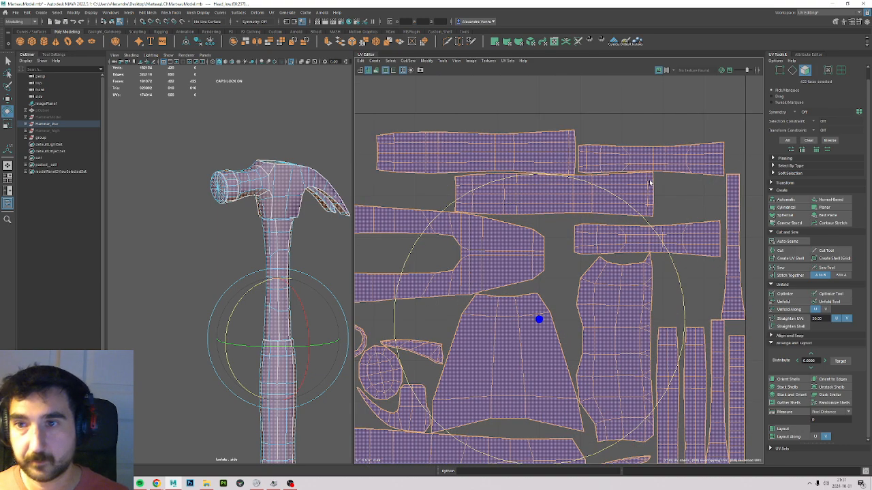
key(f)
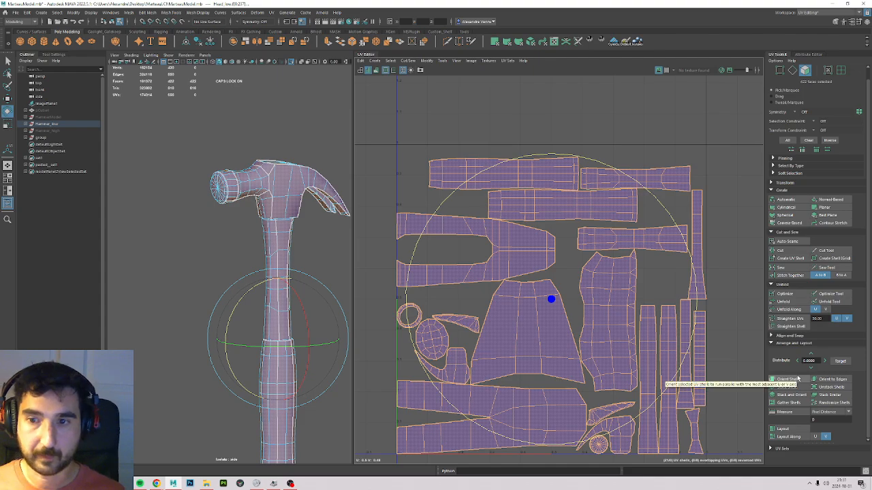
alt+middle_drag(550, 114, 595, 161)
scroll(534, 169, down, 2)
scroll(651, 171, up, 4)
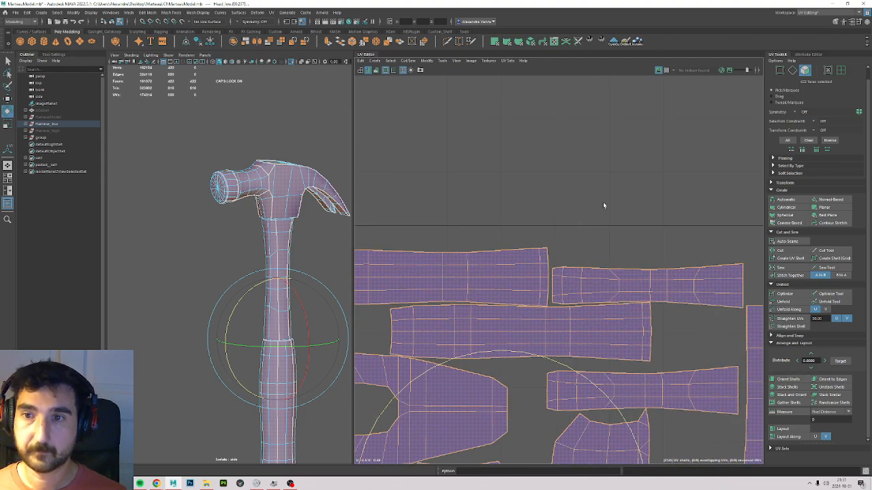
alt+middle_drag(599, 210, 561, 103)
scroll(560, 177, down, 2)
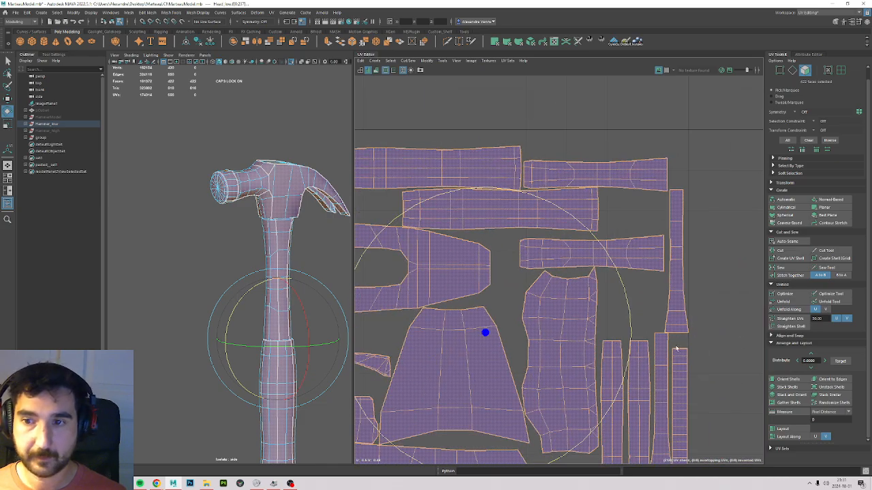
alt+middle_drag(604, 339, 575, 309)
scroll(565, 179, up, 3)
alt+middle_drag(581, 130, 610, 233)
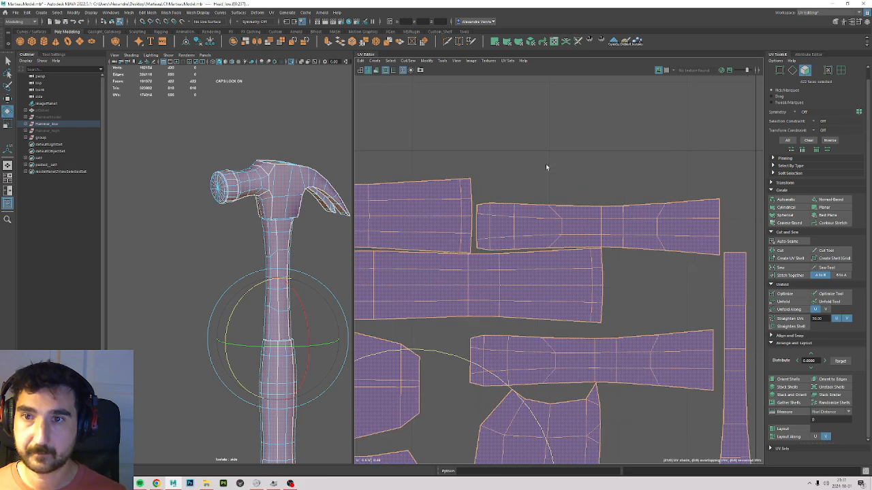
Select the long grip shell at the tile's upper edge to locate it on the handle, clear the selection and review the layout.
click(451, 168)
scroll(619, 220, down, 5)
alt+middle_drag(517, 219, 547, 211)
click(438, 218)
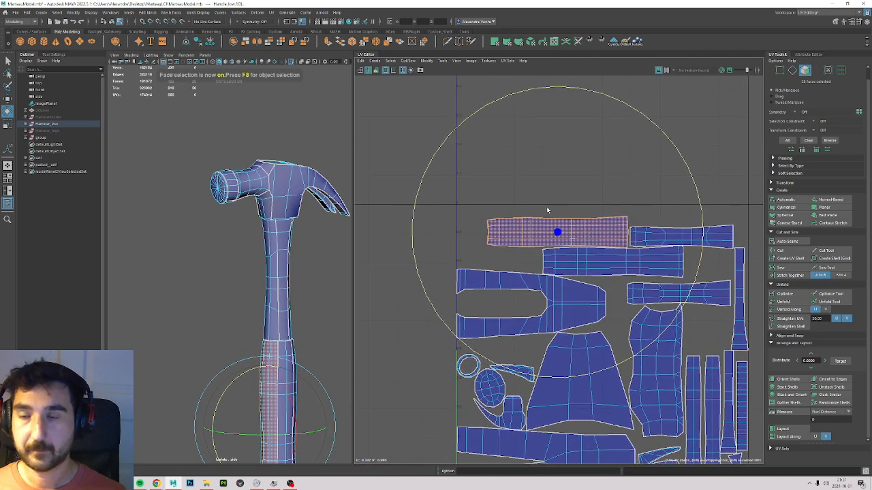
key(Caps_Lock)
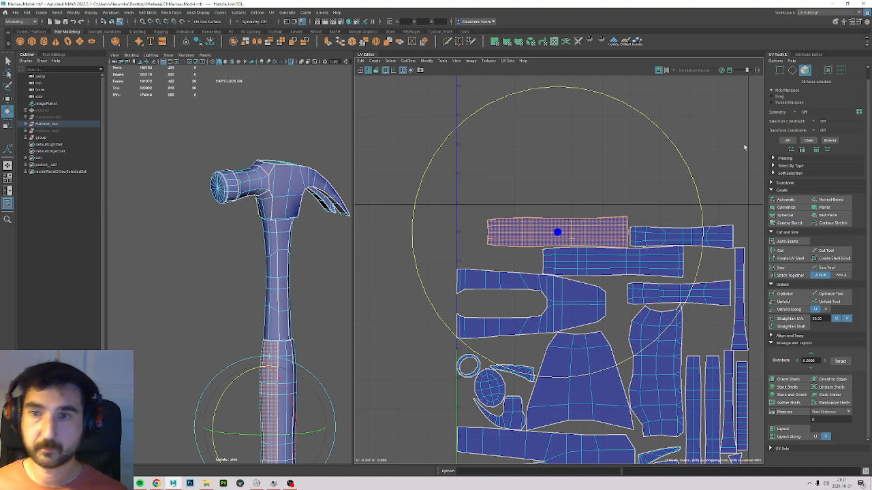
alt+middle_drag(655, 229, 619, 229)
click(617, 217)
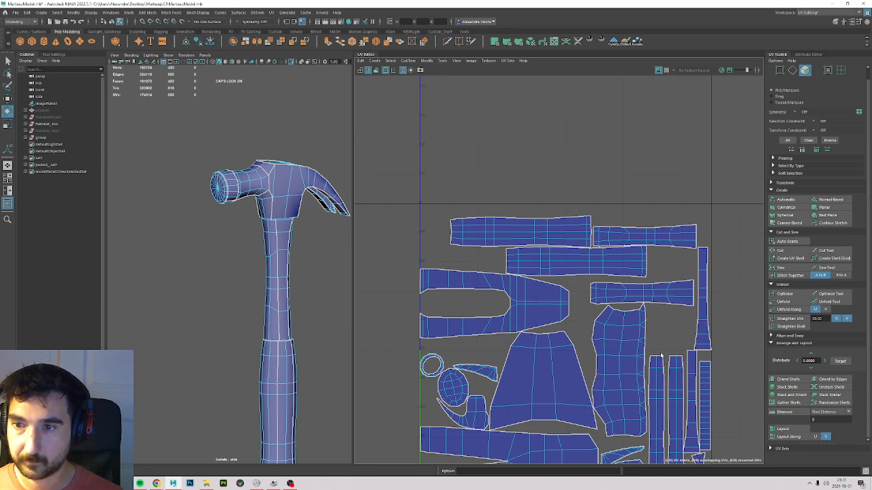
alt+middle_drag(712, 378, 603, 257)
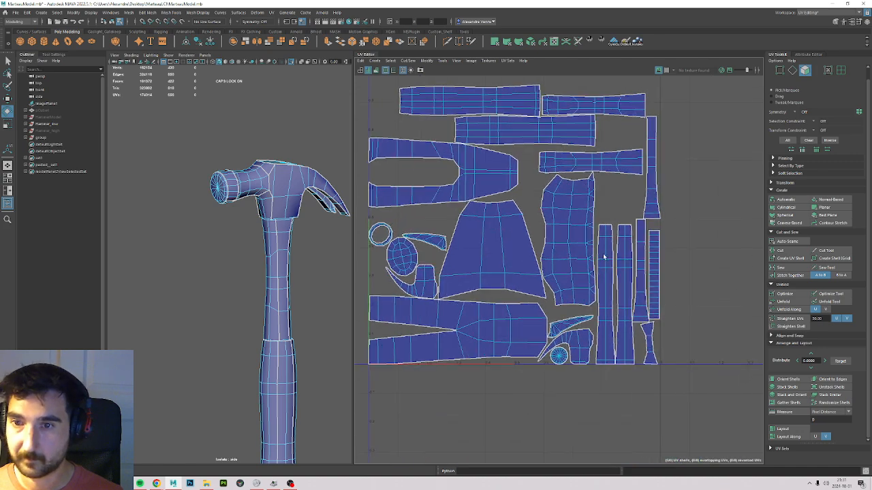
scroll(668, 181, down, 3)
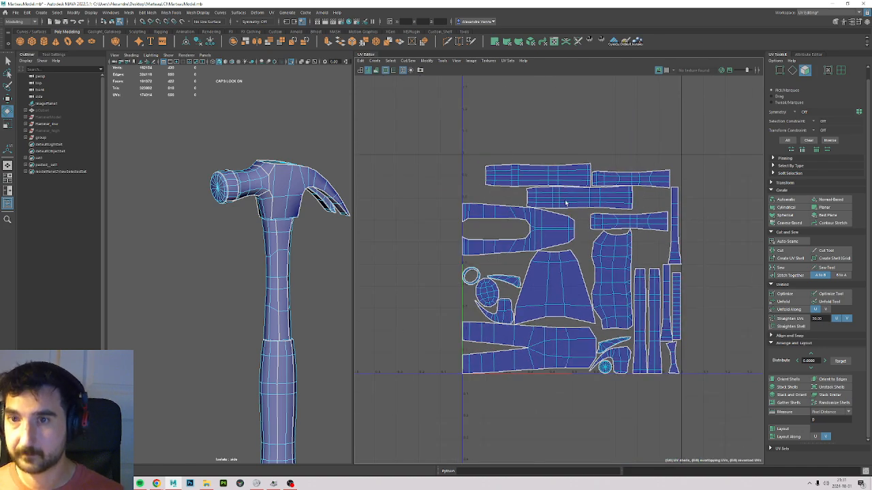
key(F11)
drag(434, 137, 681, 367)
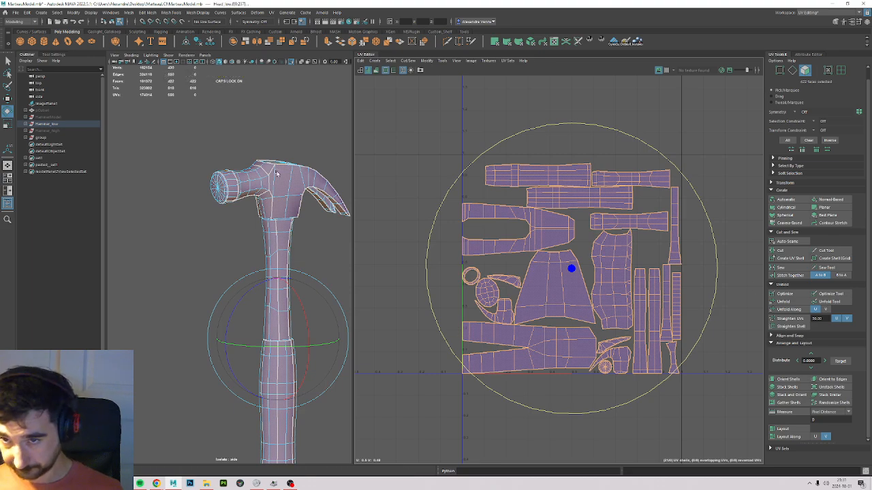
click(756, 164)
scroll(630, 282, up, 3)
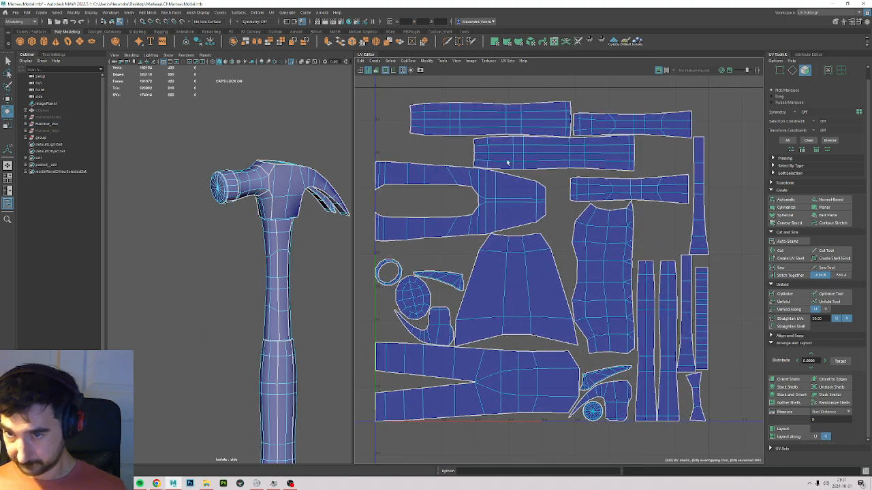
Select the narrow middle-part shell near the tile's upper edge and sample its texel density.
alt+middle_drag(597, 145, 568, 214)
double_click(598, 193)
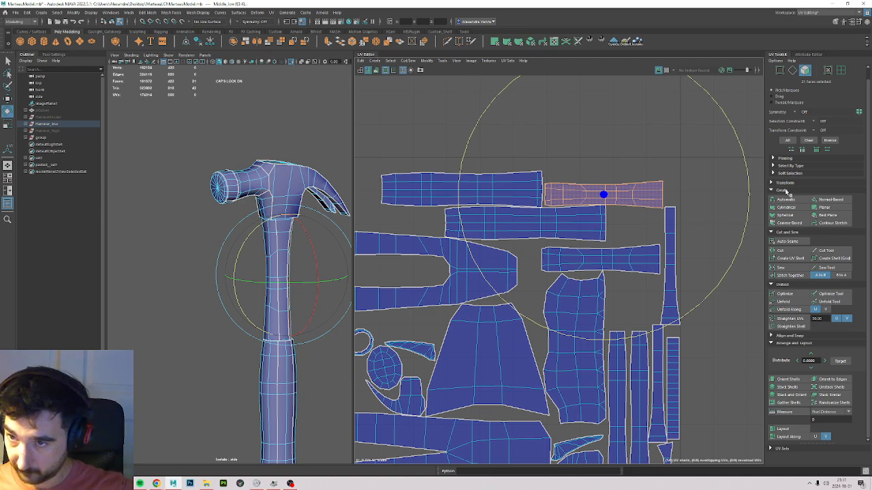
click(772, 183)
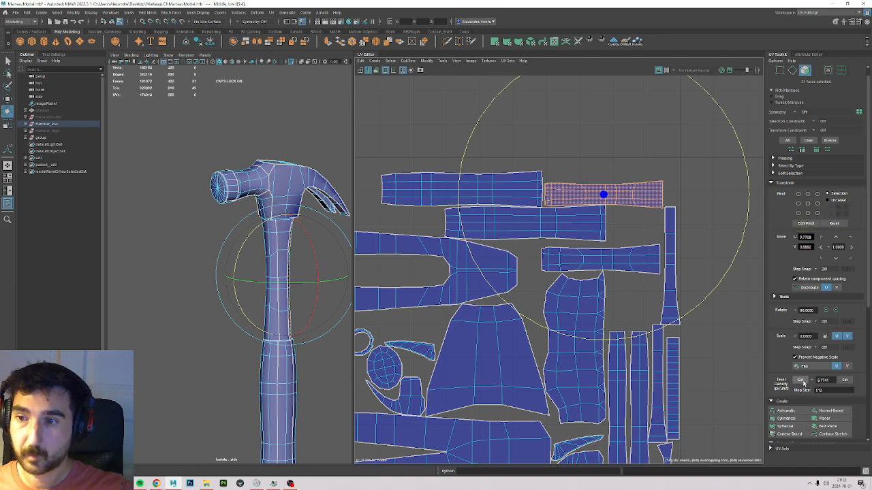
click(803, 382)
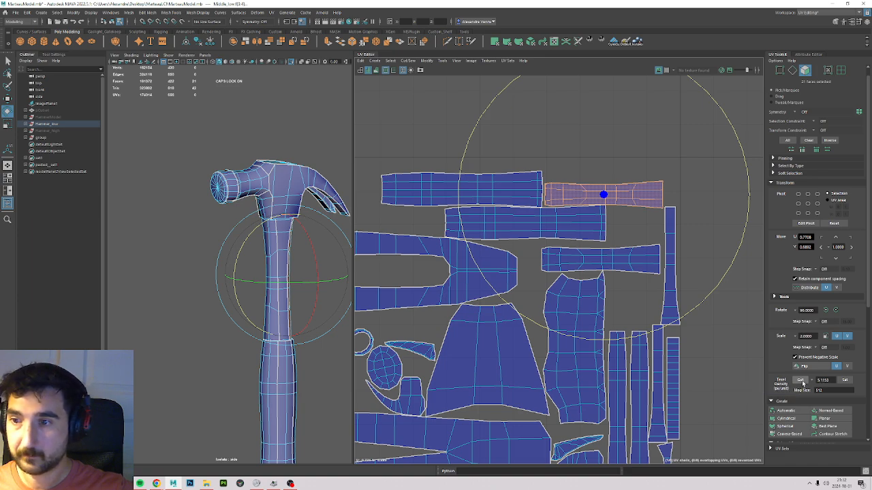
click(834, 382)
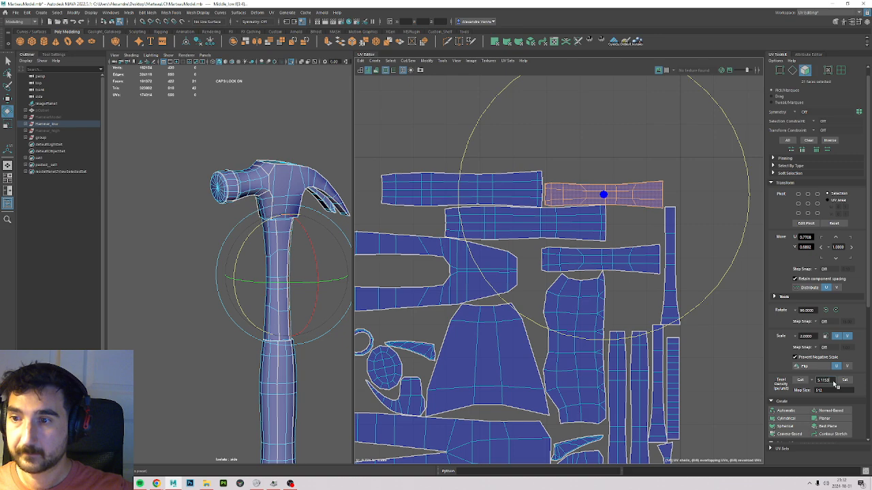
Select all the hammer's shells and apply the sampled texel density at map size 512.
click(684, 392)
key(f)
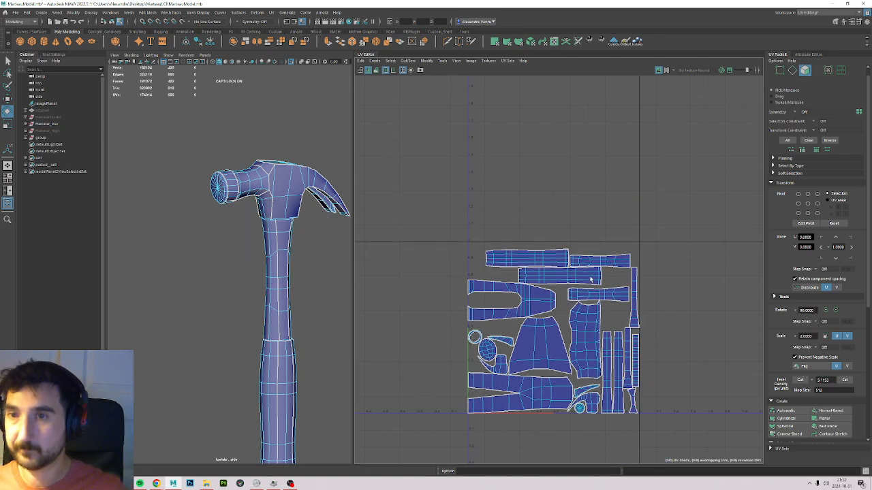
drag(402, 172, 690, 454)
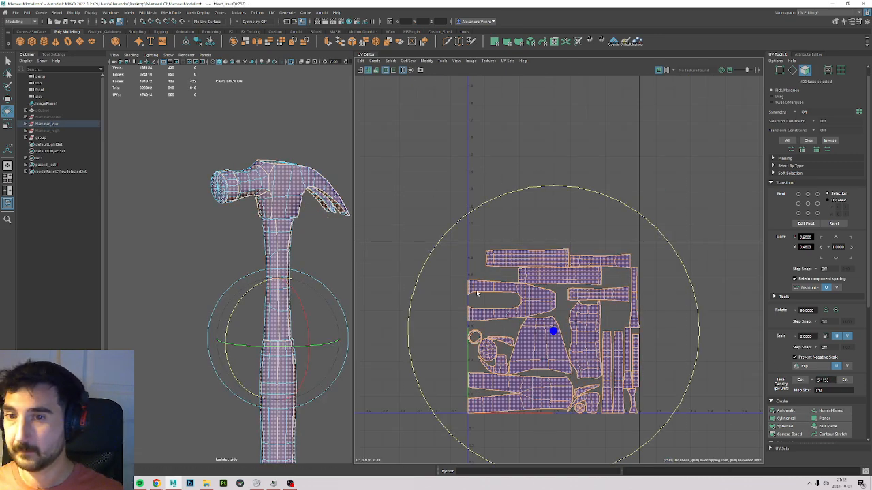
click(844, 380)
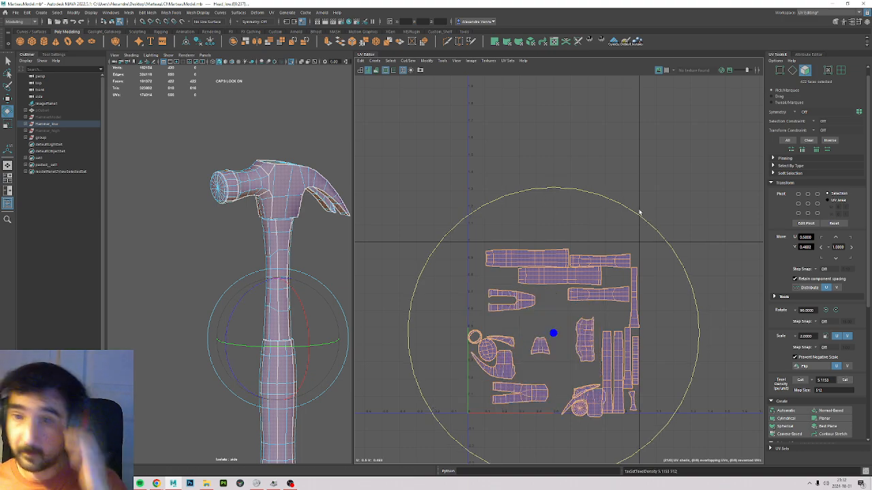
scroll(567, 323, up, 2)
click(649, 162)
scroll(670, 219, down, 2)
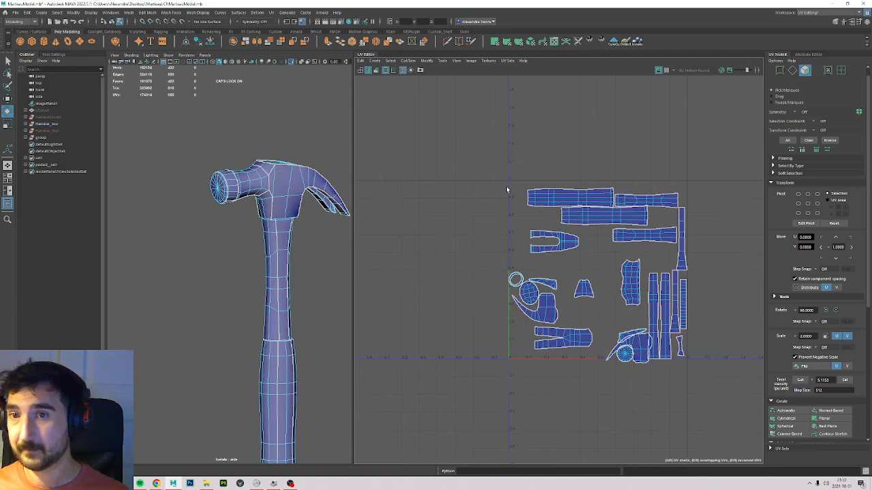
Undo the texel density change on all shells, returning to the packed layout.
key(F11)
drag(467, 158, 762, 439)
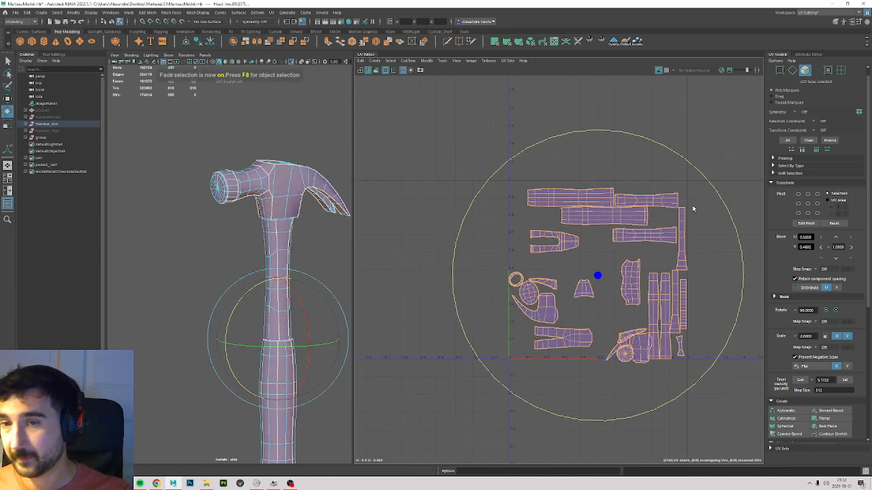
scroll(804, 333, down, 5)
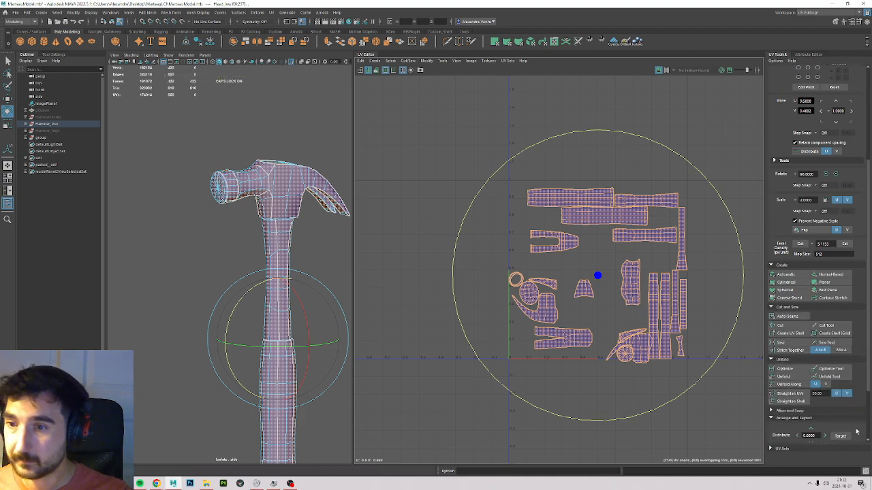
scroll(792, 409, down, 3)
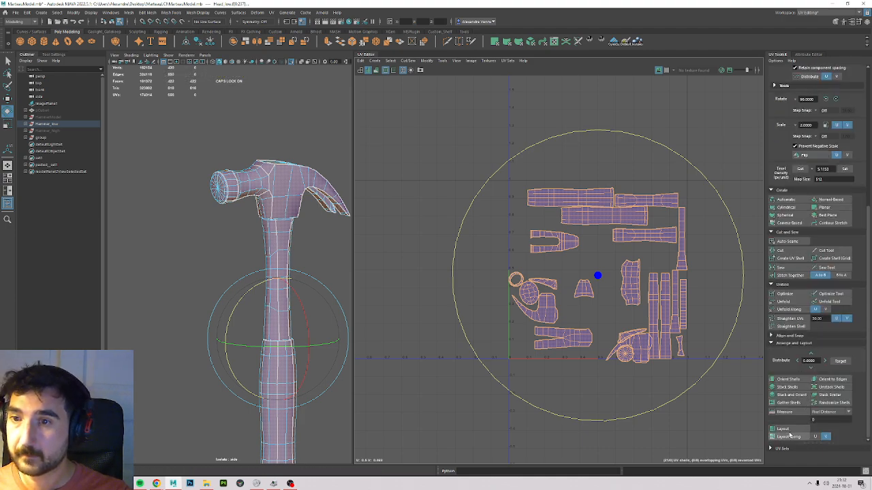
click(720, 411)
key(ctrl+z)
key(ctrl+z)
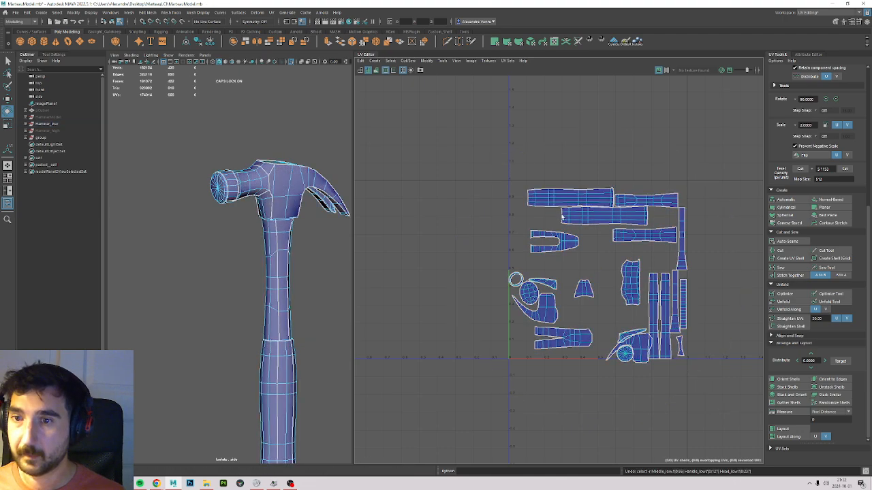
key(ctrl+z)
key(ctrl+z)
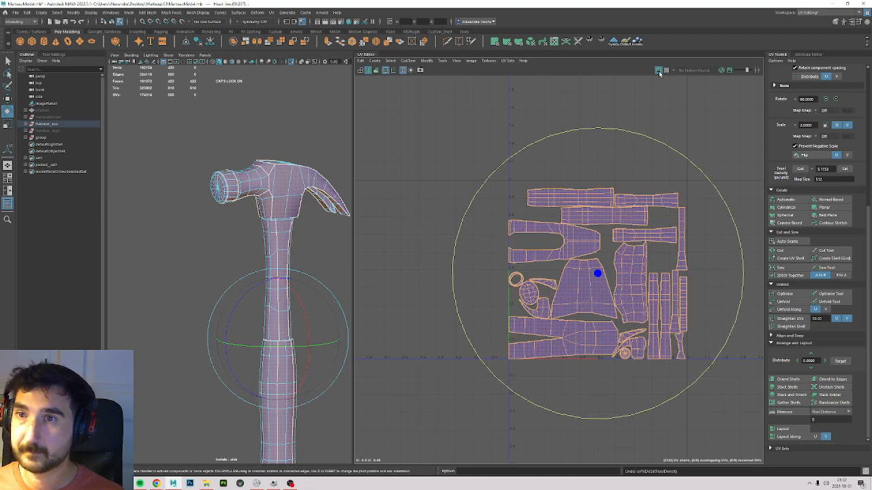
Show the checker map and compare the checker size on the hammer's head, middle and handle.
click(658, 70)
scroll(272, 216, up, 2)
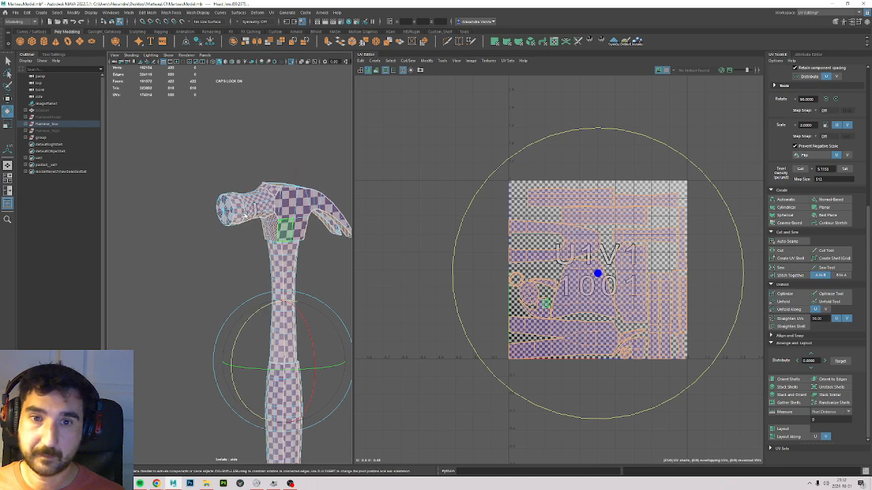
scroll(246, 214, up, 6)
alt+middle_drag(245, 214, 140, 300)
alt+drag(129, 205, 154, 189)
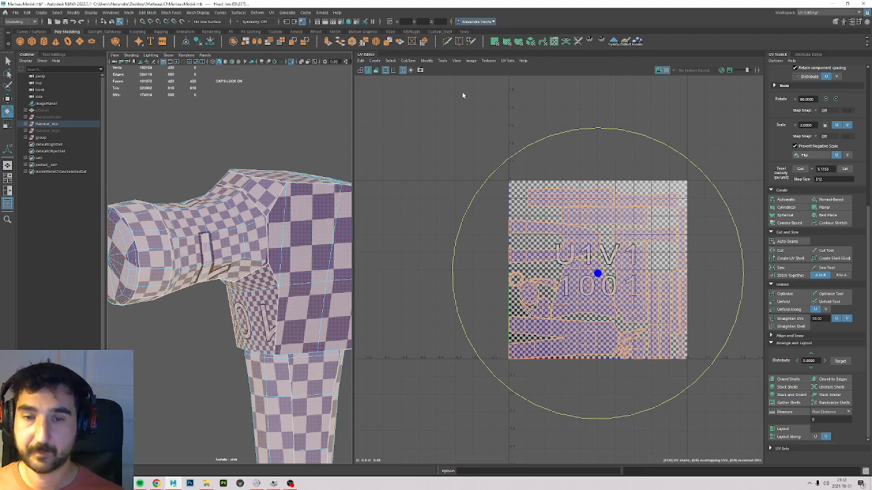
alt+middle_drag(262, 436, 199, 195)
alt+drag(200, 195, 212, 227)
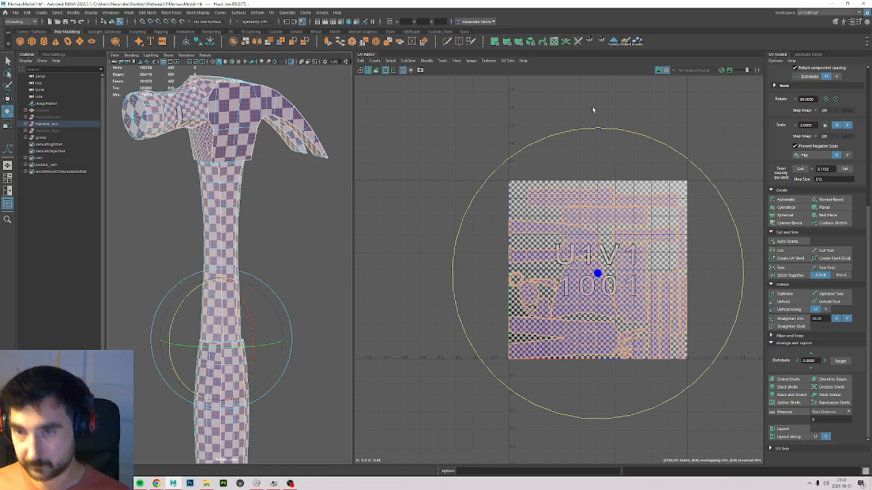
Select all shells, apply the sampled texel density to them and run the automatic layout to repack them in the tile.
click(439, 123)
drag(440, 124, 747, 458)
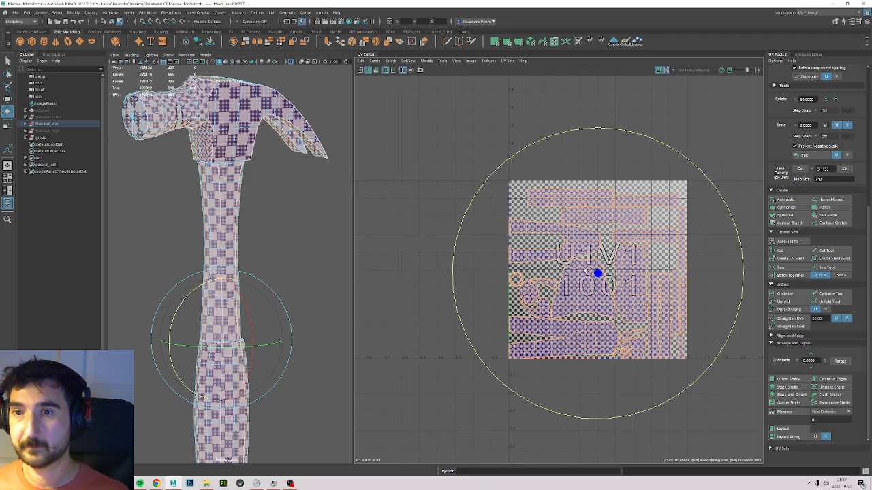
click(781, 429)
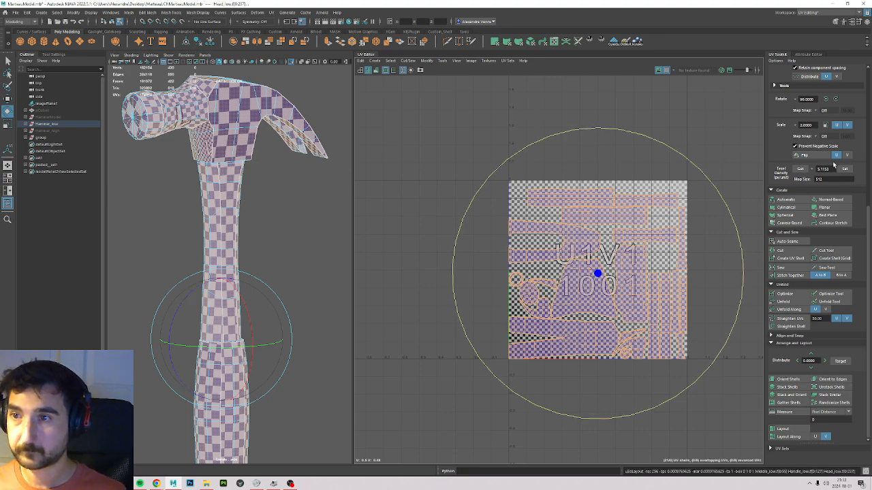
click(845, 169)
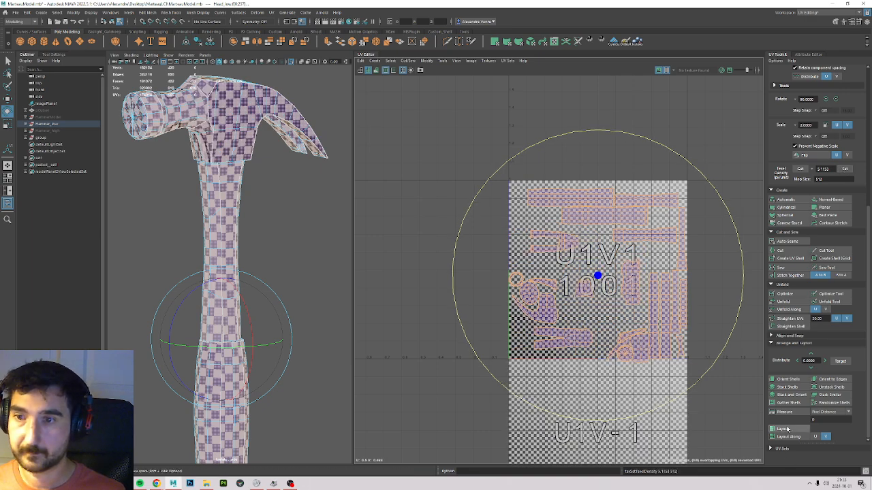
click(787, 429)
click(651, 123)
scroll(665, 277, up, 3)
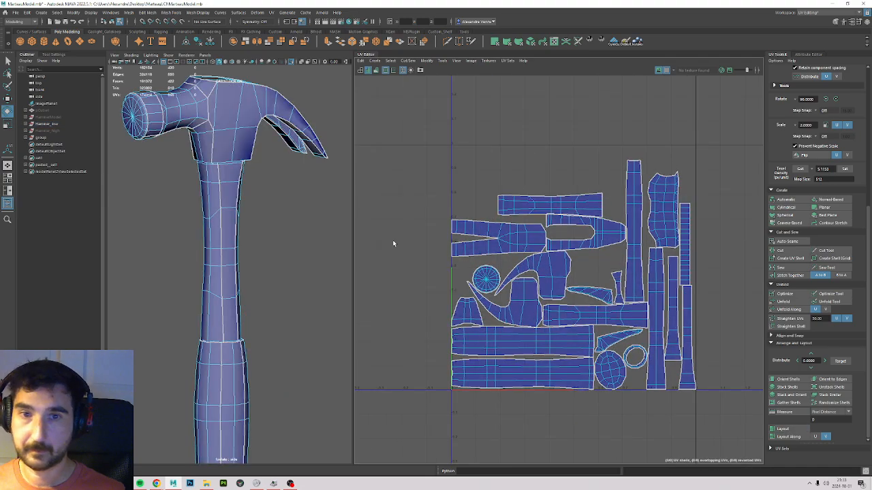
Examine the checker pattern around the hammer's head, claws and handle for even scale, then clear the selection and review the layout.
drag(717, 114, 429, 435)
scroll(239, 168, up, 4)
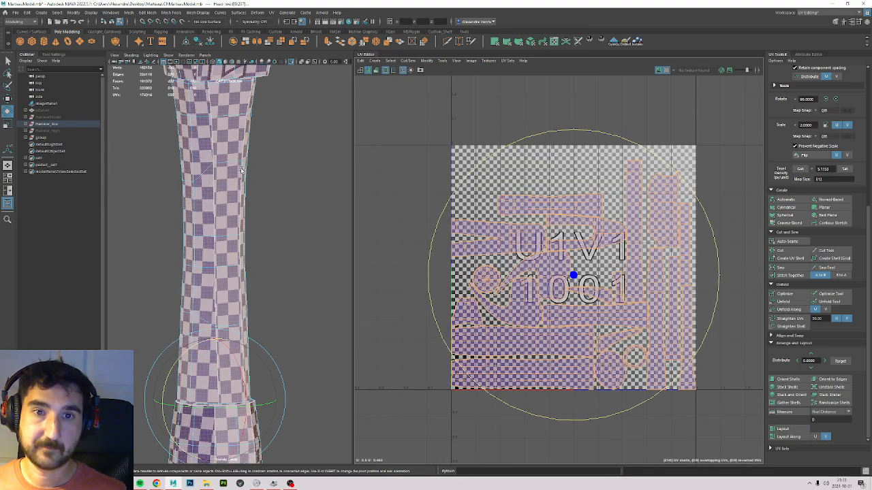
alt+middle_drag(263, 153, 246, 303)
alt+drag(247, 303, 152, 245)
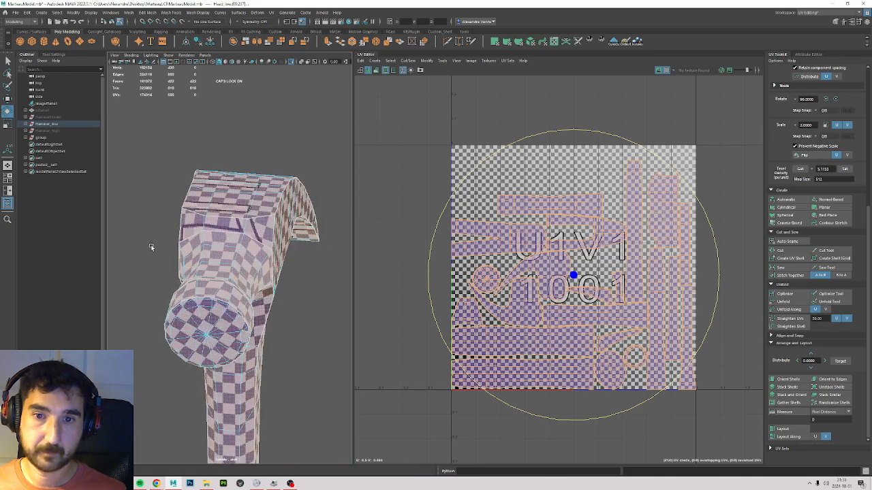
alt+middle_drag(266, 404, 235, 292)
alt+drag(230, 294, 311, 280)
alt+middle_drag(207, 257, 277, 239)
scroll(228, 246, down, 6)
alt+drag(310, 293, 302, 253)
scroll(302, 253, up, 5)
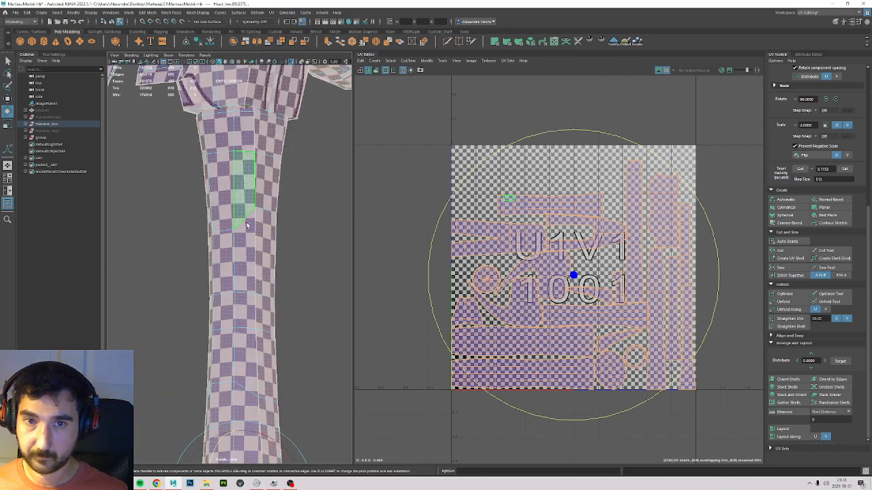
alt+middle_drag(256, 224, 267, 186)
scroll(268, 186, down, 2)
alt+drag(268, 185, 258, 253)
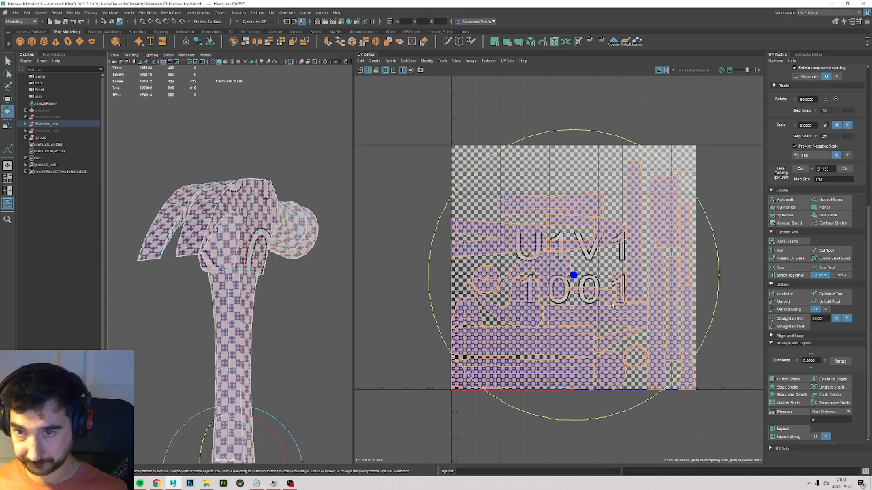
click(728, 138)
scroll(551, 282, up, 2)
scroll(650, 271, down, 2)
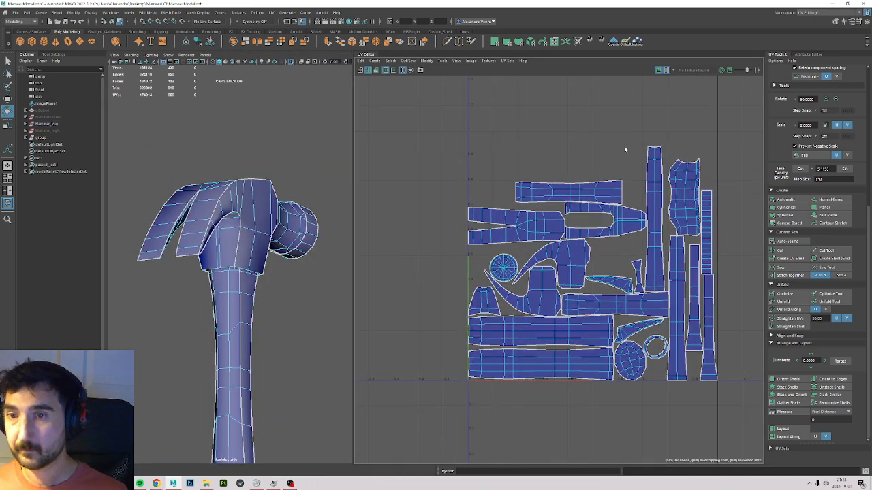
Hide the checker map and rotate the five long, narrow upright shells by 90 degrees.
key(F11)
click(656, 171)
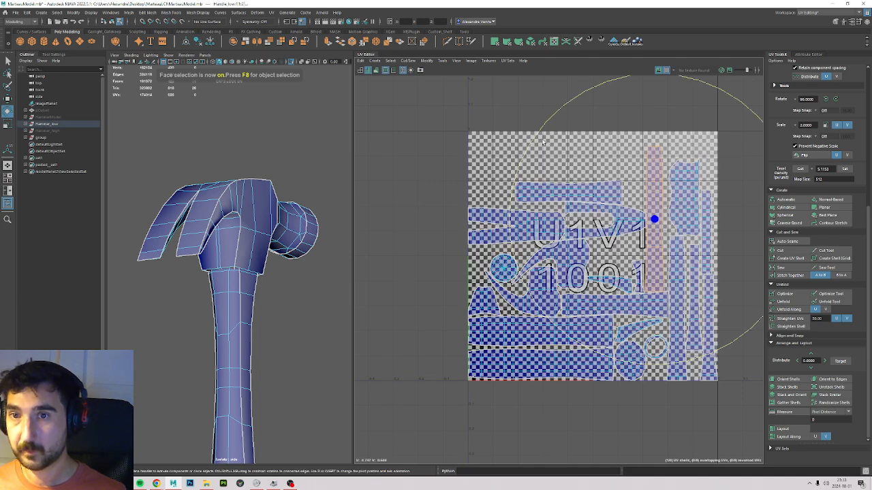
click(665, 71)
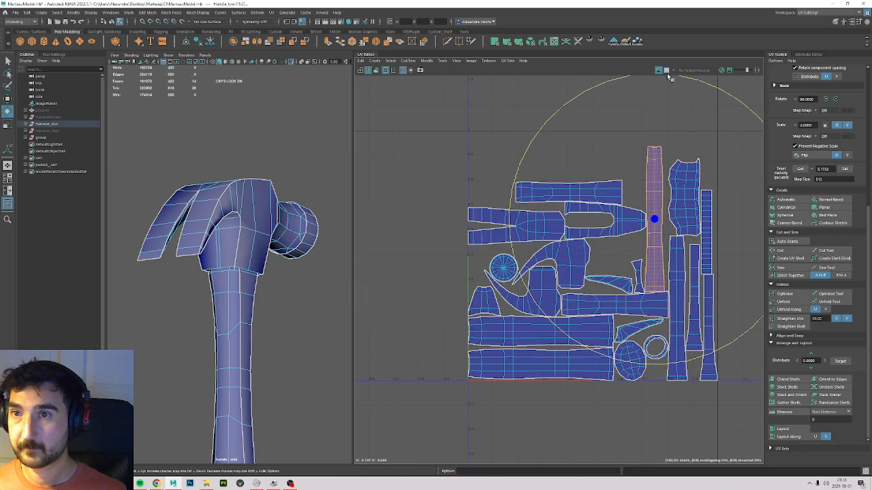
shift+click(679, 268)
shift+click(694, 290)
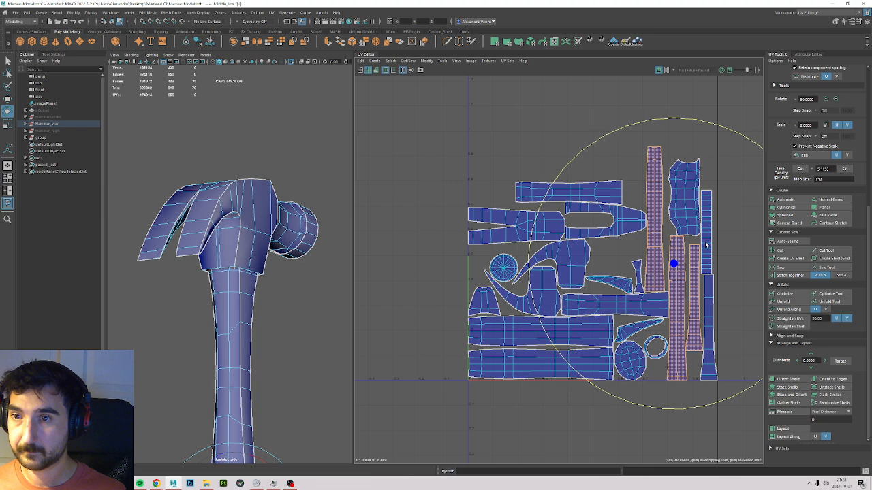
shift+click(708, 300)
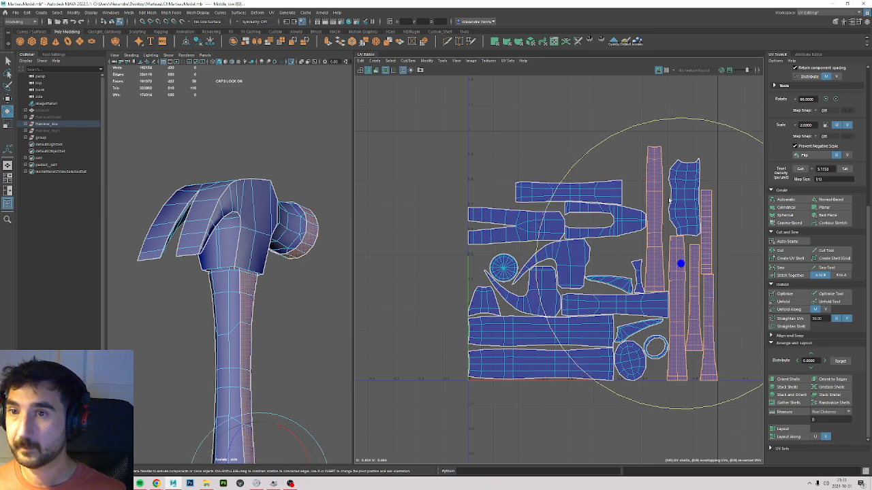
click(825, 99)
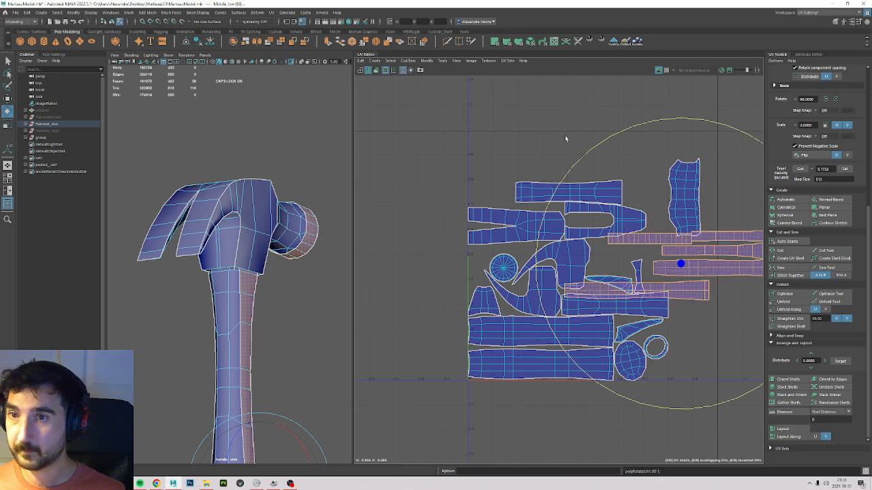
Select every shell and rerun the automatic layout to repack them with the rotated strips.
scroll(565, 136, down, 2)
drag(444, 109, 751, 402)
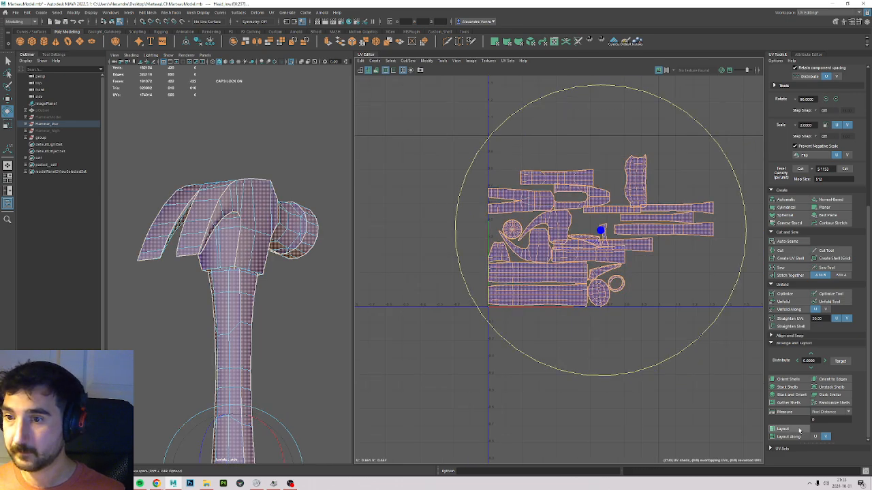
click(812, 428)
scroll(613, 215, up, 3)
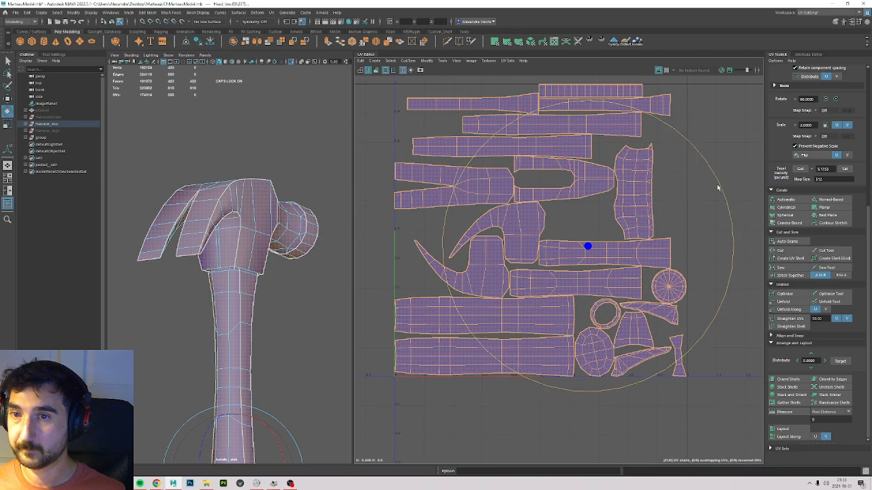
click(683, 158)
click(620, 185)
double_click(620, 186)
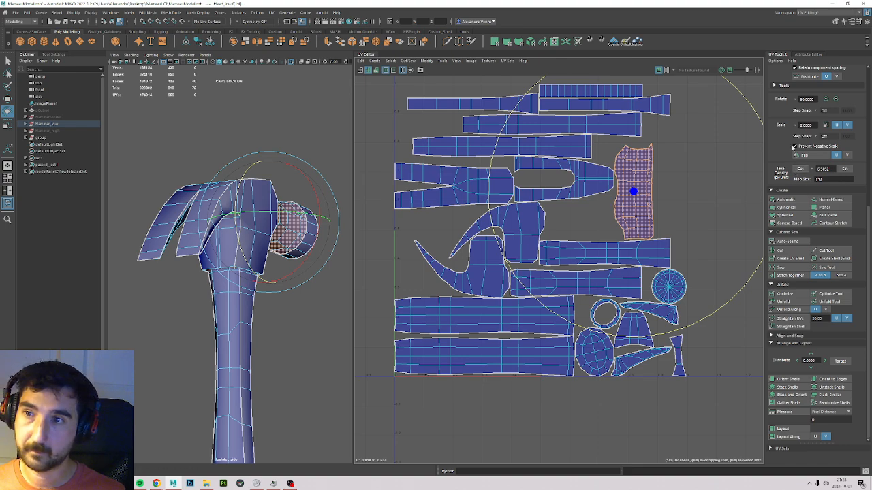
alt+middle_drag(378, 124, 358, 239)
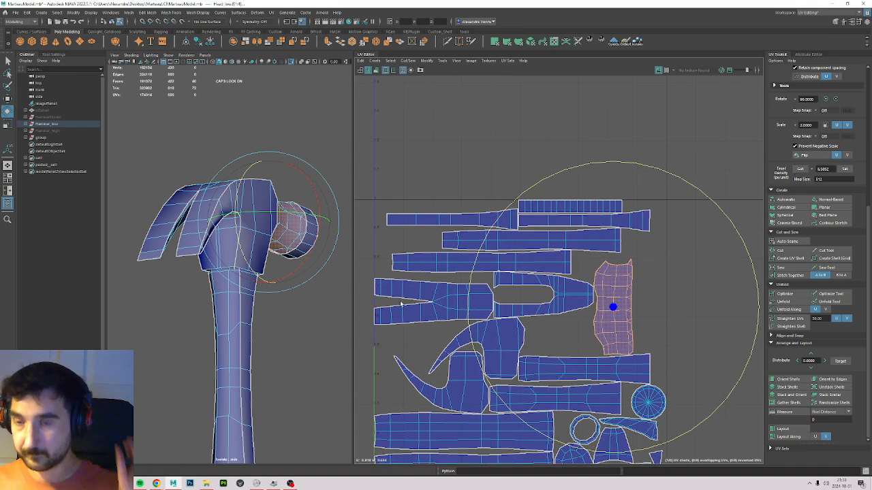
scroll(356, 216, down, 2)
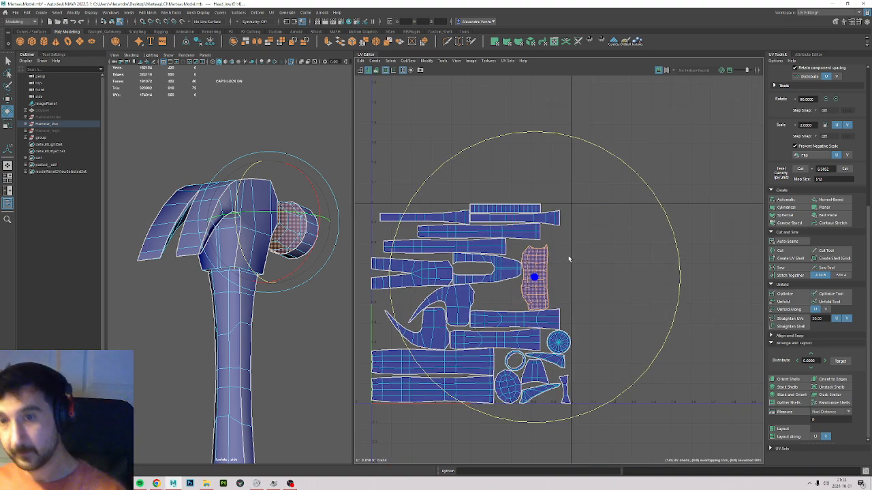
click(287, 307)
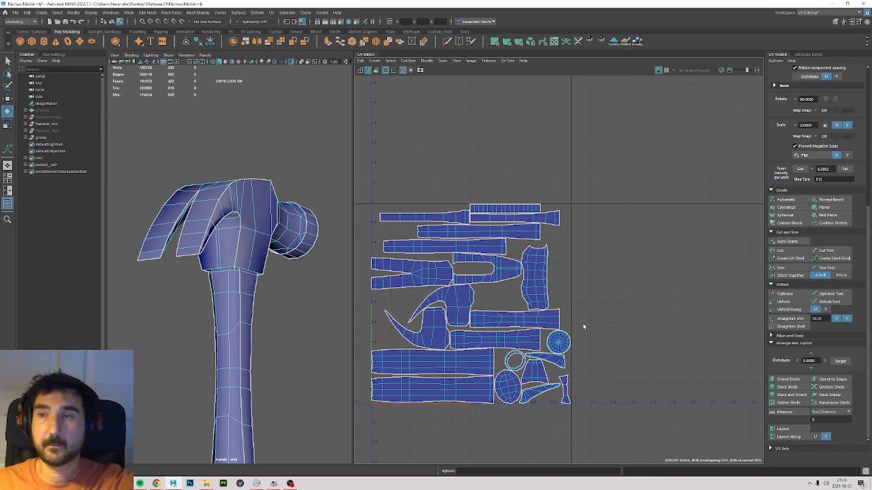
Set the UV move step to 1, one full tile, in the transform settings.
scroll(504, 163, up, 2)
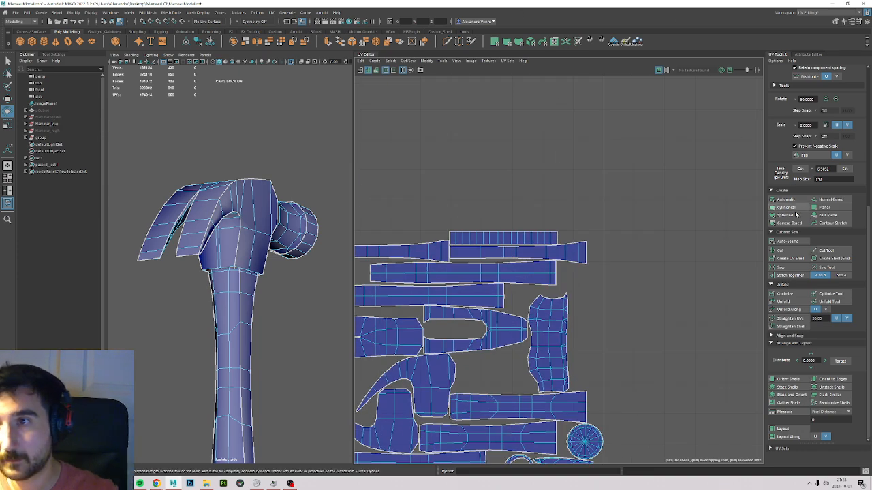
scroll(819, 251, up, 3)
scroll(821, 250, up, 2)
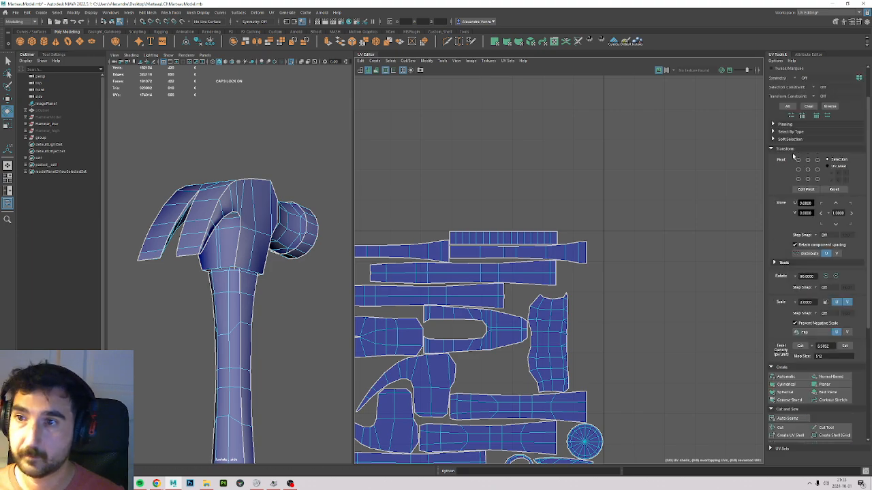
double_click(838, 213)
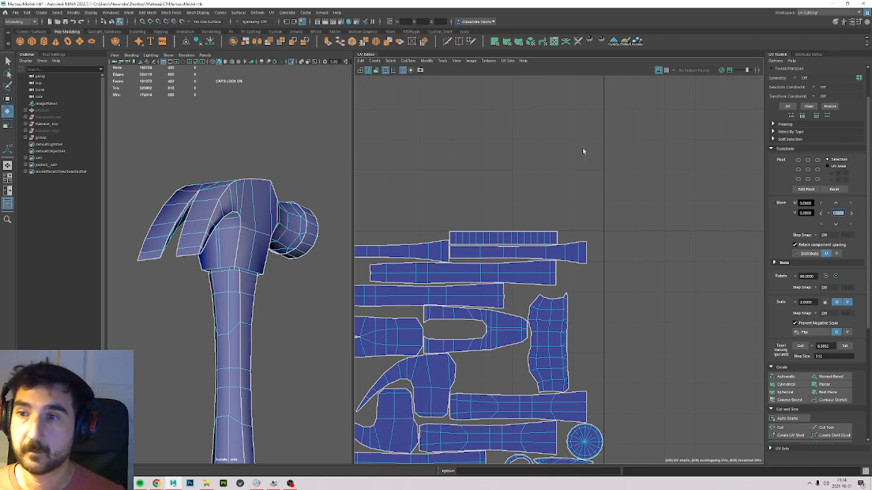
text(1)
key(Return)
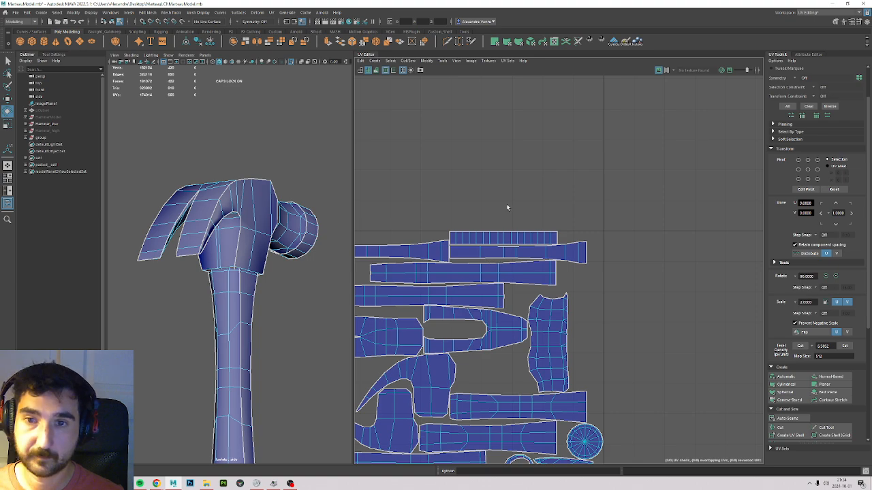
Select the thin strip shell of the hammer face's rim and move it one unit along positive U.
right_drag(507, 209, 512, 228)
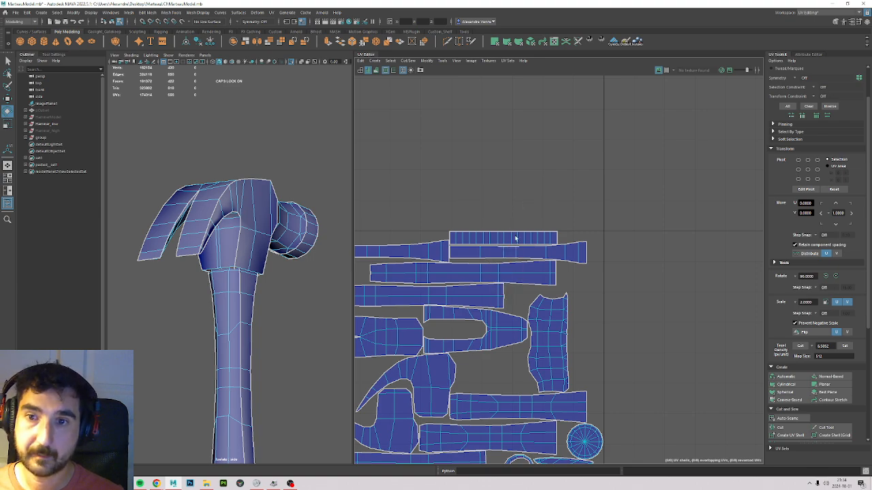
click(515, 237)
click(516, 237)
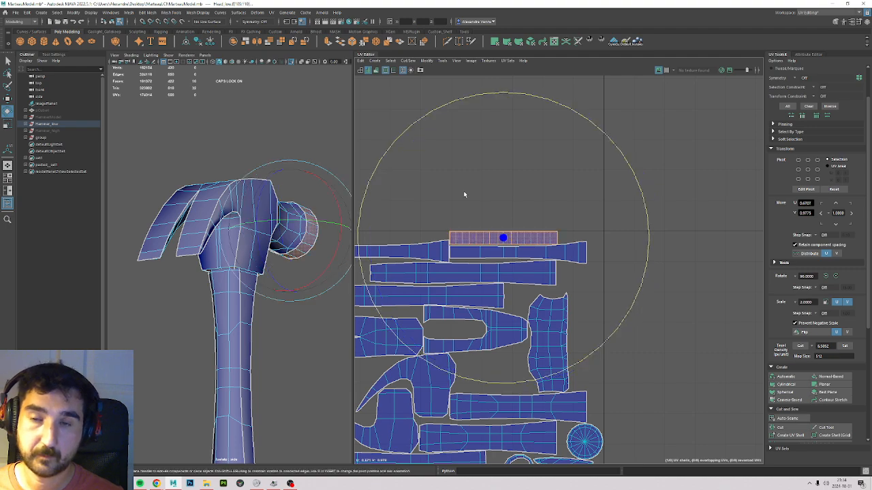
scroll(540, 253, down, 2)
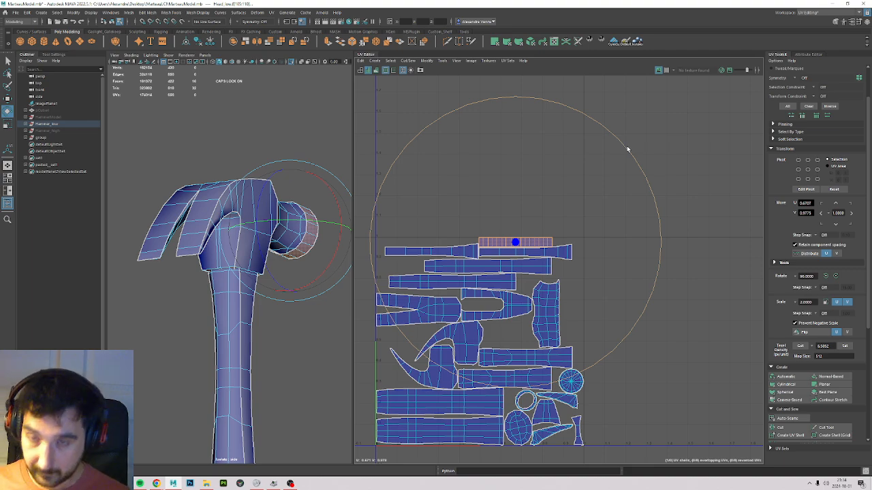
key(g)
key(ctrl+z)
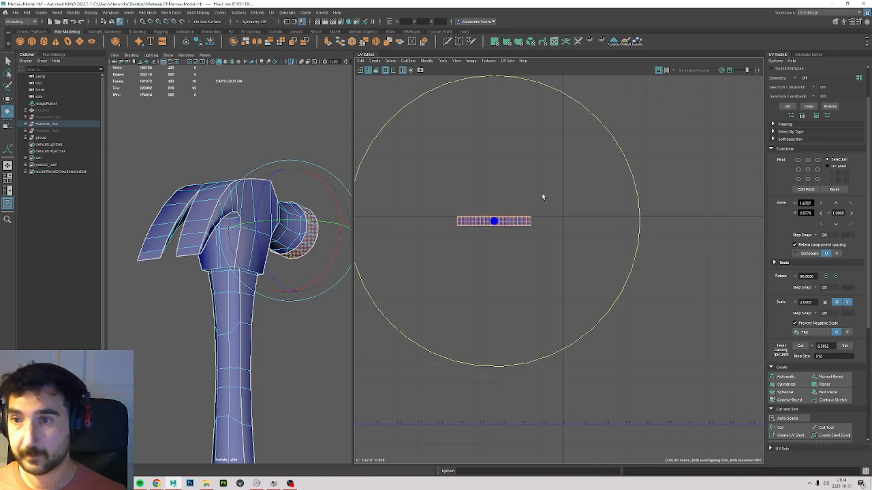
Try to move the rim strip shell one unit up in V and undo that shift.
alt+middle_drag(544, 265, 675, 341)
key(ctrl+z)
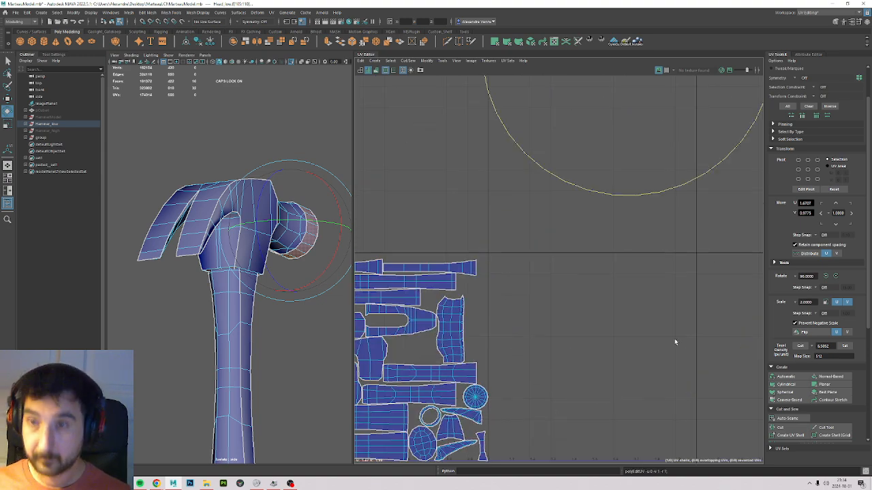
alt+middle_drag(626, 22, 615, 147)
alt+middle_drag(516, 329, 504, 195)
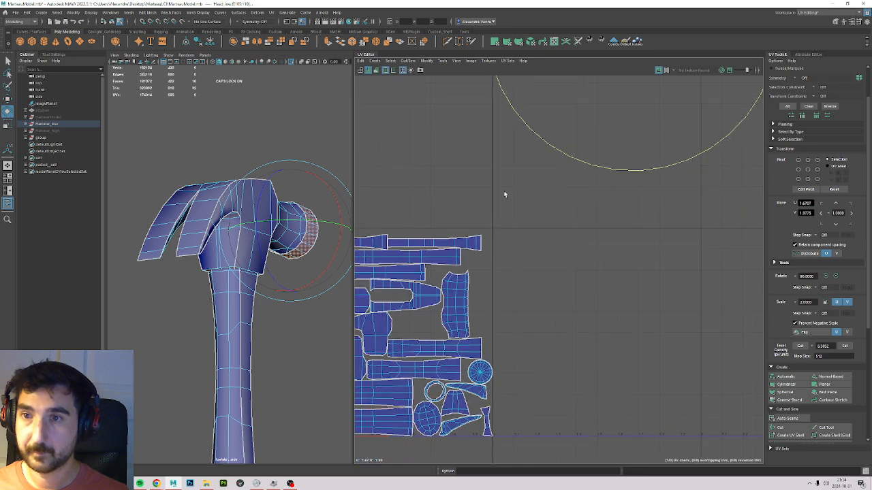
scroll(559, 266, down, 3)
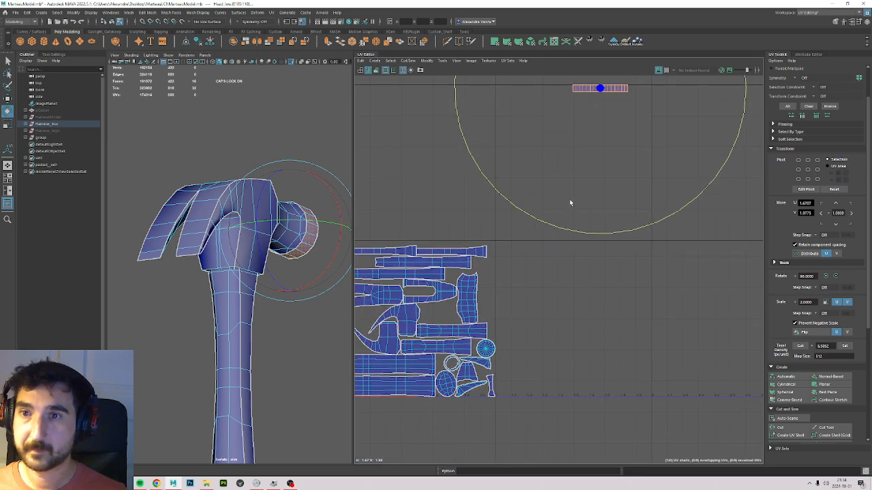
alt+middle_drag(555, 192, 565, 254)
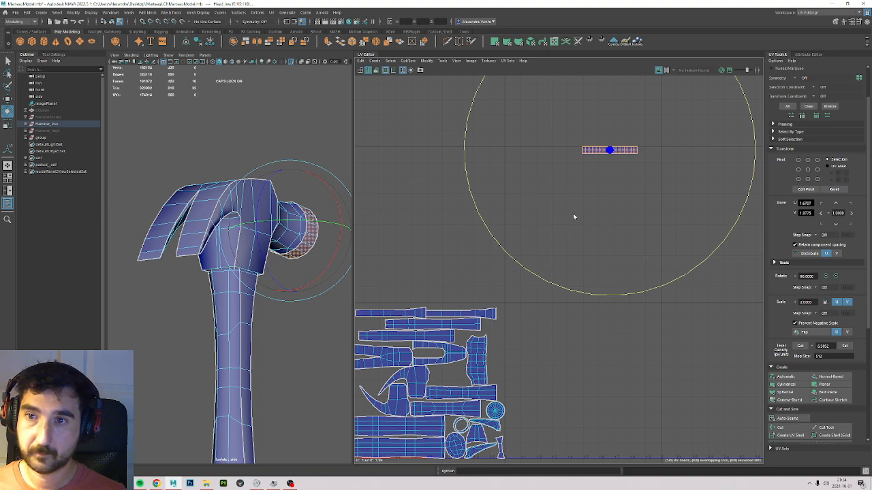
key(ctrl+z)
scroll(615, 318, up, 3)
alt+middle_drag(623, 329, 608, 302)
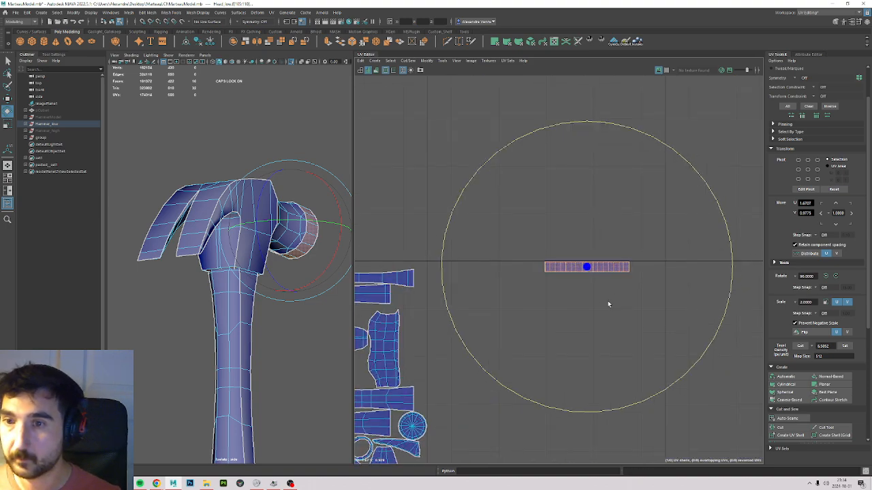
Return to face selection and undo the rim strip shell's one-unit move in U.
key(F9)
click(601, 146)
key(ctrl+z)
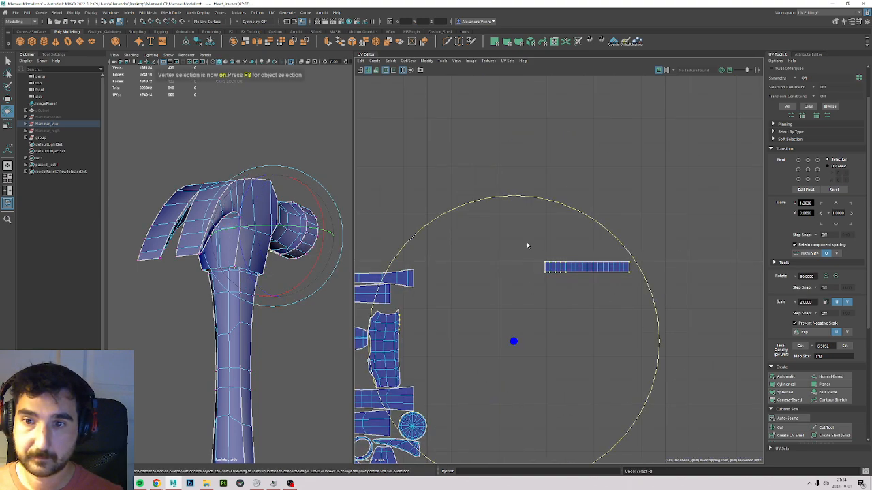
key(F11)
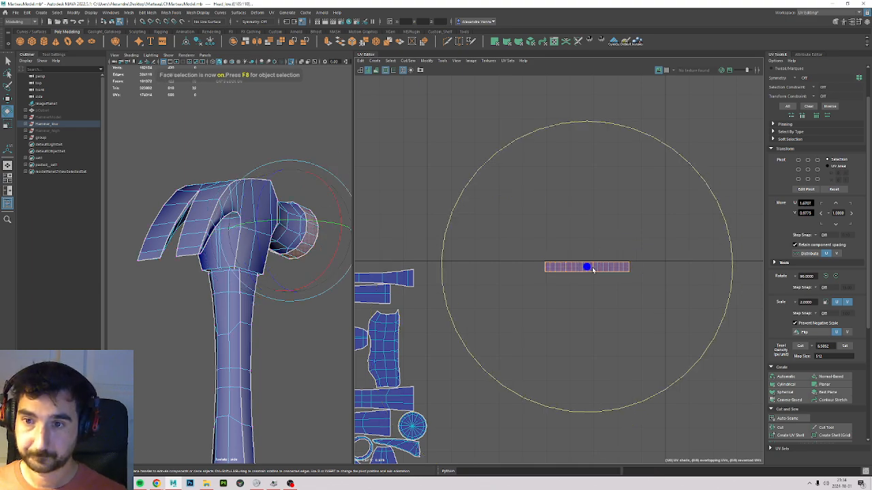
key(ctrl+z)
key(f)
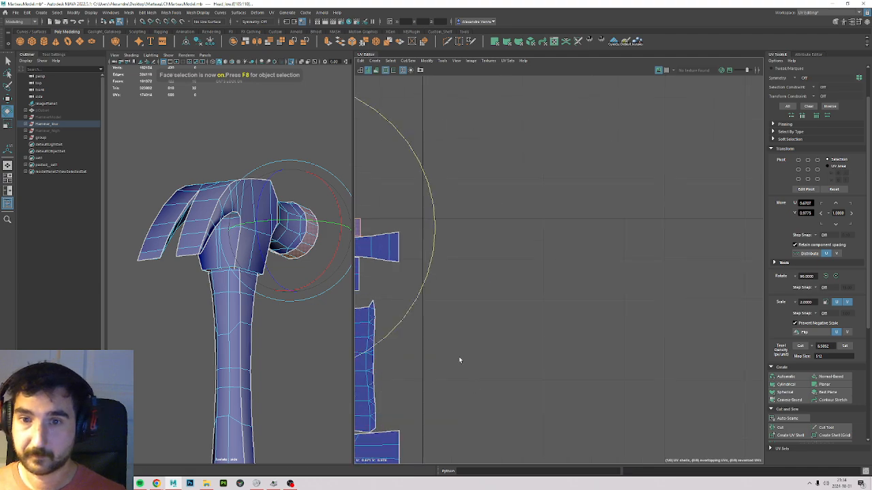
Reselect the whole rim strip shell and move it exactly one unit along positive U into the neighbouring tile.
drag(474, 234, 523, 293)
scroll(489, 252, up, 4)
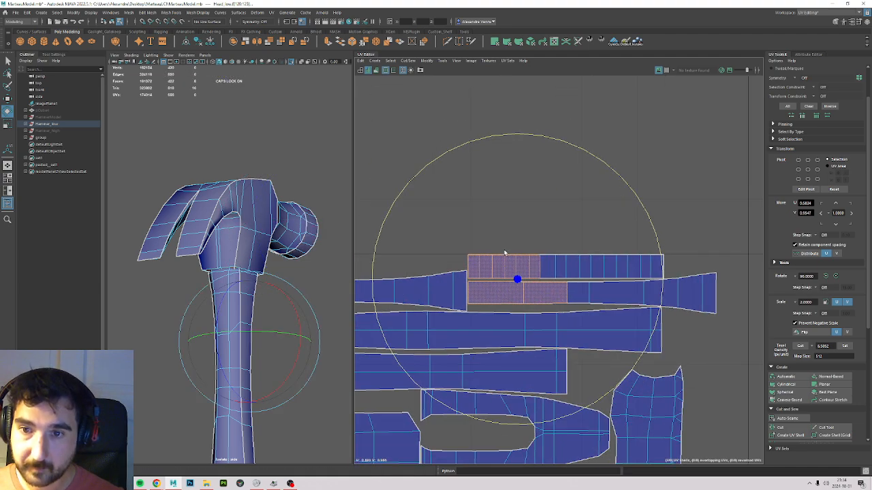
double_click(487, 279)
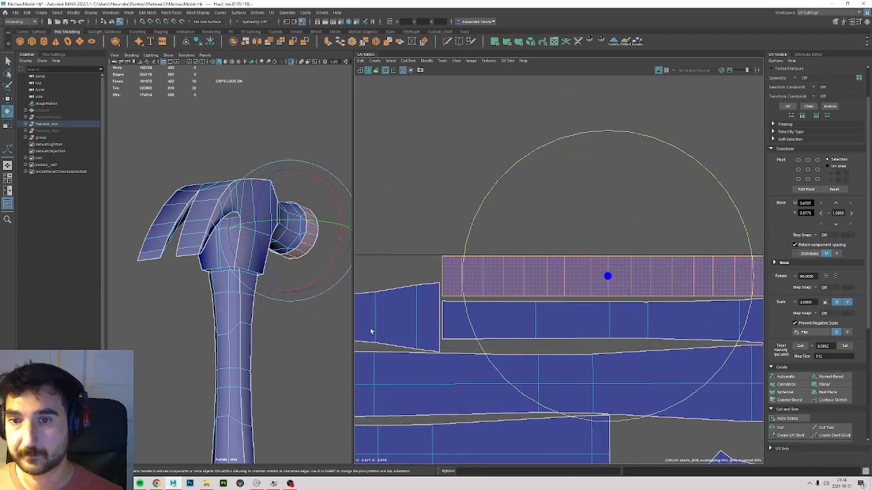
scroll(558, 293, down, 3)
scroll(524, 256, down, 2)
alt+middle_drag(665, 235, 613, 208)
scroll(546, 220, down, 1)
key(alt+Right)
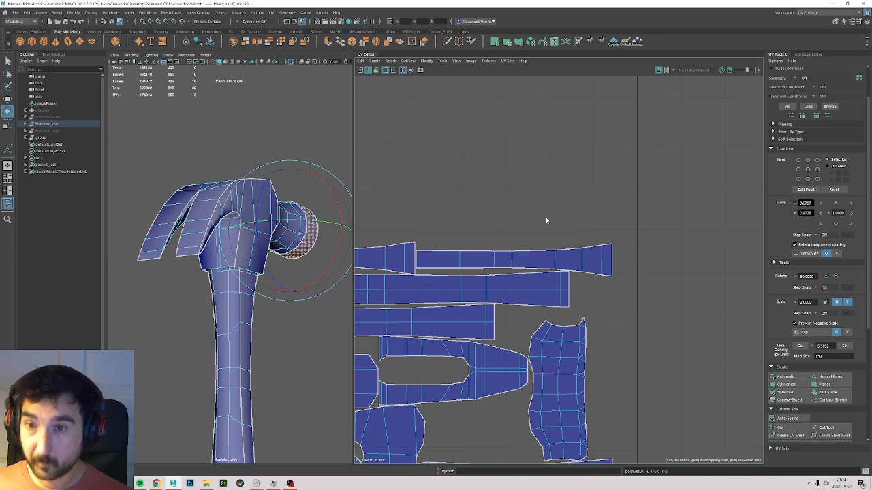
Examine the offset rim strip in the neighbouring tile by selecting different groups of its faces.
scroll(684, 226, down, 2)
alt+middle_drag(738, 237, 456, 281)
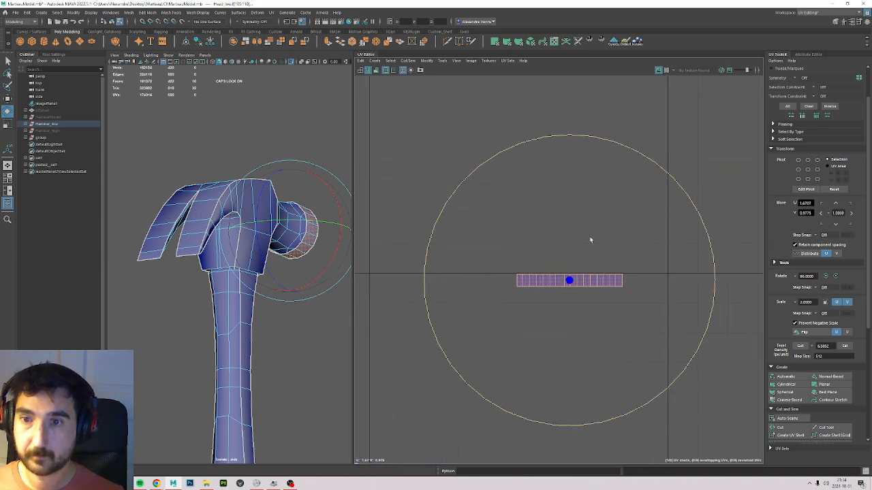
click(590, 204)
drag(459, 220, 539, 312)
scroll(504, 313, up, 1)
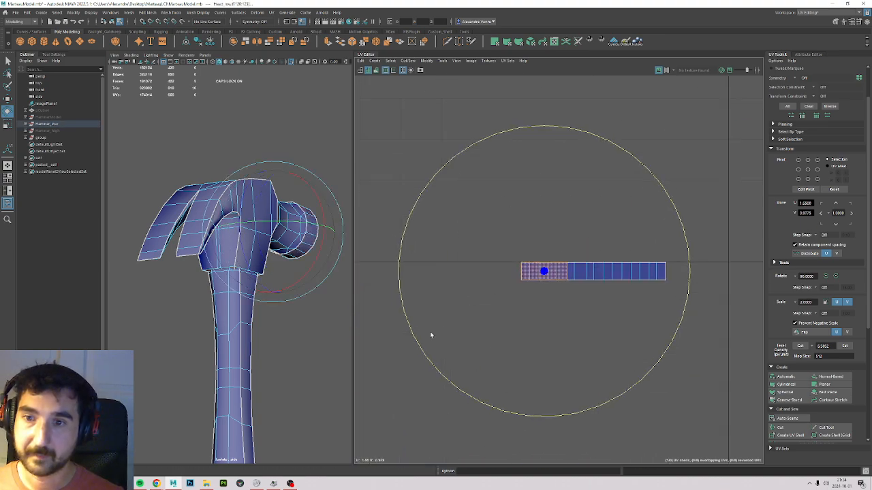
scroll(430, 335, up, 1)
drag(640, 235, 708, 321)
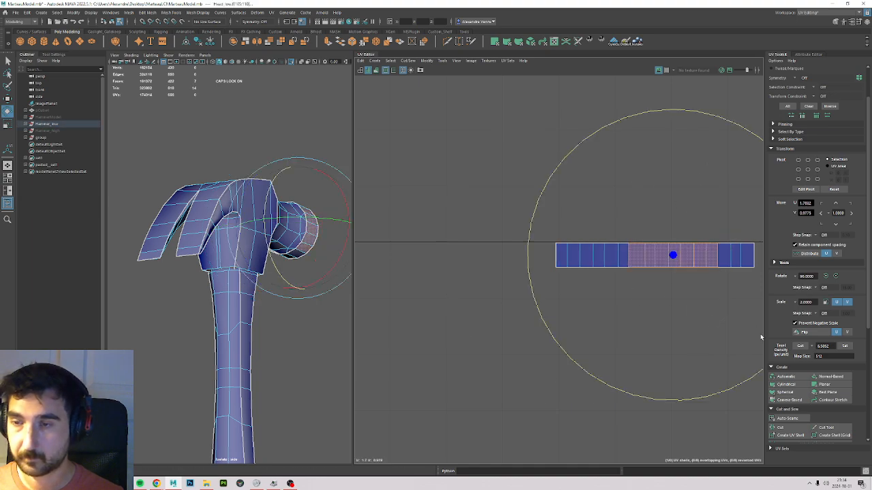
scroll(602, 276, down, 3)
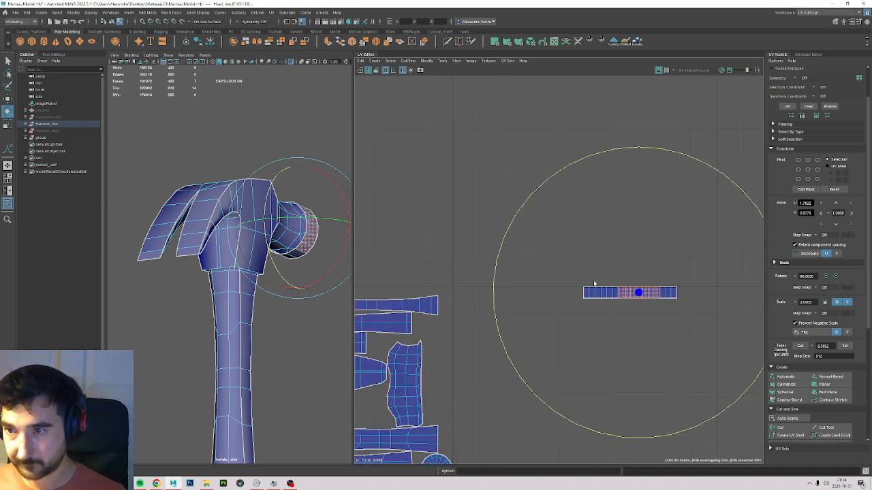